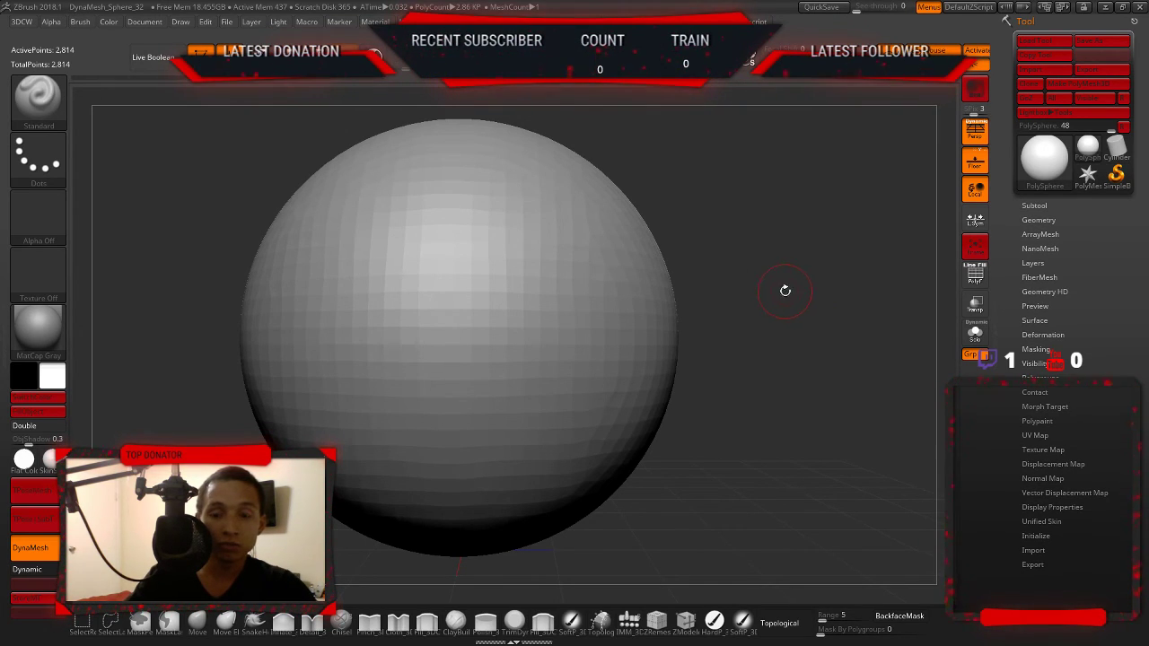
- Preview the DynaMesh_Sphere_32 and DynaMesh_Sphere_128 project files
mouse_move(802, 300)
left_mouse_down("alt")
mouse_move(829, 279)
mouse_move(826, 302)
left_mouse_up("alt")
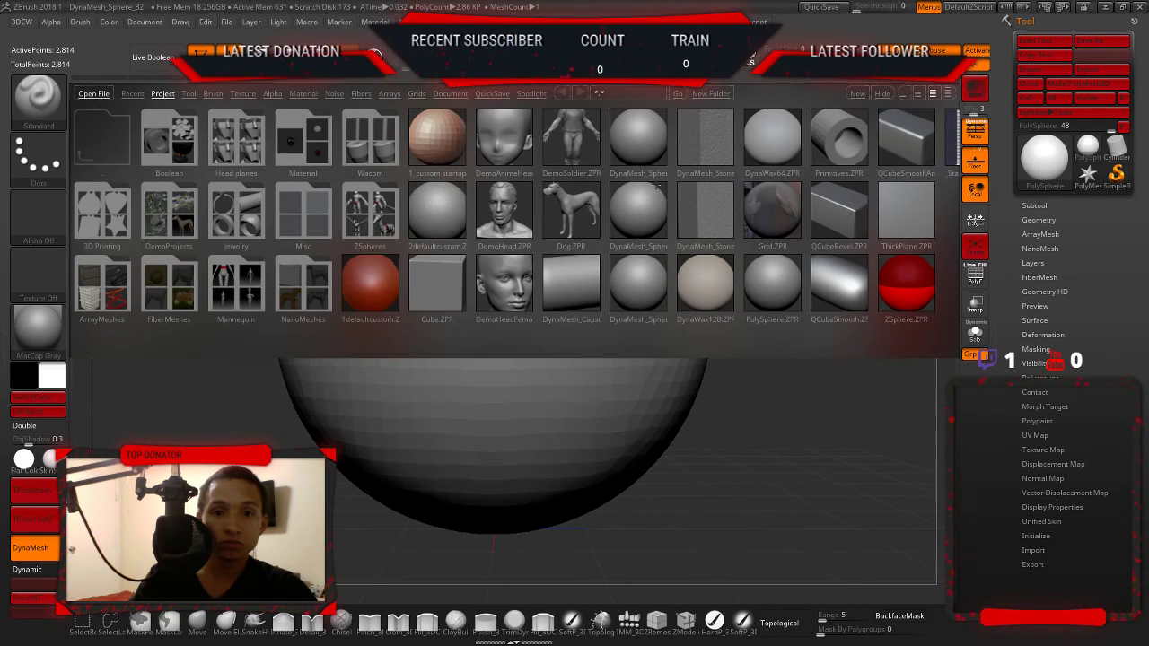
left_click(648, 212)
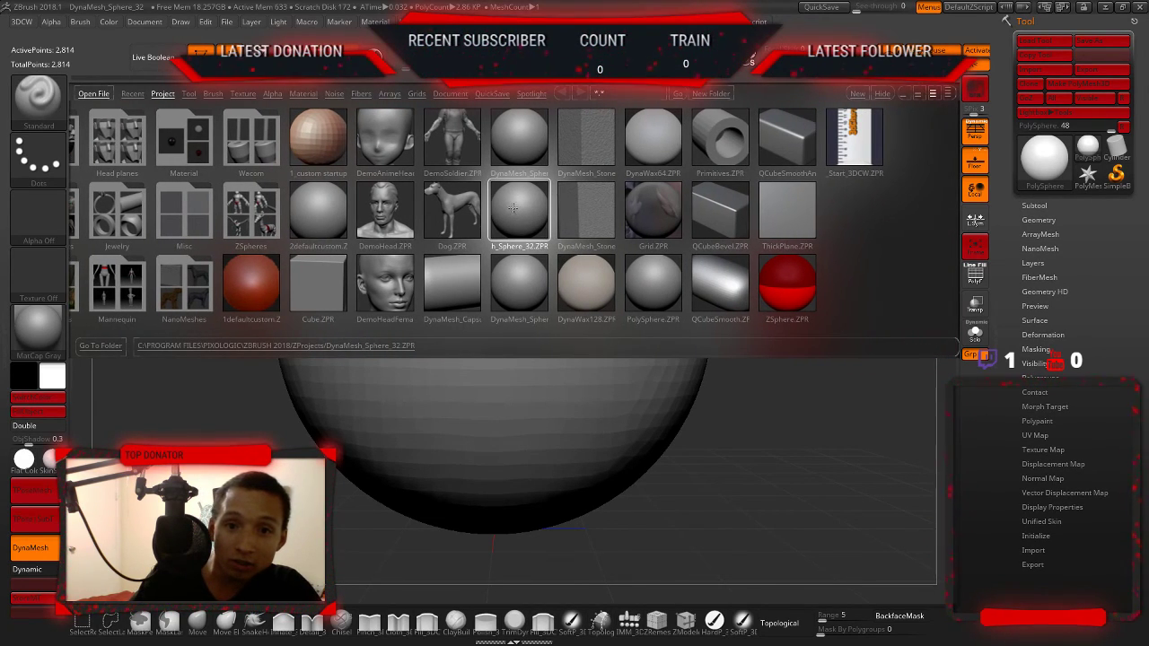
left_click(517, 136)
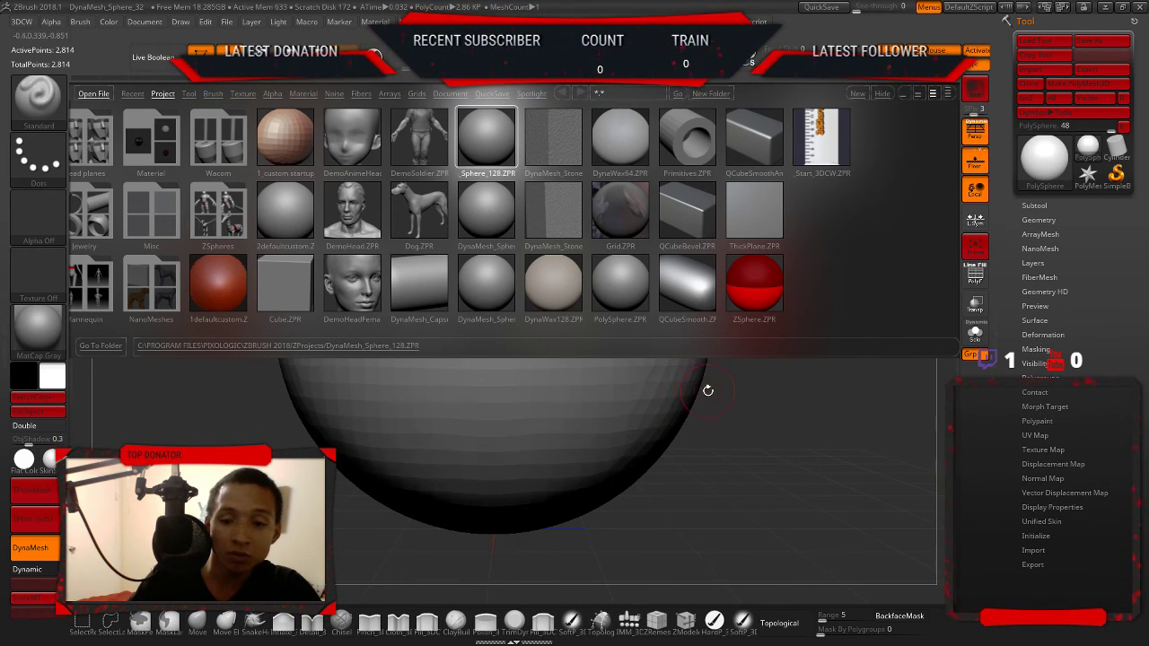
key("F1")
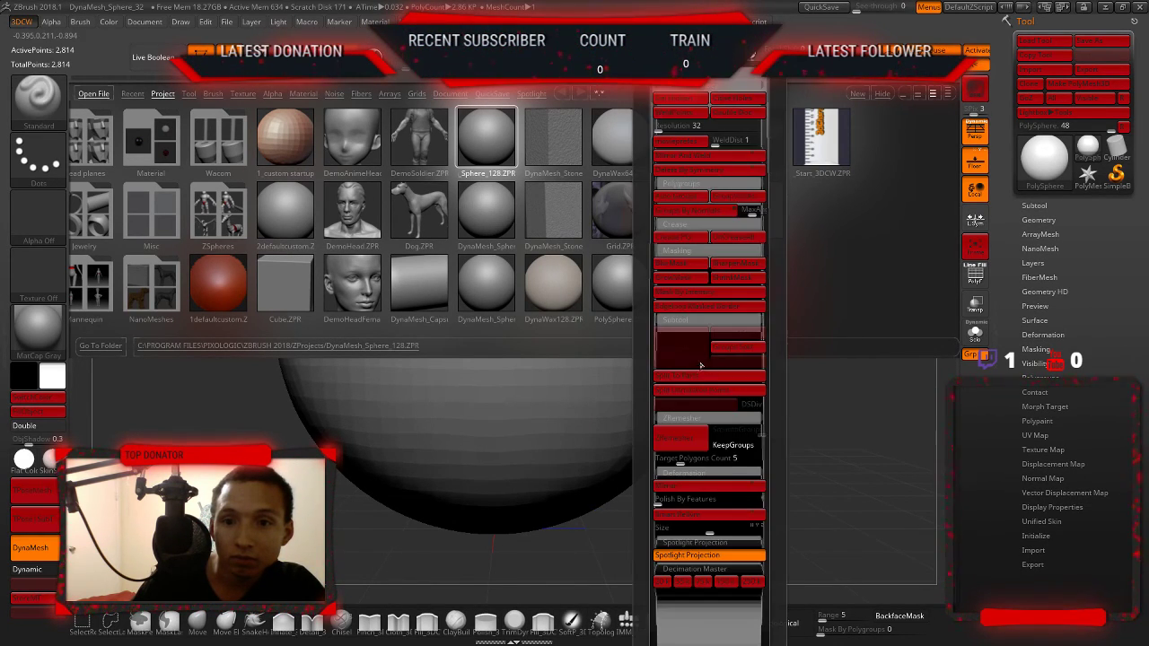
- Show the Apple Black poster and the face-sketch page as Spotlight references beside the sphere
key("space")
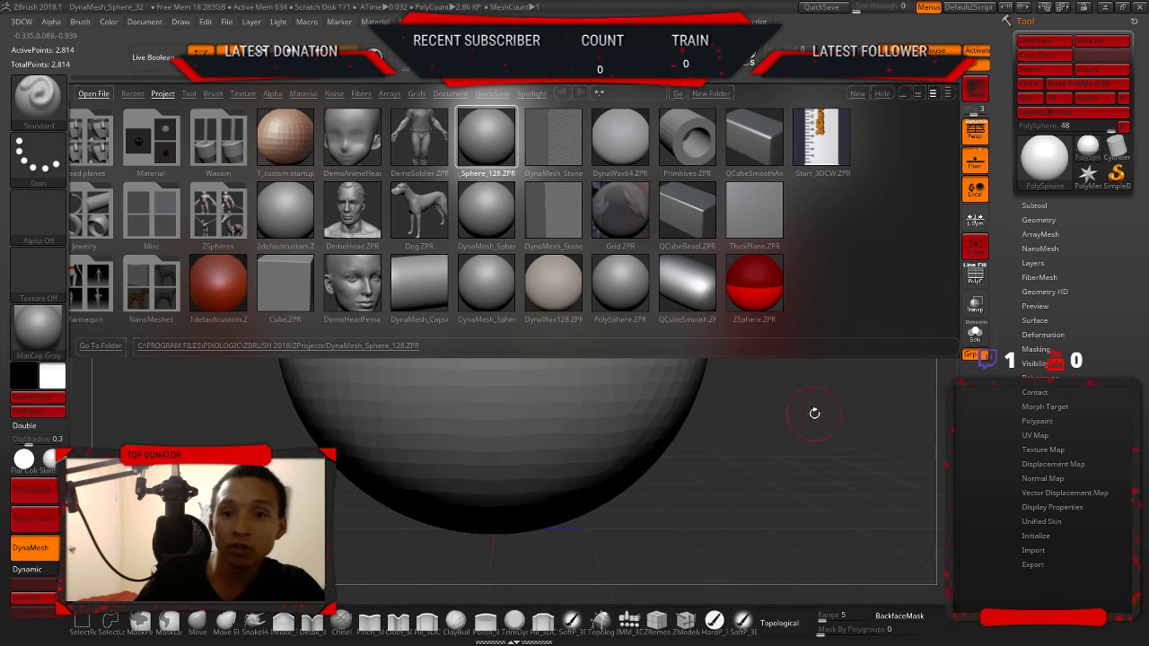
left_click_drag(813, 413, 811, 390)
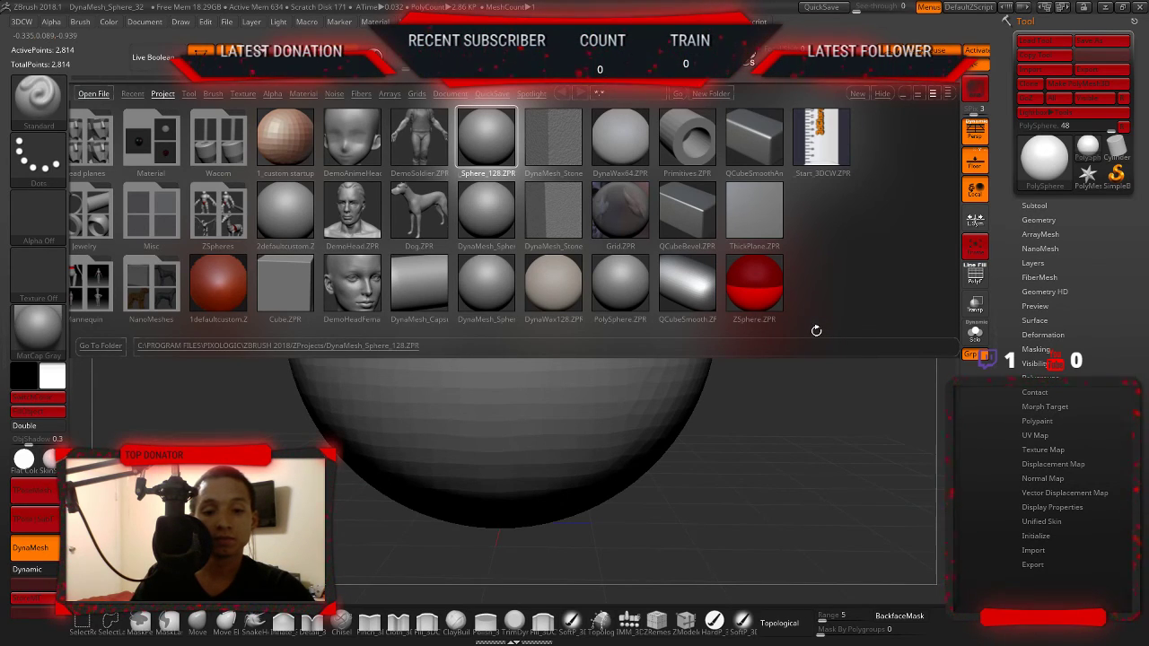
key("comma")
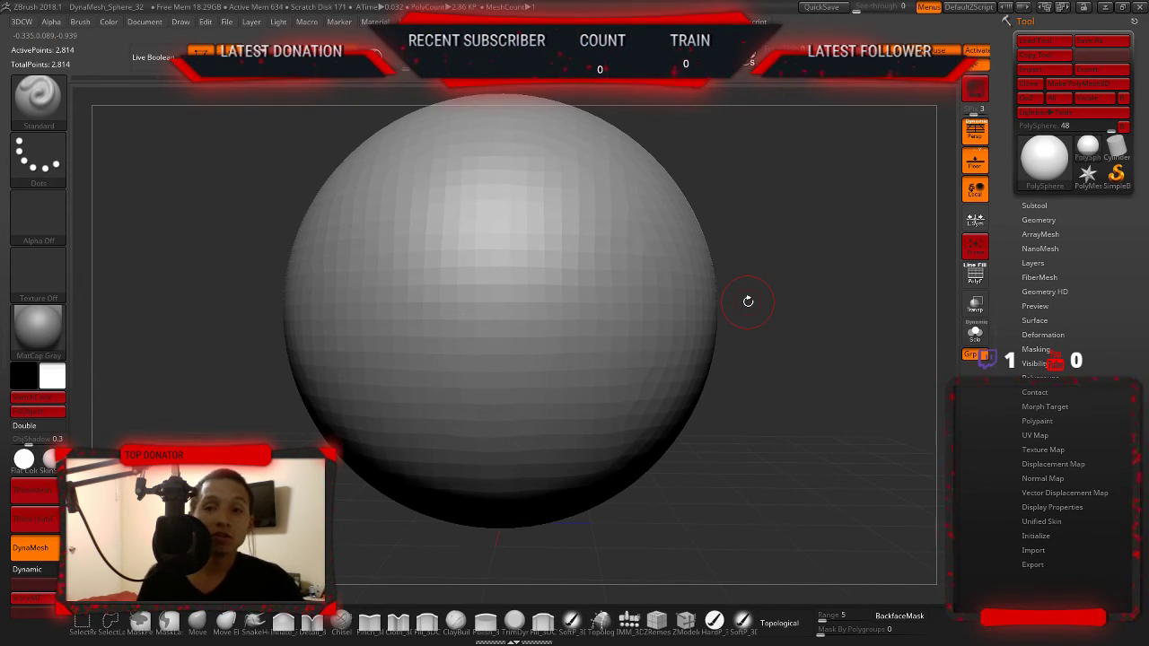
key("shift")
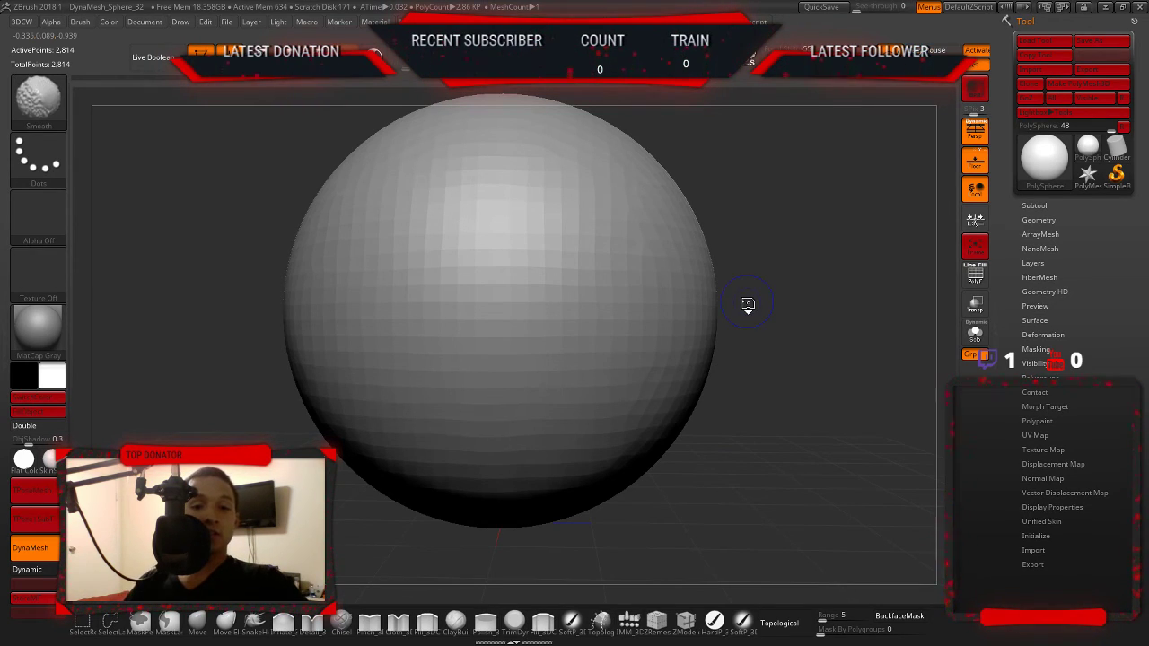
key("shift+z")
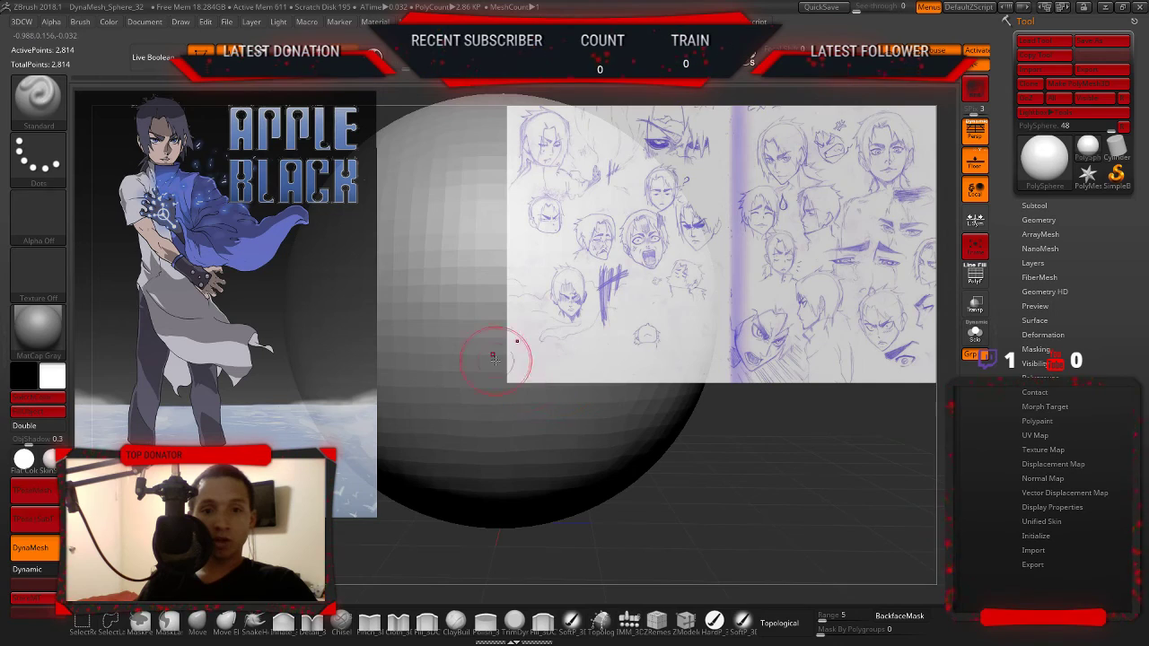
- Move the sketch page to the lower left and shrink both references along the left side
key("space")
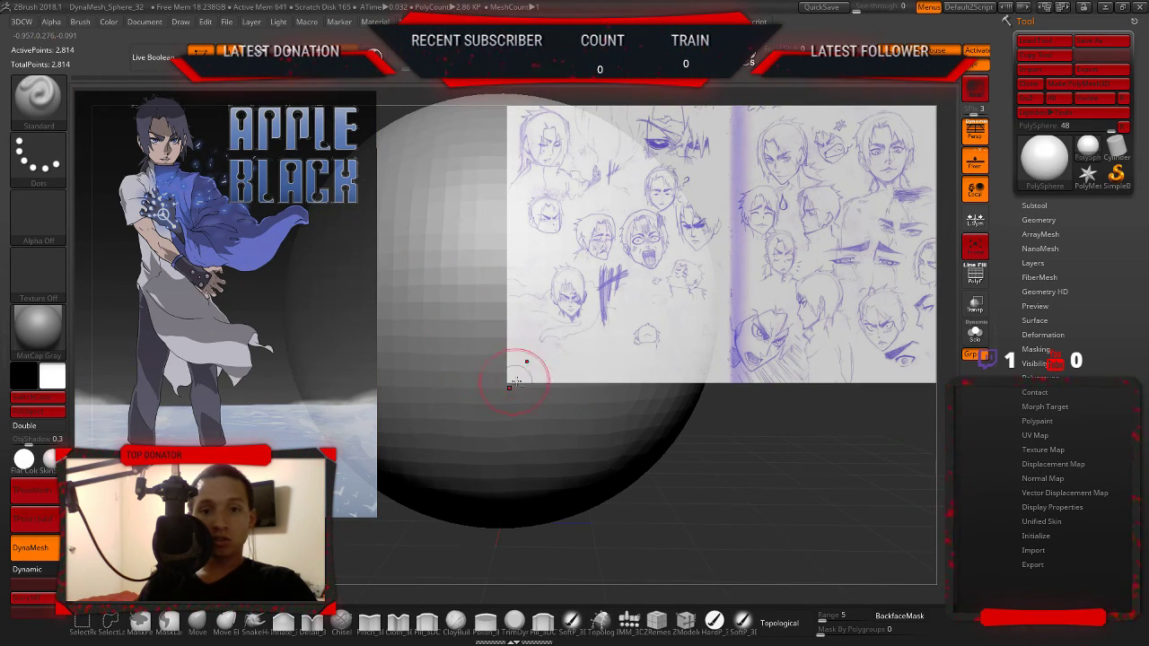
mouse_move(526, 367)
right_mouse_down()
mouse_move(584, 410)
mouse_move(349, 335)
mouse_move(454, 315)
right_mouse_up()
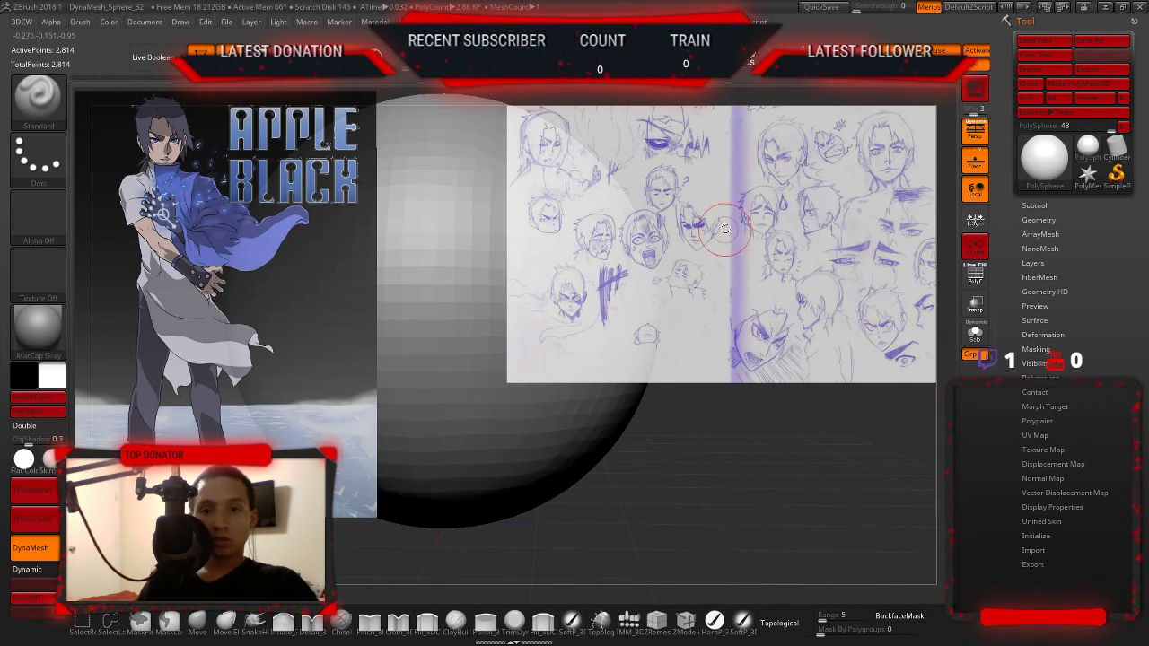
right_click_drag(724, 230, 722, 212)
key("shift+z")
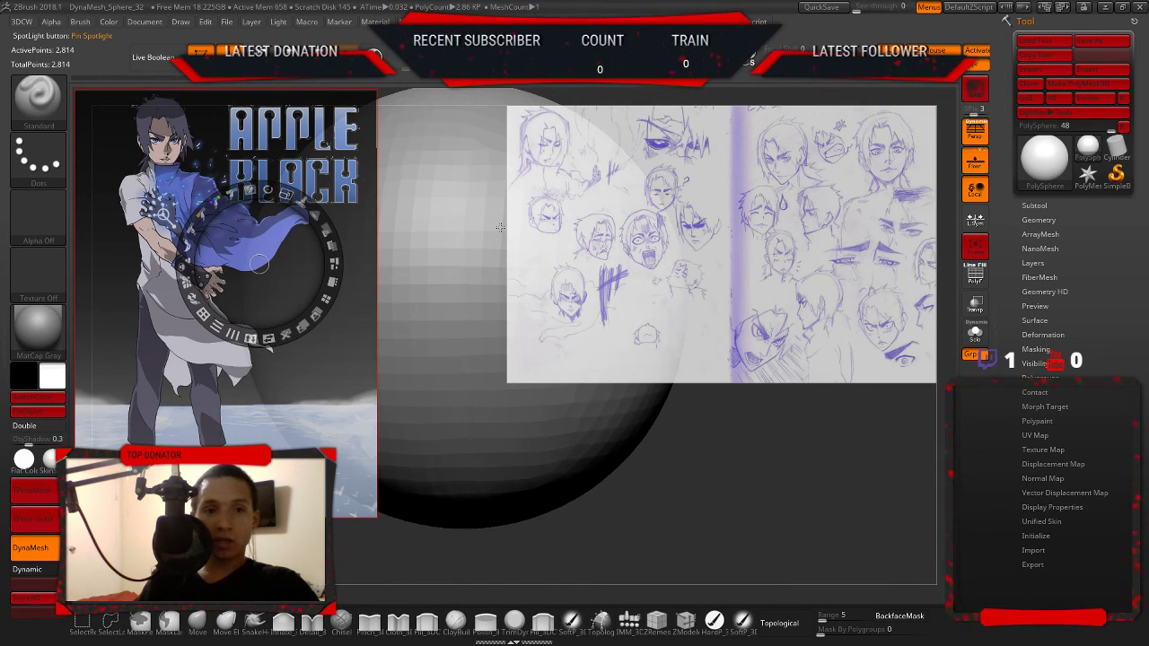
left_click(748, 225)
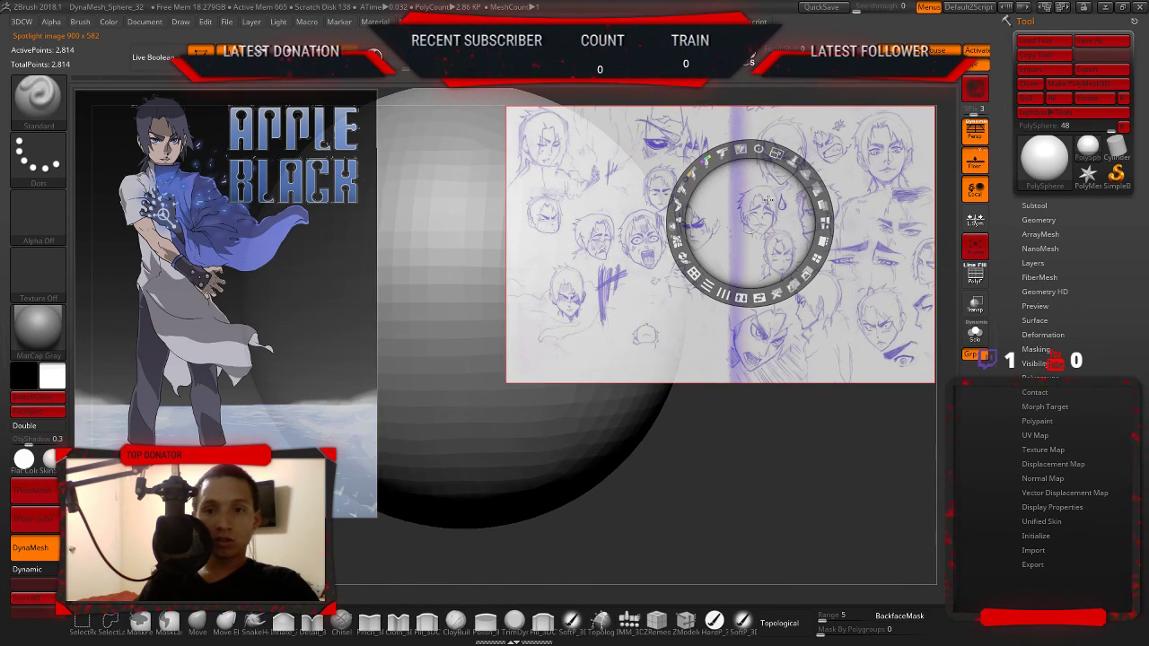
left_click_drag(767, 199, 232, 447)
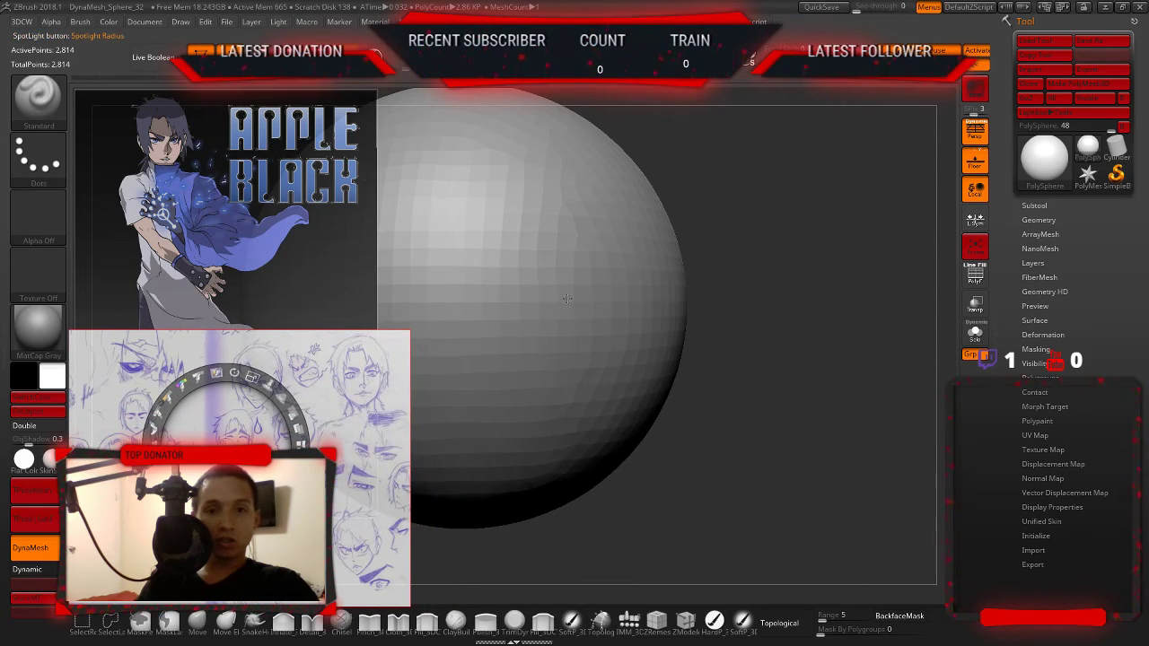
left_click(784, 288)
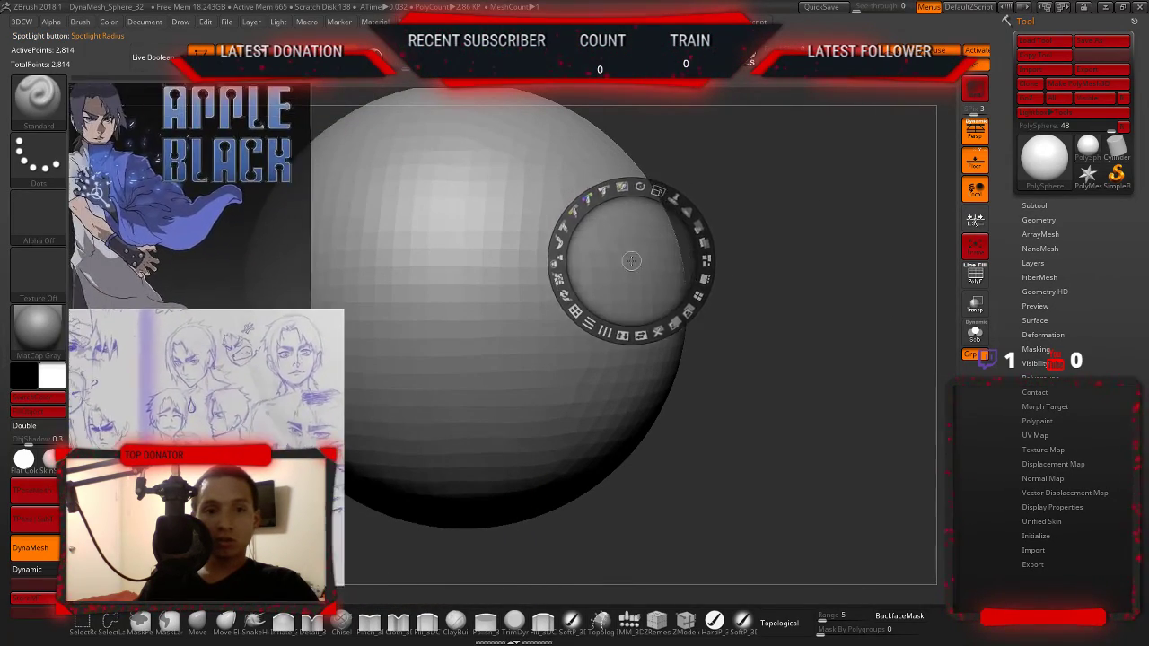
mouse_move(616, 243)
left_mouse_down()
mouse_move(642, 297)
mouse_move(687, 267)
left_mouse_up()
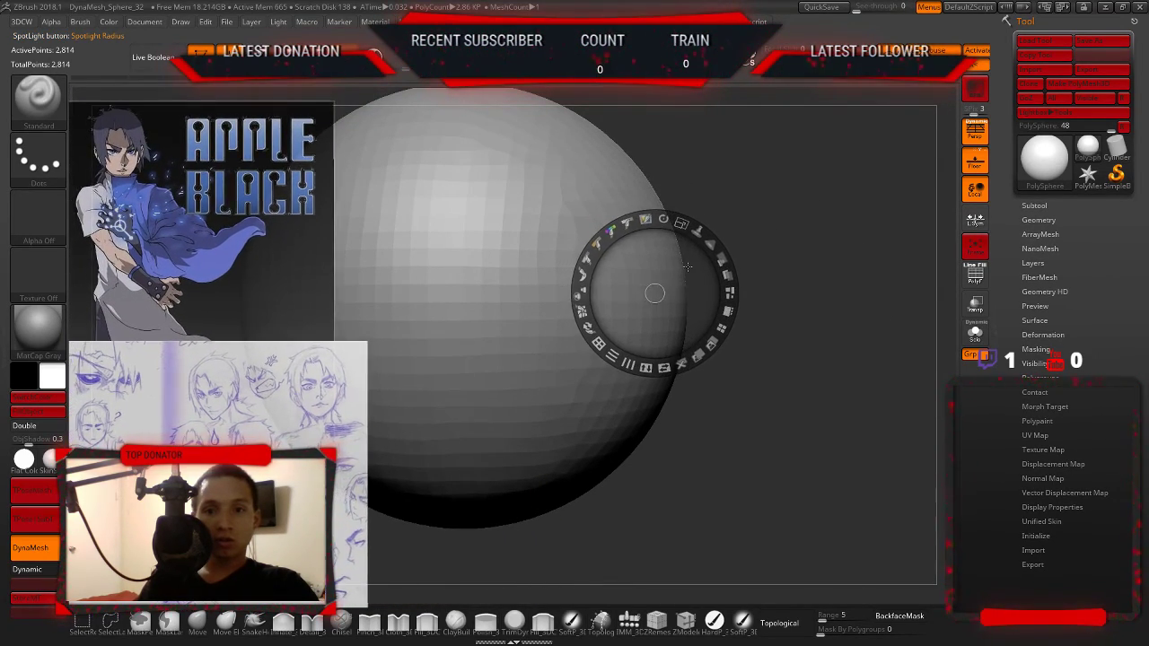
key("z")
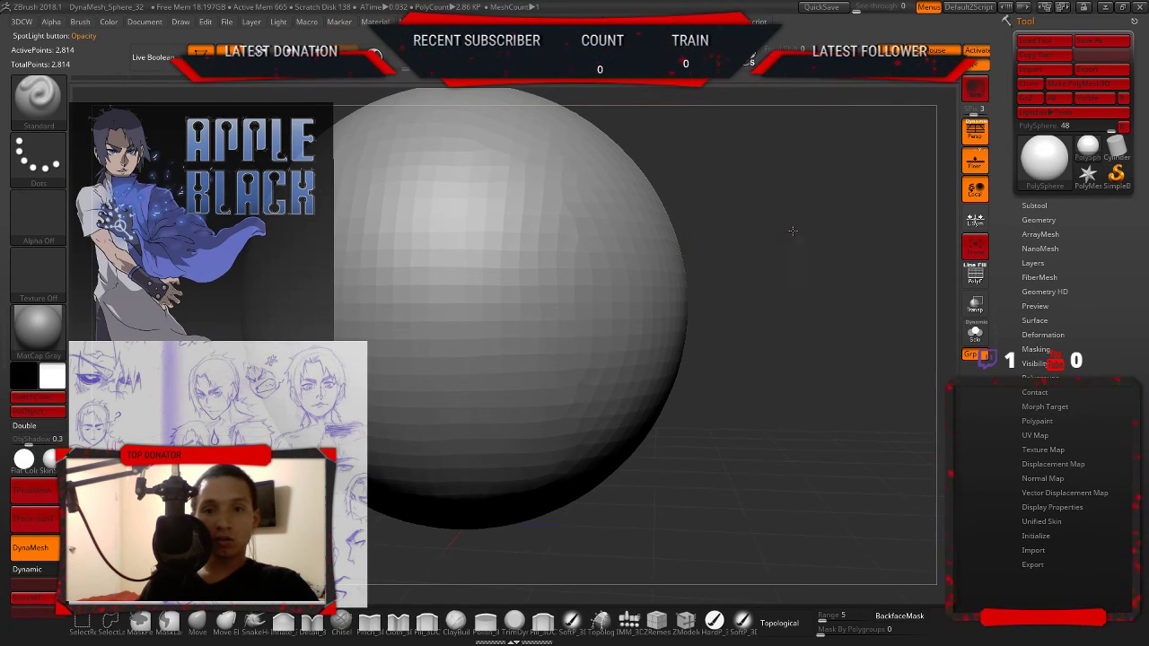
- Centre the sphere and enlarge Draw Size to about triple
key("f")
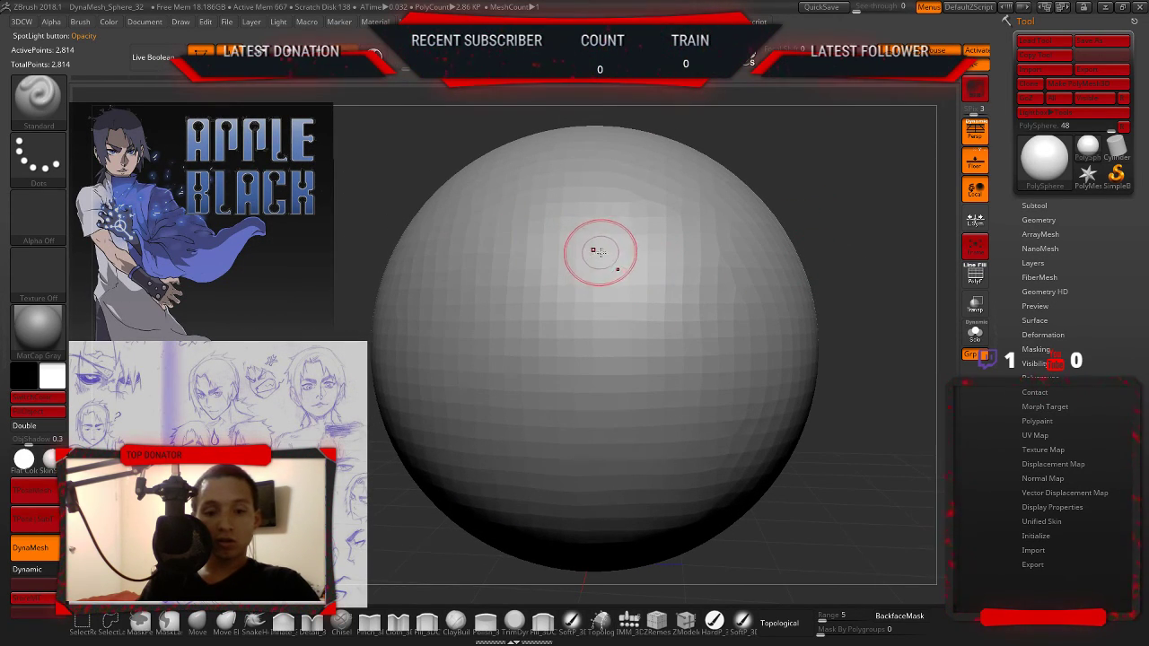
key("s")
left_click_drag(664, 271, 709, 272)
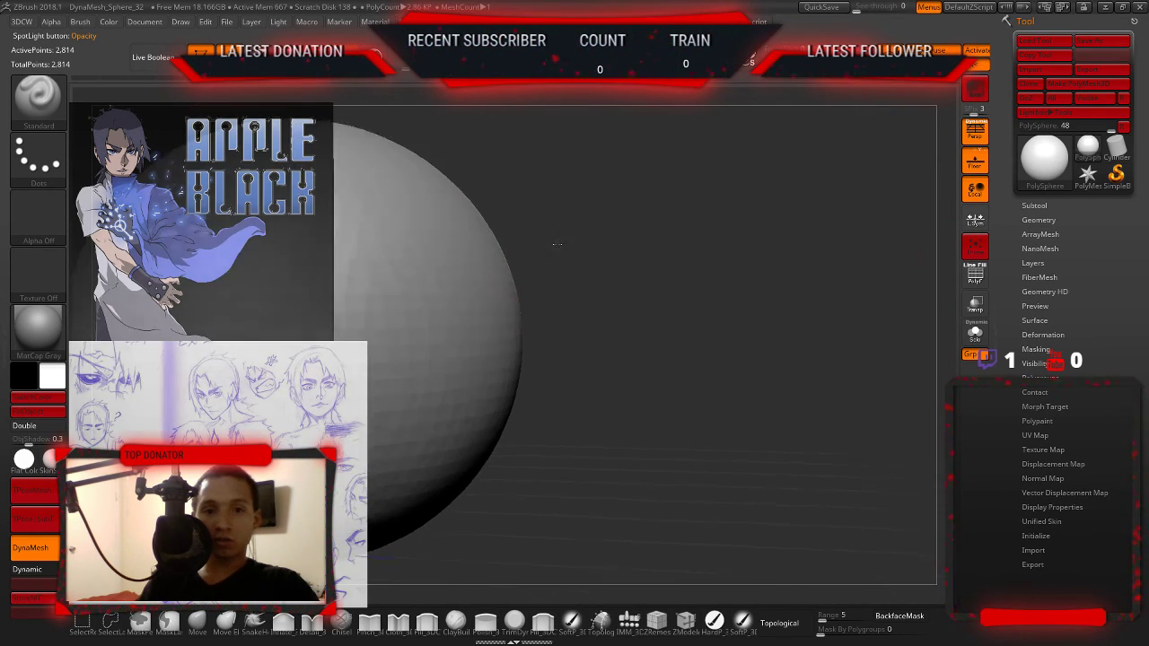
right_click_drag(709, 294, 277, 280, "alt")
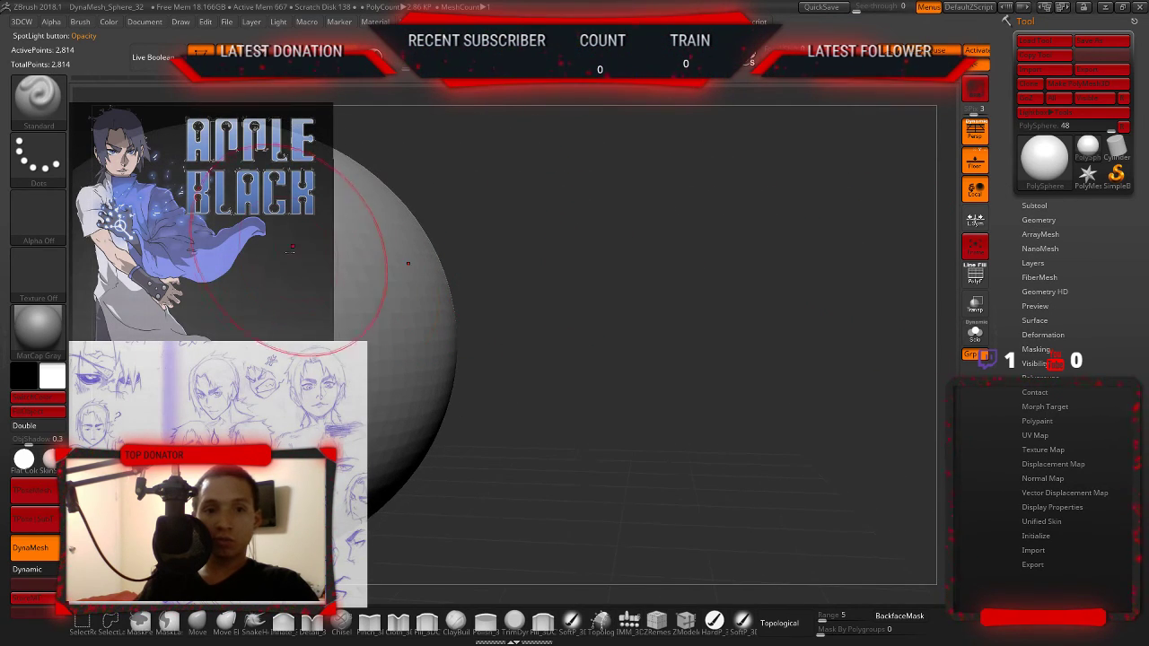
right_click_drag(612, 249, 838, 310, "alt")
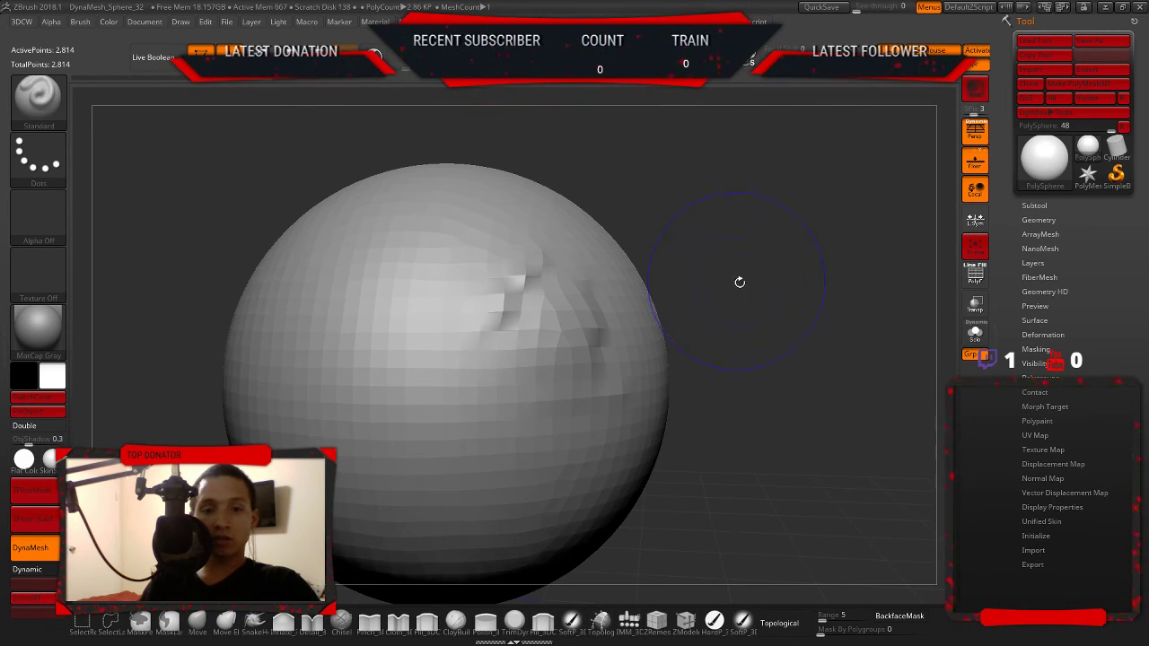
key("space")
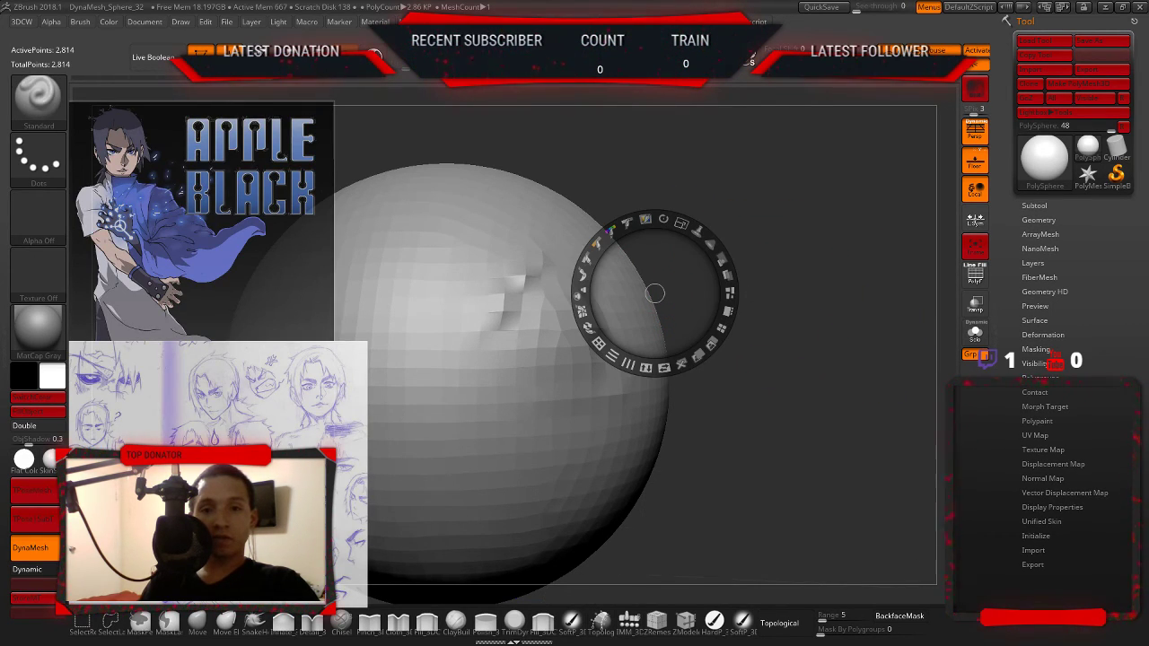
- Rotate the sphere and clear its mask with the reference controls hidden
key("shift+z")
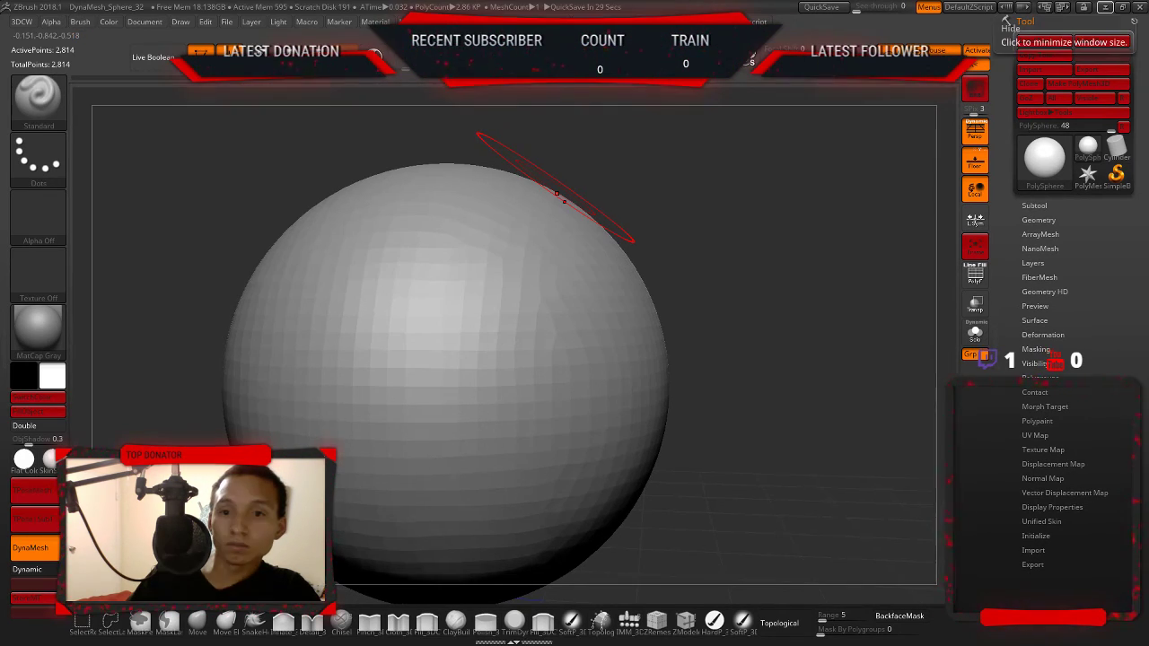
left_click_drag(501, 171, 610, 233)
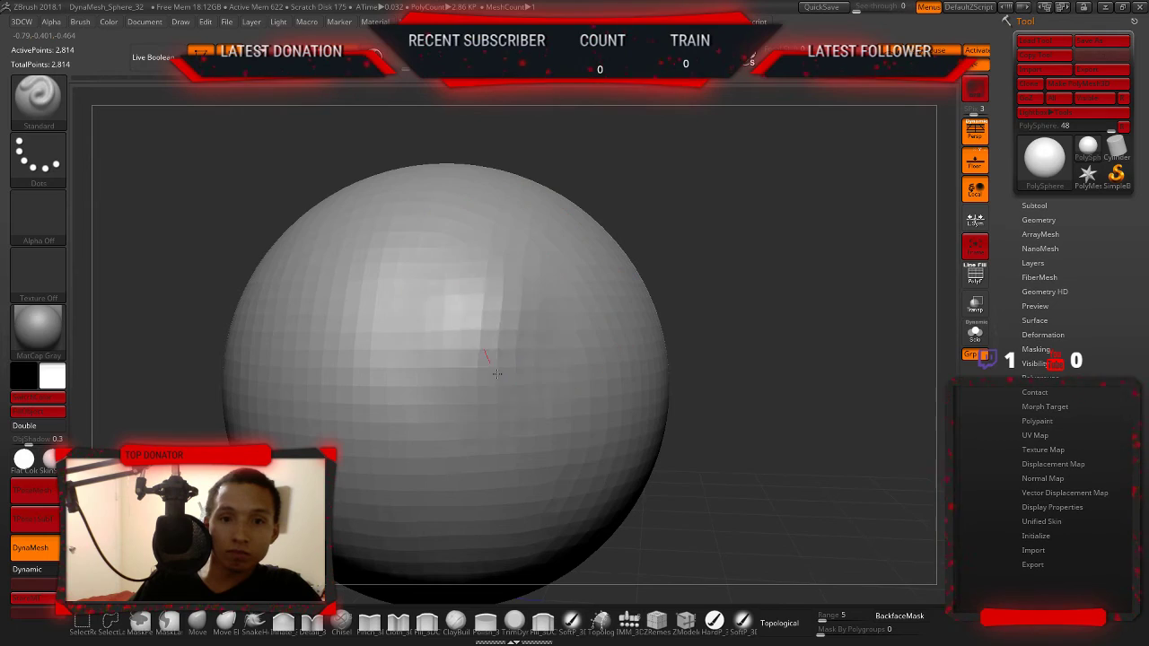
left_click(637, 287, "ctrl")
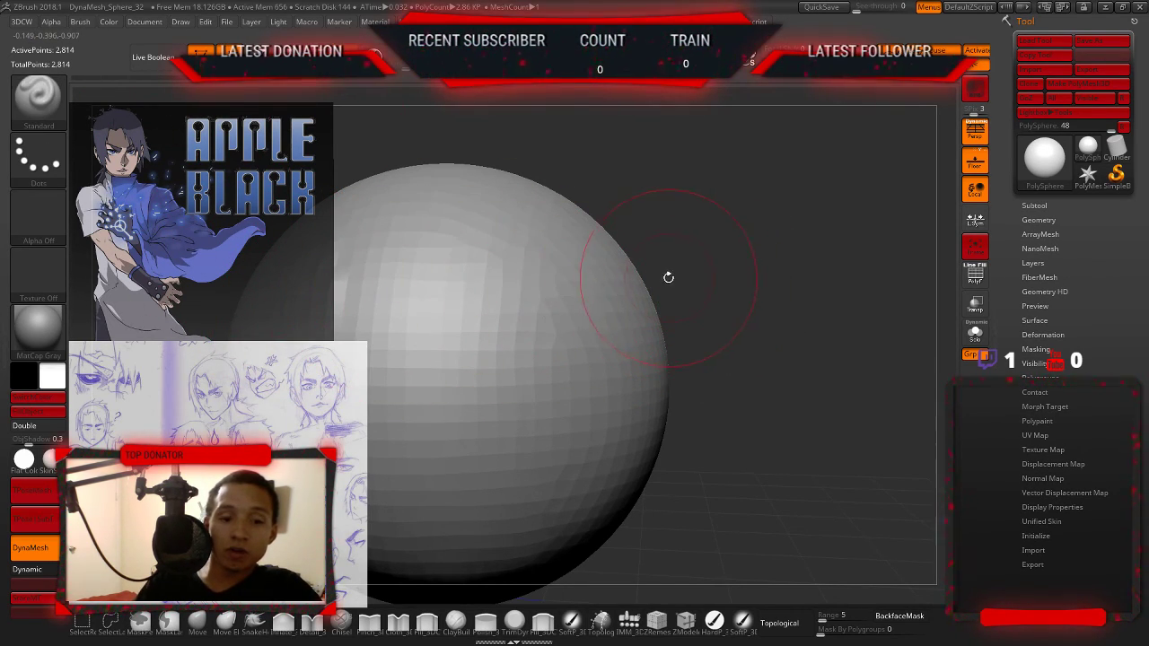
key("shift+z")
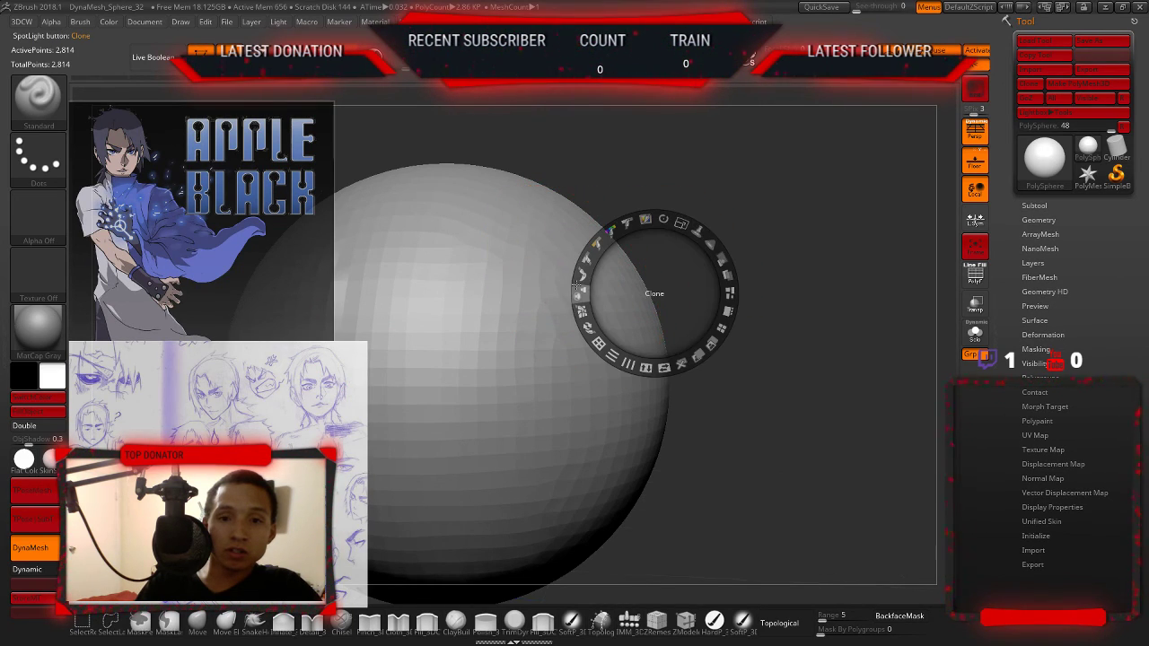
key("shift+z")
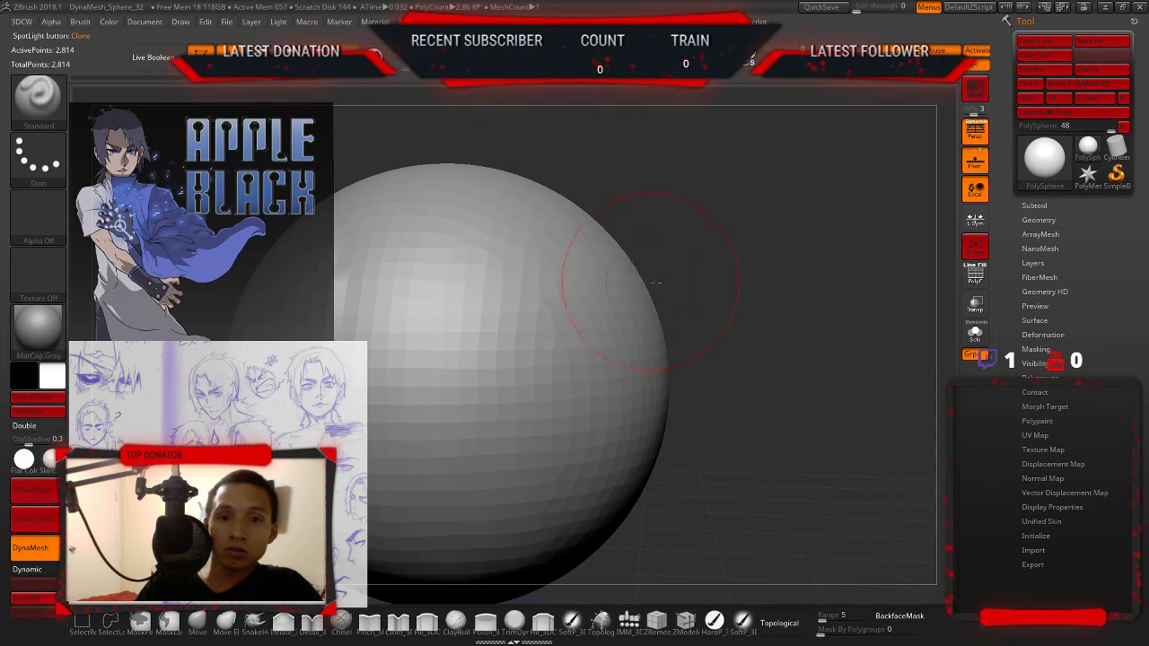
key("shift")
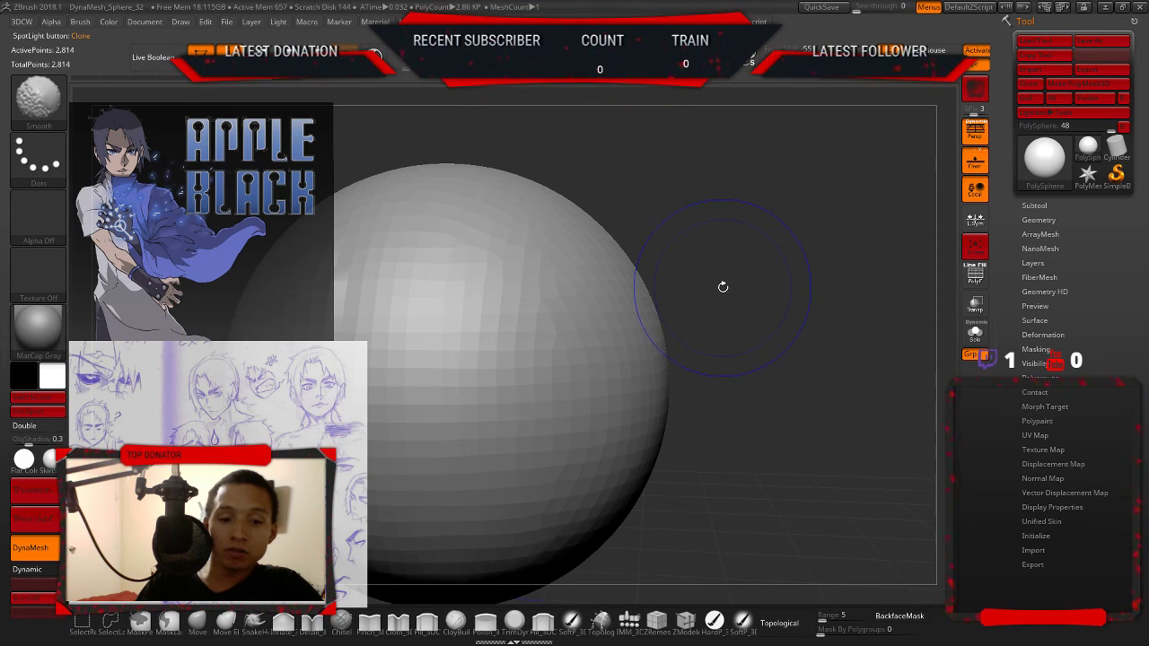
key("shift")
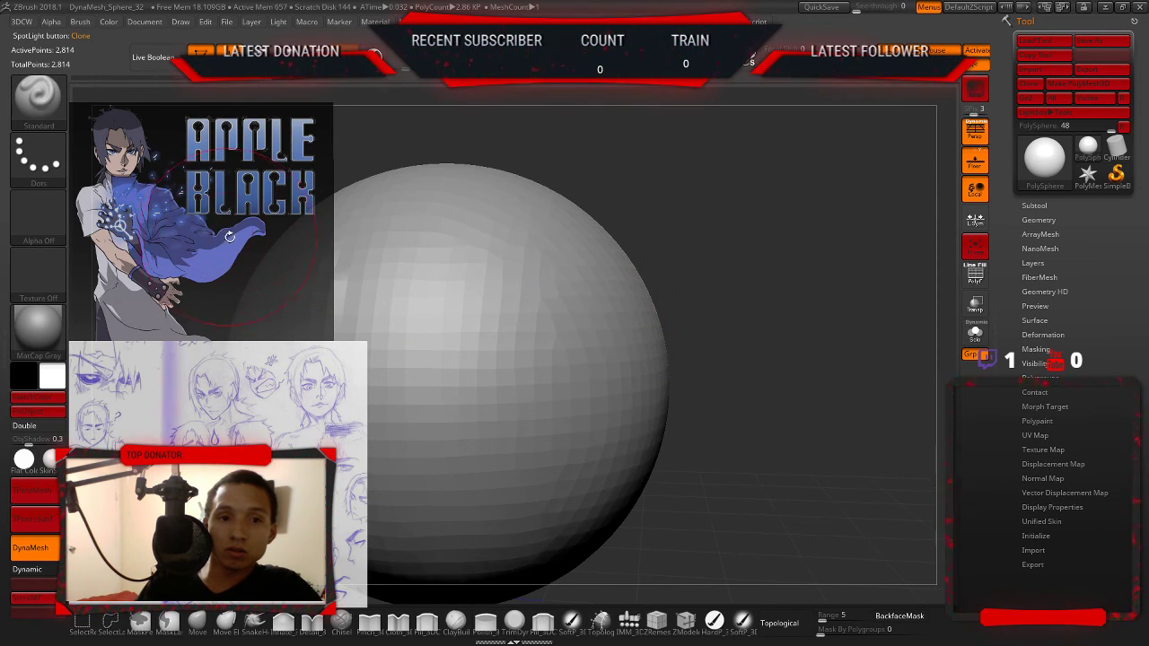
key("shift")
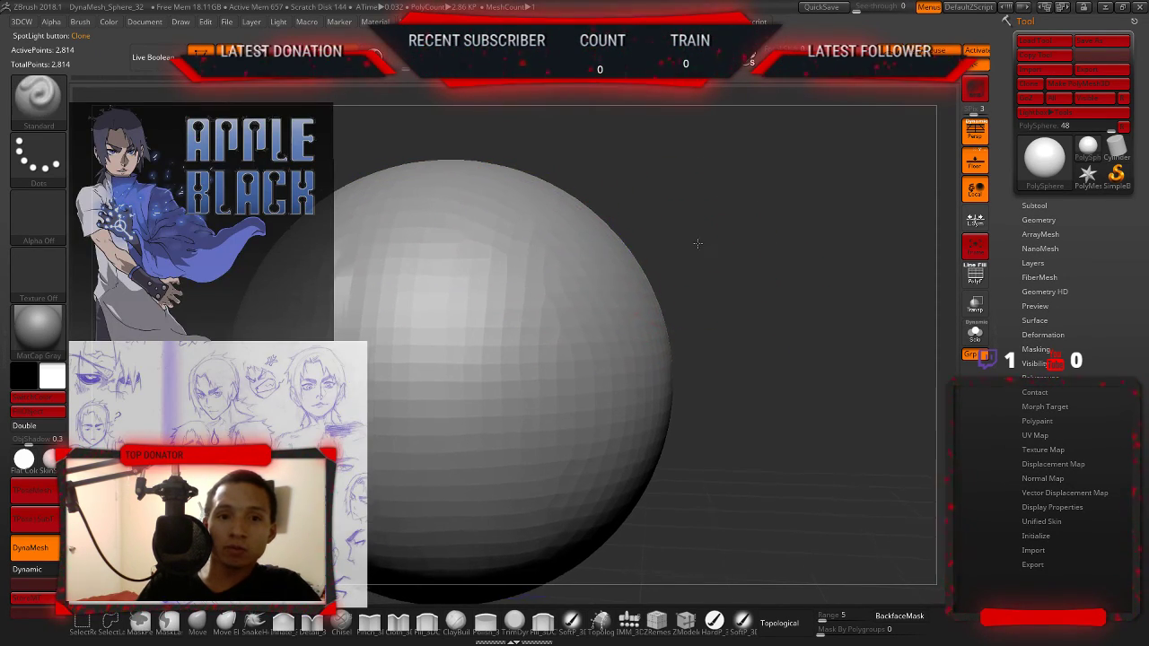
- Frame the sphere, mask it all with Ctrl+A, then clear the mask
key("f")
key("ctrl")
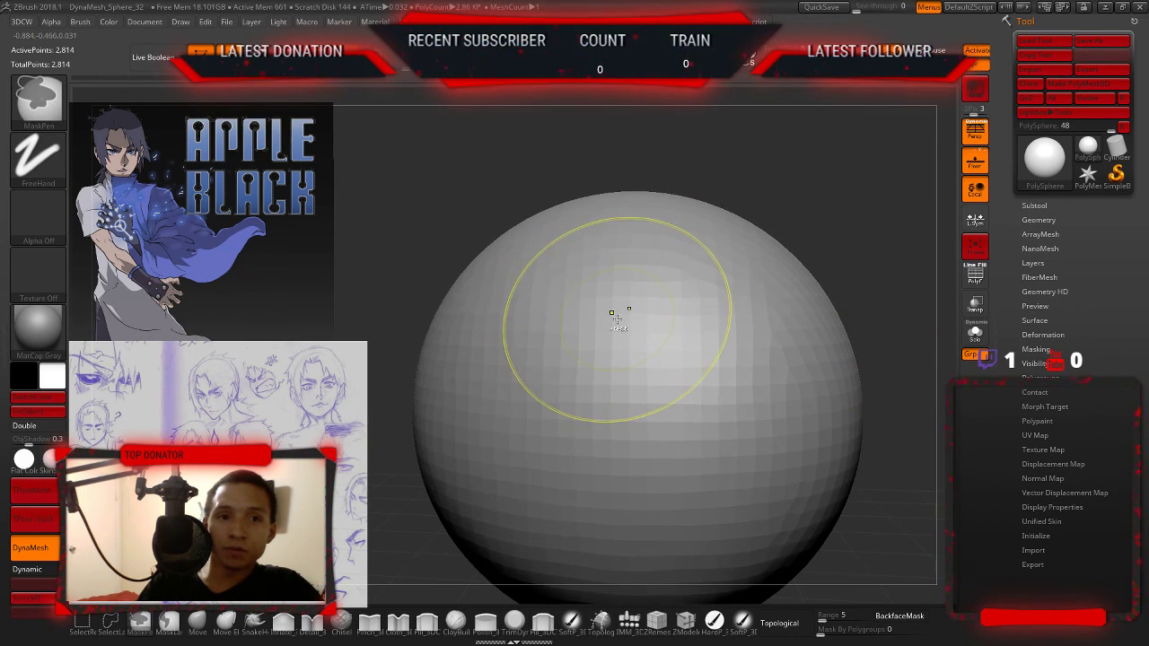
key("ctrl+a")
left_click(504, 184, "ctrl")
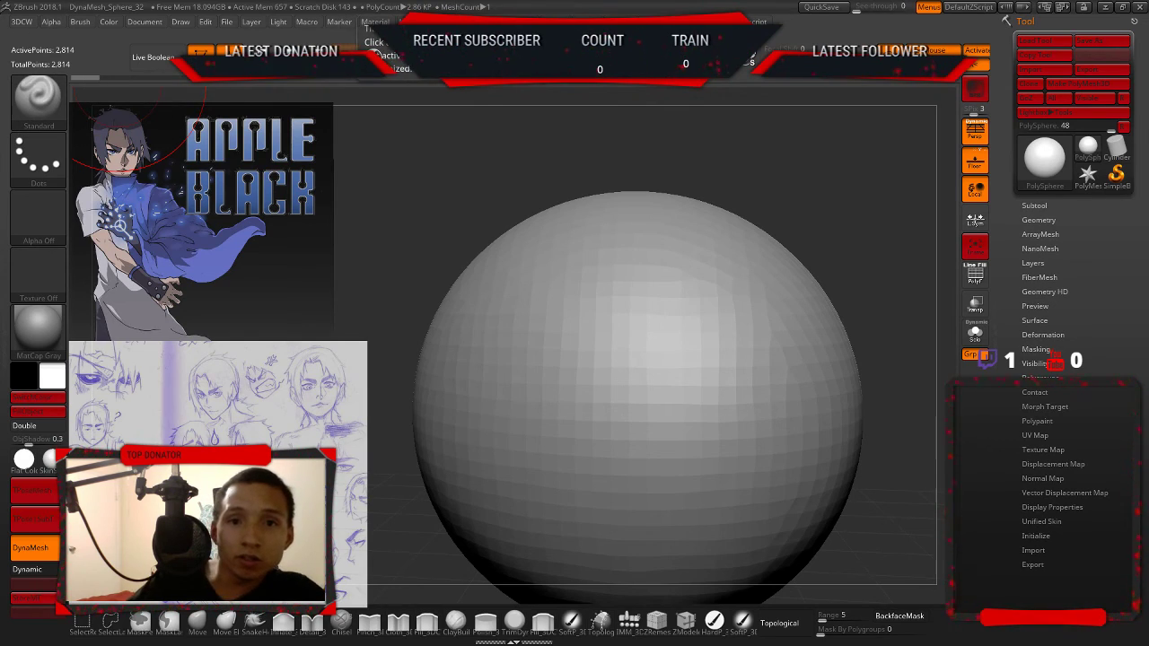
- Start recording a movie from the Movie menu, then rotate and zoom out to the whole sphere
left_click(308, 23)
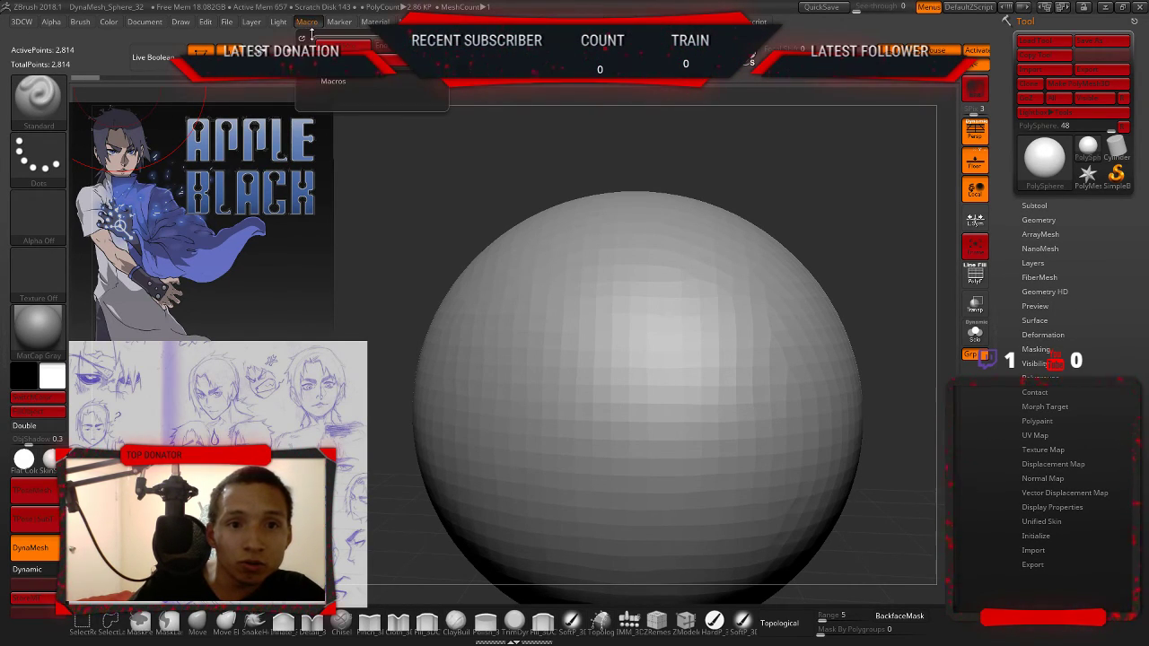
left_click(342, 81)
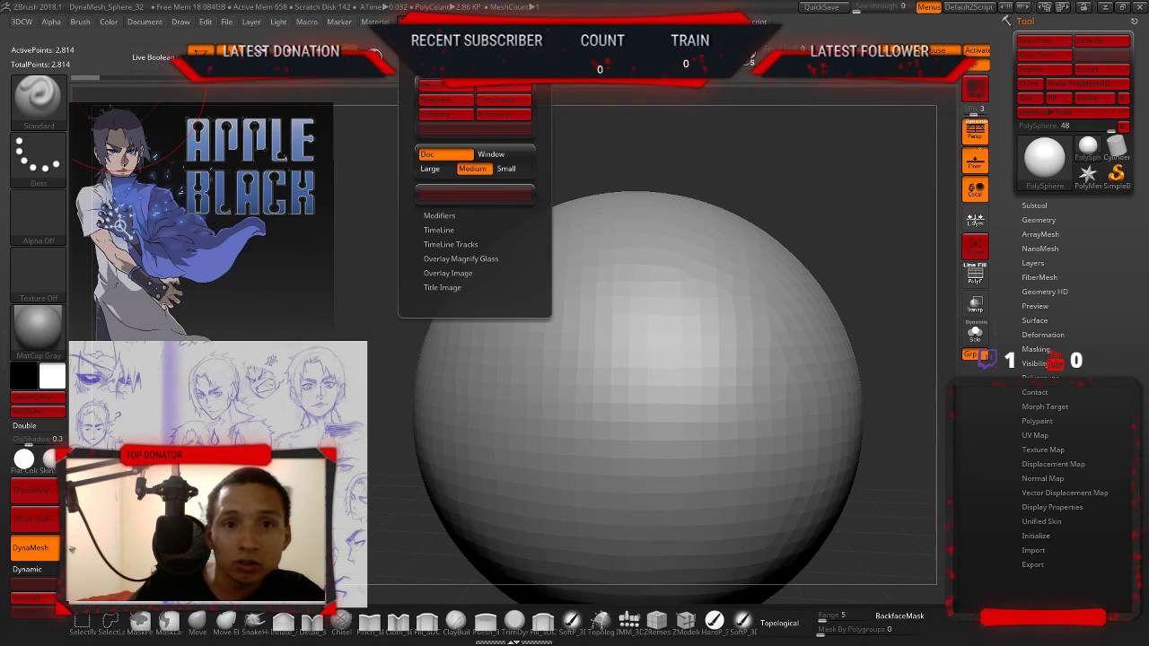
mouse_move(408, 22)
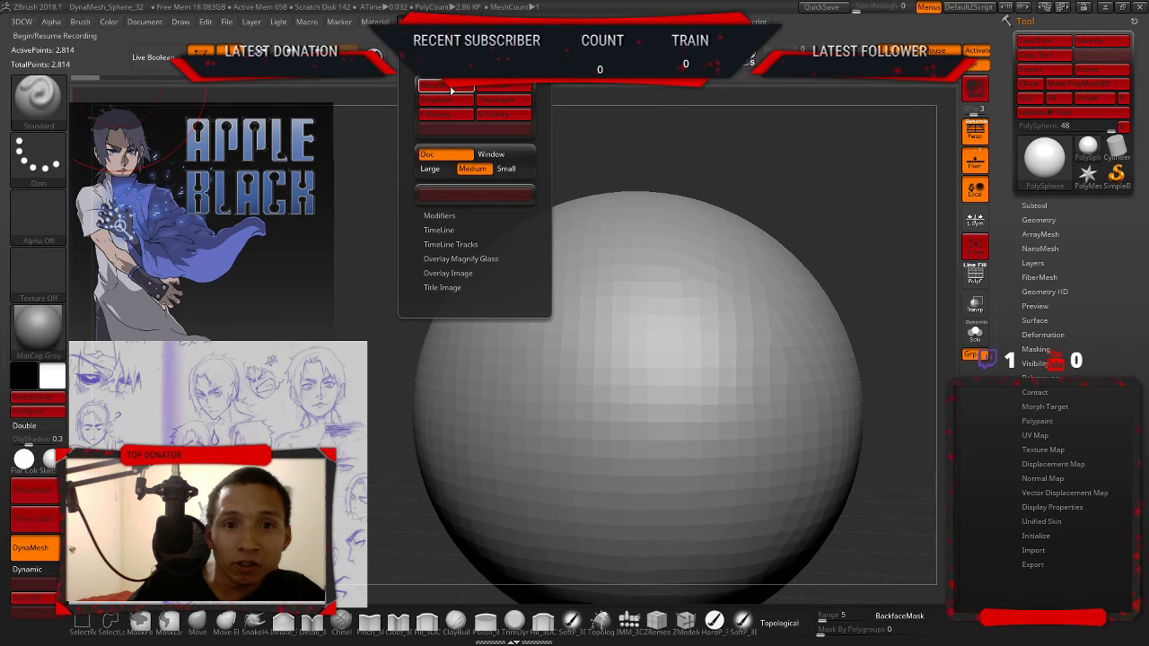
left_click(447, 89)
left_click_drag(875, 213, 766, 188)
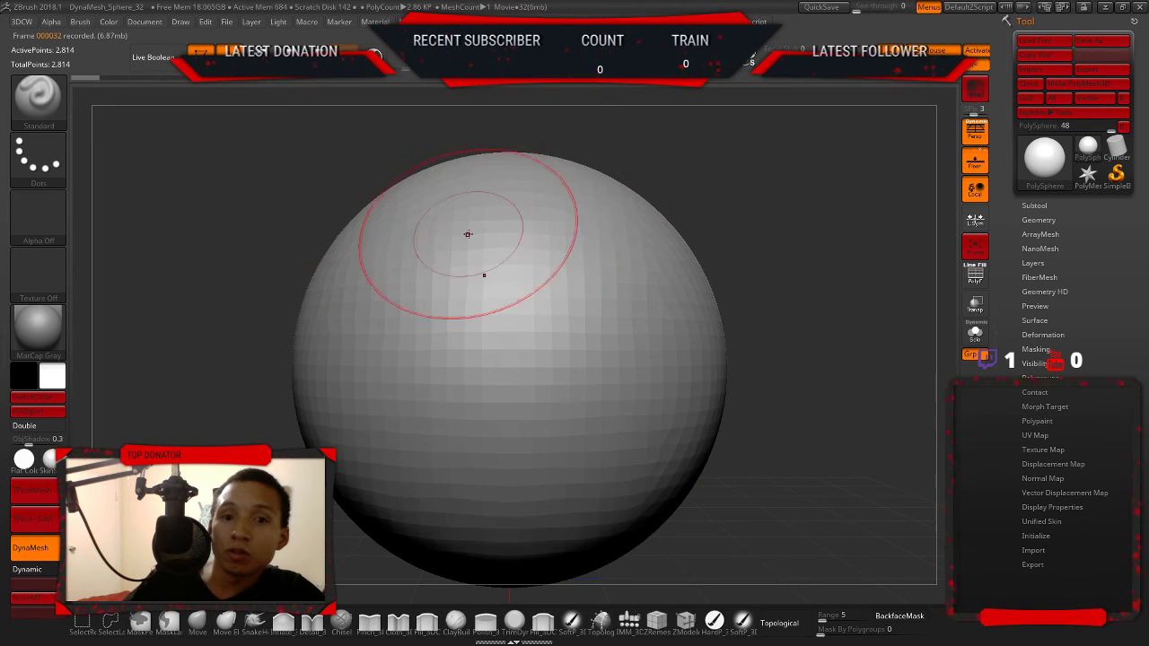
mouse_move(806, 247)
left_mouse_down("alt")
mouse_move(738, 174)
mouse_move(724, 190)
left_mouse_up("alt")
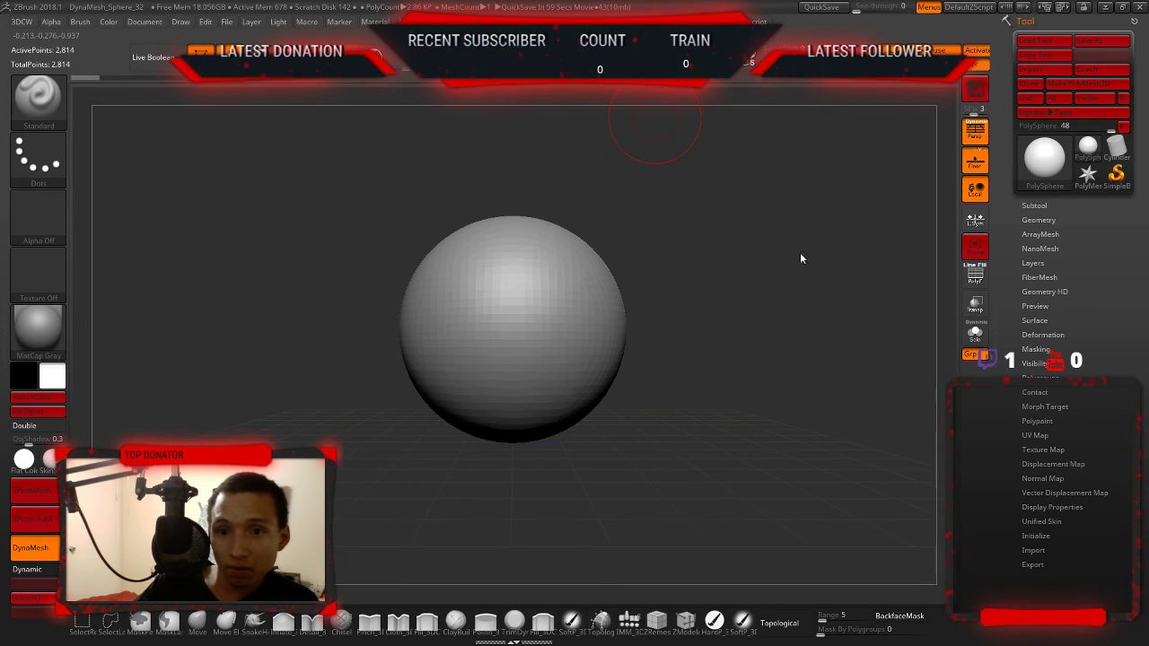
- Choose the QuadSphere insert brush and try placing small spheres, undoing the attempts
key("1")
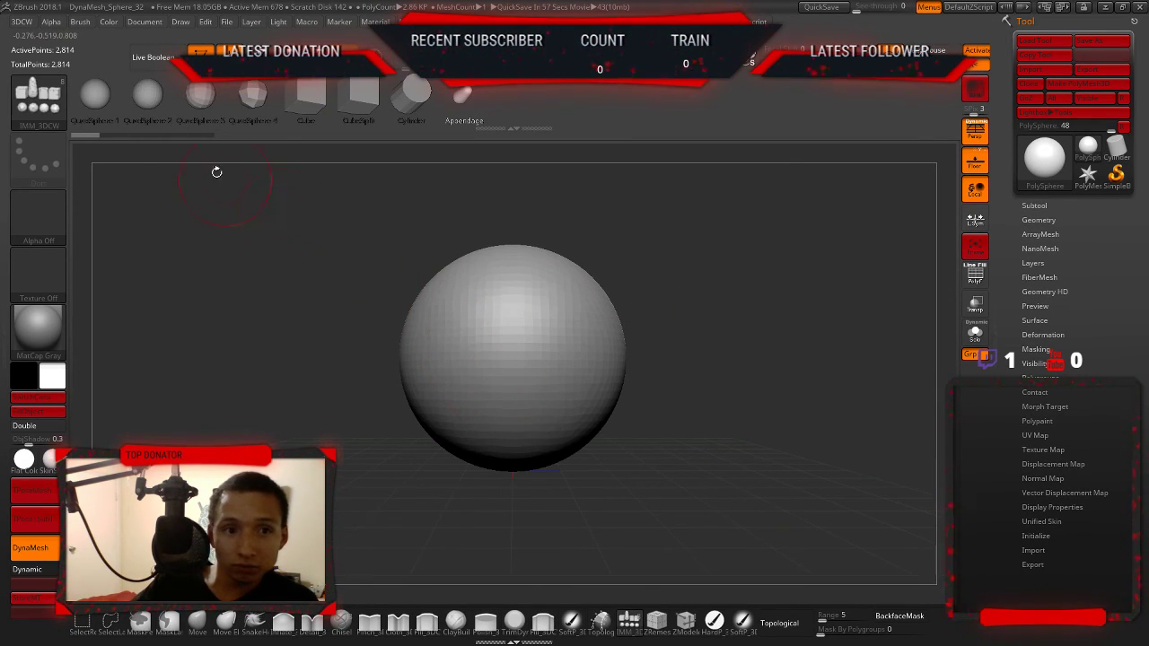
left_click(155, 99)
left_click_drag(512, 413, 516, 489)
mouse_move(628, 502)
left_mouse_down()
mouse_move(708, 434)
mouse_move(684, 431)
left_mouse_up()
key("ctrl+z")
left_click_drag(820, 364, 656, 406)
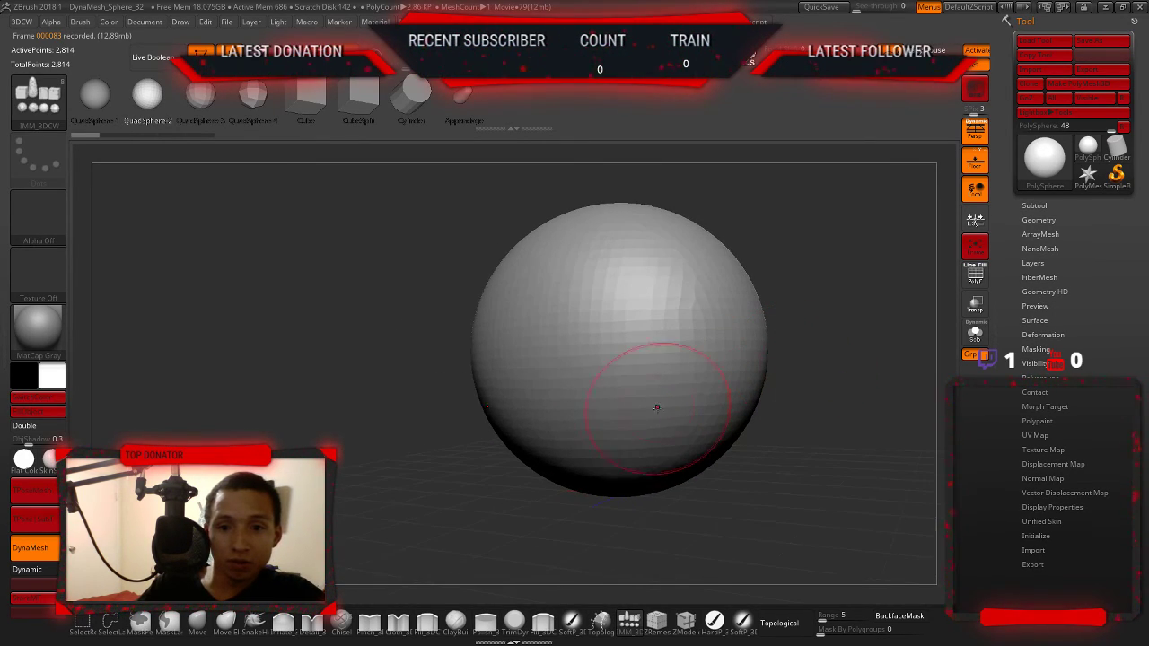
left_click_drag(559, 410, 544, 428)
key("ctrl+z")
left_click_drag(772, 439, 822, 451)
- Insert a small quad sphere beside the head and orbit to see both spheres
mouse_move(550, 391)
left_mouse_down()
mouse_move(561, 415)
mouse_move(665, 422)
left_mouse_up()
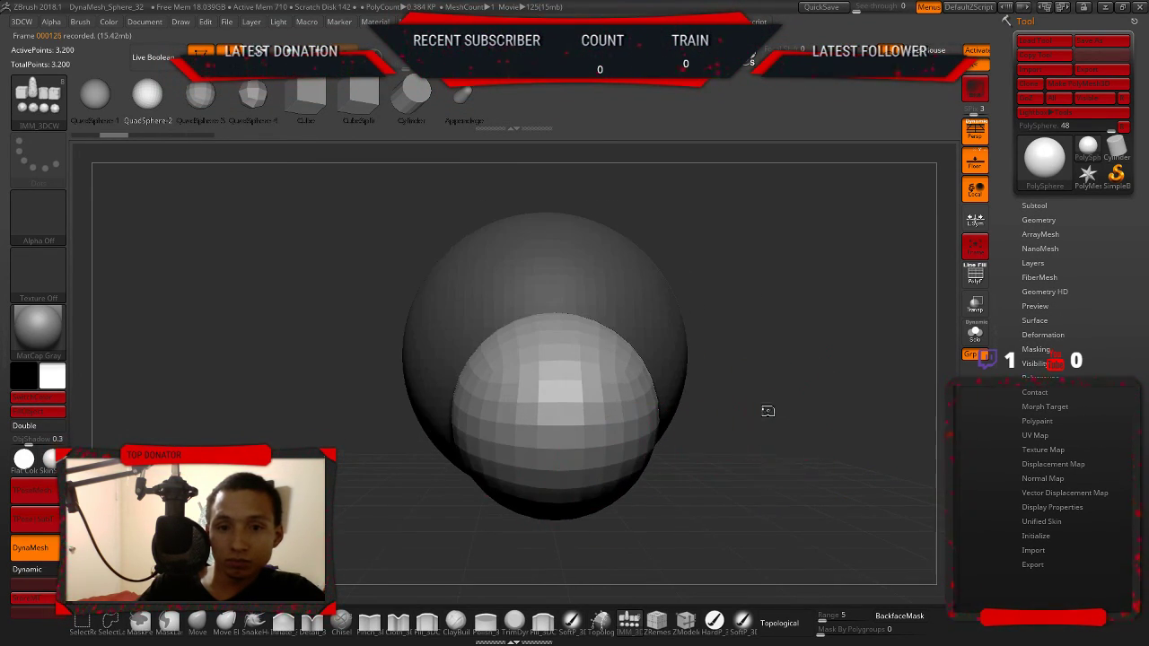
left_click_drag(767, 410, 688, 405)
left_click_drag(344, 297, 360, 278)
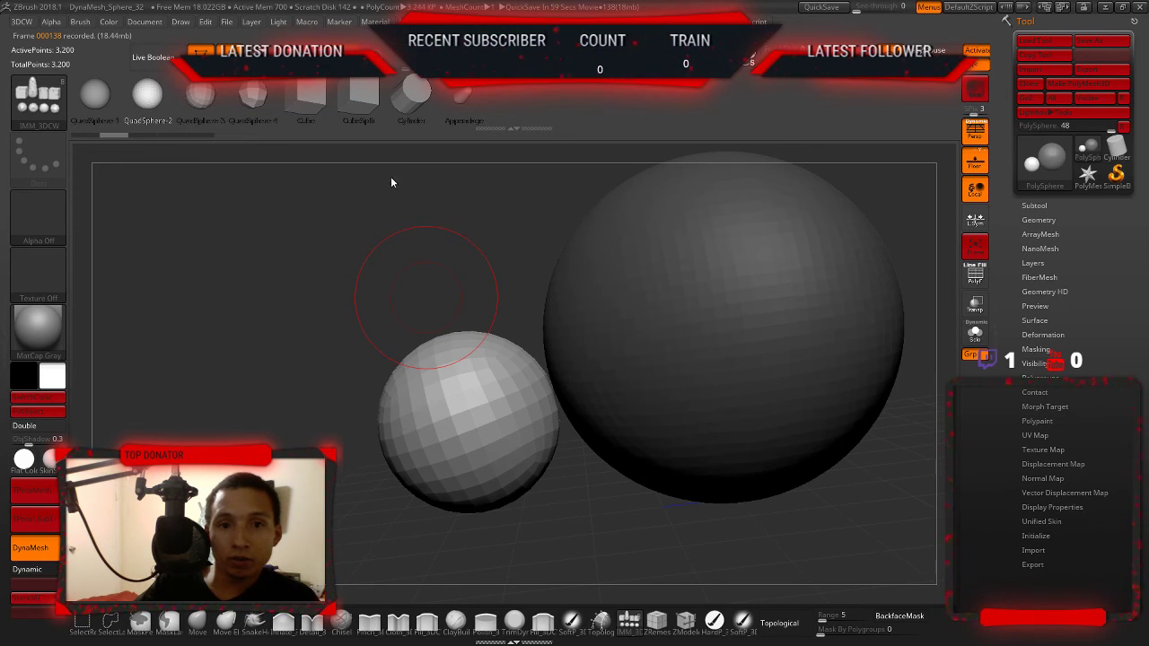
key("b")
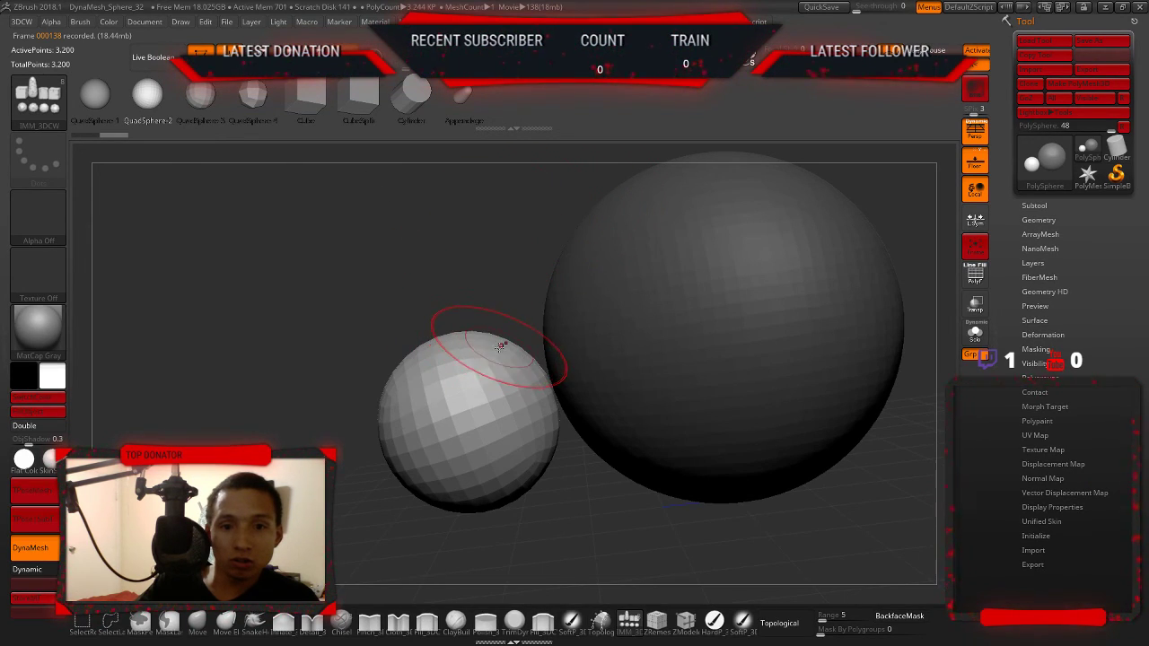
left_click_drag(487, 347, 516, 312)
key("ctrl+z")
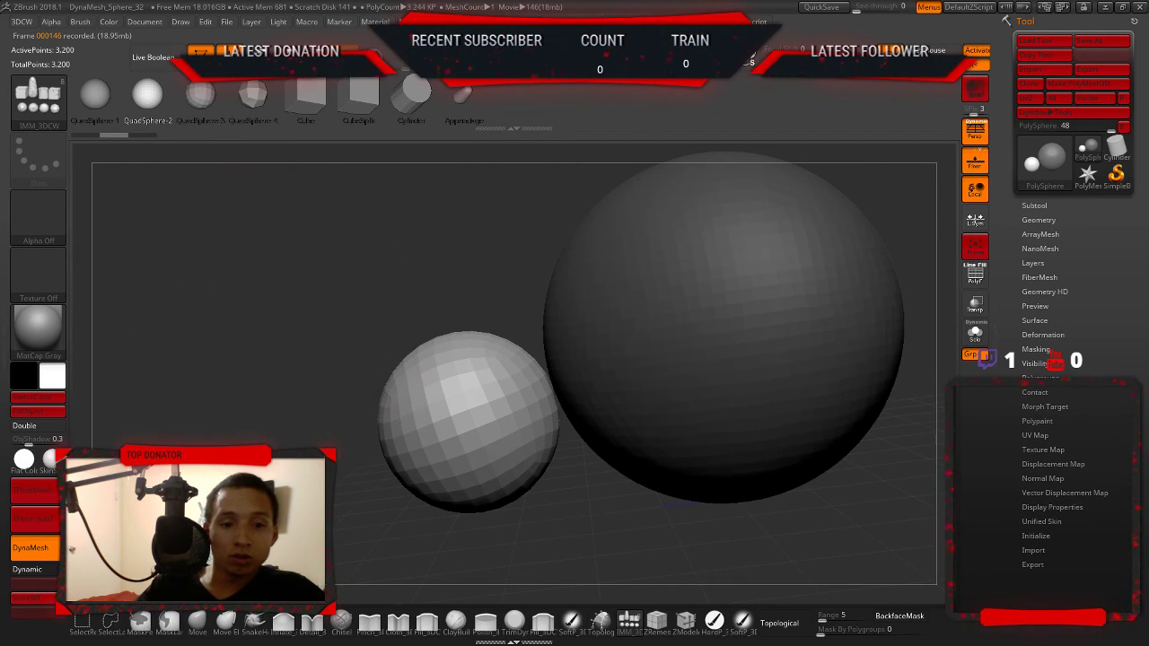
key("b")
key("s")
key("h")
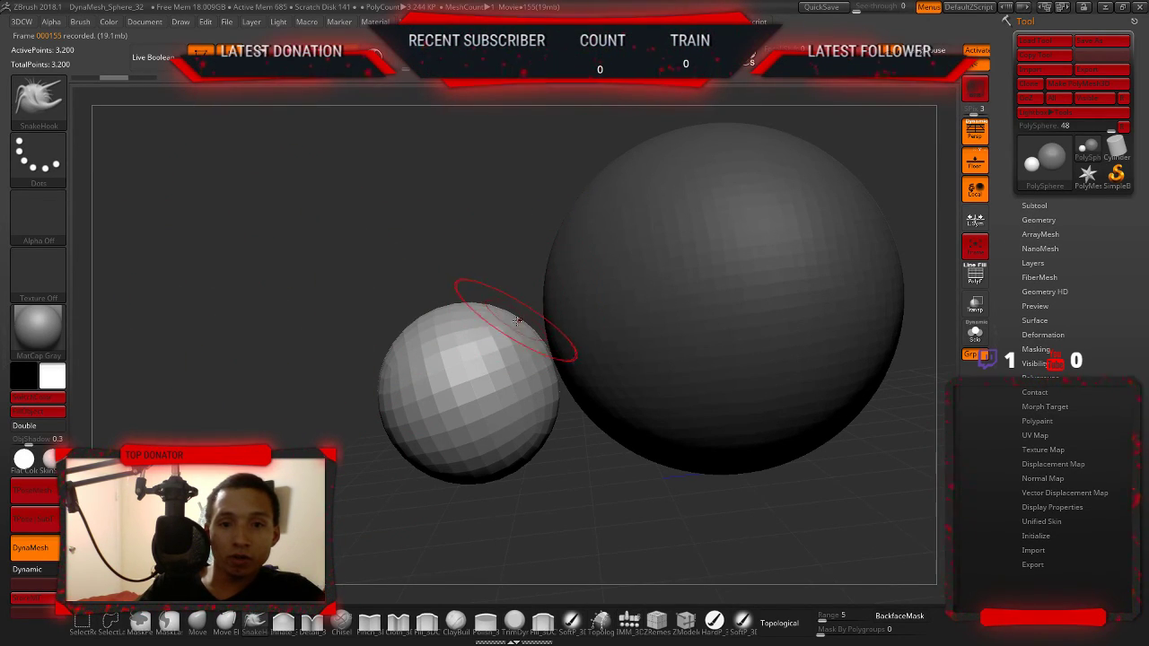
mouse_move(519, 319)
left_mouse_down()
mouse_move(489, 259)
mouse_move(430, 269)
left_mouse_up()
key("ctrl+z")
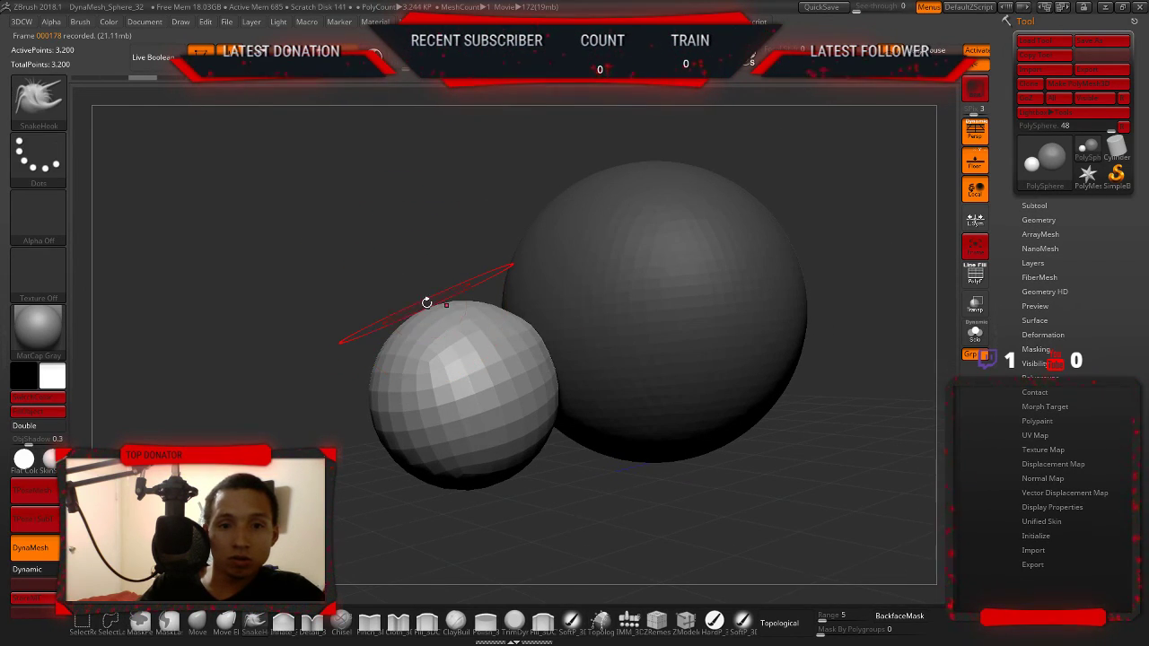
mouse_move(472, 352)
left_mouse_down()
mouse_move(540, 445)
mouse_move(466, 376)
left_mouse_up()
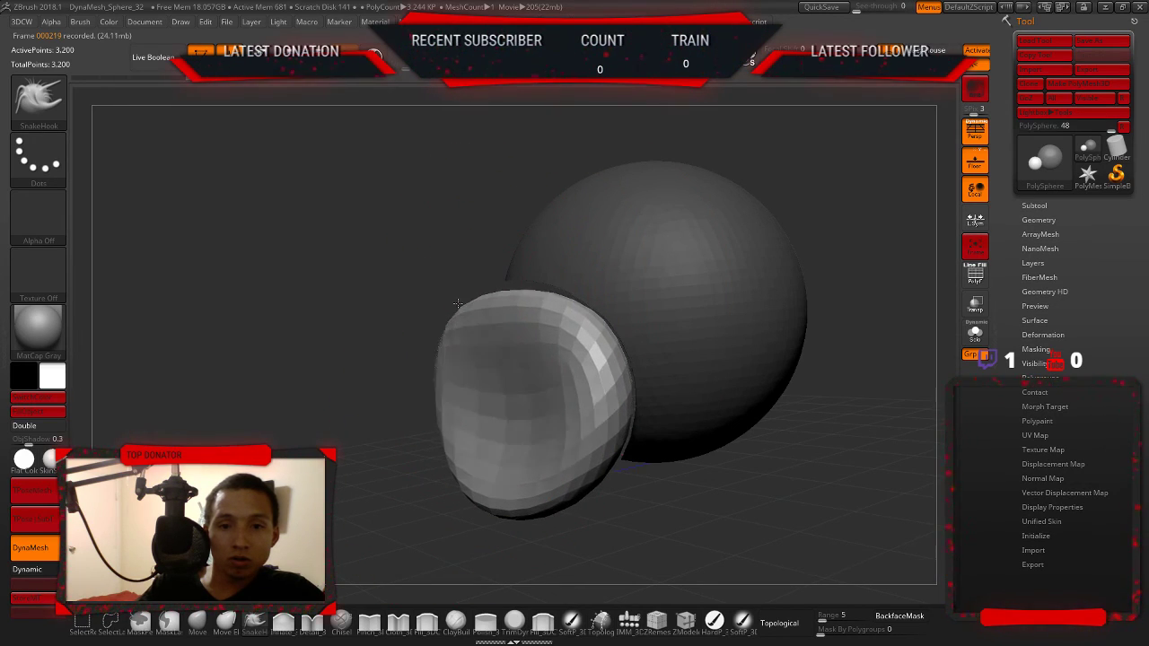
left_click_drag(396, 221, 361, 218)
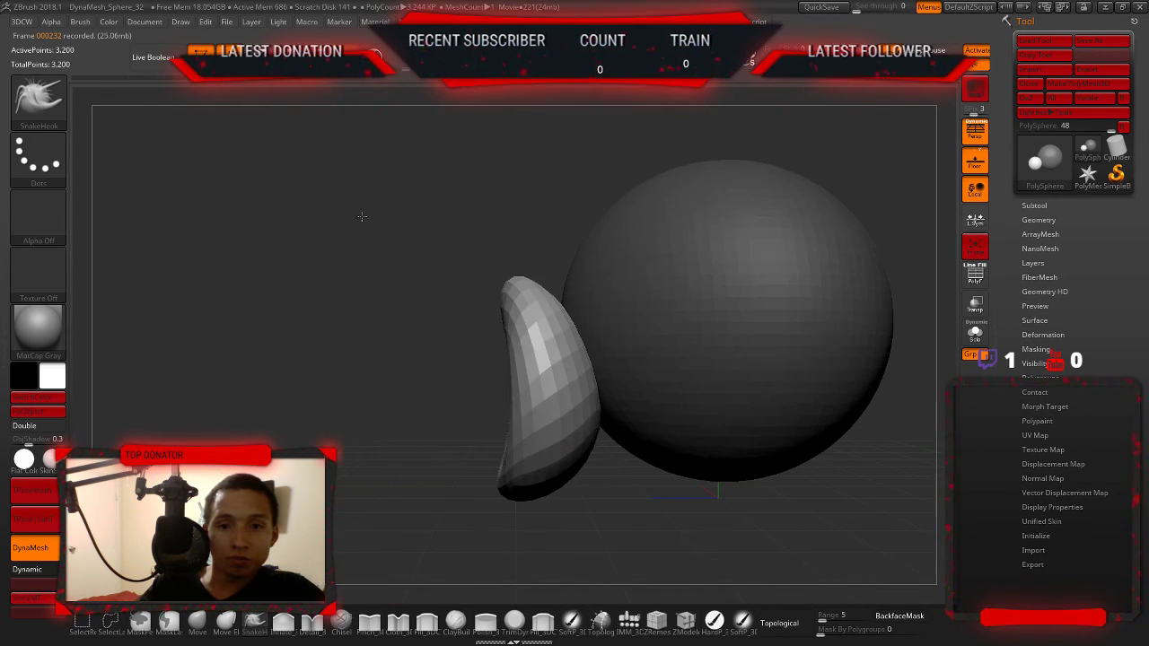
mouse_move(500, 350)
left_mouse_down()
mouse_move(474, 327)
mouse_move(615, 313)
mouse_move(668, 397)
mouse_move(628, 388)
left_mouse_up()
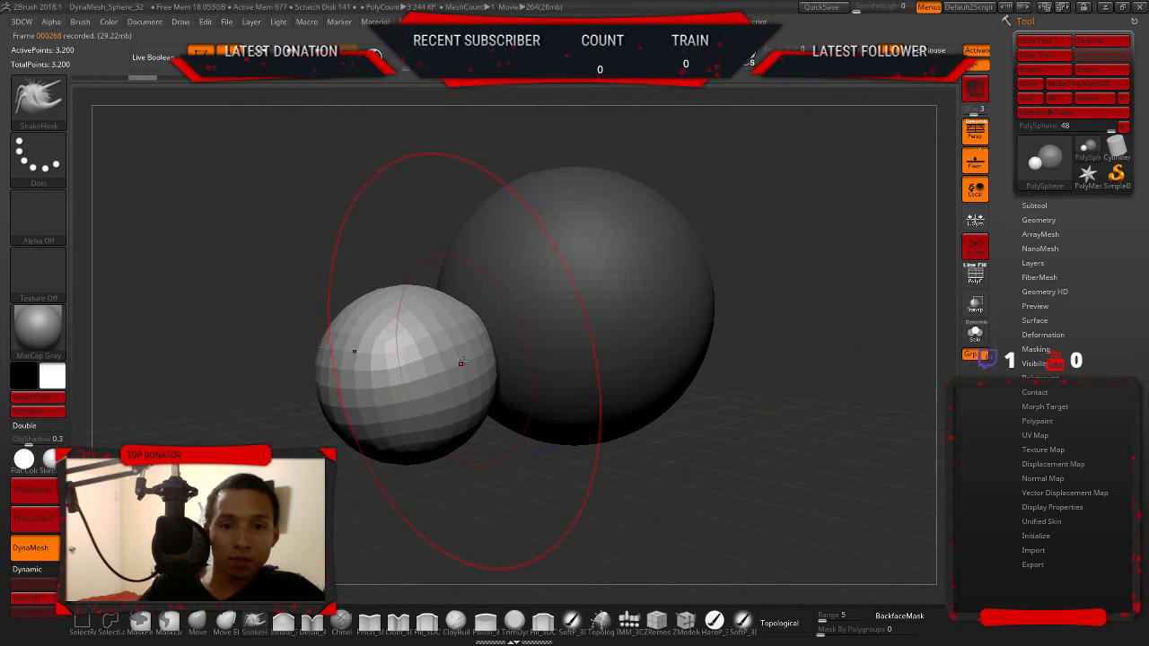
mouse_move(489, 350)
left_mouse_down()
mouse_move(429, 380)
mouse_move(467, 388)
left_mouse_up()
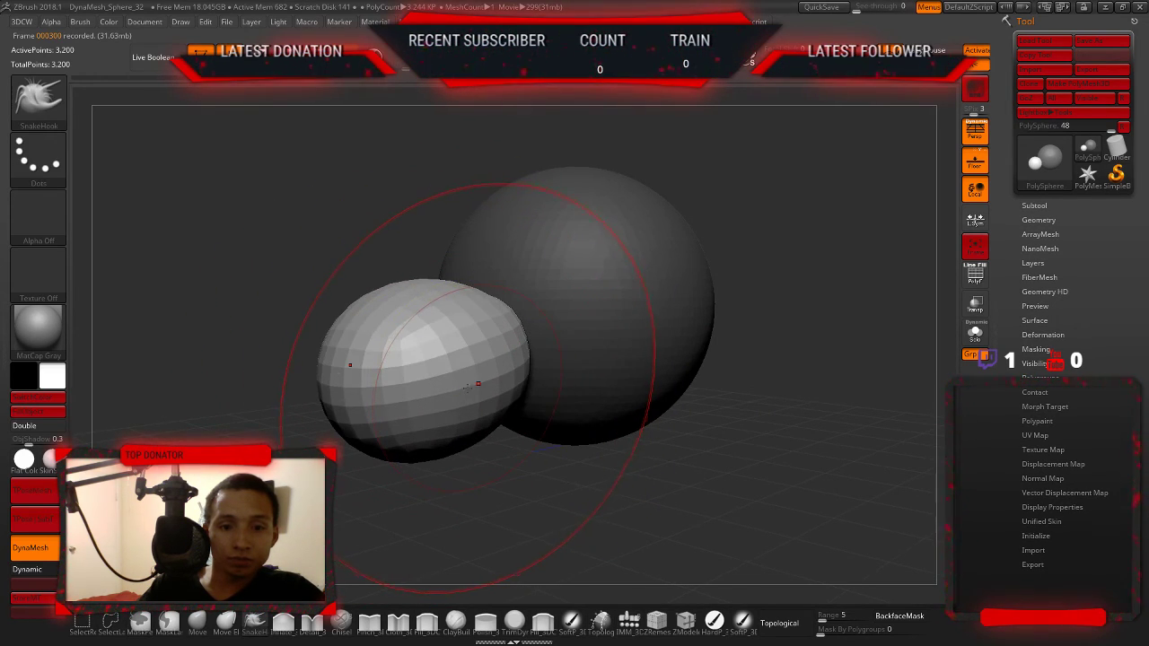
key("ctrl+z")
key("ctrl+z")
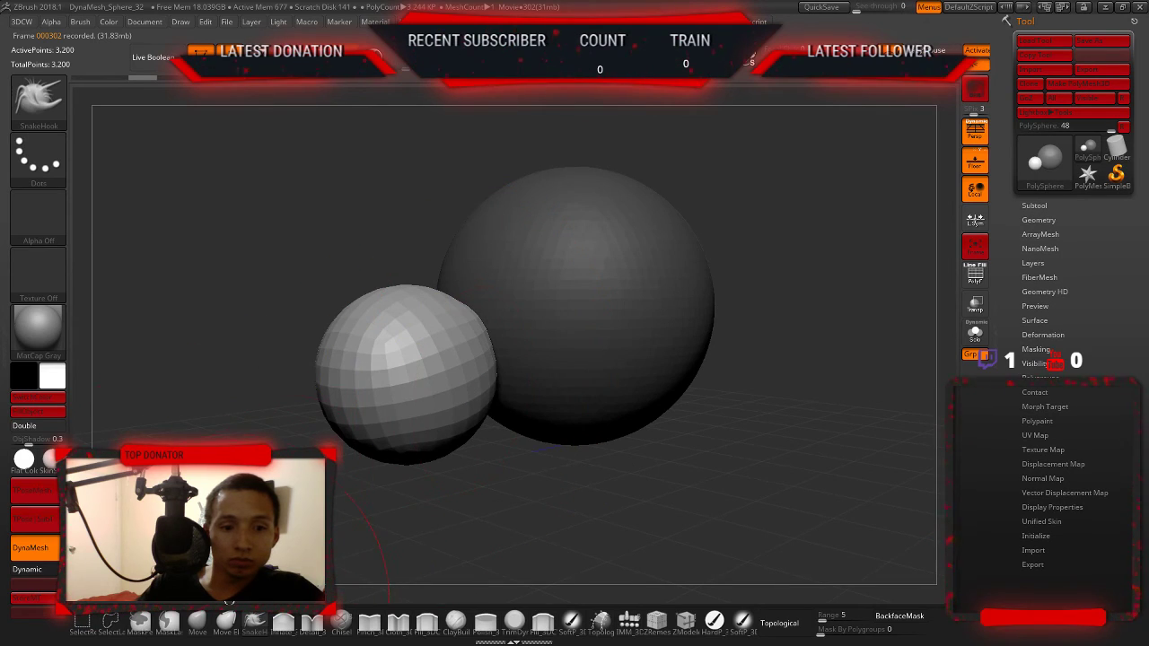
- Push the small sphere behind the large one with the Move brush, undoing one reshape
left_click(198, 621)
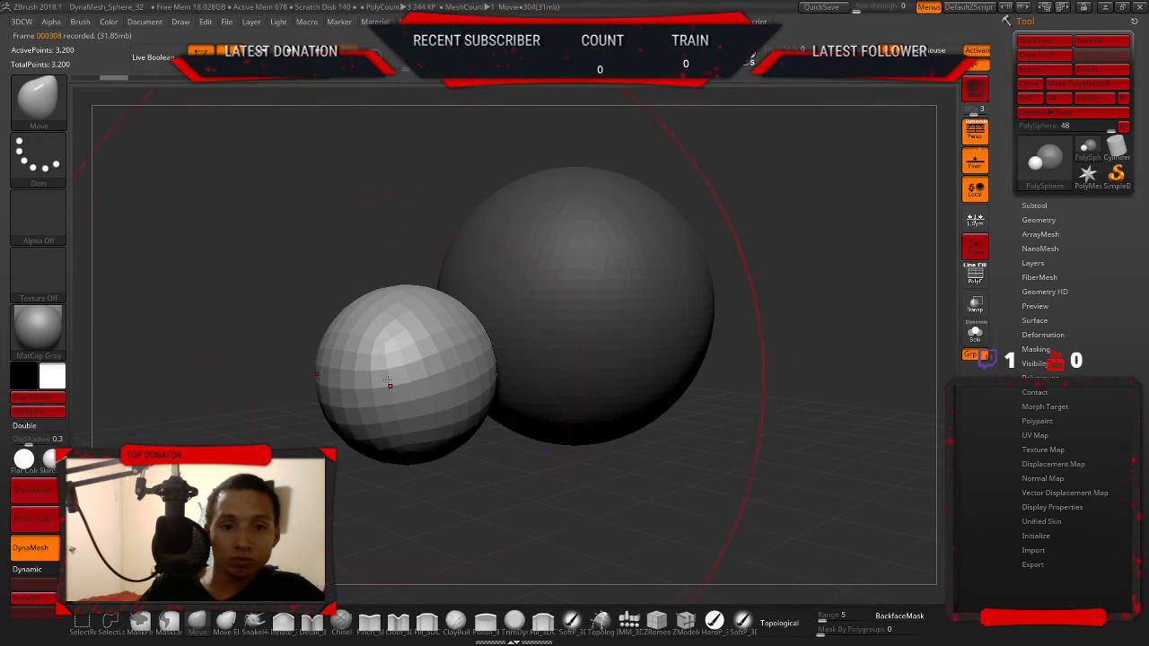
left_click_drag(389, 382, 472, 367)
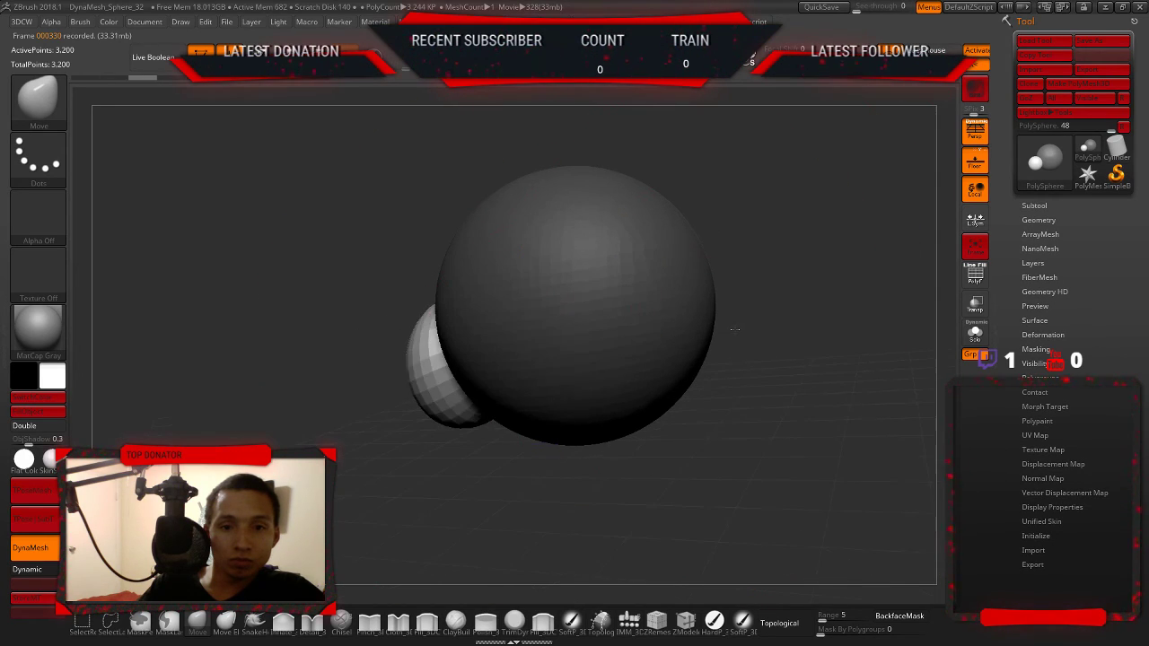
left_click_drag(670, 362, 662, 287)
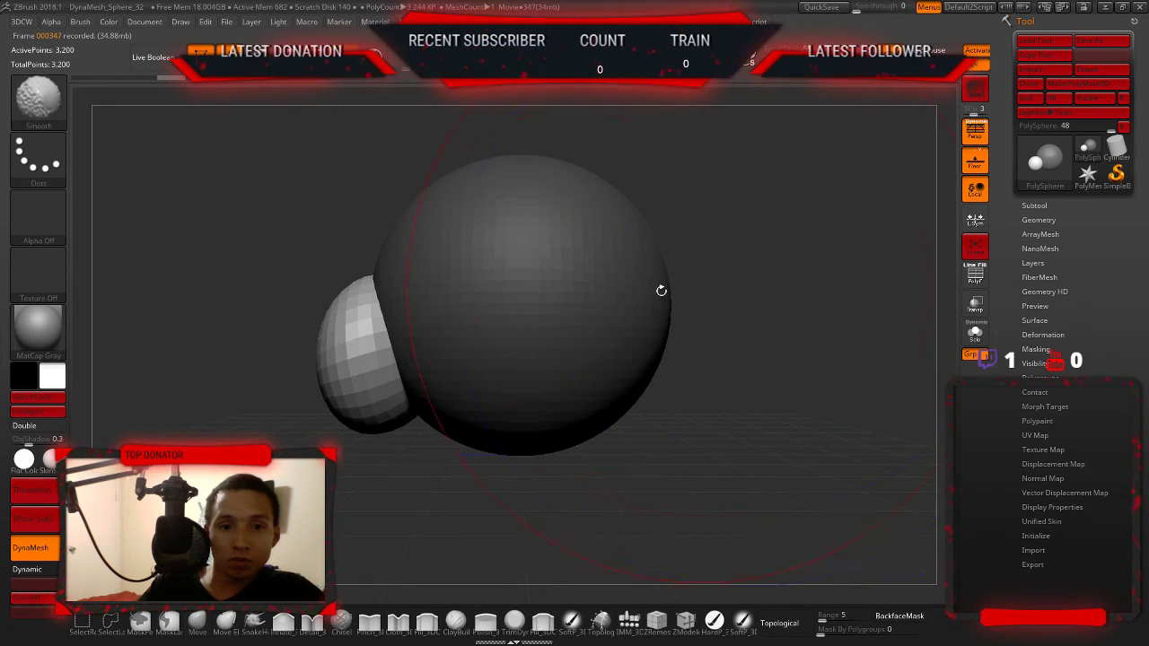
left_click_drag(339, 334, 381, 405)
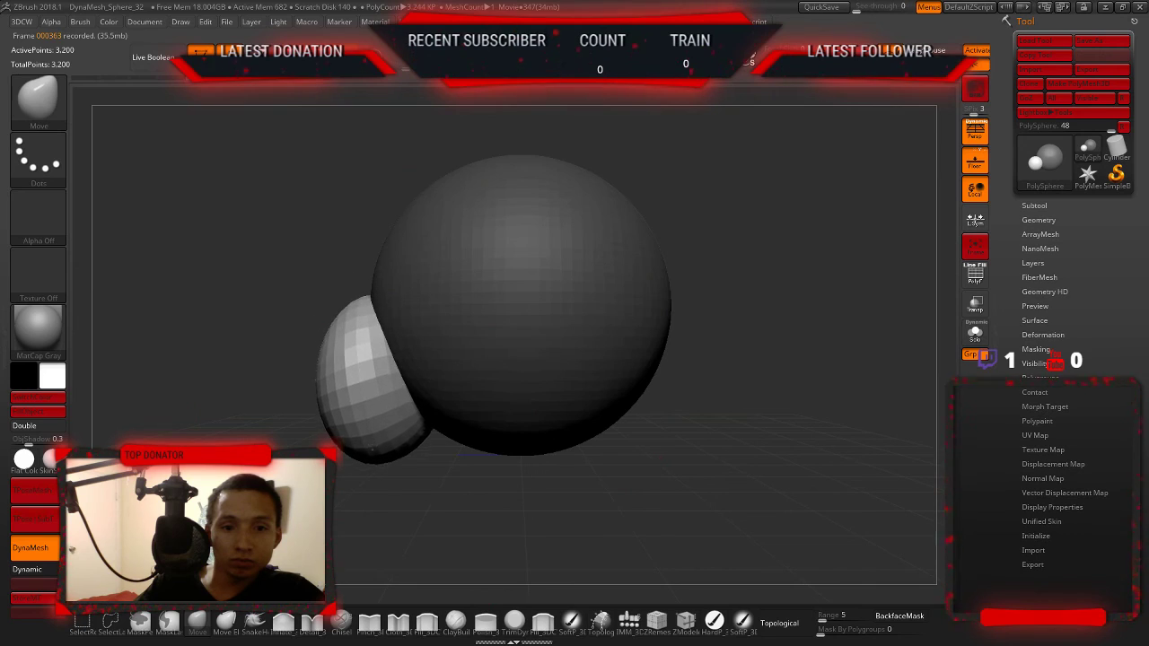
key("ctrl+z")
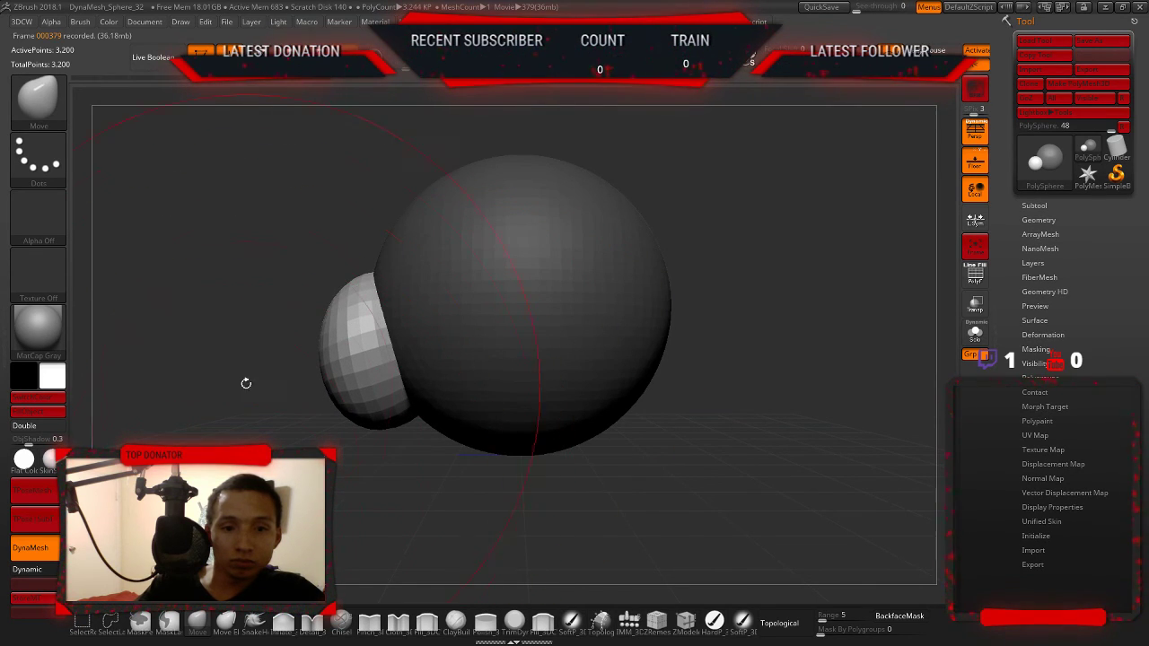
key("w")
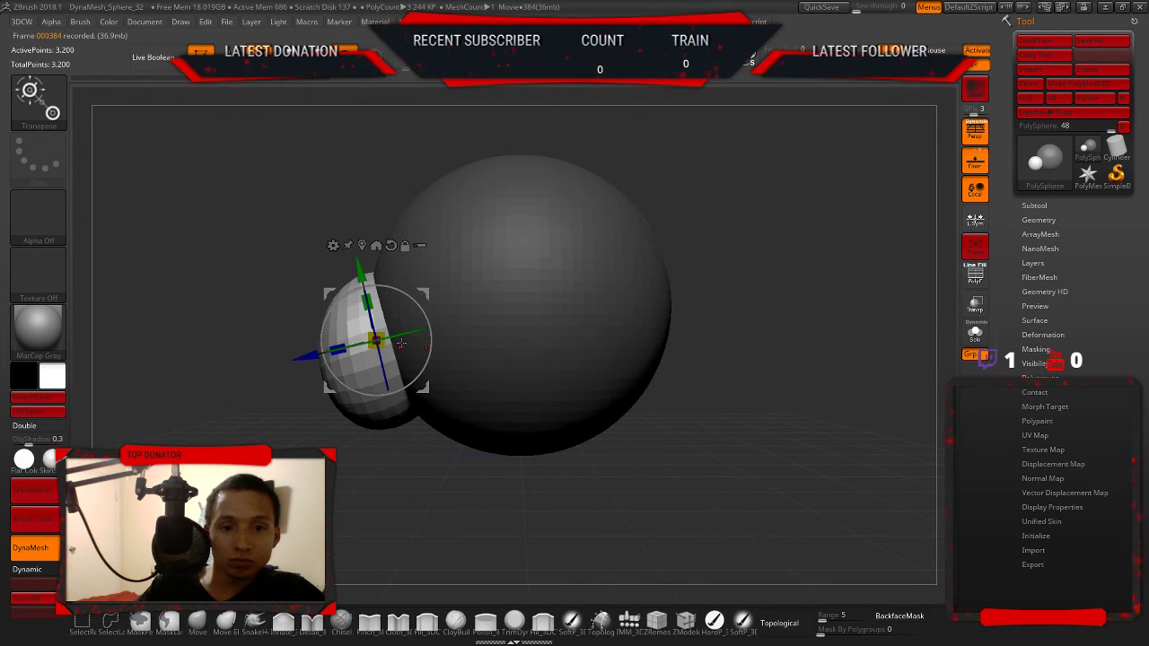
key("q")
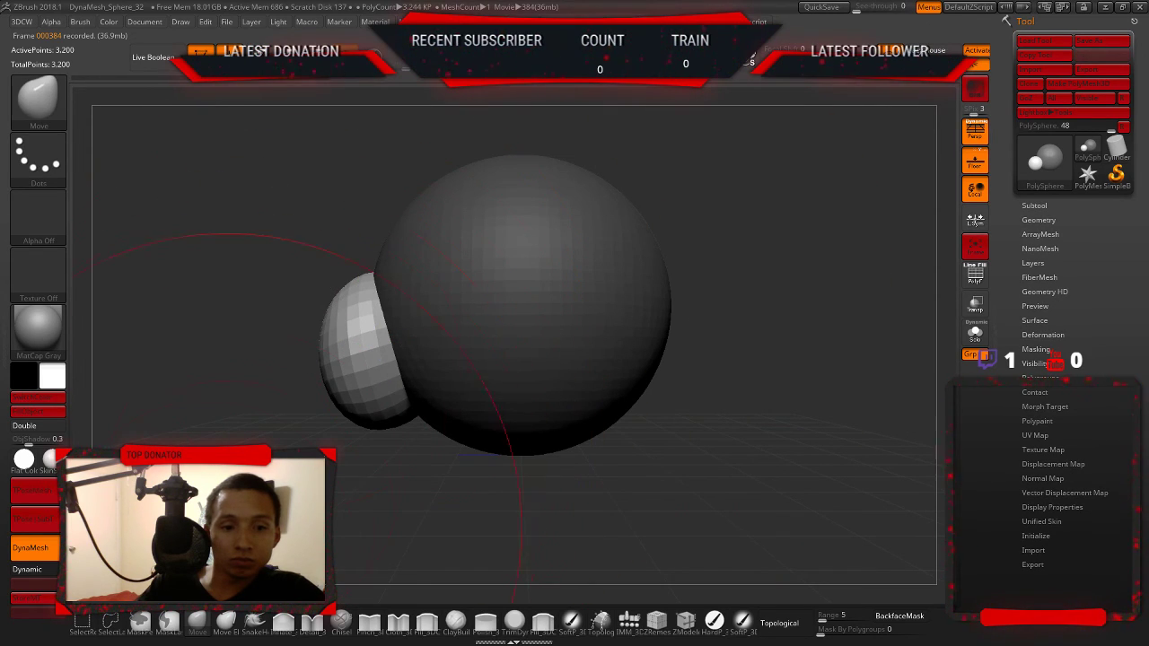
- Stretch the small sphere downward into a long lobe with SnakeHook
left_click(240, 622)
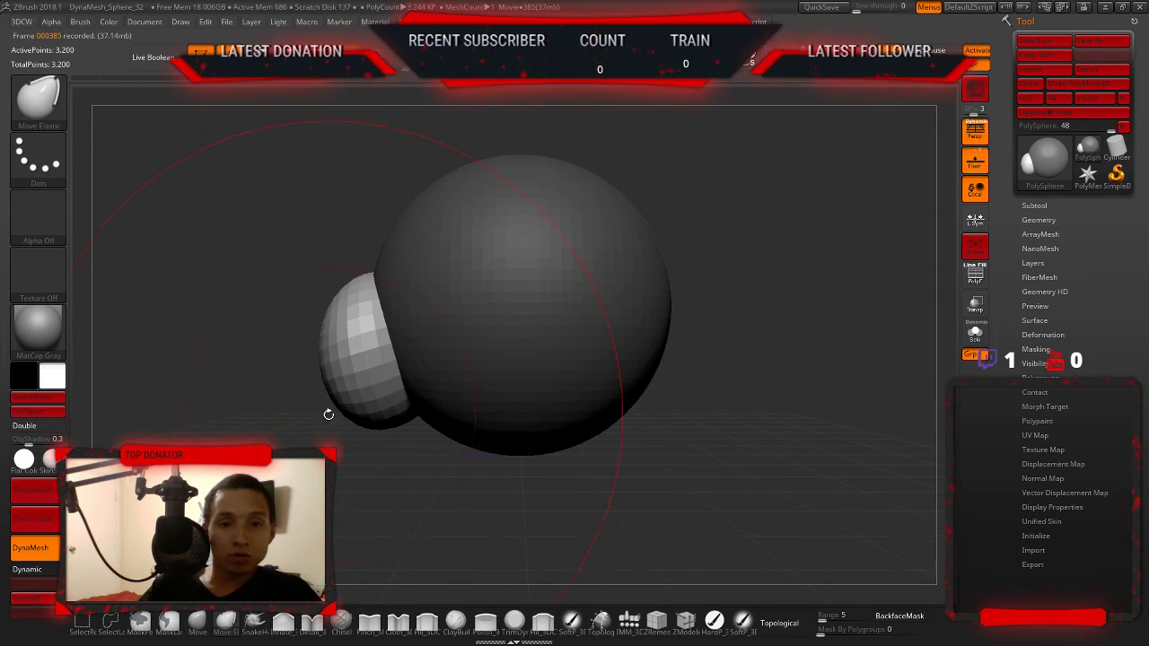
left_click_drag(337, 345, 337, 345)
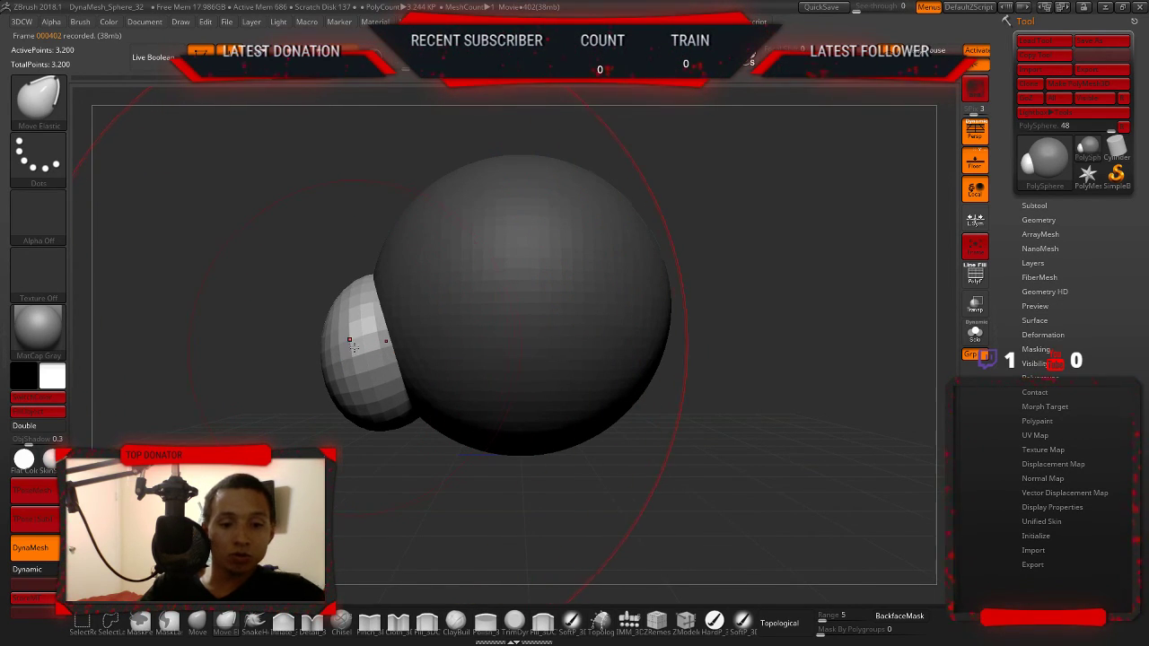
left_click_drag(308, 351, 364, 468)
left_click(198, 619)
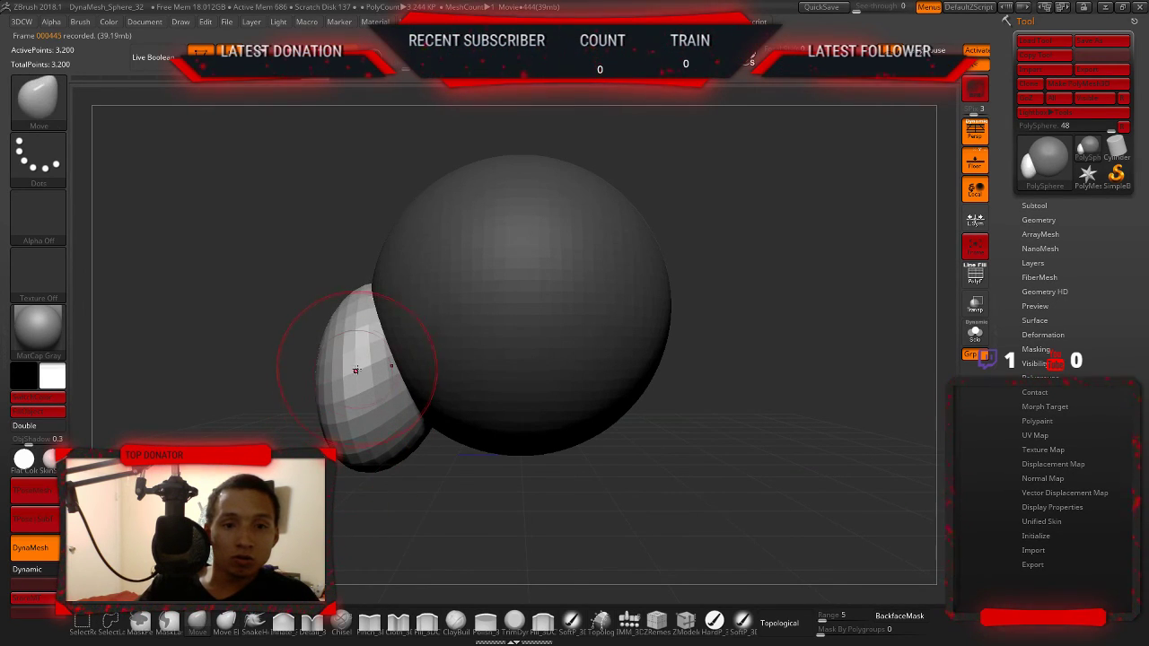
mouse_move(341, 270)
left_mouse_down()
mouse_move(385, 244)
mouse_move(412, 417)
left_mouse_up()
left_click(254, 619)
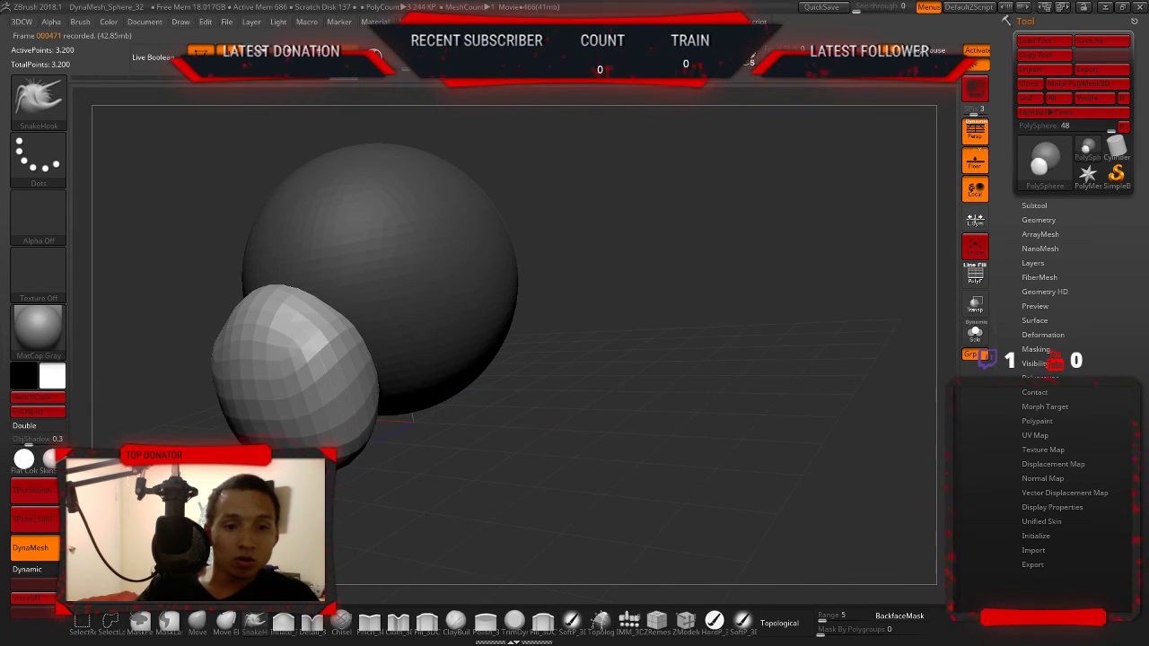
left_click_drag(299, 437, 328, 507)
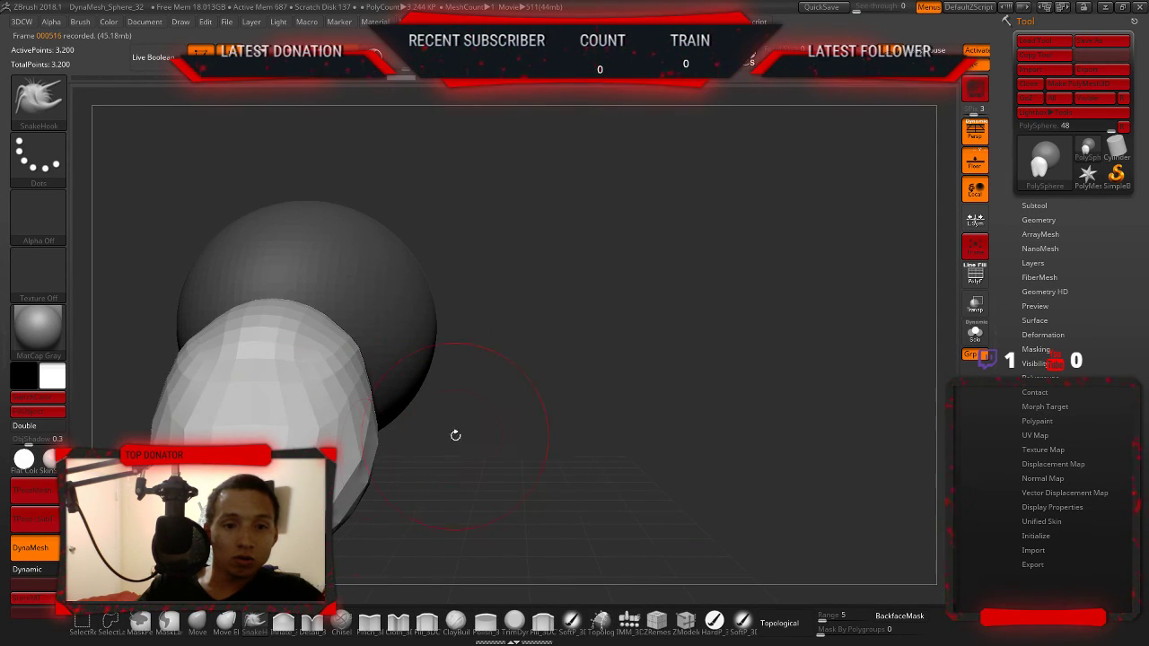
left_click_drag(453, 435, 385, 429)
- Undo the stretched small sphere until it is gone, plus a test bulge
key("ctrl+z")
key("ctrl+z")
key("ctrl+z")
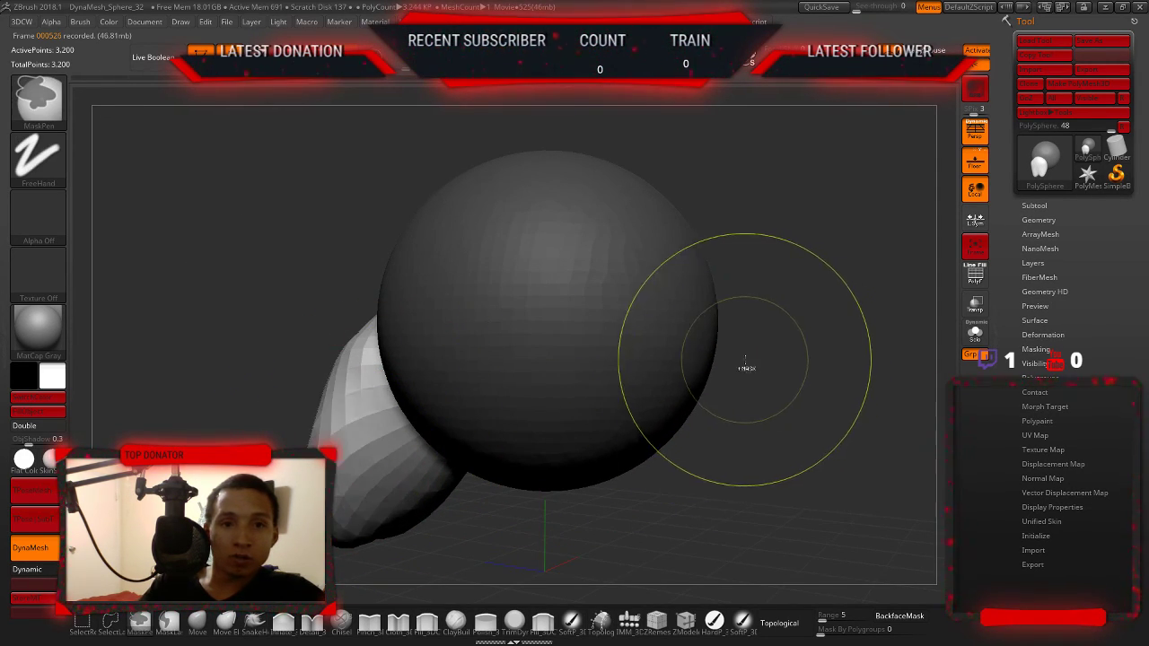
key("ctrl+z")
key("ctrl+z")
key("ctrl+z")
key("ctrl+z")
key("ctrl+z")
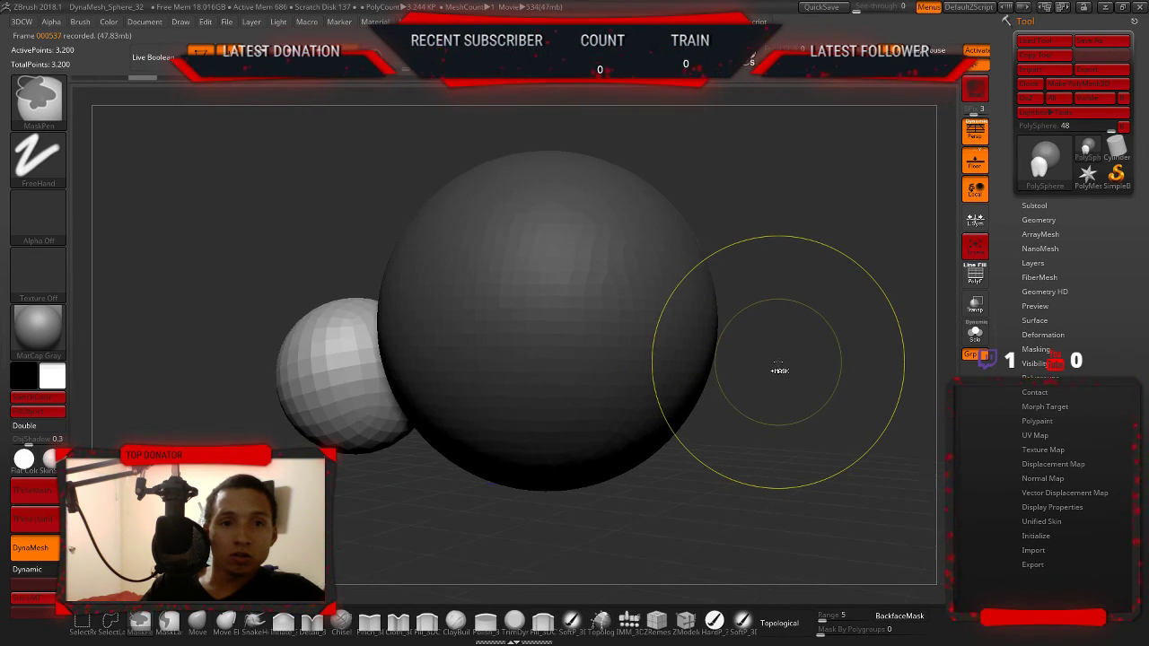
key("ctrl+z")
key("ctrl+z")
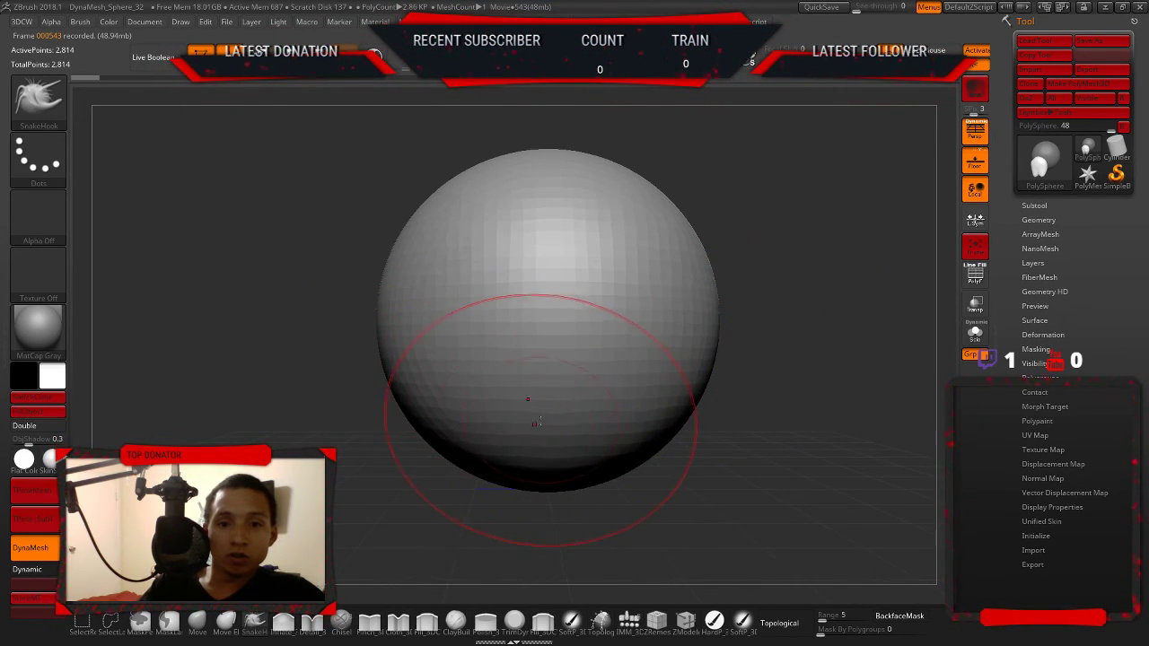
left_click_drag(718, 417, 745, 358)
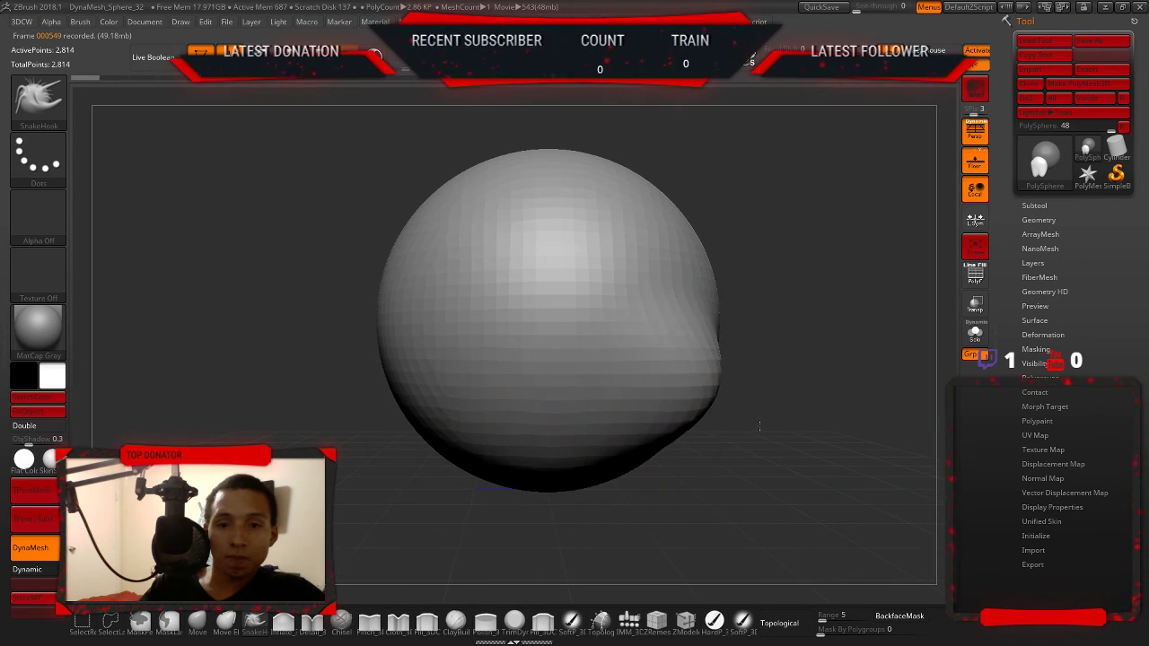
key("ctrl+z")
left_click_drag(841, 390, 870, 369, "alt")
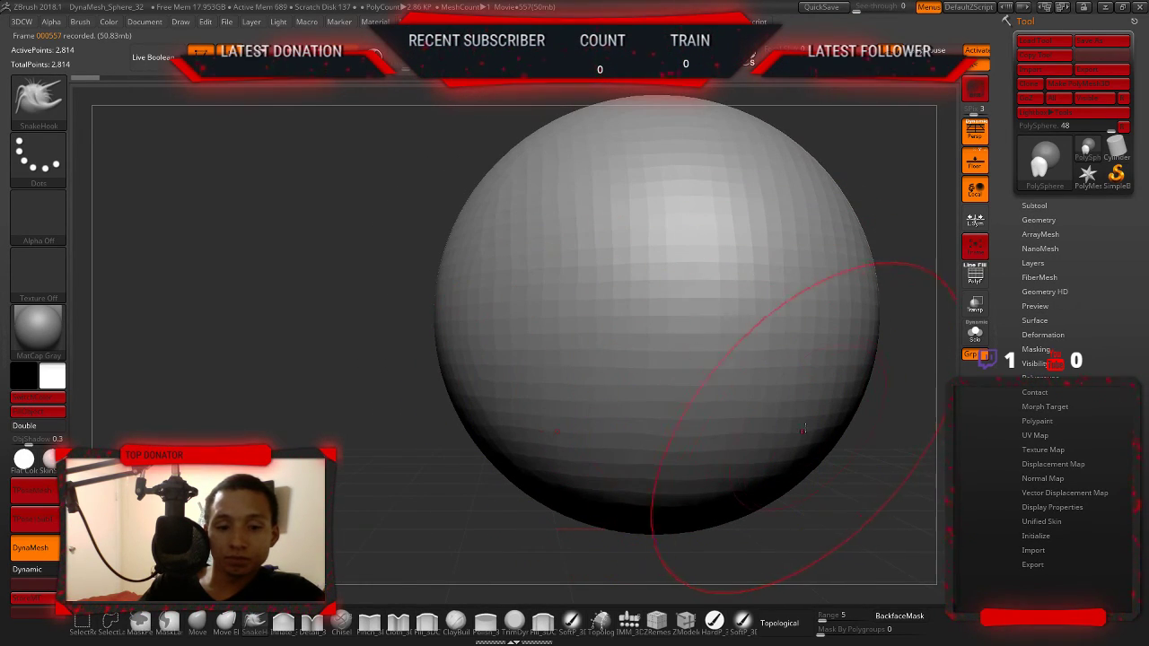
mouse_move(798, 436)
left_mouse_down("alt")
mouse_move(797, 363)
mouse_move(523, 304)
left_mouse_up("alt")
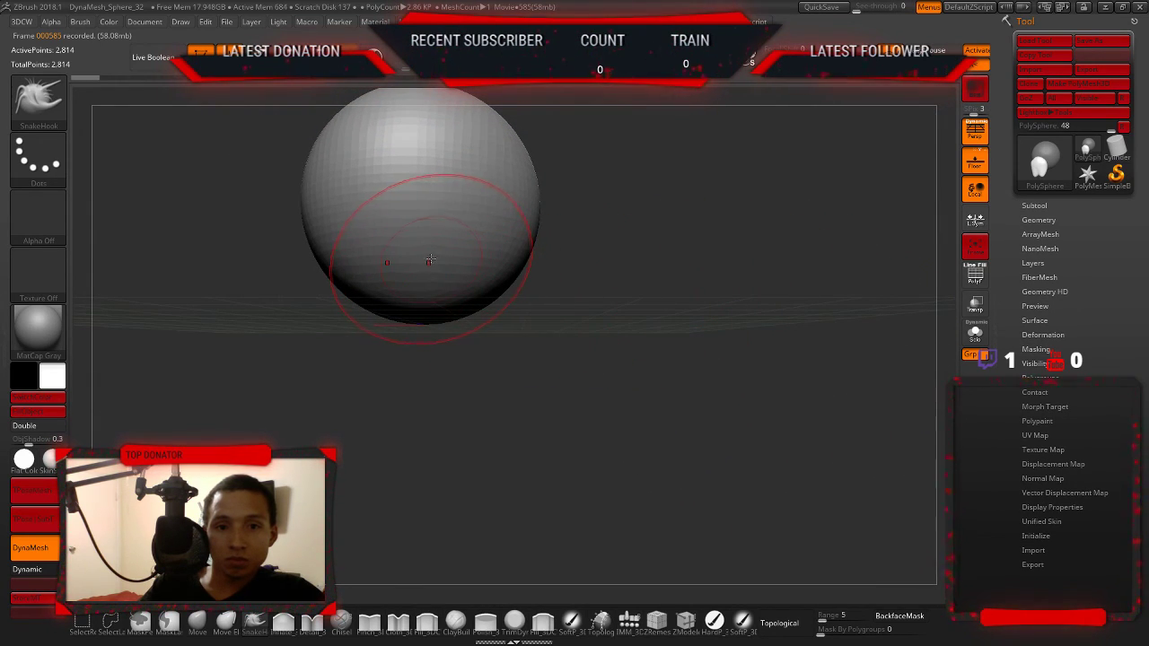
- Pull a test tail from the sphere, then smooth it back into a round sphere
mouse_move(427, 254)
left_mouse_down()
mouse_move(391, 382)
mouse_move(479, 299)
left_mouse_up()
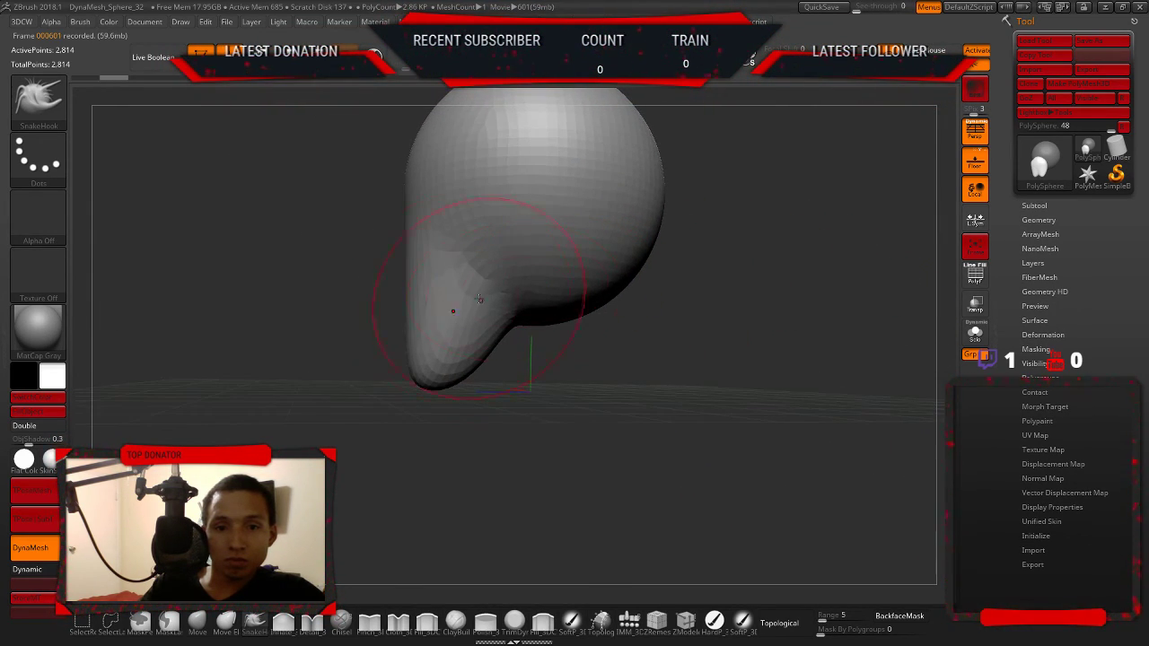
left_click_drag(418, 241, 372, 230)
key("ctrl+z")
key("s")
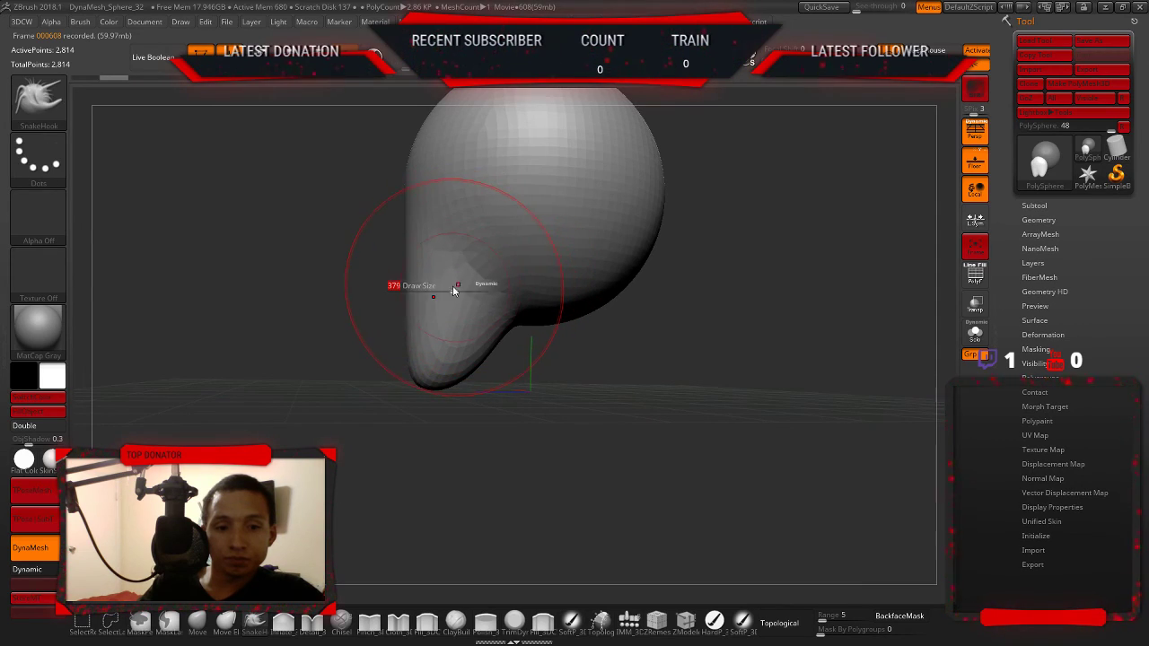
left_click_drag(432, 223, 412, 212)
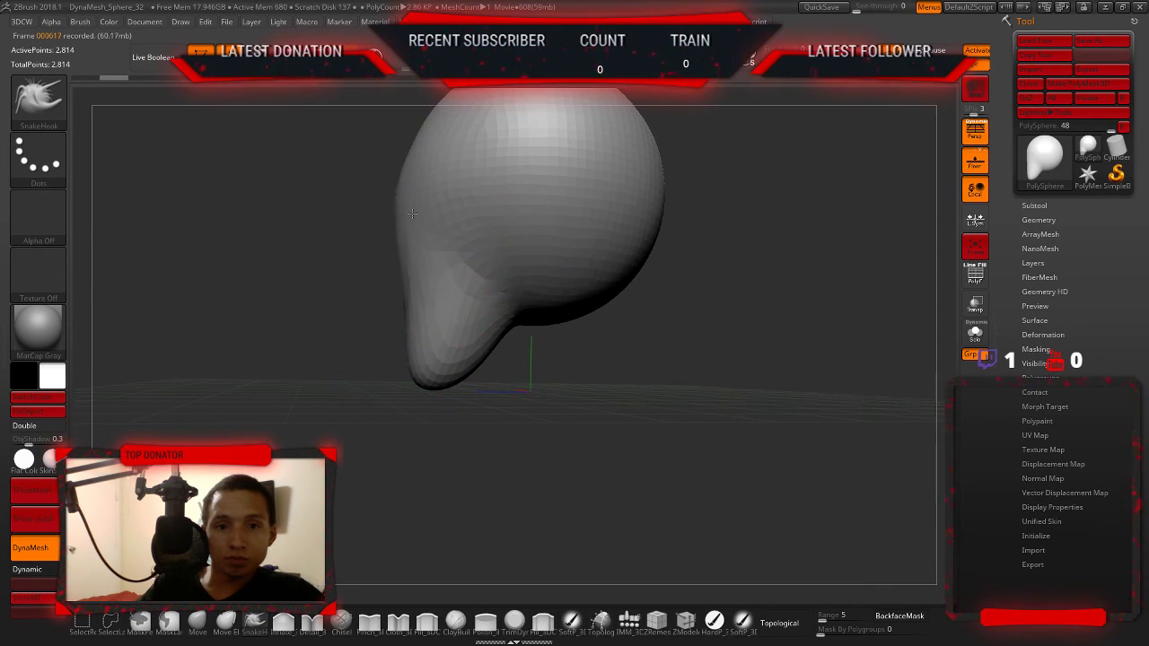
left_click_drag(551, 302, 480, 341)
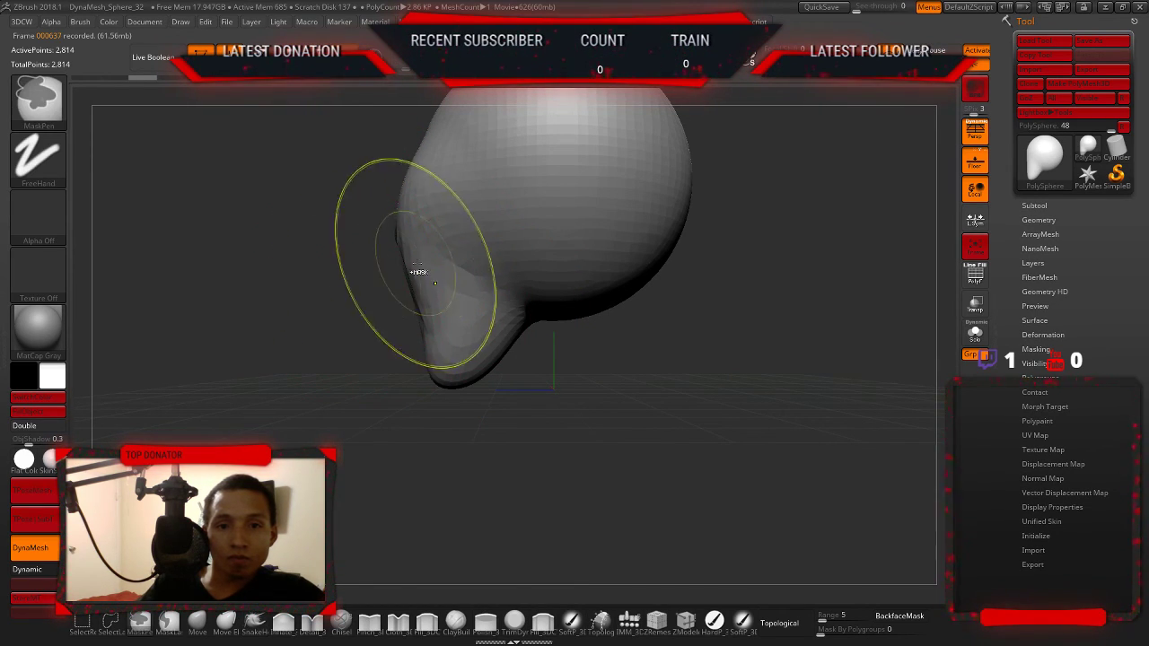
left_click_drag(397, 257, 436, 266, "shift")
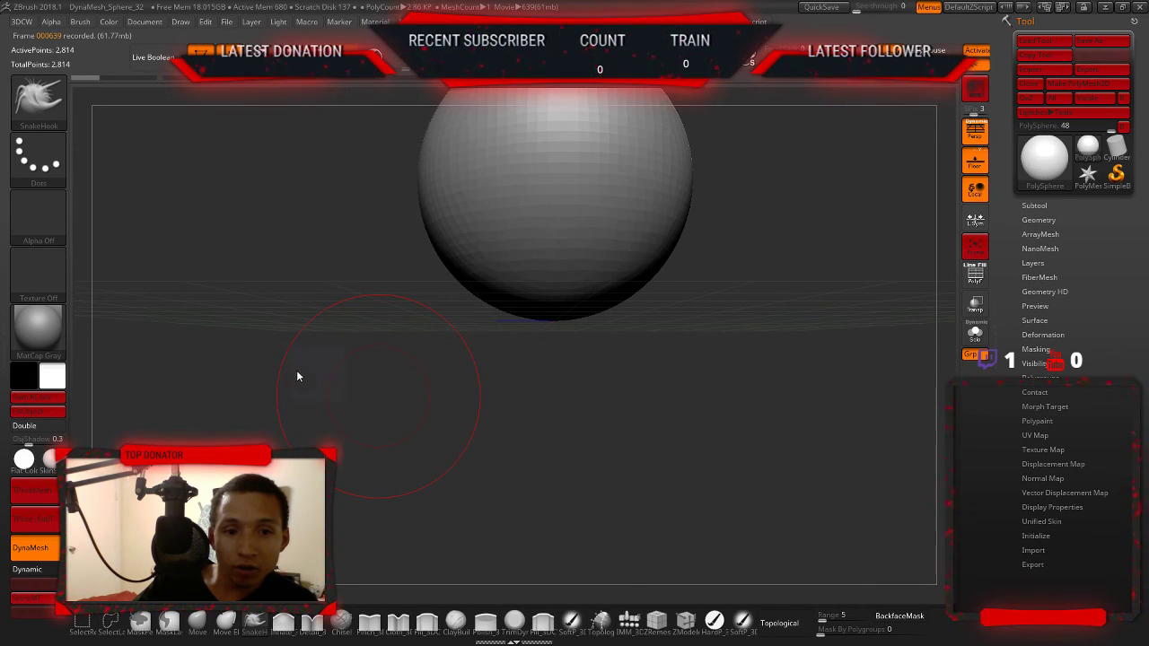
- Insert a new quad sphere on the head's left side, redoing a first attempt
key("i")
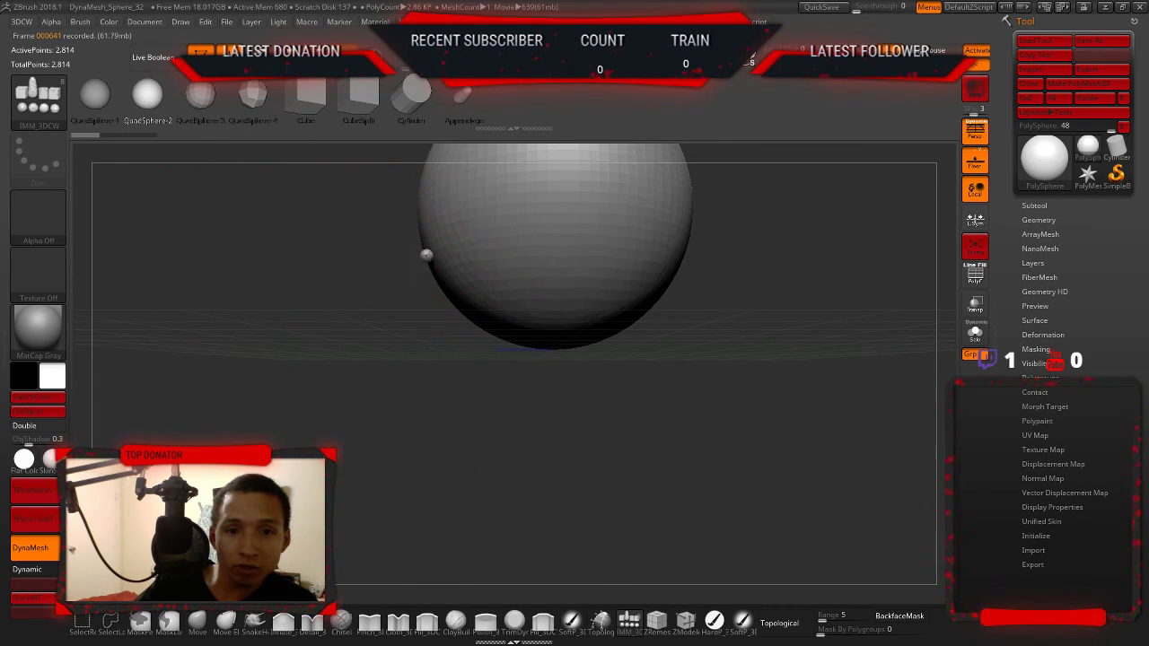
left_click_drag(426, 255, 453, 269)
mouse_move(738, 279)
left_mouse_down()
mouse_move(769, 297)
mouse_move(739, 290)
left_mouse_up()
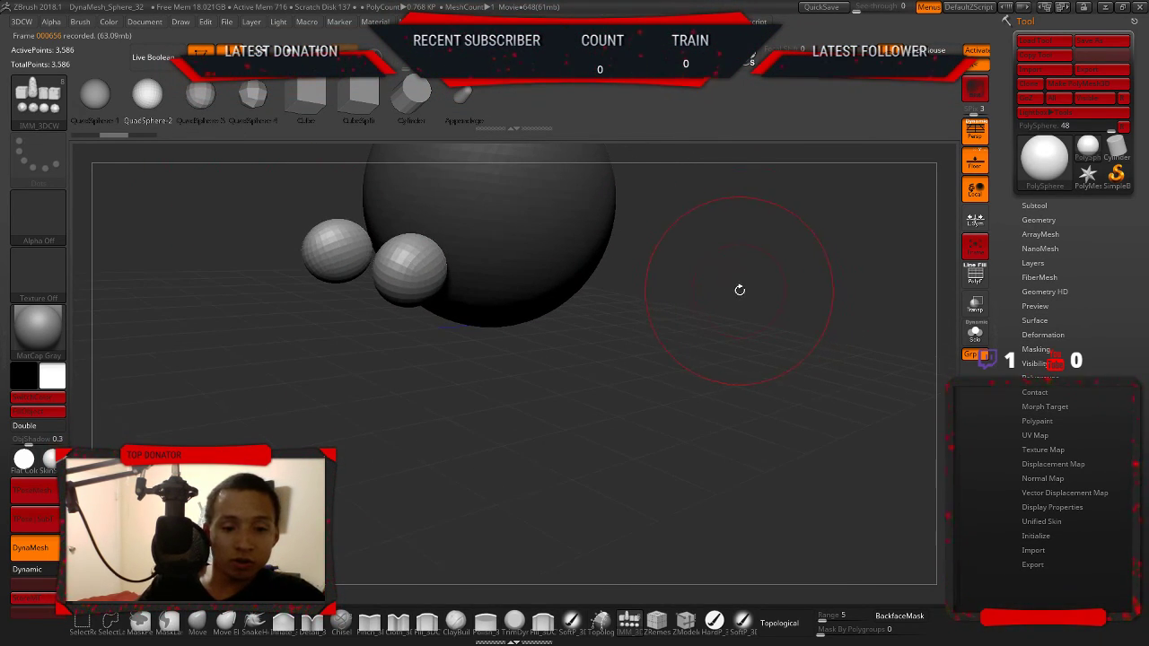
key("ctrl+z")
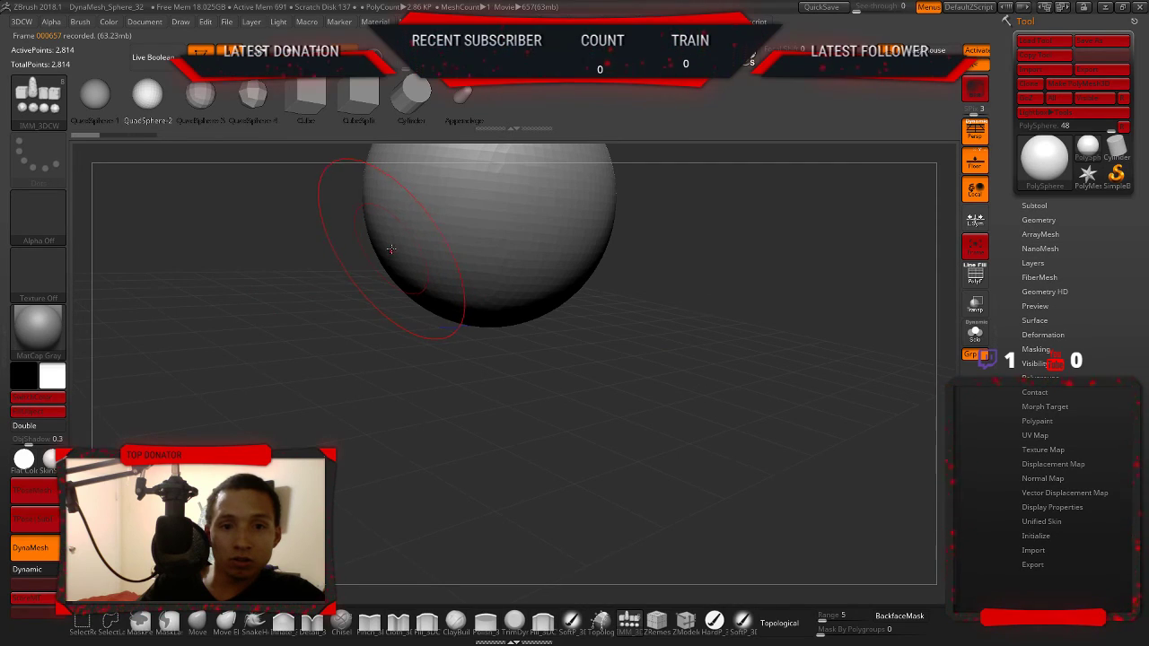
mouse_move(390, 249)
left_mouse_down()
mouse_move(590, 336)
mouse_move(494, 324)
left_mouse_up()
- Sink the small sphere into the front of the head with the Transpose gizmo
key("w")
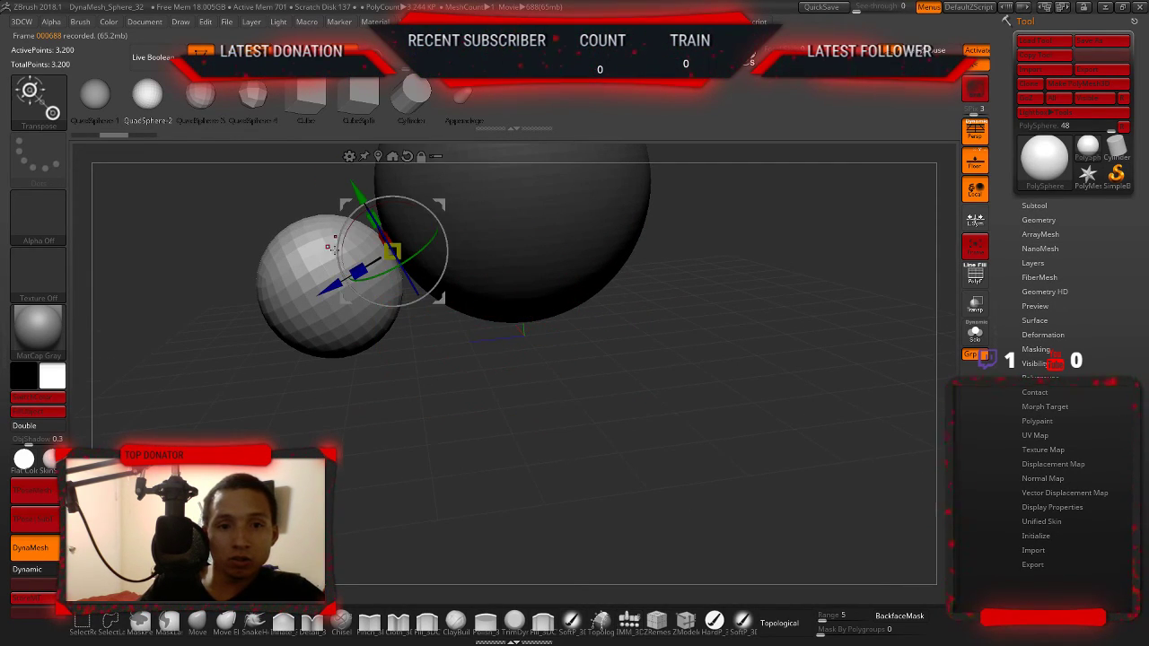
left_click_drag(334, 289, 387, 255)
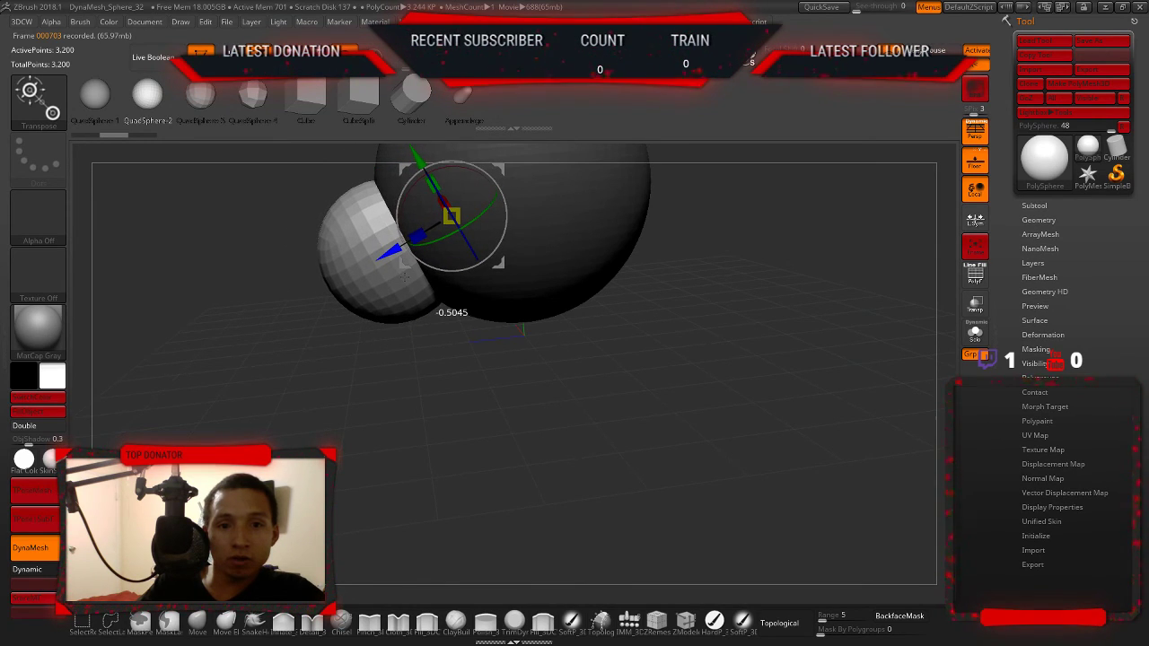
mouse_move(655, 278)
left_mouse_down()
mouse_move(616, 249)
mouse_move(727, 213)
mouse_move(698, 221)
left_mouse_up()
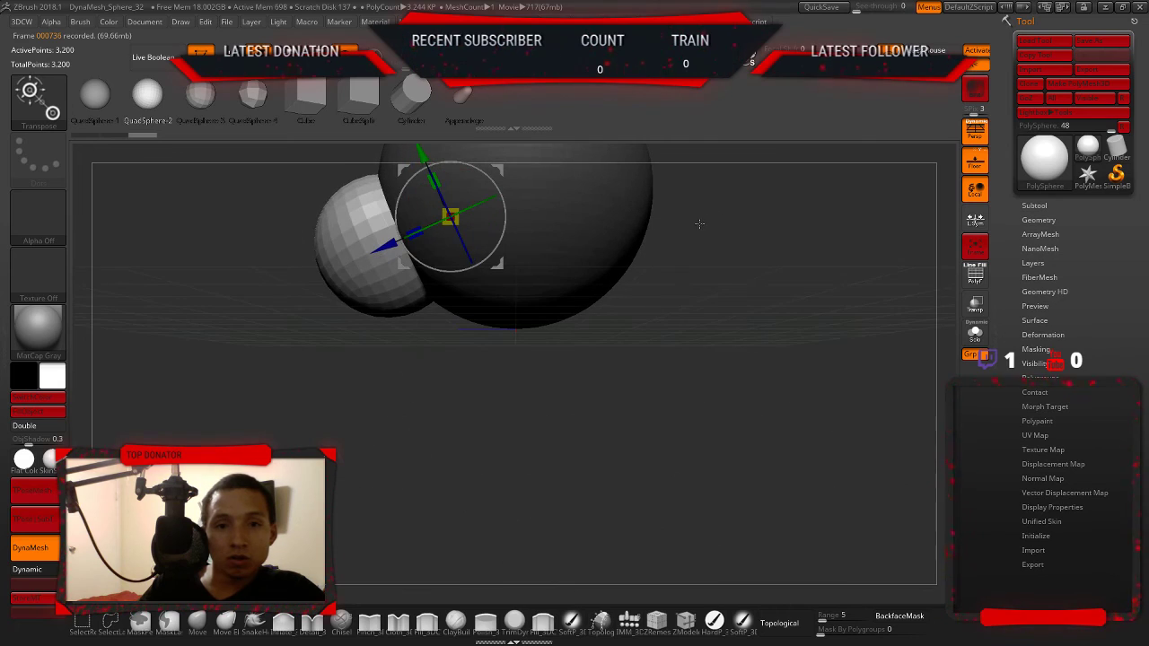
left_click_drag(715, 267, 642, 420)
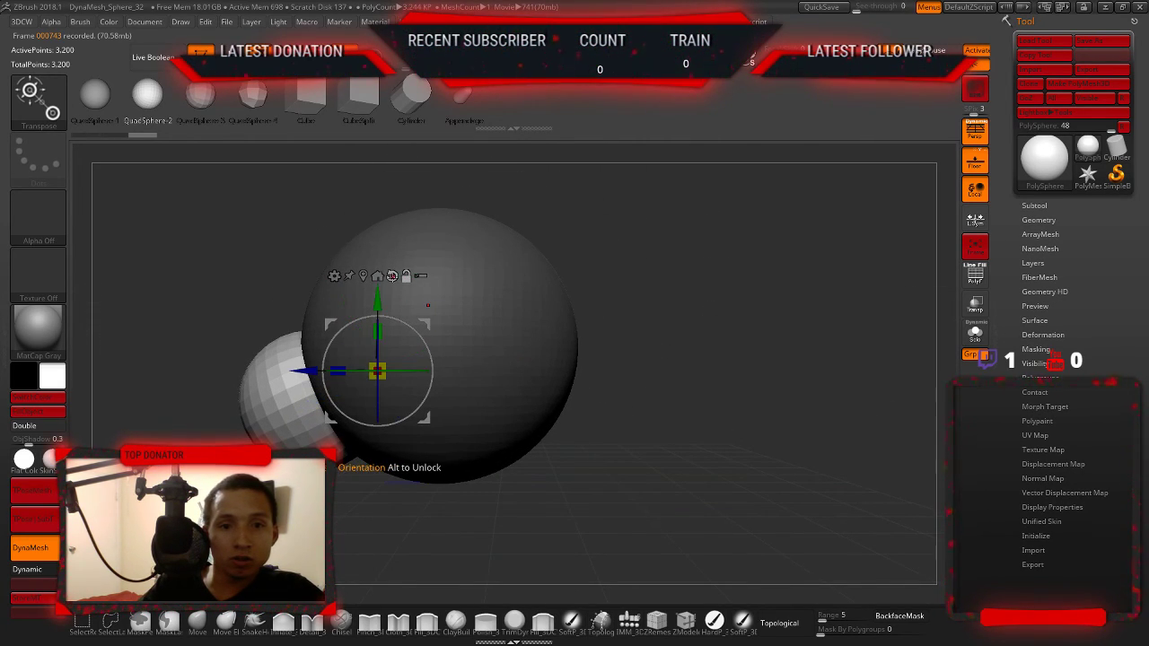
left_click_drag(427, 306, 448, 305)
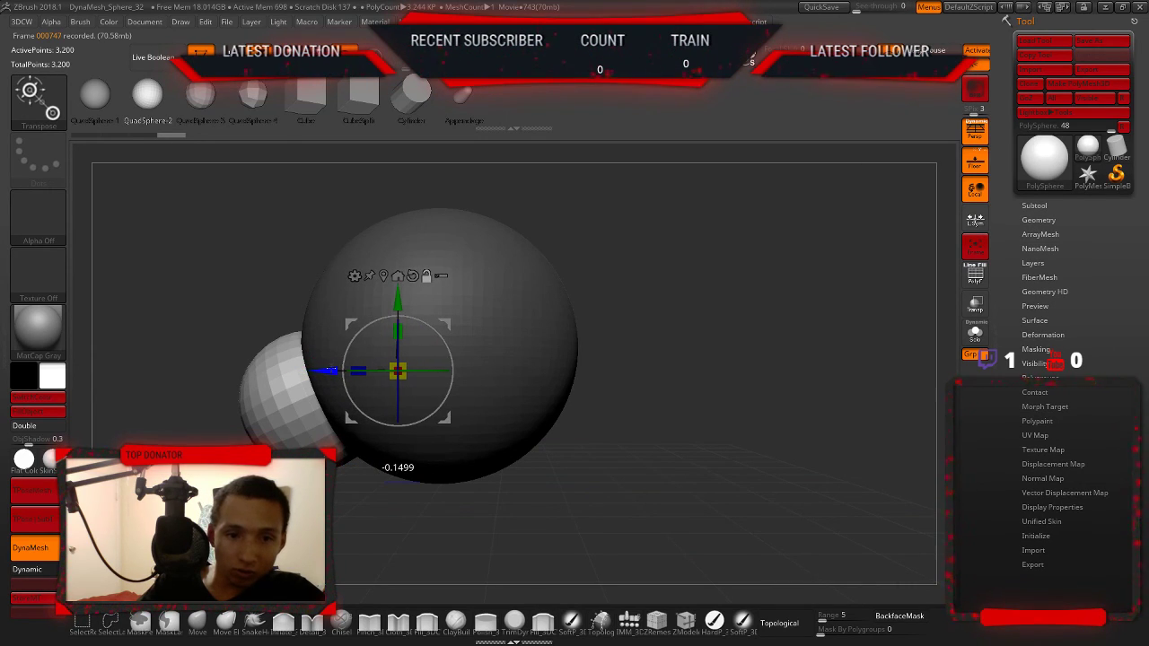
left_click_drag(397, 371, 417, 370)
left_click_drag(614, 329, 623, 347)
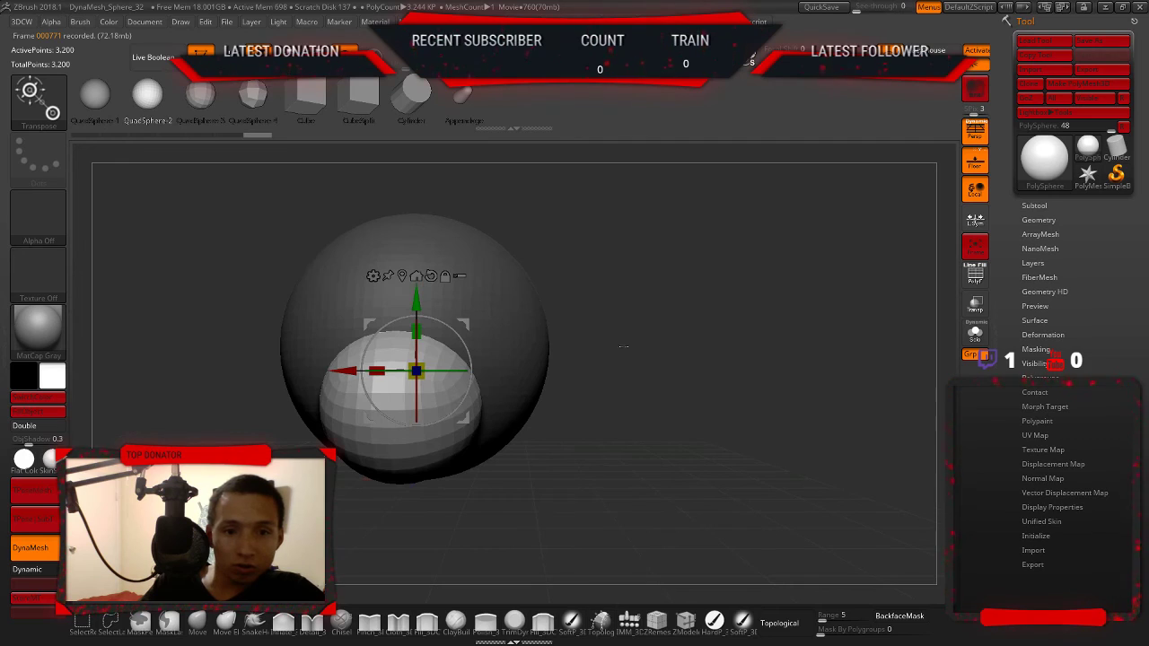
key("q")
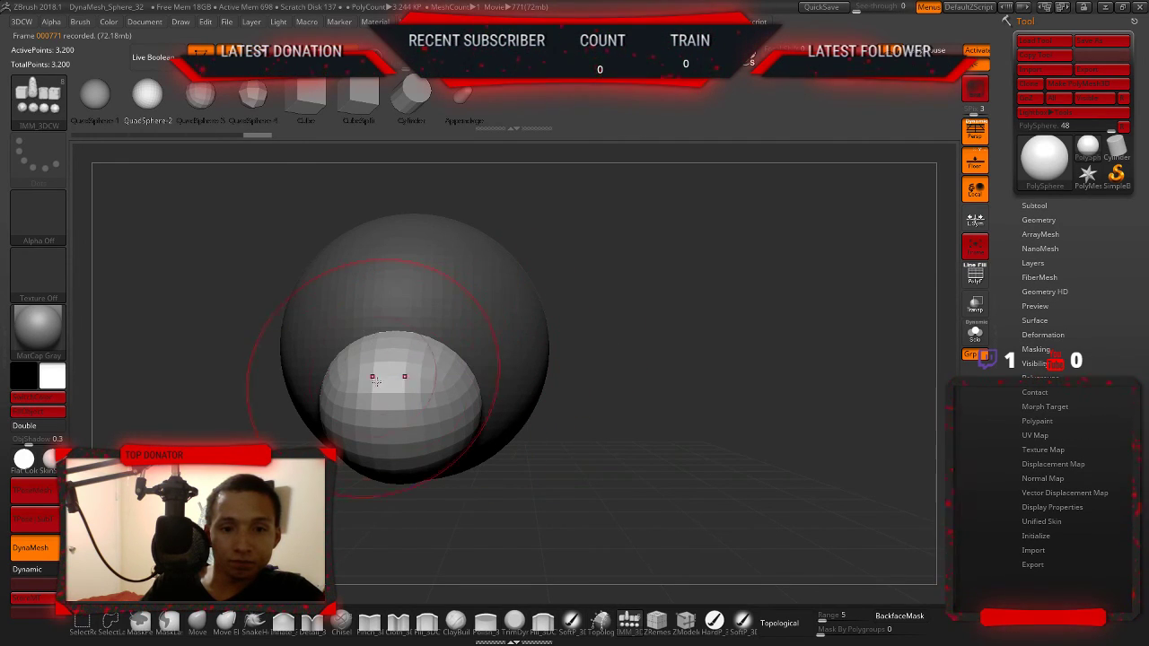
- Pull the small sphere downward into an elongated shape with SnakeHook
key("b")
key("s")
key("h")
left_click_drag(408, 467, 404, 538)
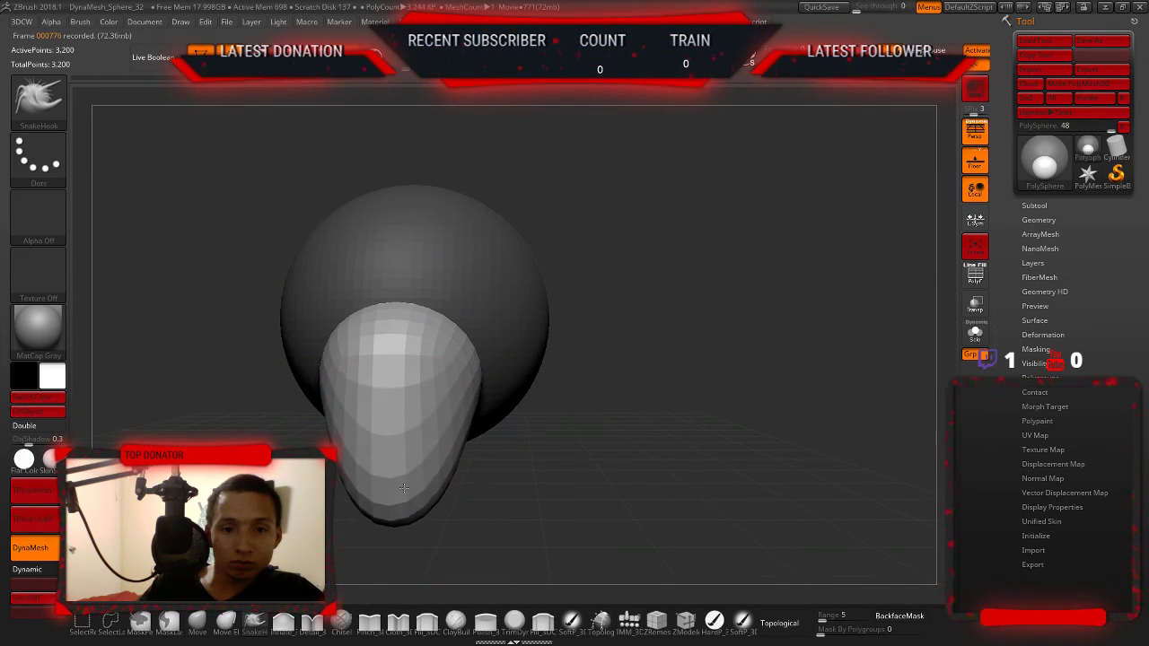
left_click_drag(583, 431, 410, 397)
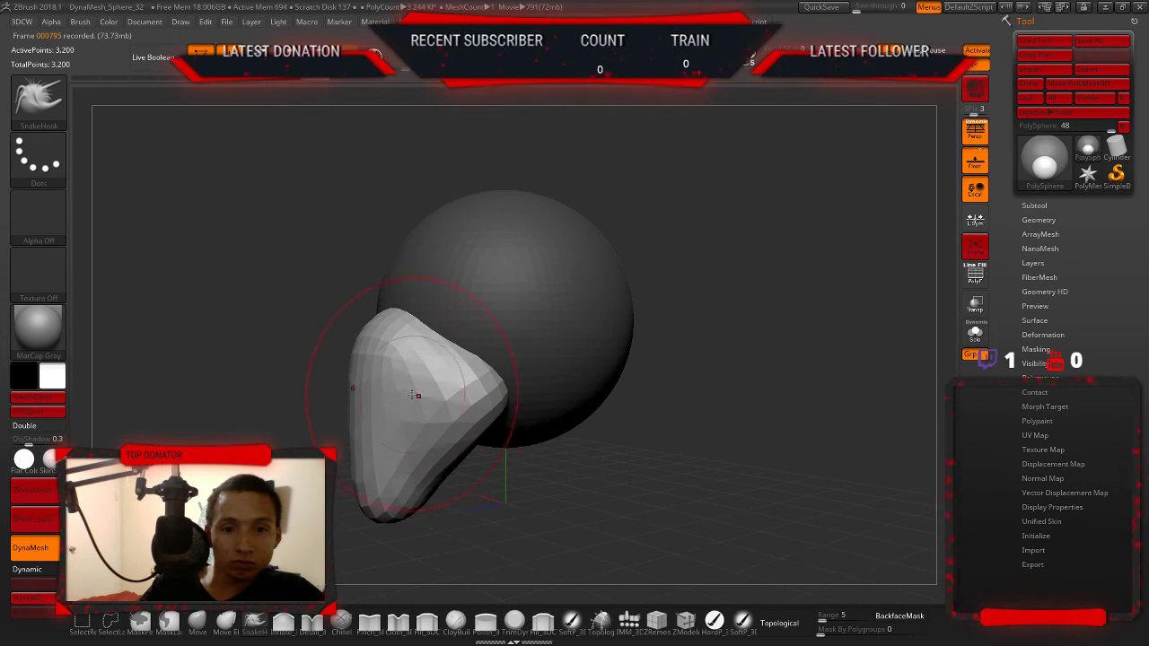
- Smooth and pull the face piece into a hooked, cone-like point
mouse_move(389, 550)
left_mouse_down()
mouse_move(414, 483)
mouse_move(421, 494)
left_mouse_up()
key("shift")
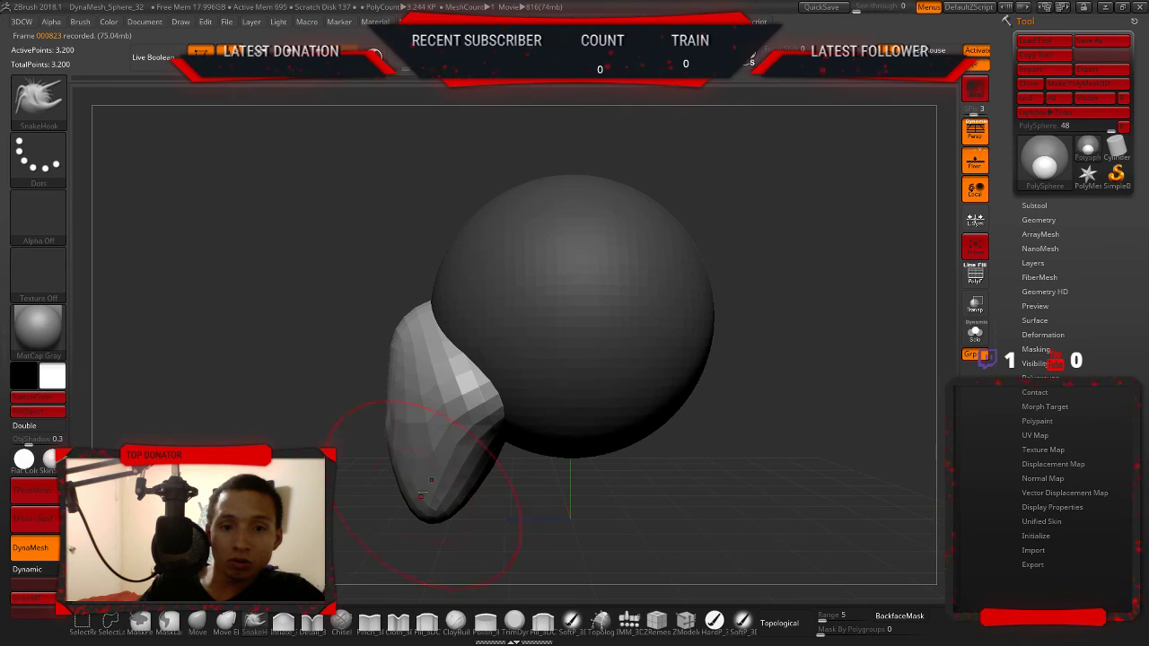
left_click_drag(429, 363, 437, 386, "shift")
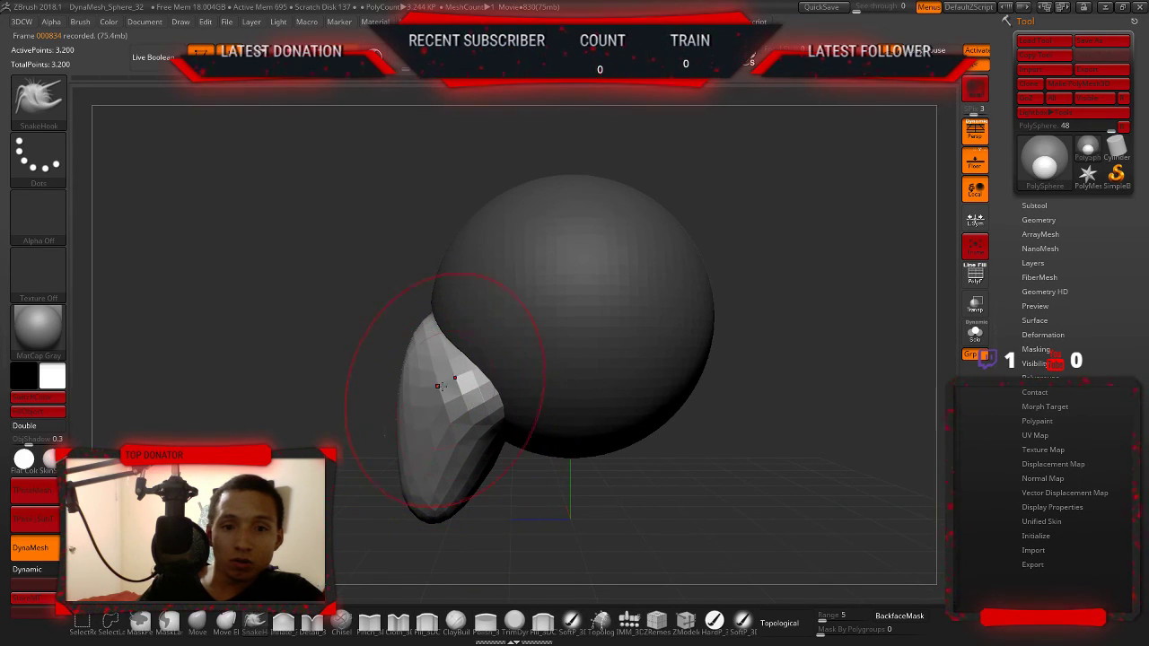
left_click_drag(421, 430, 395, 386)
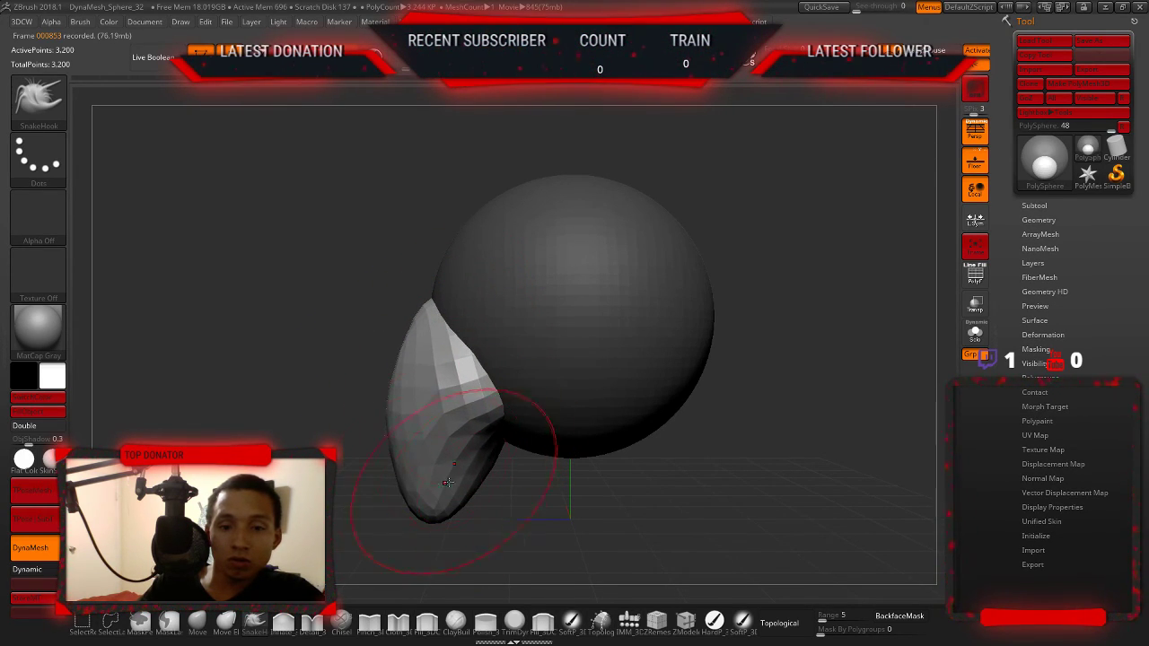
mouse_move(465, 492)
right_mouse_down()
mouse_move(371, 230)
mouse_move(490, 392)
right_mouse_up()
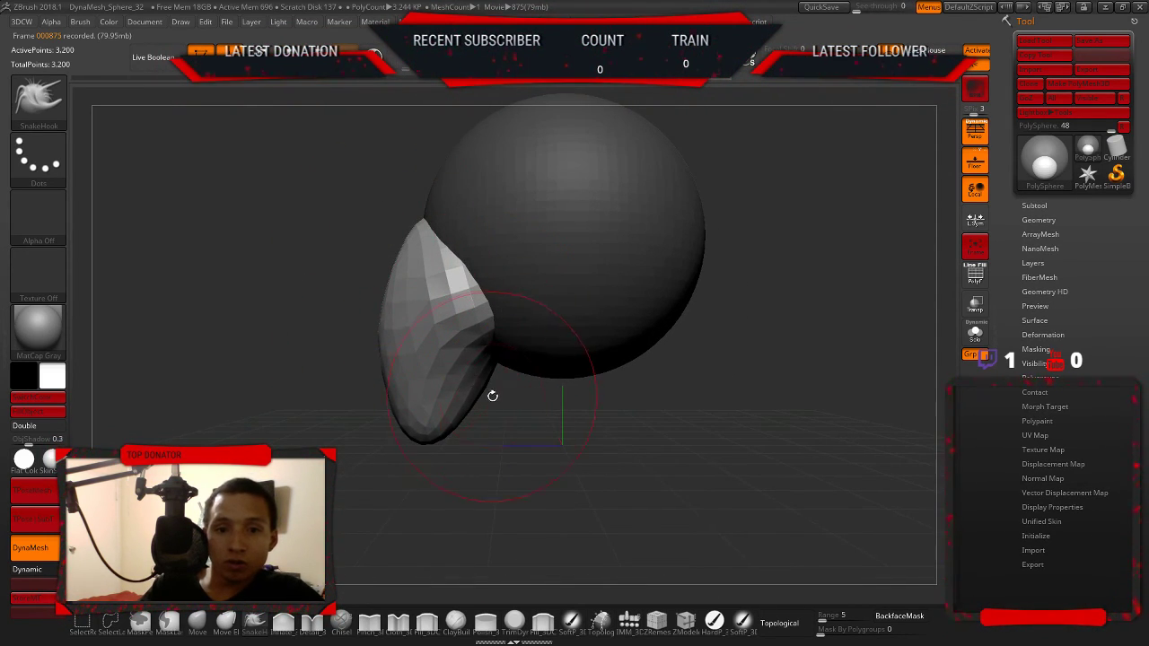
left_click_drag(490, 392, 462, 383)
left_click_drag(398, 352, 475, 404)
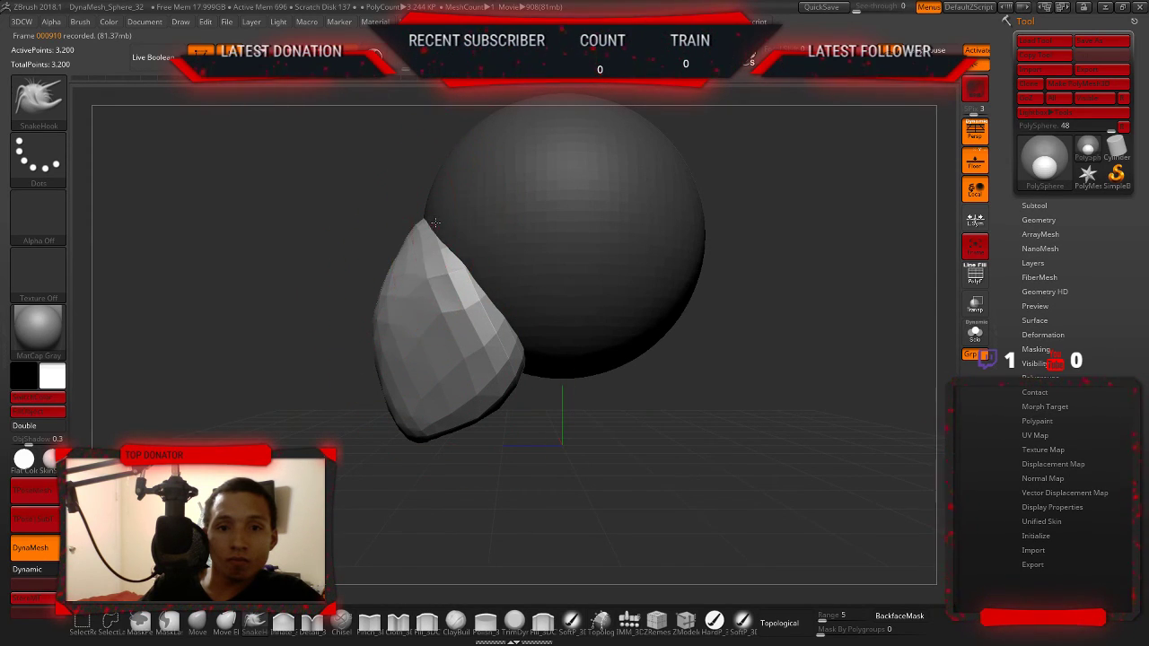
mouse_move(434, 222)
left_mouse_down()
mouse_move(436, 250)
mouse_move(525, 333)
mouse_move(558, 333)
mouse_move(578, 353)
left_mouse_up()
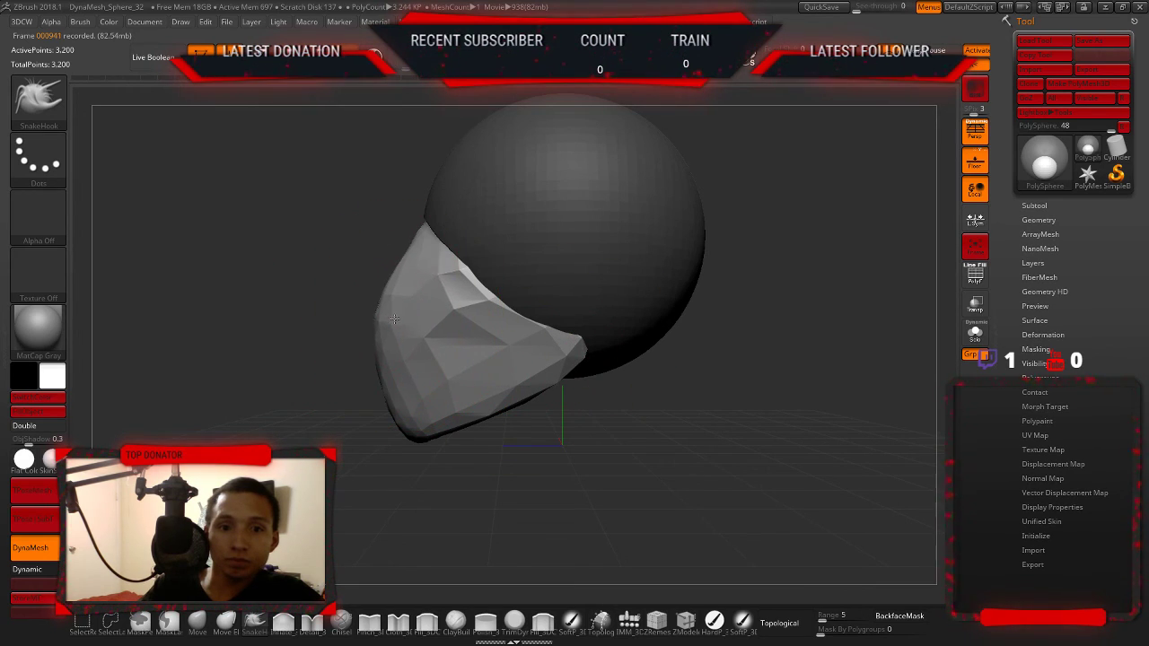
mouse_move(372, 282)
left_mouse_down()
mouse_move(385, 333)
mouse_move(408, 357)
mouse_move(398, 380)
mouse_move(430, 404)
left_mouse_up()
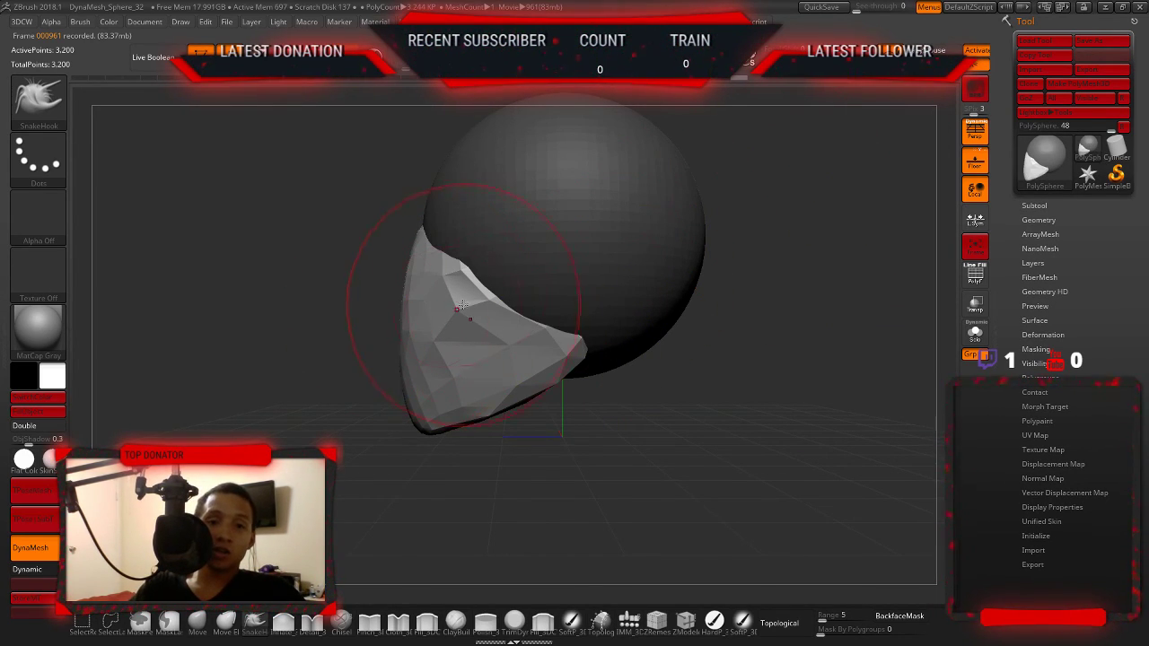
left_click_drag(492, 284, 477, 280)
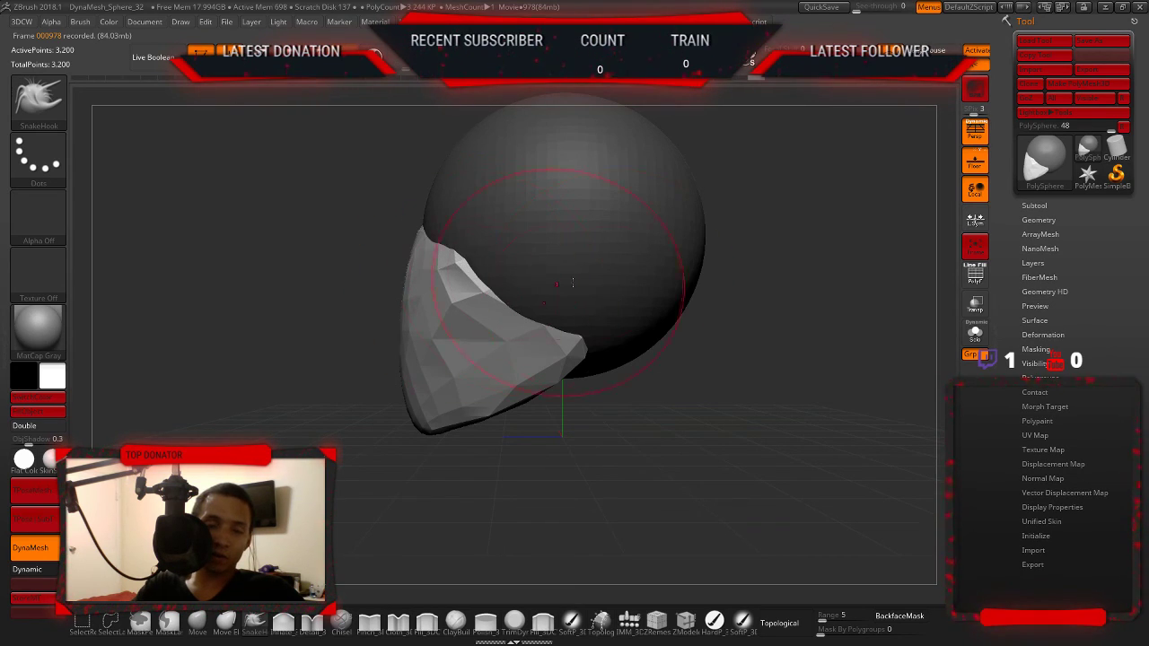
- Turn the model toward the viewer and pull the face piece's tip to the lower right
right_click_drag(571, 283, 521, 308)
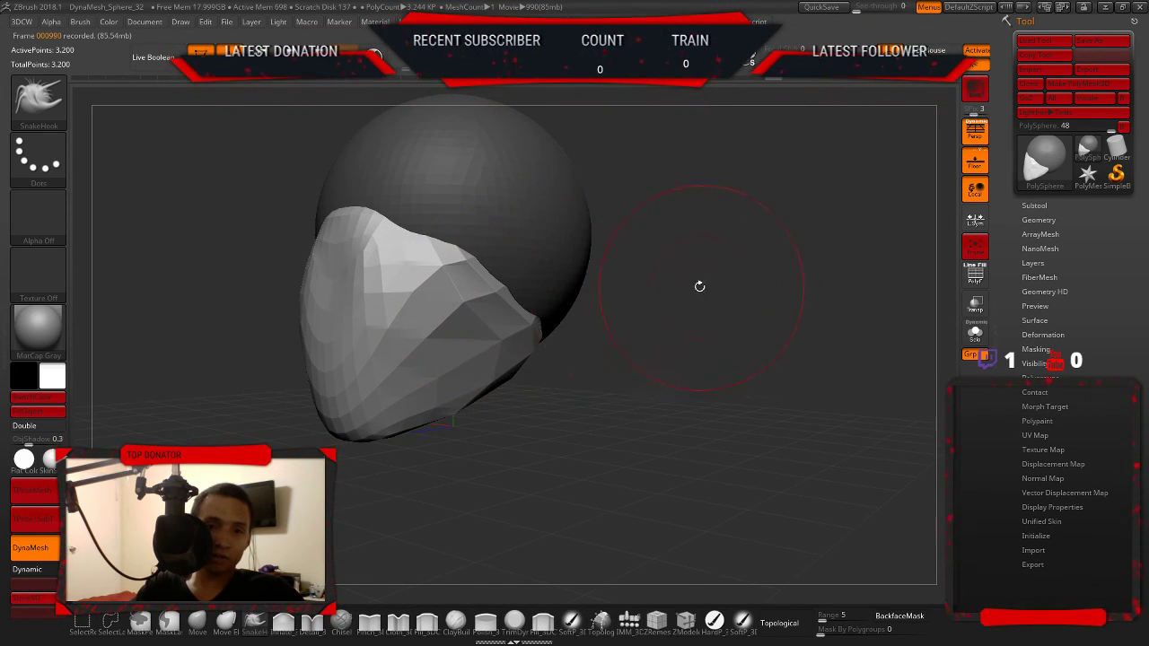
left_click_drag(699, 285, 615, 294)
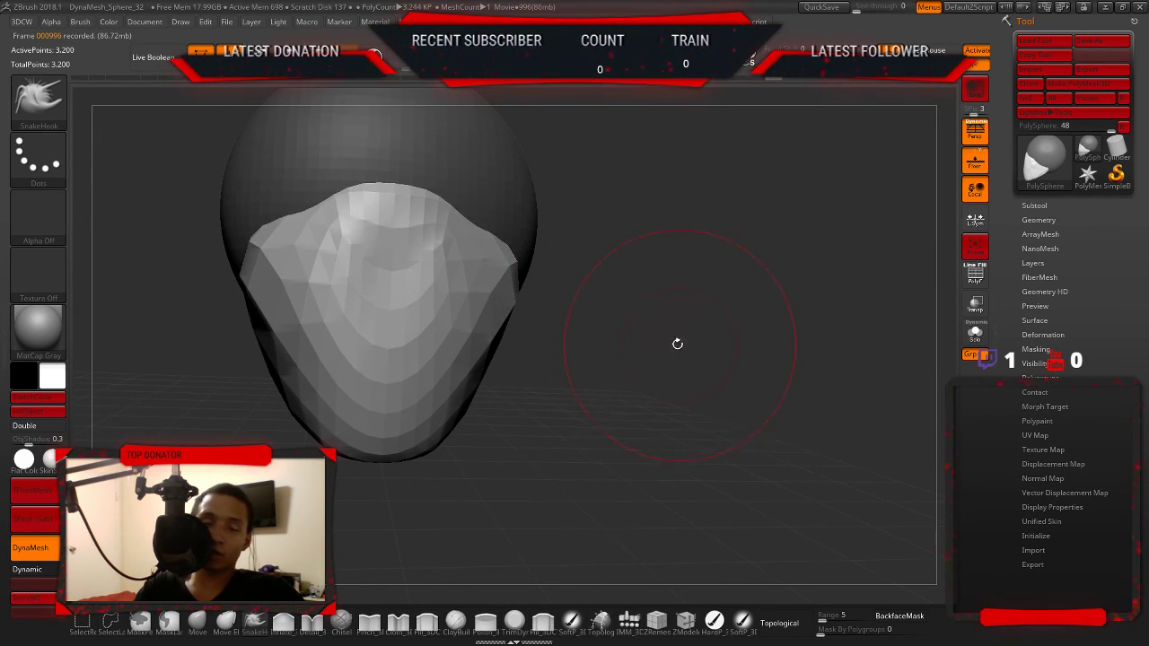
left_click_drag(676, 341, 727, 311, "alt")
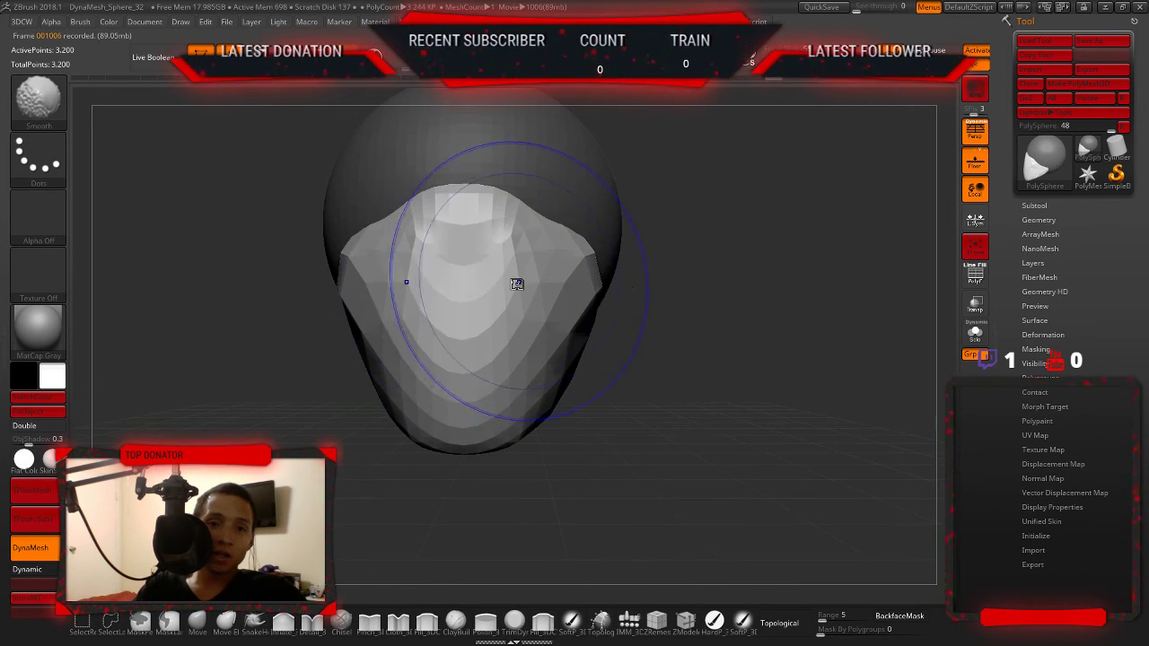
mouse_move(825, 302)
left_mouse_down()
mouse_move(572, 276)
mouse_move(718, 336)
left_mouse_up()
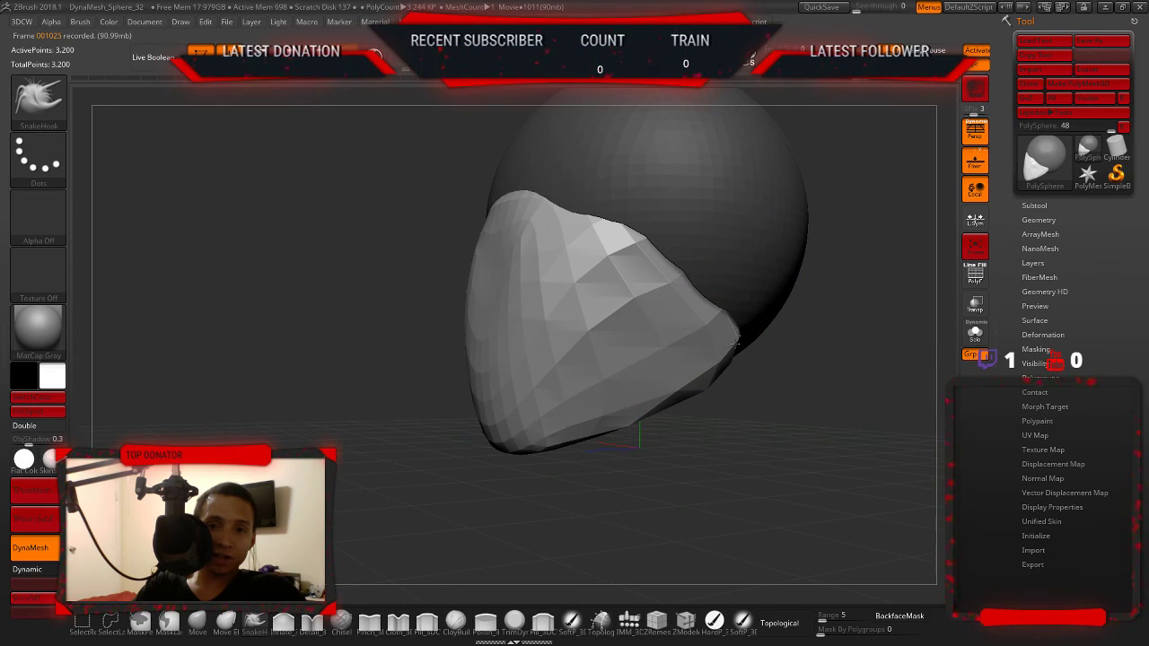
mouse_move(820, 350)
left_mouse_down()
mouse_move(709, 332)
mouse_move(767, 345)
left_mouse_up()
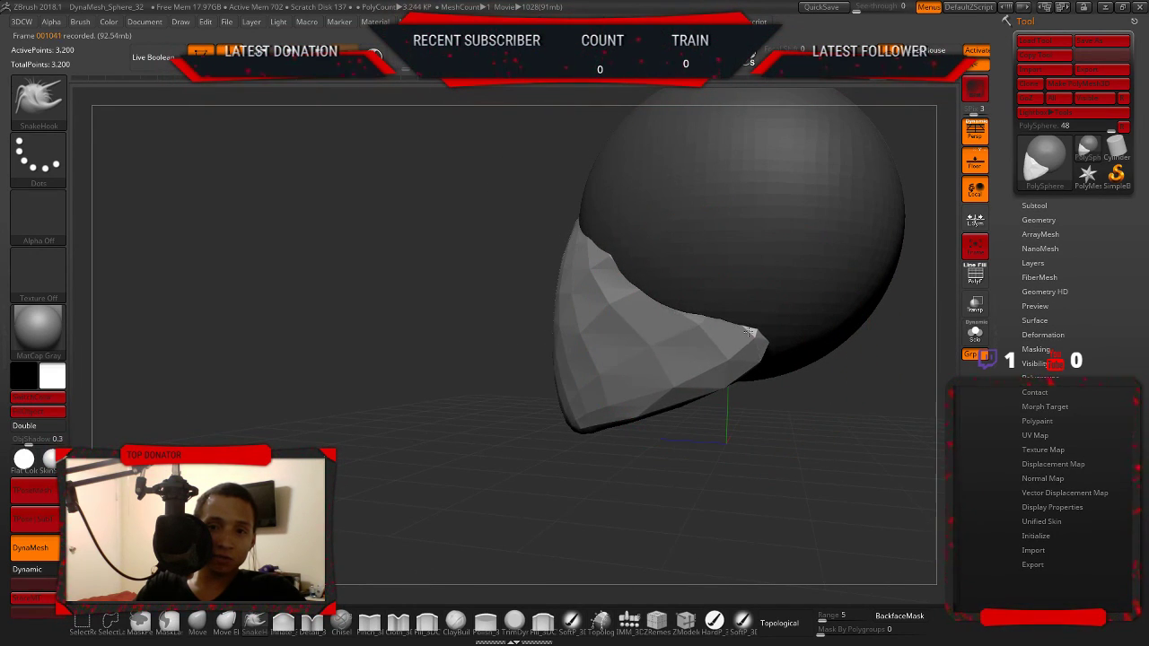
left_click_drag(789, 394, 613, 364)
- Orbit around the head to check the jaw shape from side and front
left_click_drag(508, 332, 499, 310)
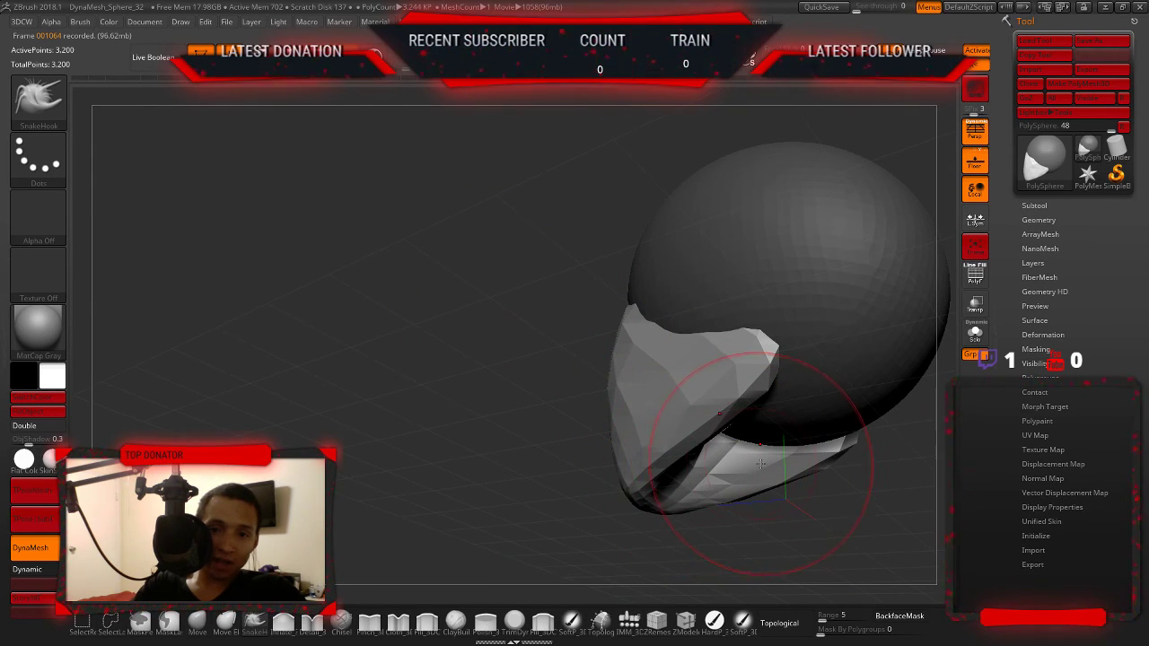
left_click_drag(843, 467, 812, 435)
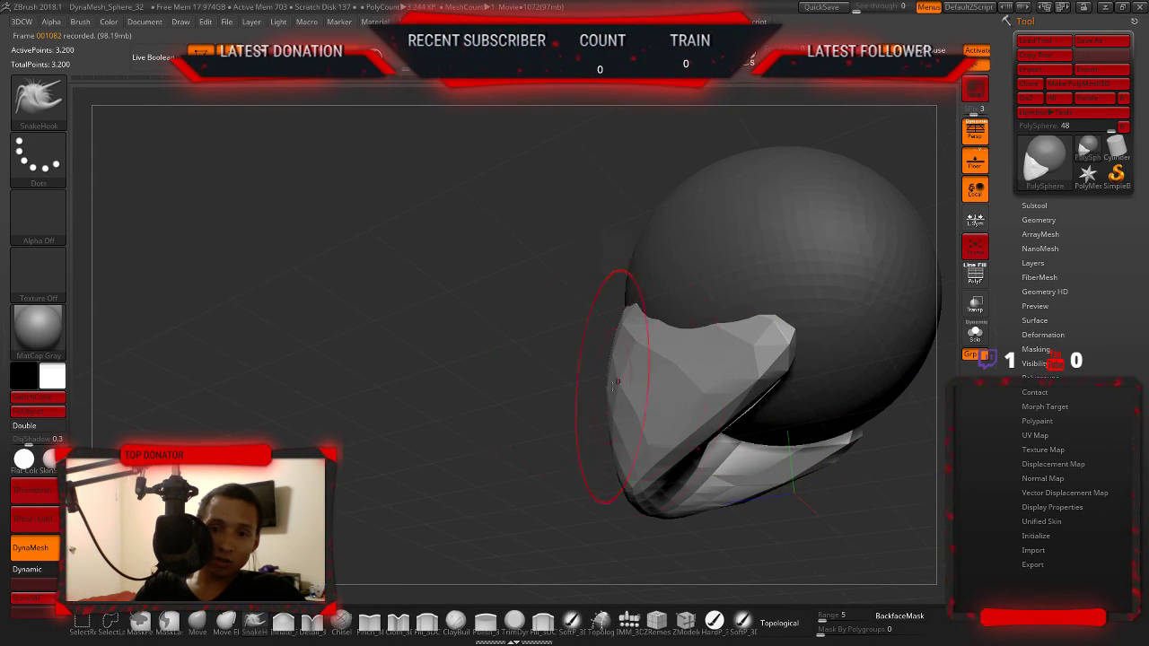
left_click_drag(616, 404, 616, 395, "alt")
left_click_drag(454, 290, 489, 271)
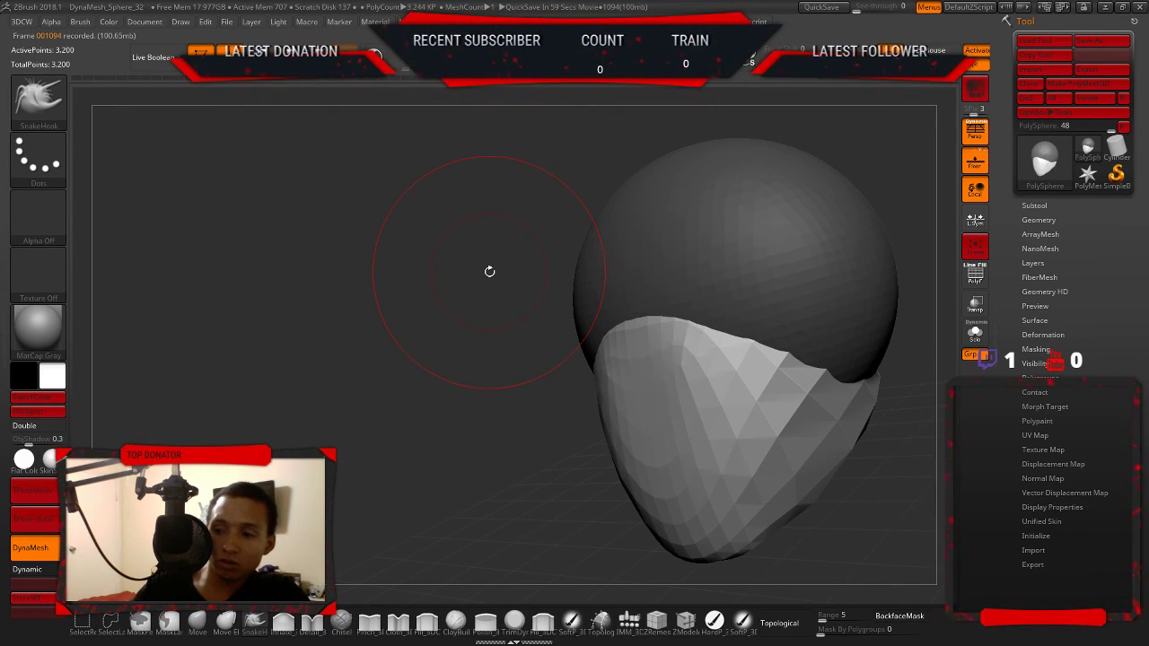
mouse_move(398, 278)
left_mouse_down()
mouse_move(467, 267)
mouse_move(454, 268)
left_mouse_up()
left_click_drag(559, 325, 333, 192)
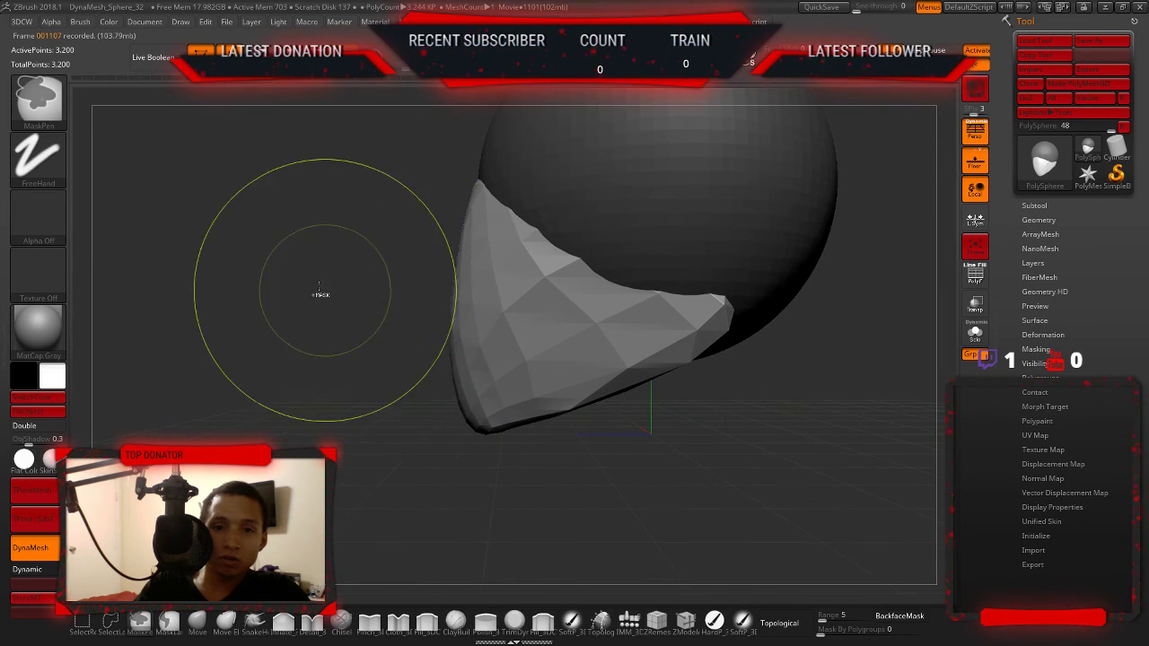
mouse_move(321, 295)
left_mouse_down()
mouse_move(251, 275)
mouse_move(421, 285)
mouse_move(538, 260)
mouse_move(487, 192)
mouse_move(589, 333)
mouse_move(460, 381)
mouse_move(436, 410)
mouse_move(628, 296)
mouse_move(717, 344)
left_mouse_up()
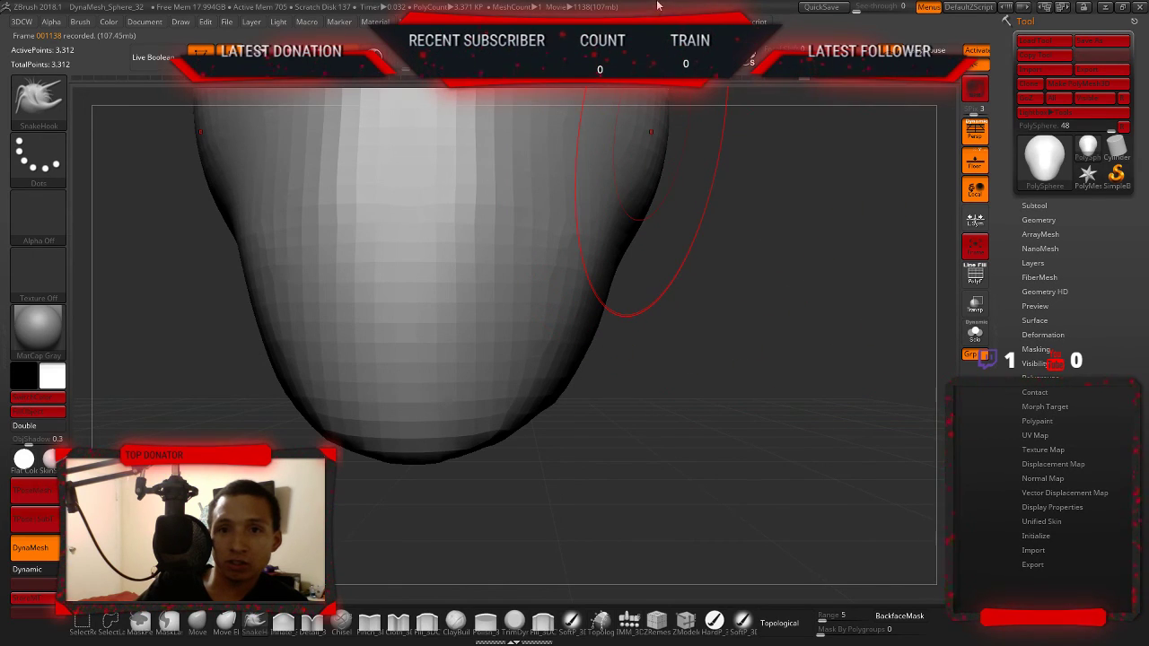
- DynaMesh the sphere and face piece into one 3,252-point head, then view it from the front
key("b")
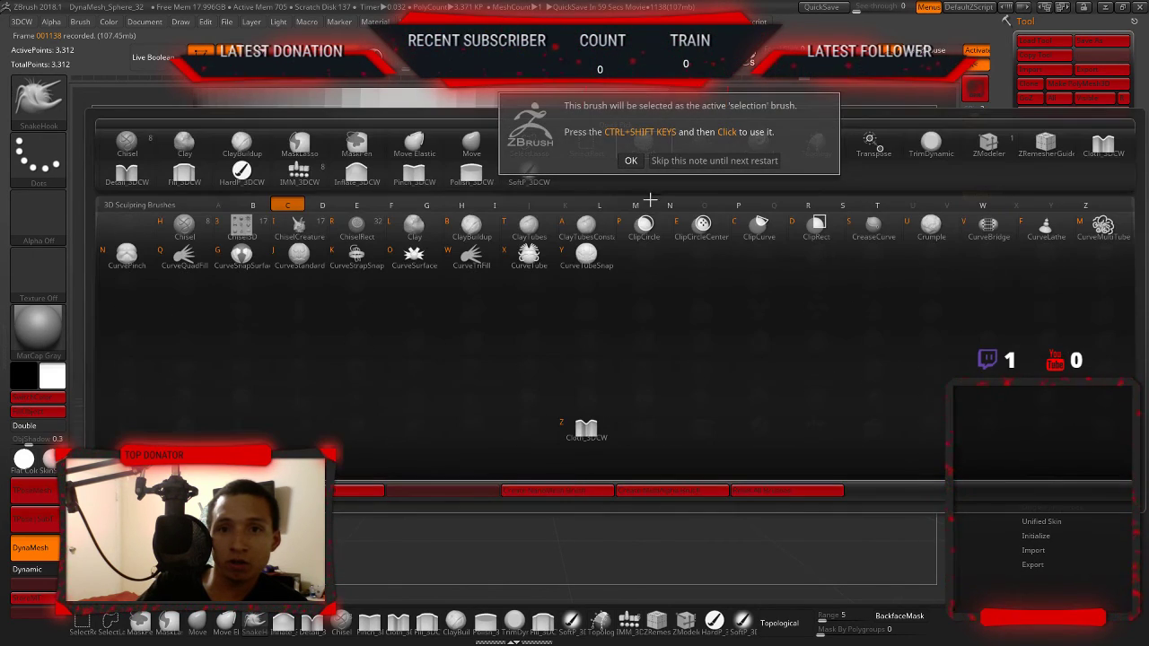
left_click(631, 161)
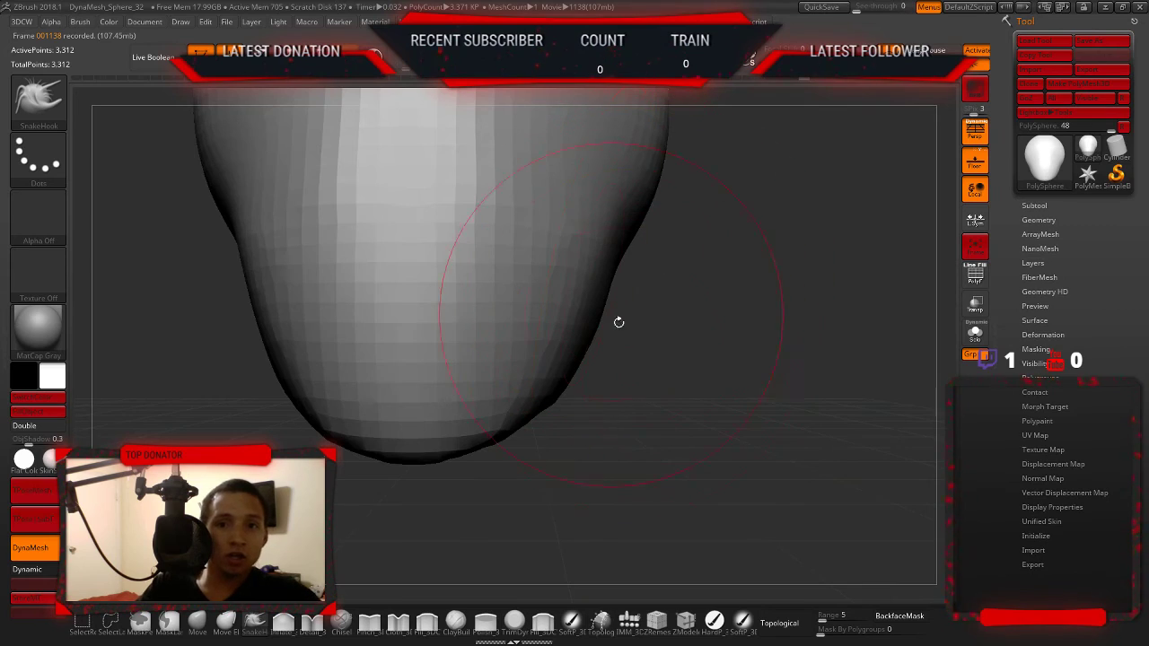
mouse_move(679, 354)
left_mouse_down()
mouse_move(667, 256)
mouse_move(668, 292)
left_mouse_up()
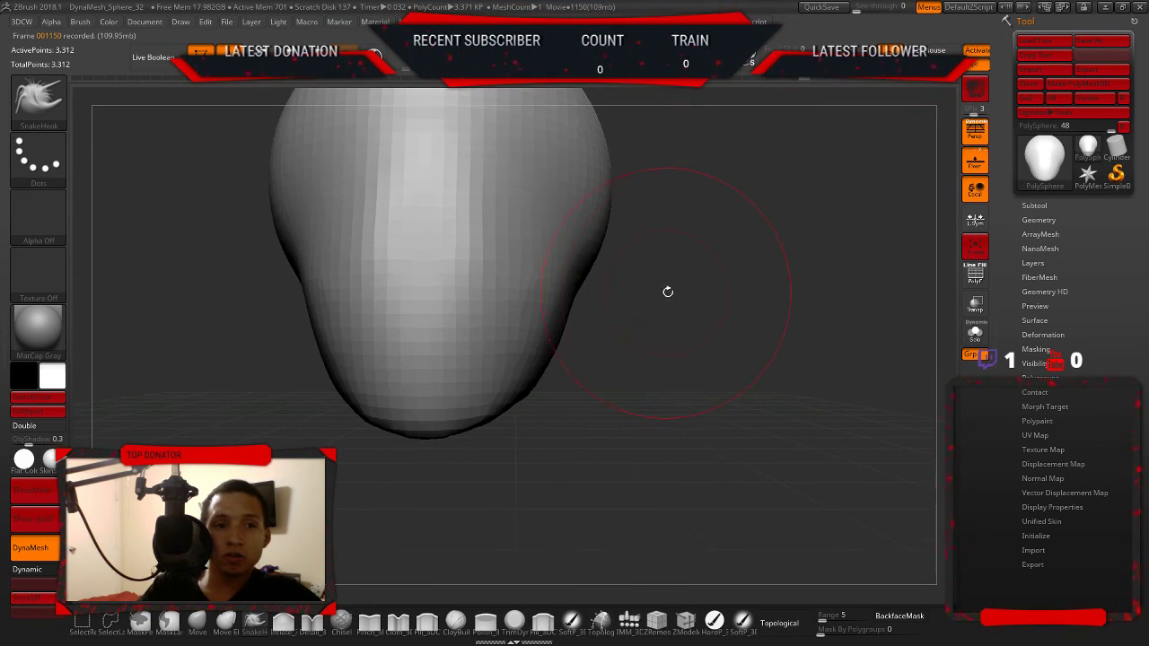
mouse_move(659, 163)
left_mouse_down("ctrl")
mouse_move(679, 343)
mouse_move(661, 317)
left_mouse_up("ctrl")
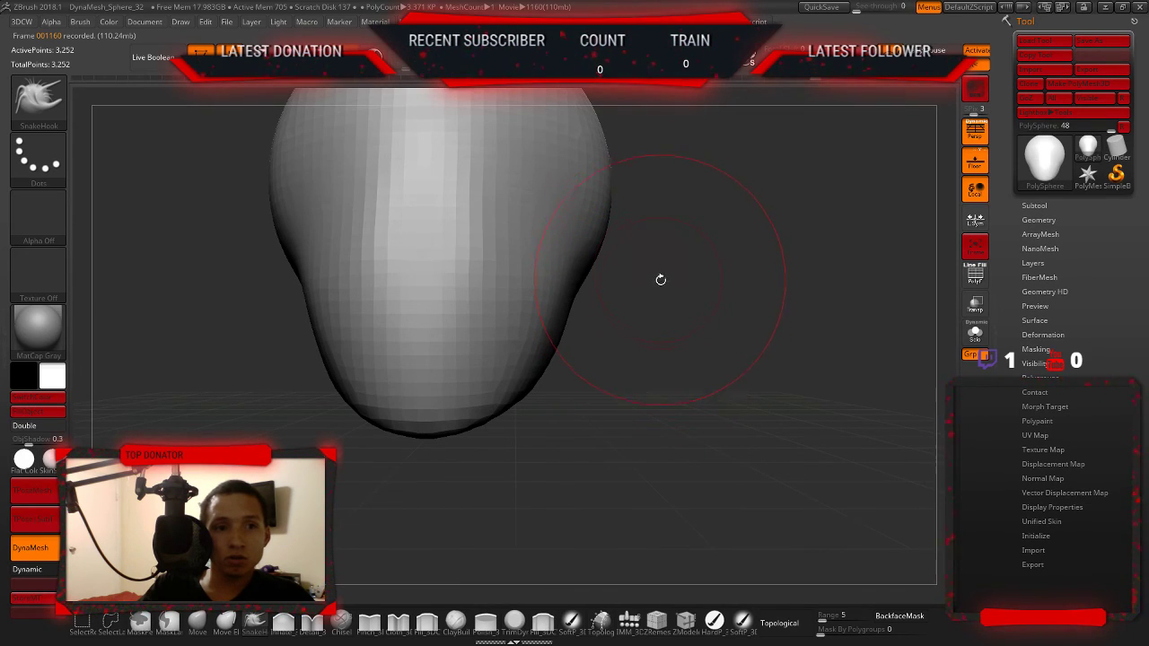
left_click_drag(666, 269, 670, 201, "ctrl")
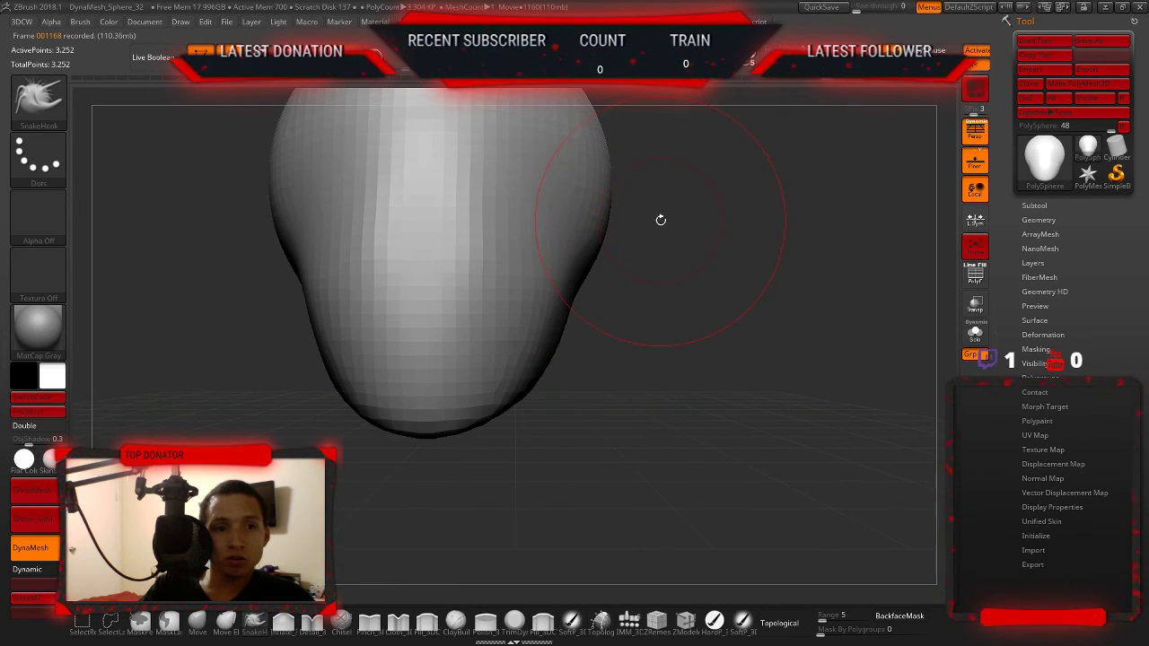
left_click_drag(650, 211, 634, 244, "ctrl")
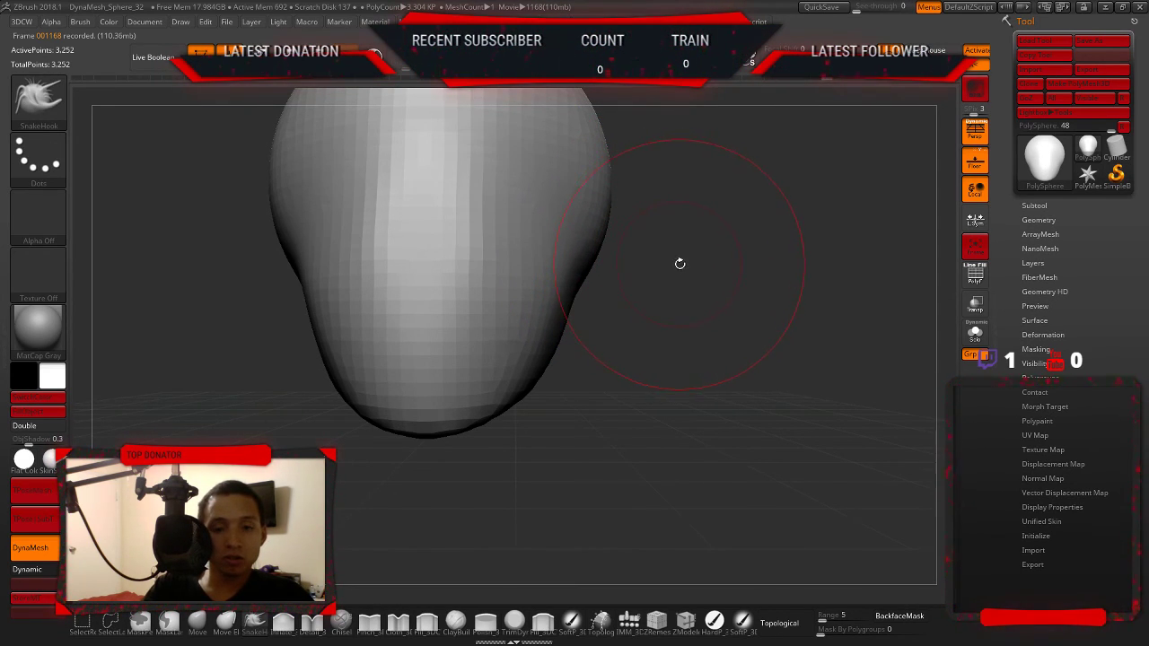
left_click_drag(680, 263, 699, 344)
- Slice the bulging right side of the head off flat with ClipCurve
key("ctrl+shift")
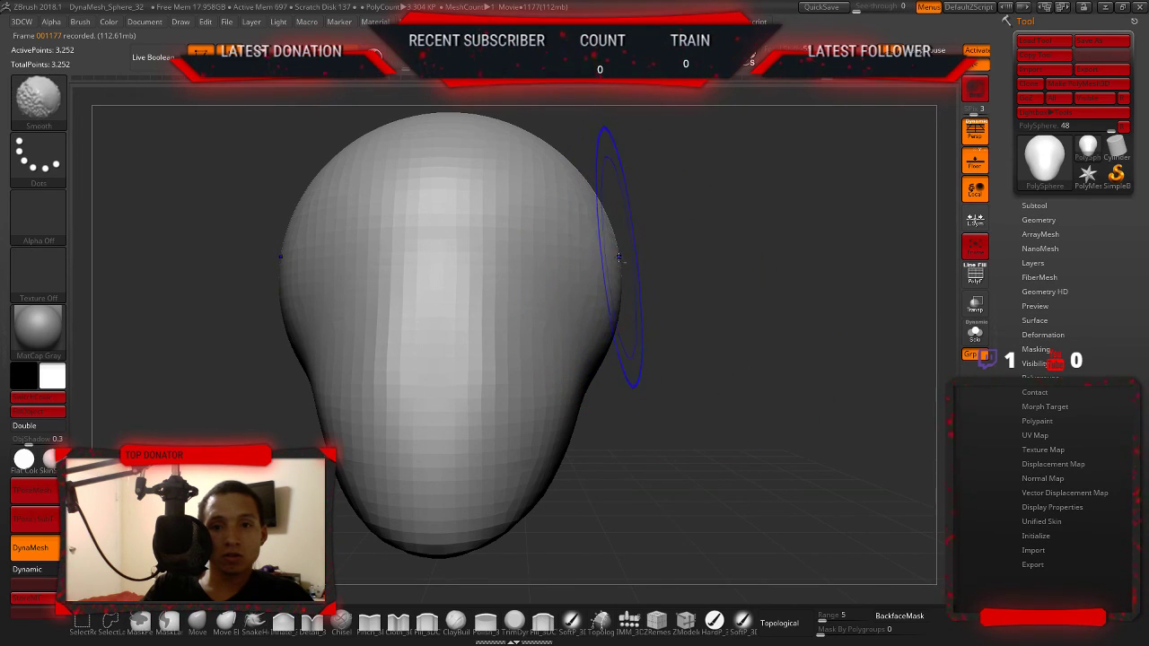
key("ctrl+shift")
left_click_drag(631, 161, 619, 542, "ctrl+shift")
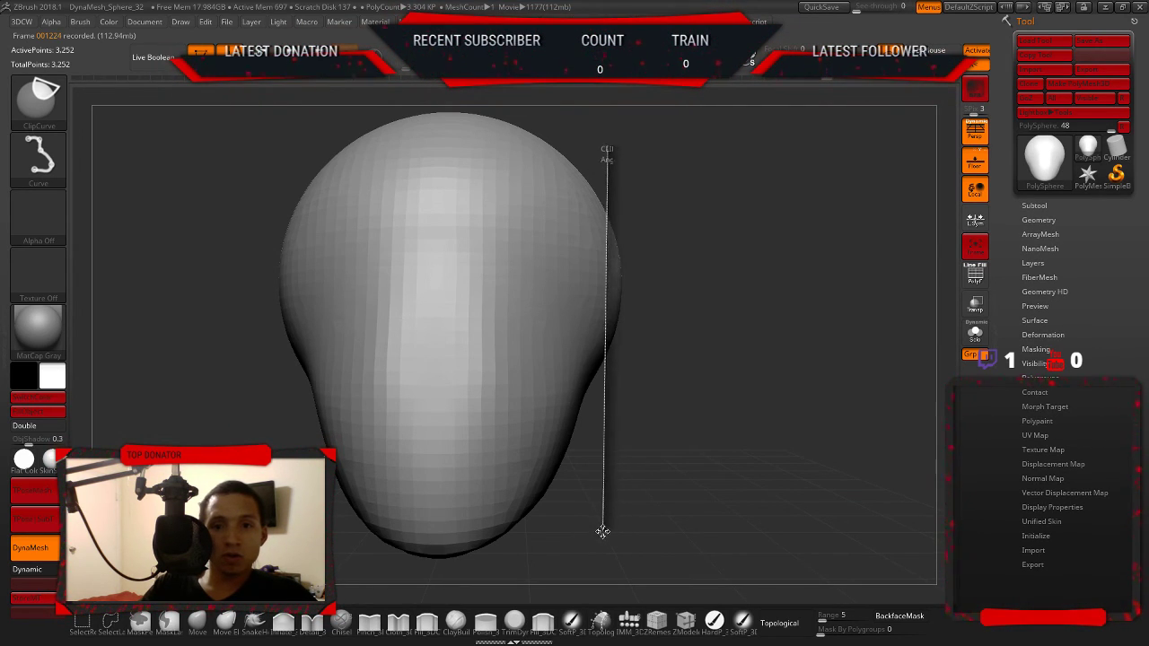
left_click_drag(623, 541, 585, 536, "ctrl+shift")
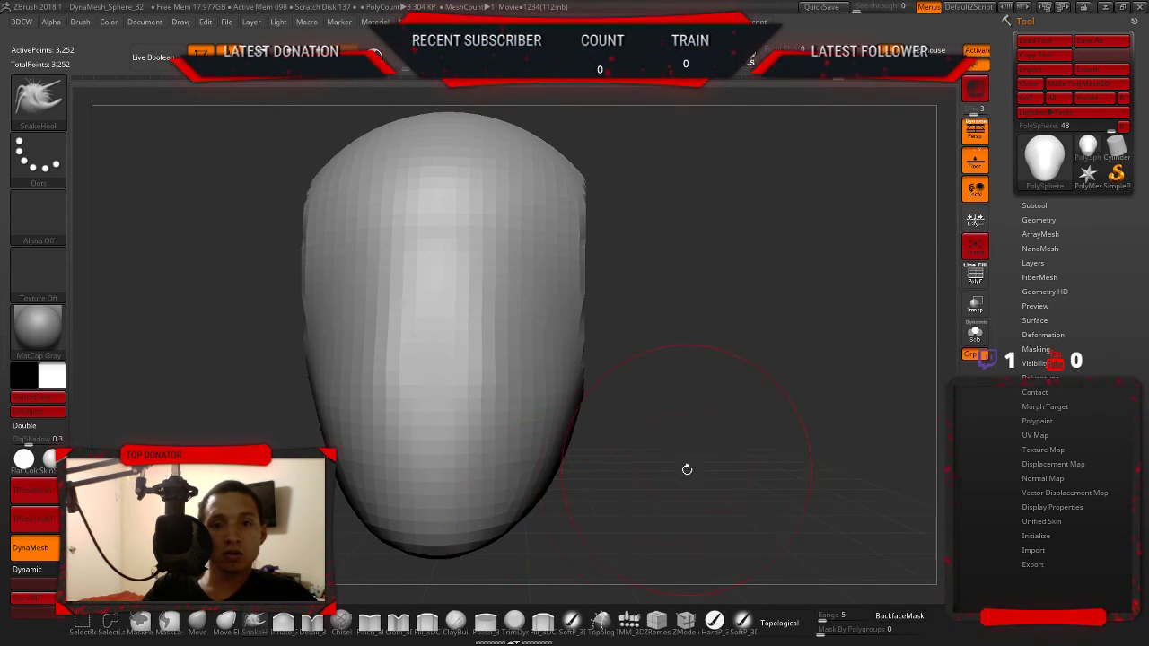
left_click_drag(686, 469, 664, 441)
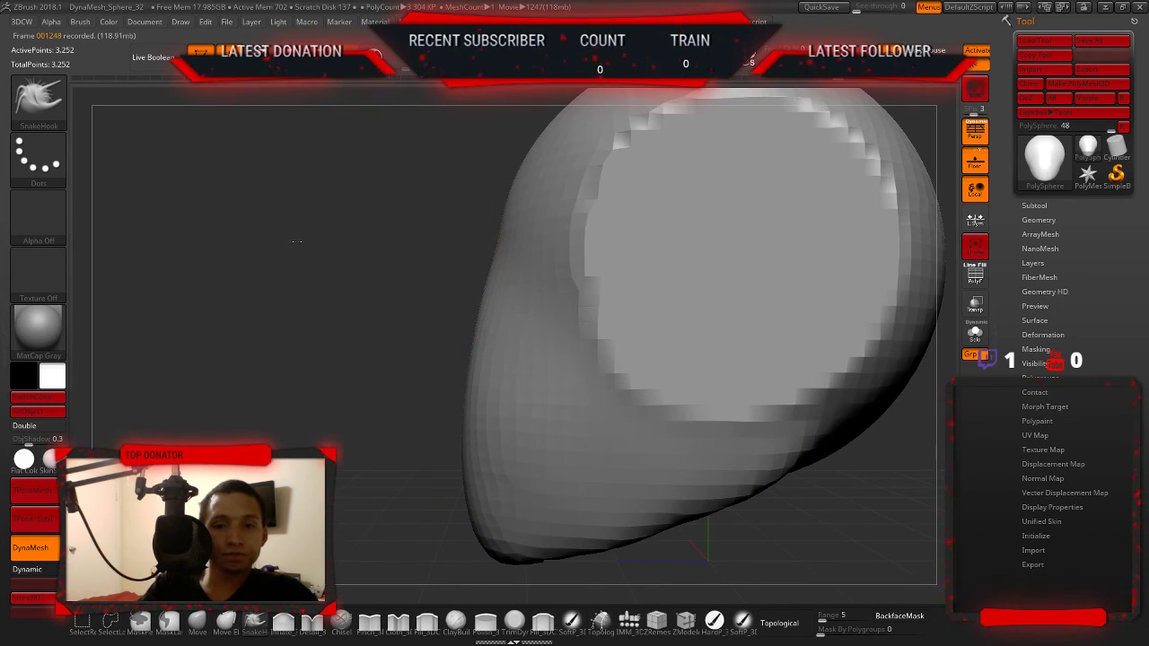
- Smooth the flat cut into a rounded surface and reframe the head front-on
key("f")
left_click_drag(303, 198, 472, 236)
key("shift")
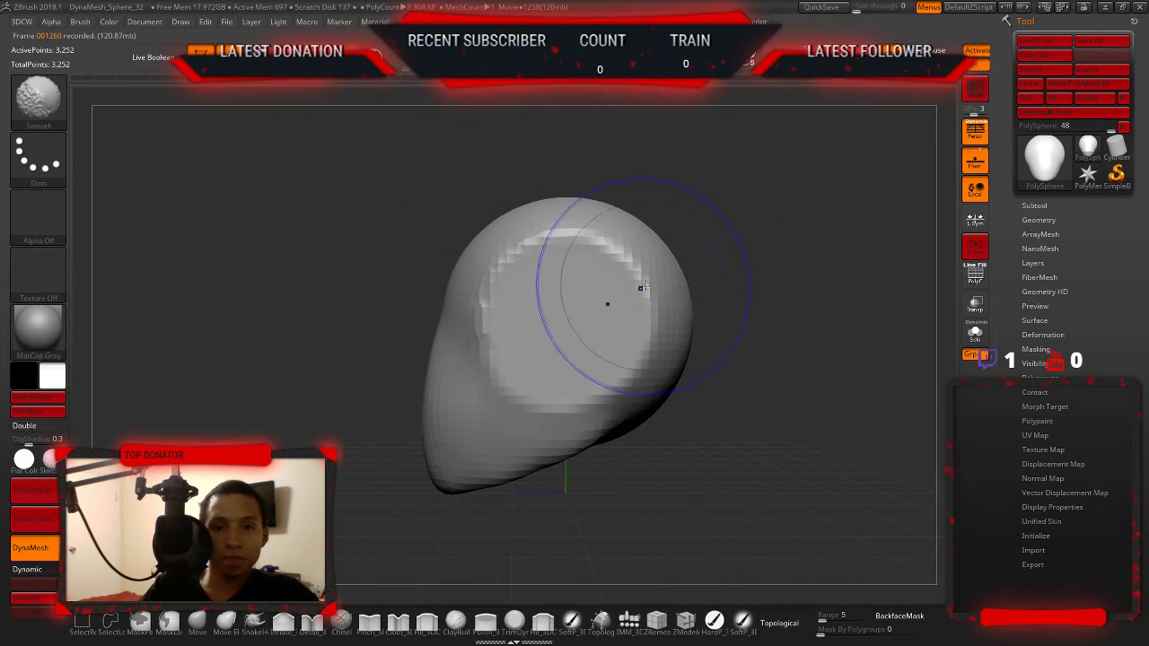
left_click_drag(640, 288, 513, 282, "shift")
key("ctrl+z")
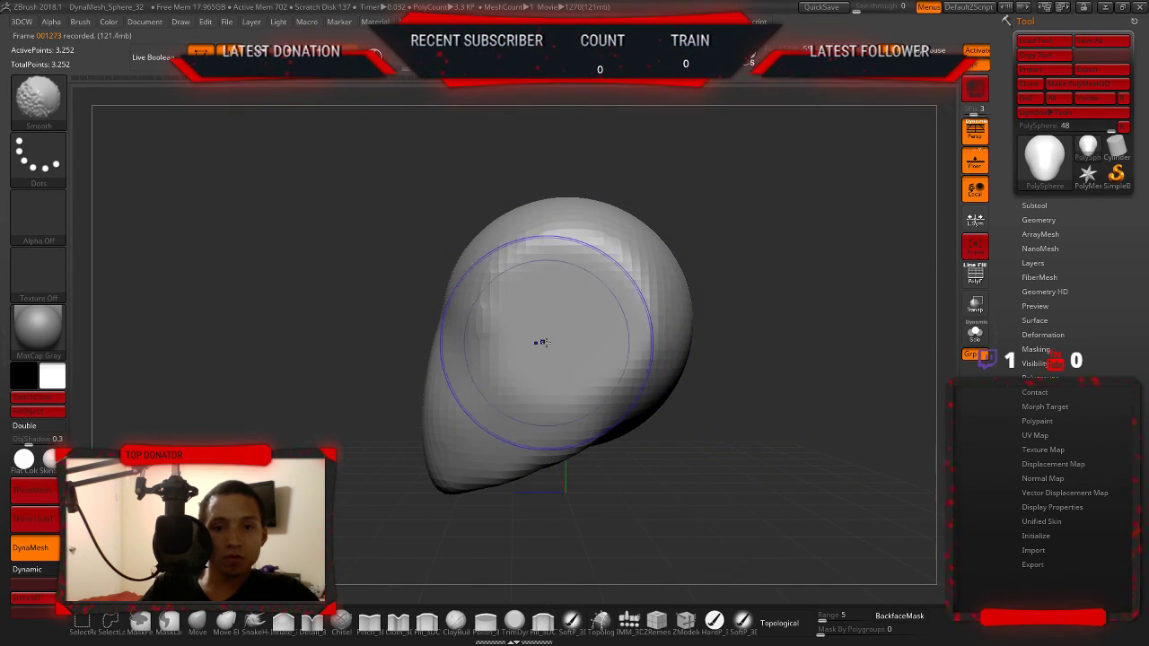
left_click_drag(542, 342, 762, 378, "shift")
left_click_drag(825, 405, 871, 426, "shift")
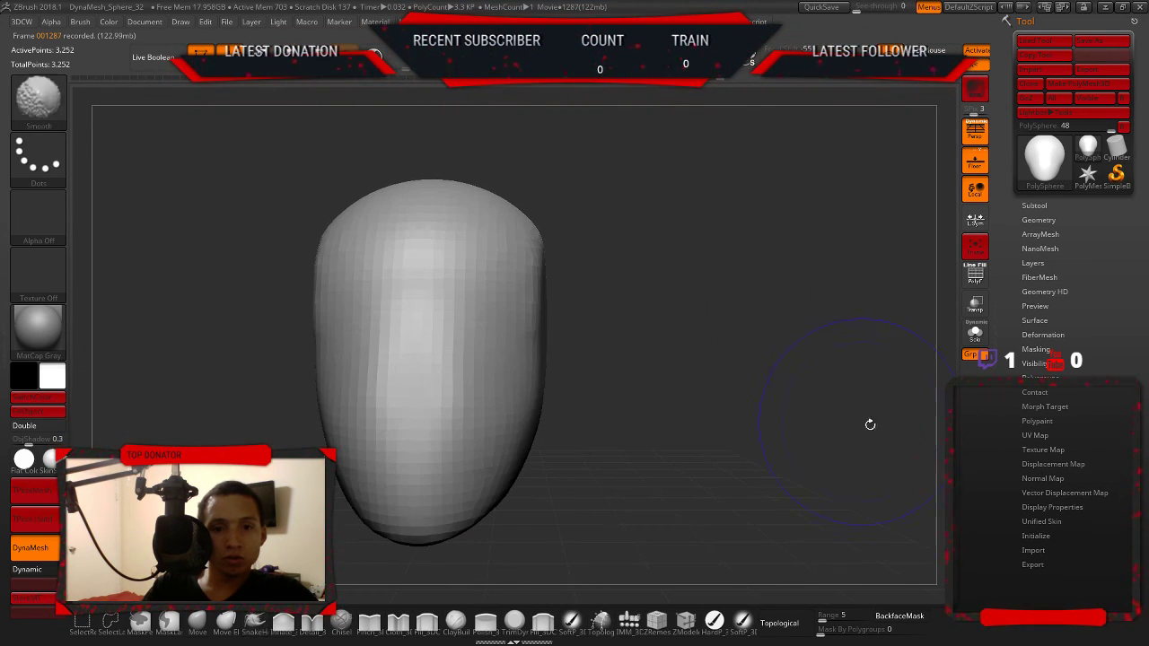
left_click_drag(691, 380, 618, 364)
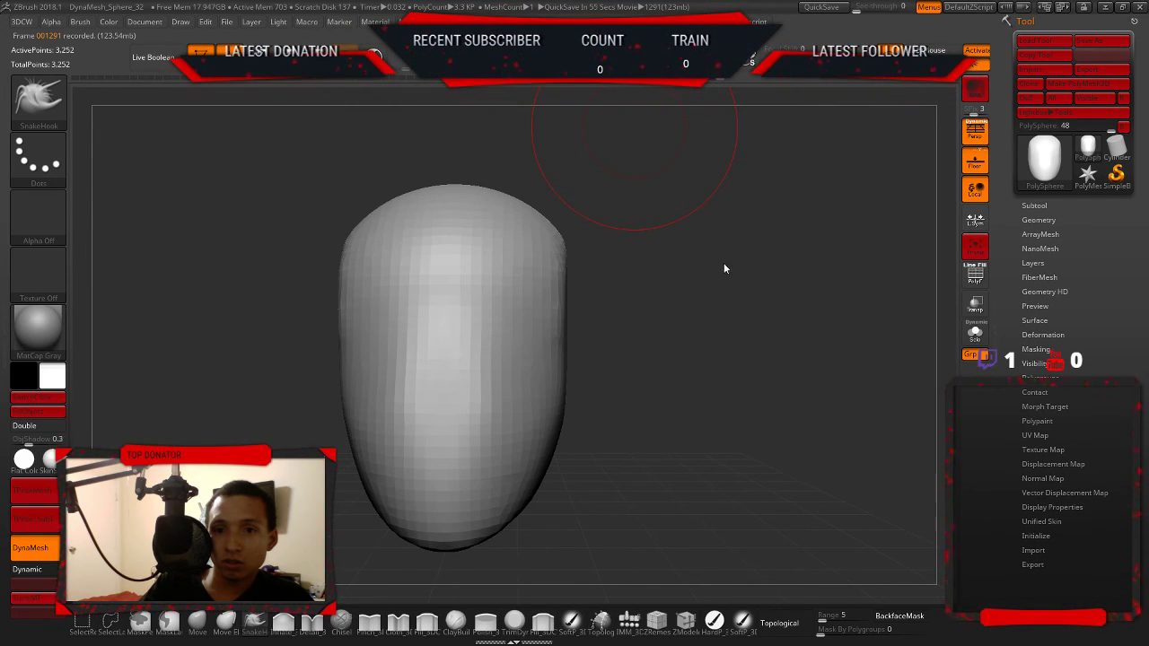
- Switch to DamStandard with a smaller stroke and dent eye sockets into the face
key("b")
key("d")
key("s")
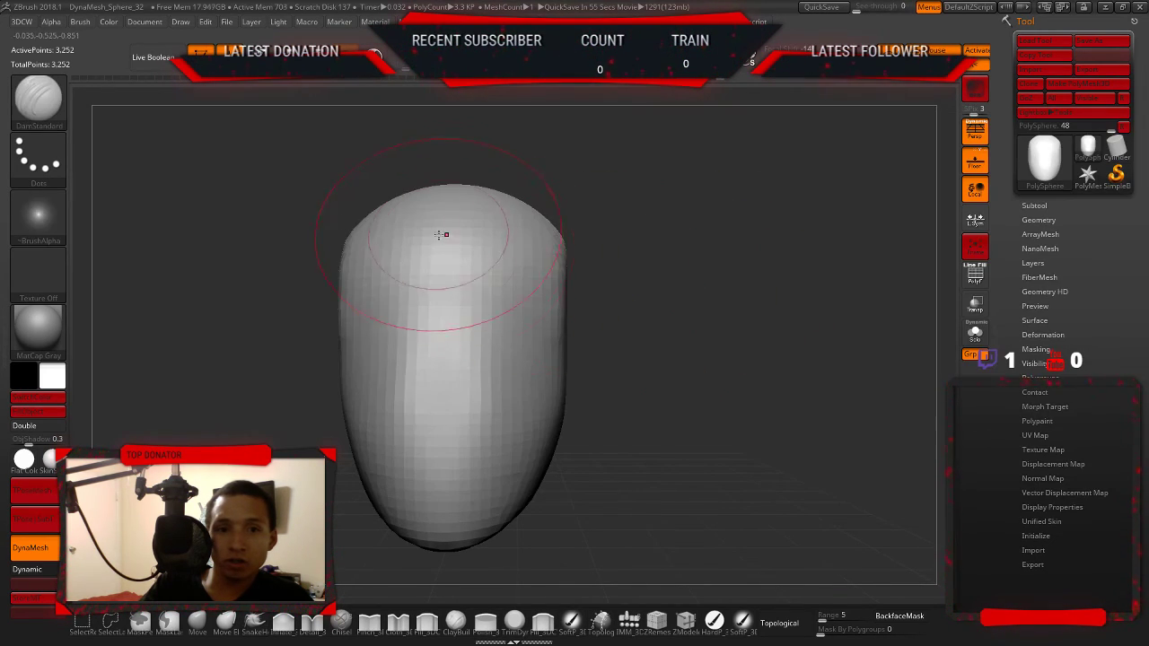
key("s")
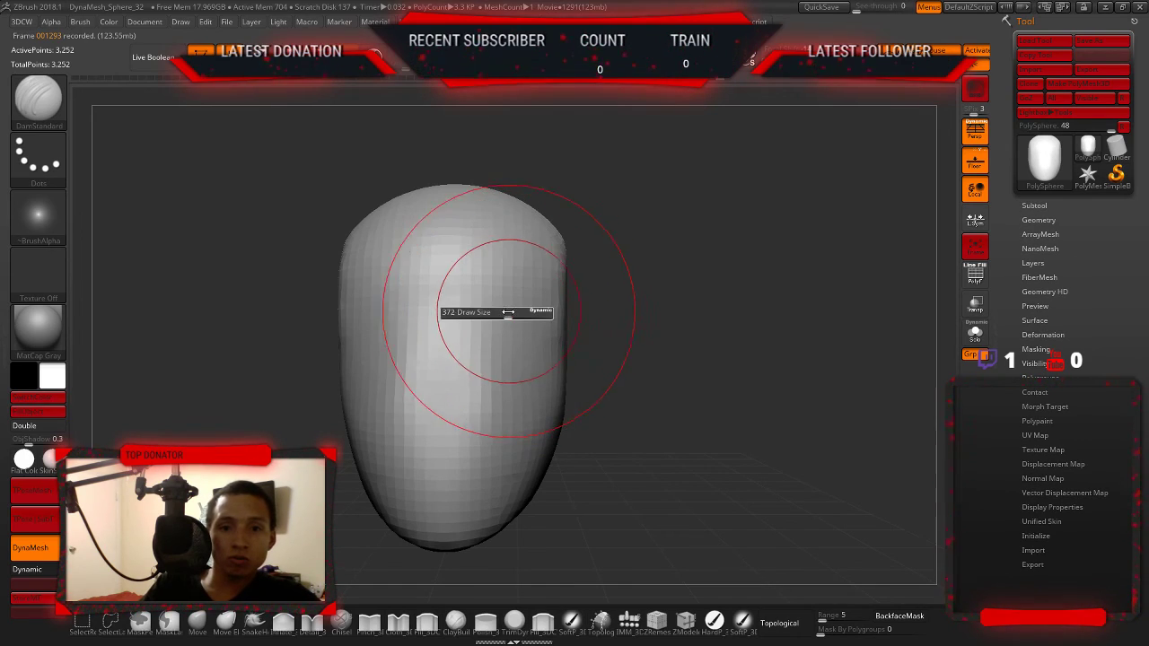
left_click_drag(513, 314, 476, 321)
key("space")
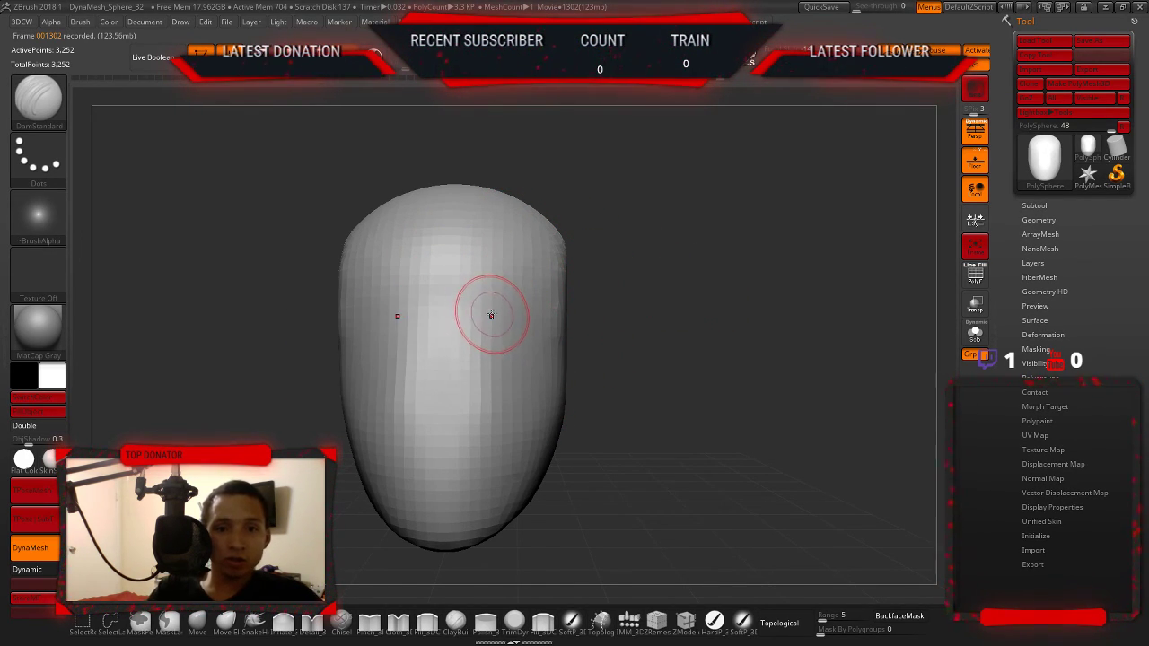
key("ctrl")
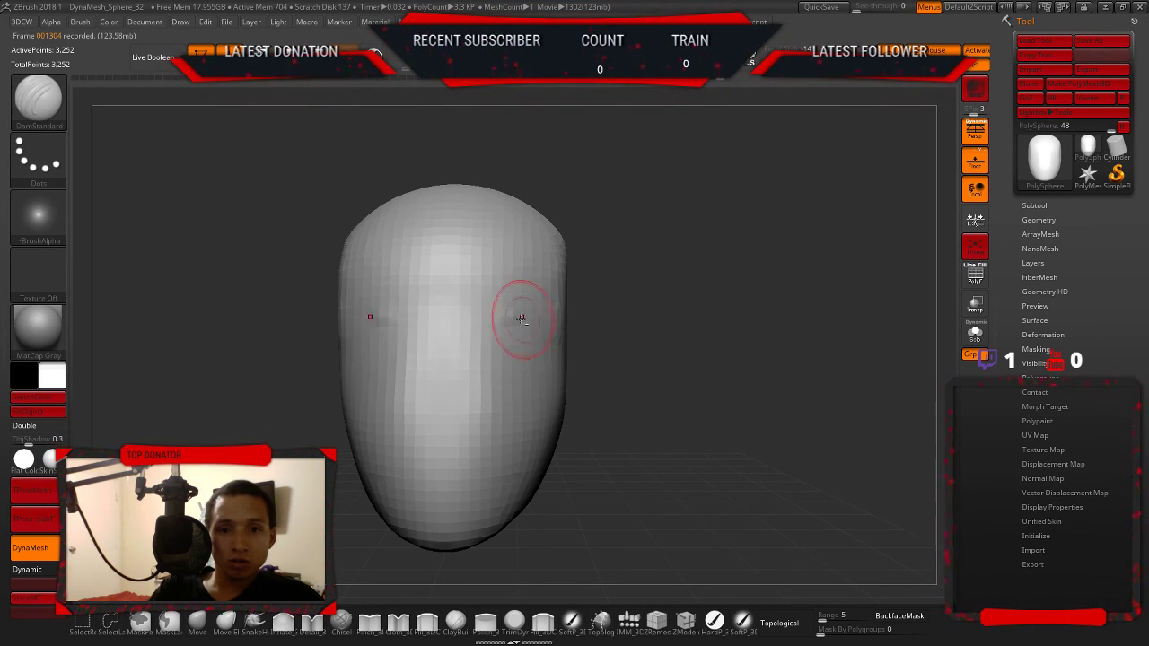
left_click(503, 315)
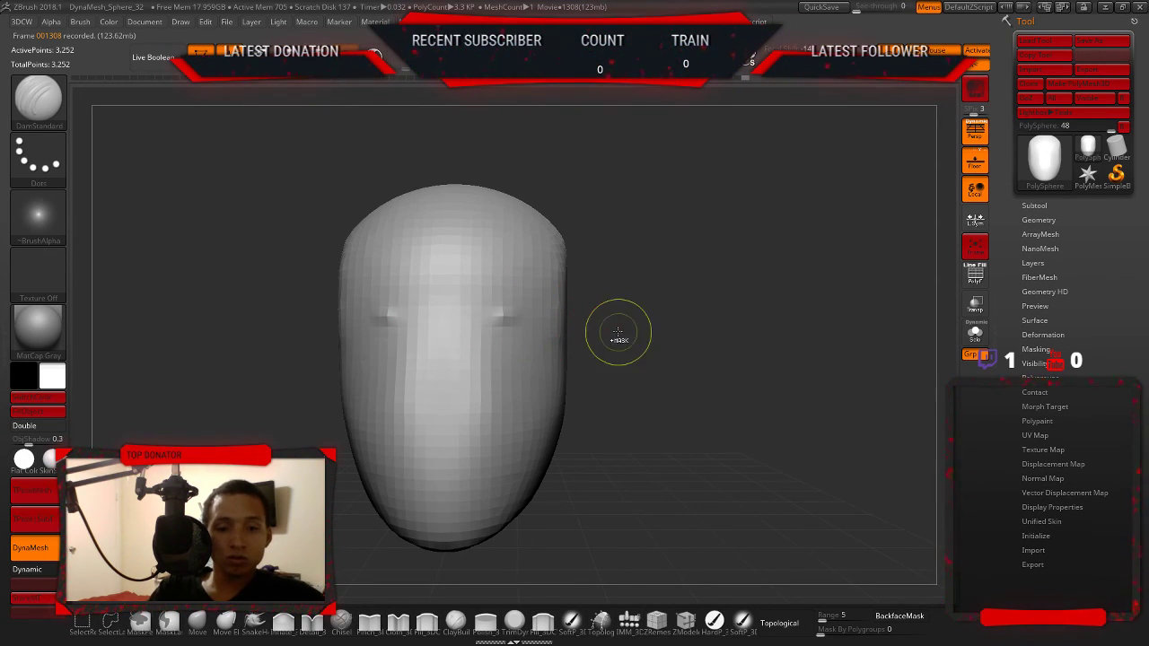
- Undo the eye dents, clear the mask, and widen and deepen the mouth groove
key("ctrl+z")
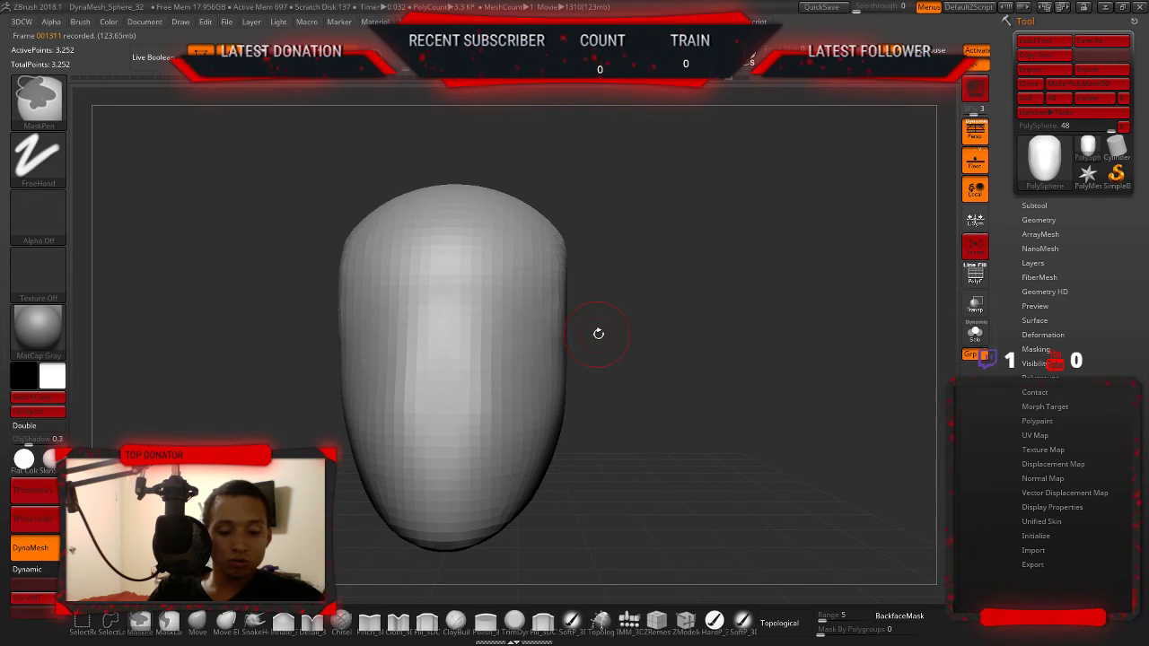
key("ctrl+z")
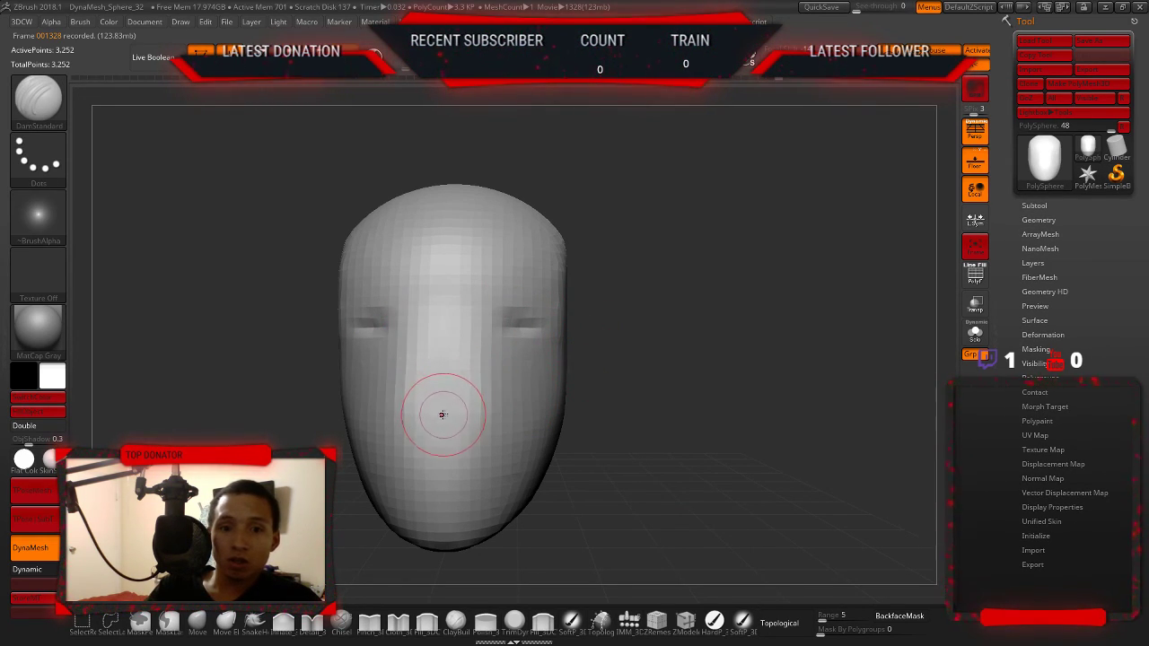
left_click_drag(462, 419, 411, 411)
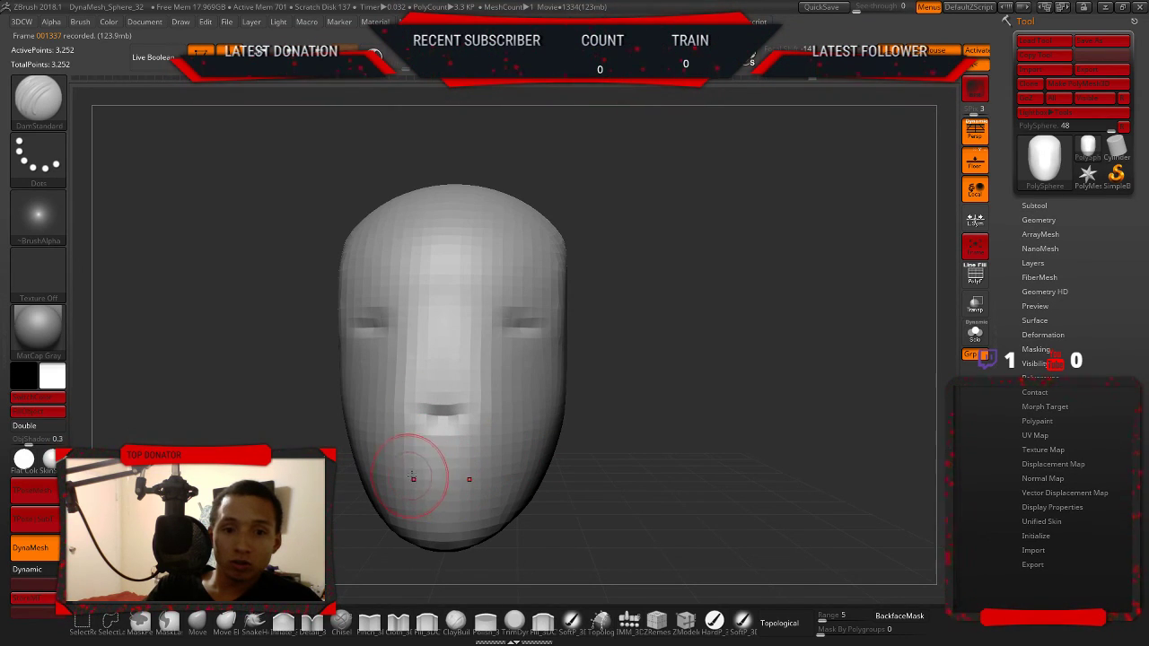
left_click_drag(697, 434, 446, 267)
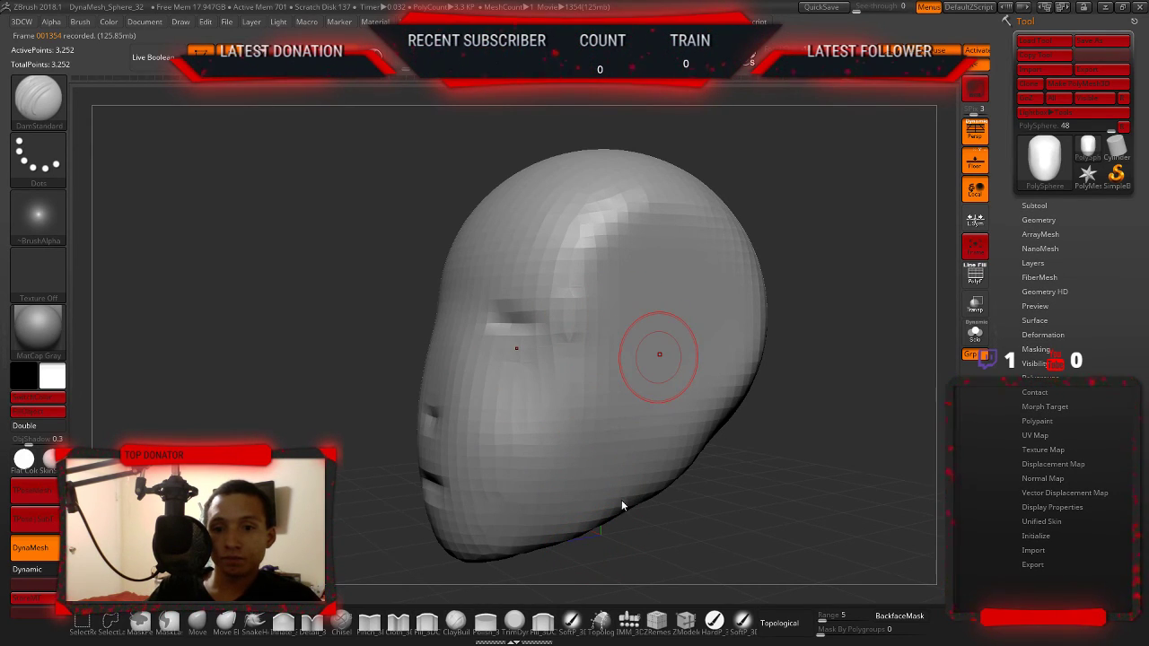
left_click(628, 620)
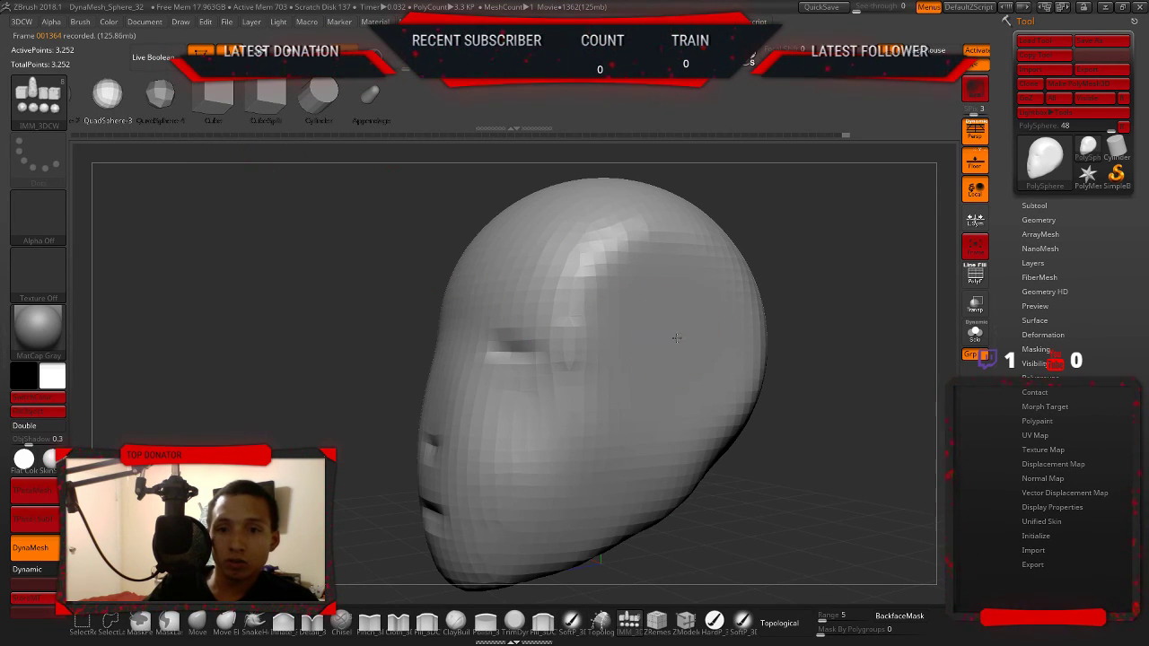
- Insert a mirrored IMM sphere on each side of the head
left_click_drag(682, 341, 744, 332)
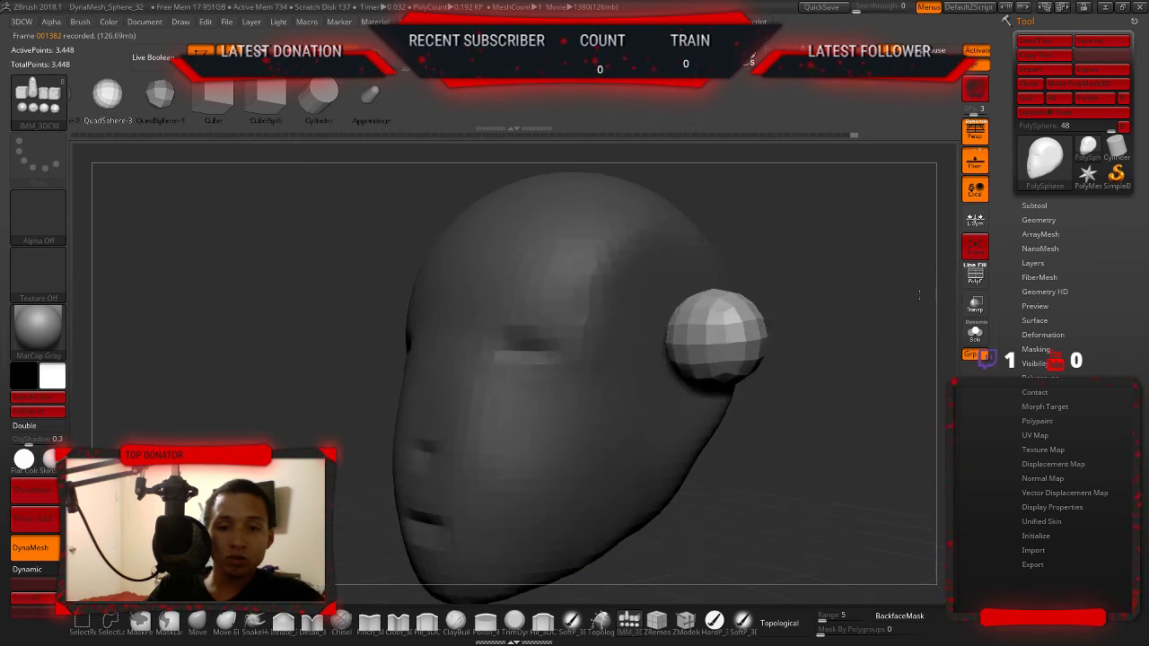
left_click_drag(919, 294, 780, 278)
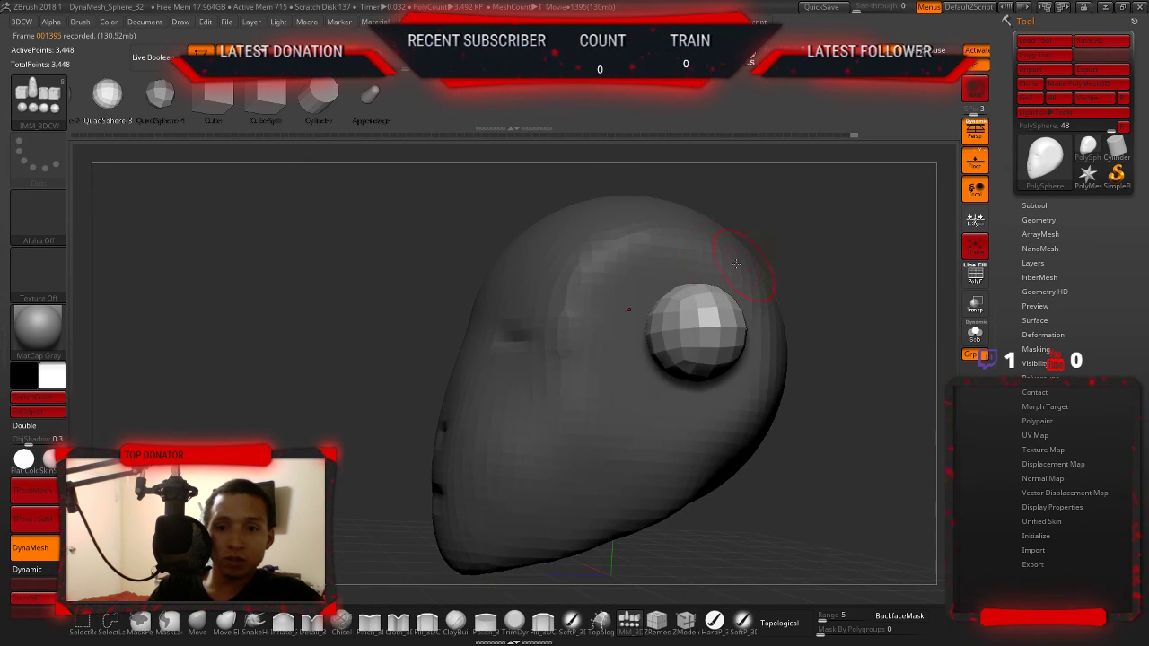
left_click_drag(880, 305, 722, 255)
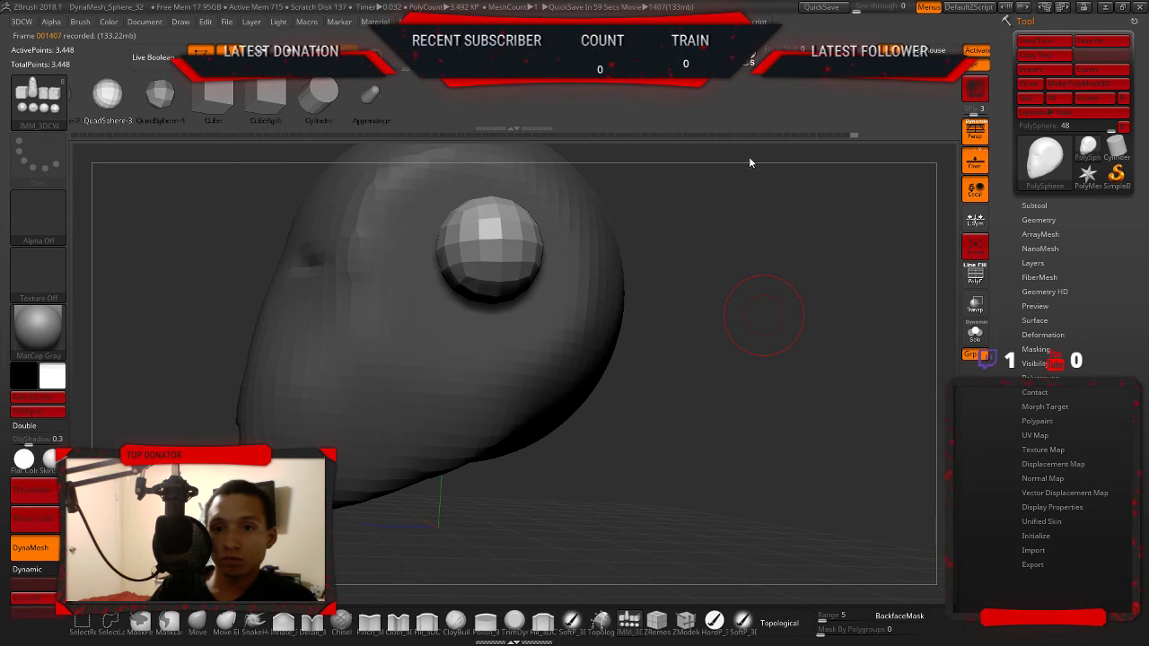
- With SnakeHook, pull the ear spheres into teardrops and clear the mask
left_click(256, 622)
left_click_drag(754, 292, 587, 261)
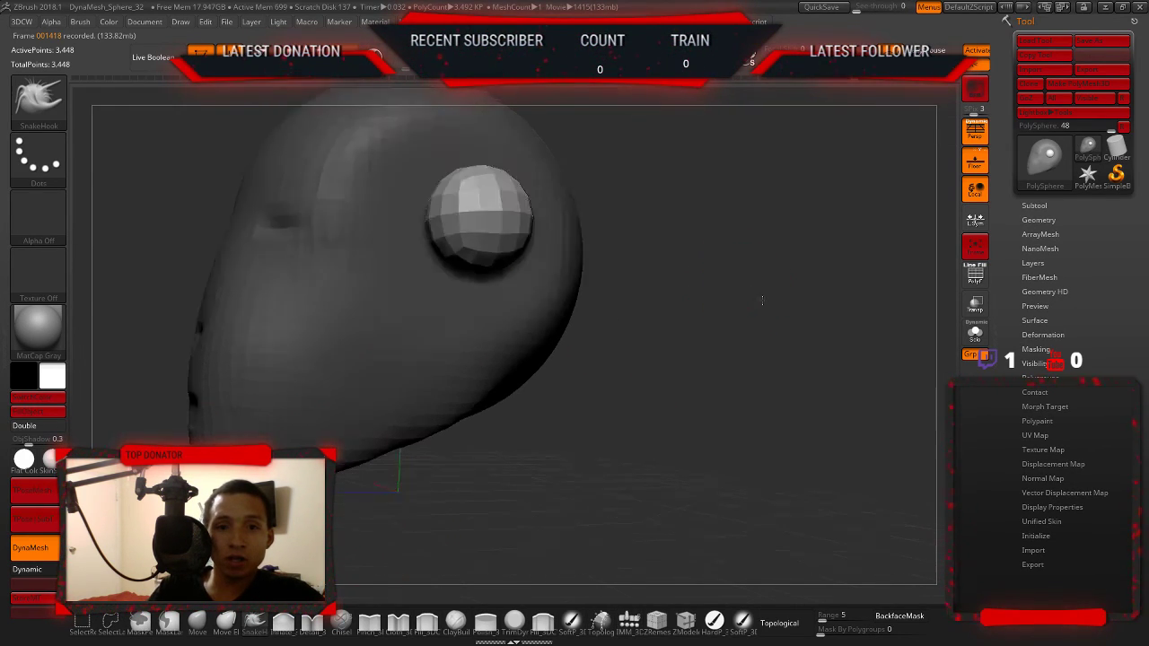
left_click_drag(462, 219, 427, 260)
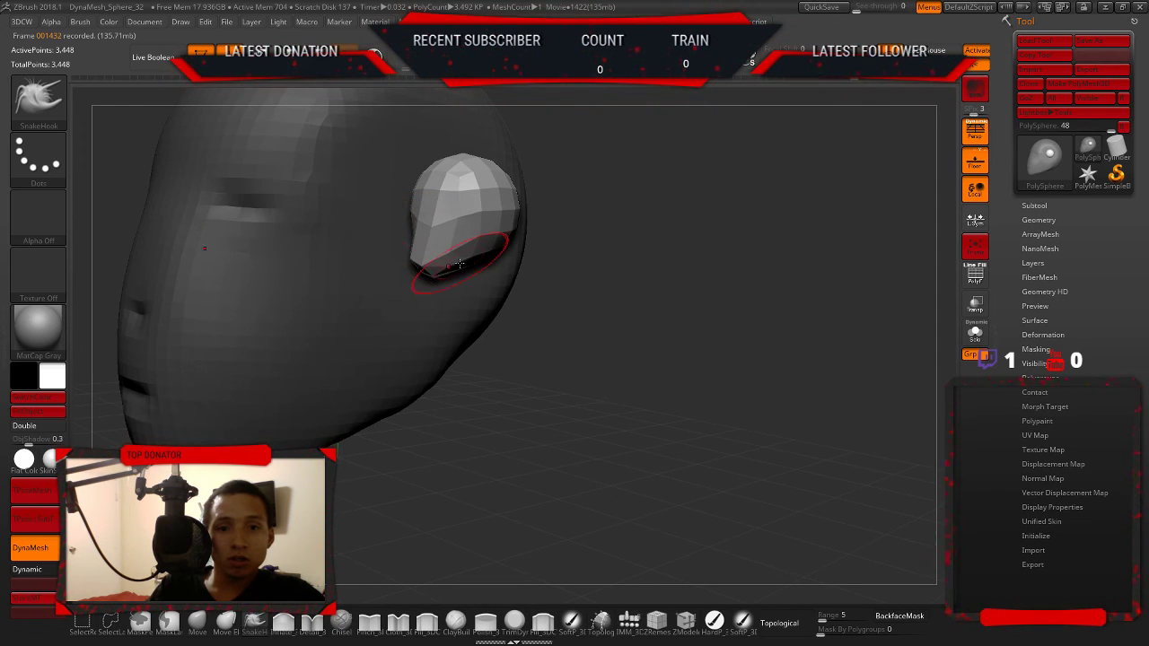
left_click_drag(583, 270, 706, 272)
left_click(679, 265, "ctrl")
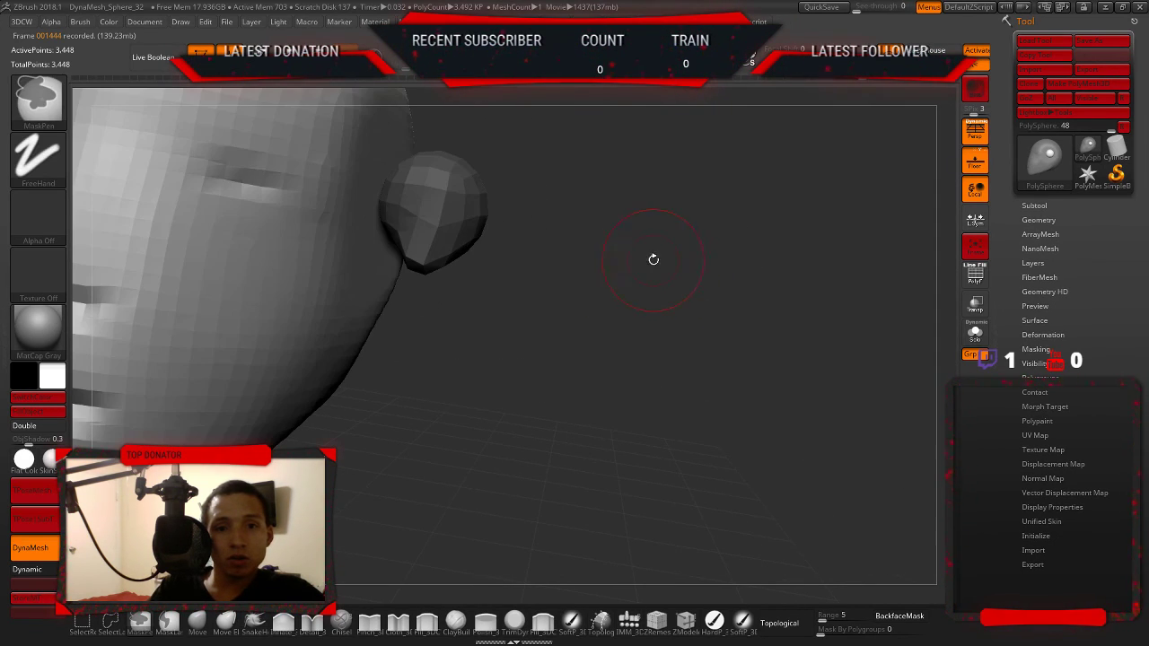
left_click(617, 264, "ctrl")
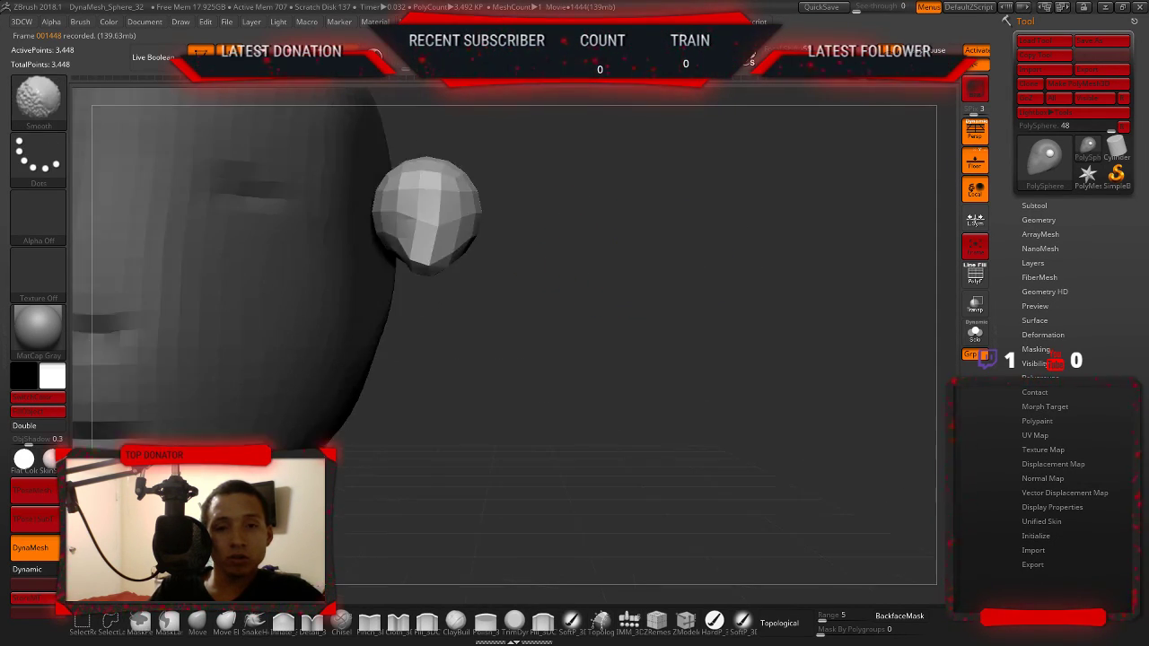
mouse_move(616, 261)
left_mouse_down()
mouse_move(682, 277)
mouse_move(660, 194)
mouse_move(560, 288)
mouse_move(624, 299)
left_mouse_up()
- Enlarge both ears by pulling the spheres outward into rounder blobs
key("s")
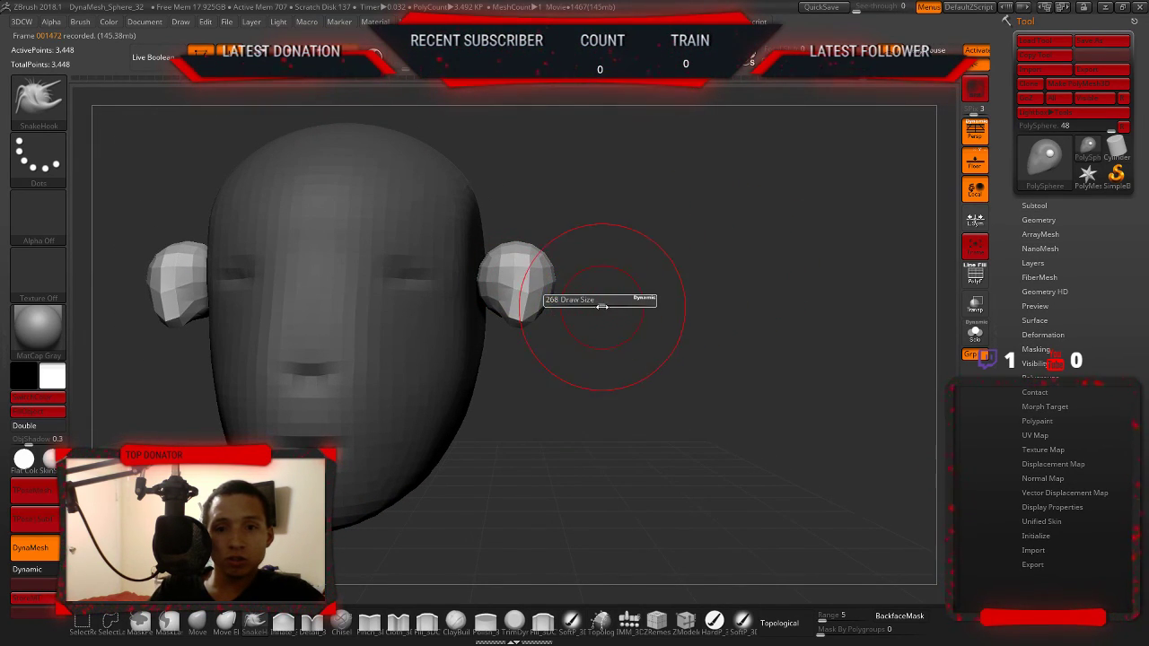
left_click_drag(534, 278, 564, 281)
mouse_move(763, 267)
left_mouse_down()
mouse_move(693, 274)
mouse_move(738, 245)
left_mouse_up()
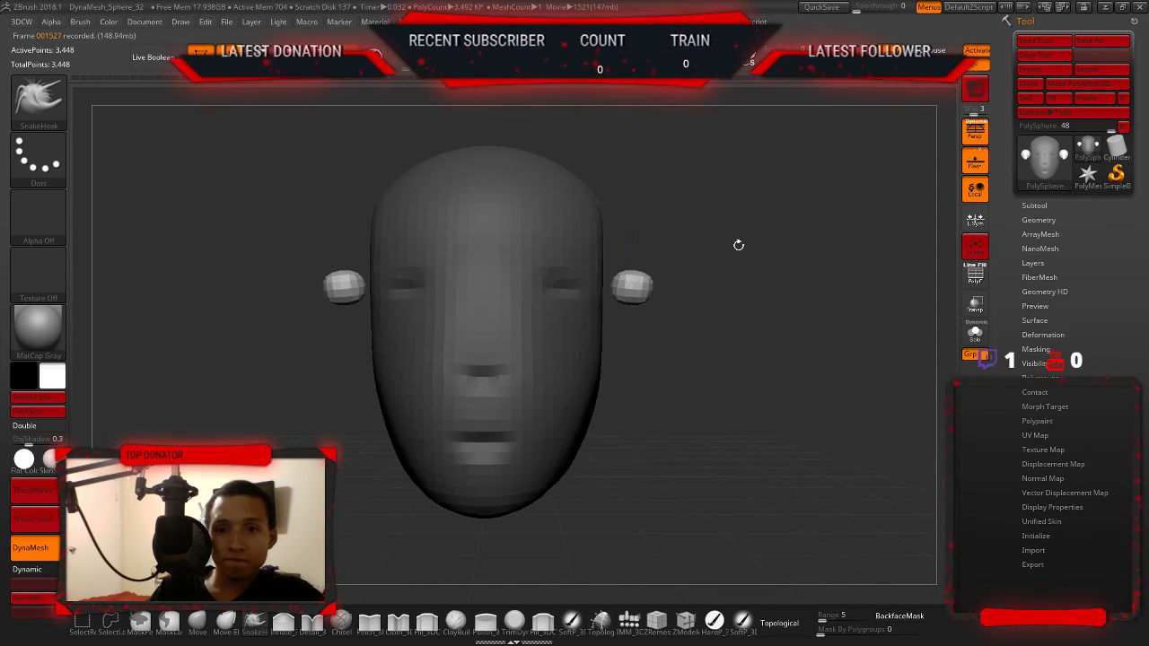
left_click_drag(661, 297, 623, 278)
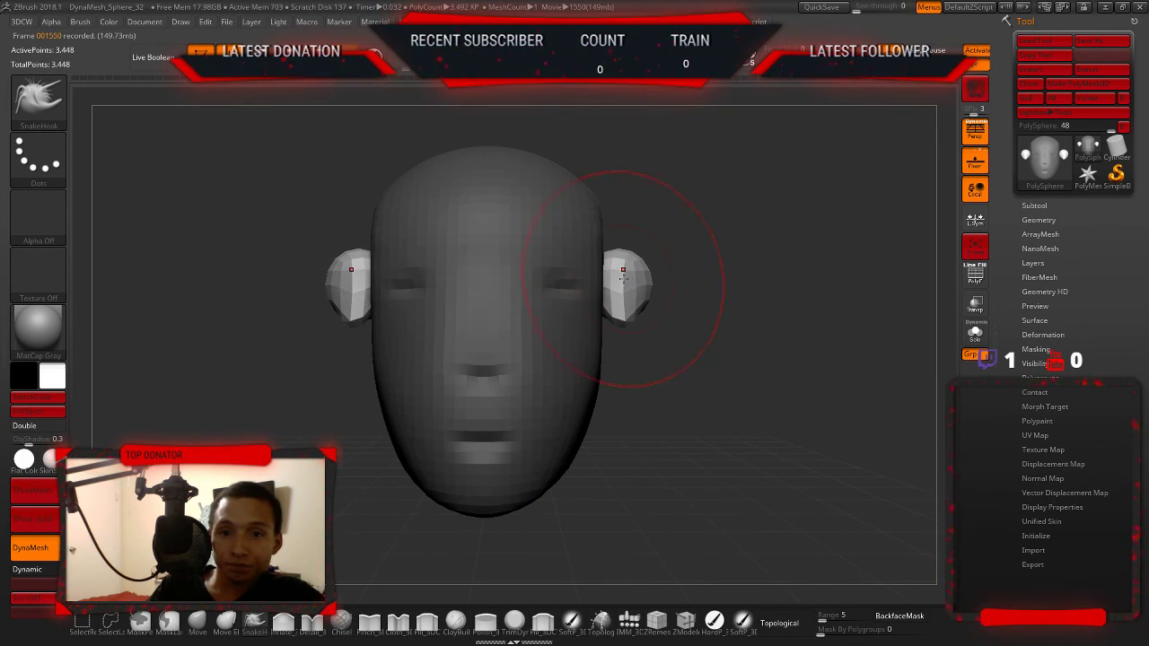
right_click_drag(723, 269, 697, 329, "ctrl")
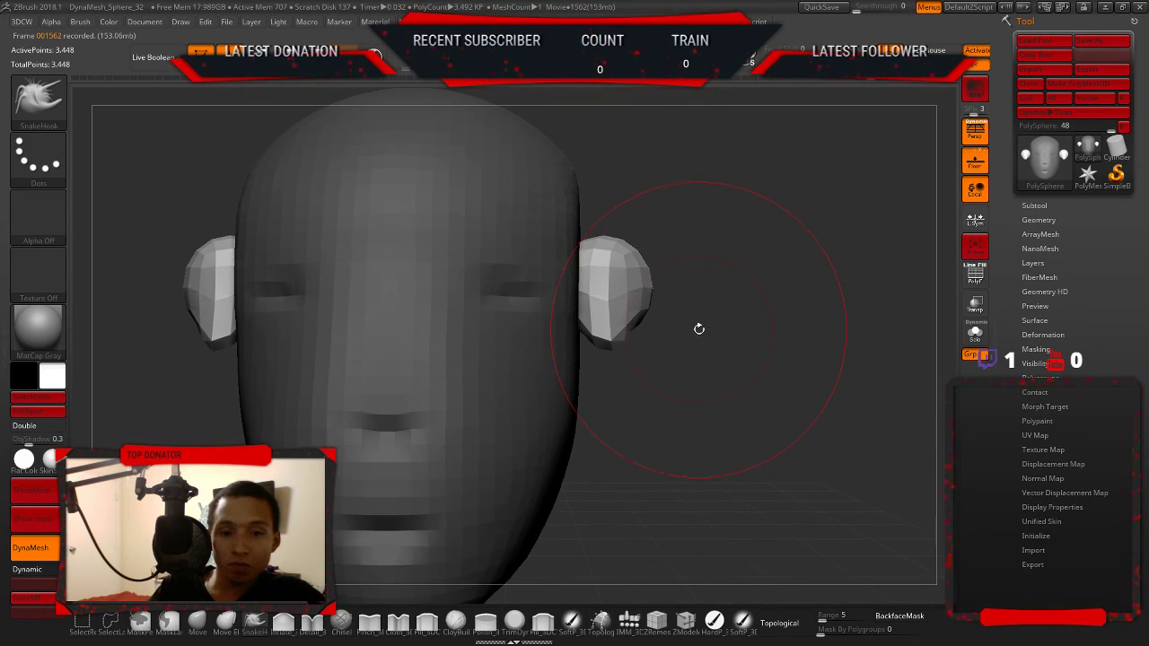
- With a smaller SnakeHook brush, pull both ears upward into points
key("s")
left_click_drag(698, 327, 673, 327)
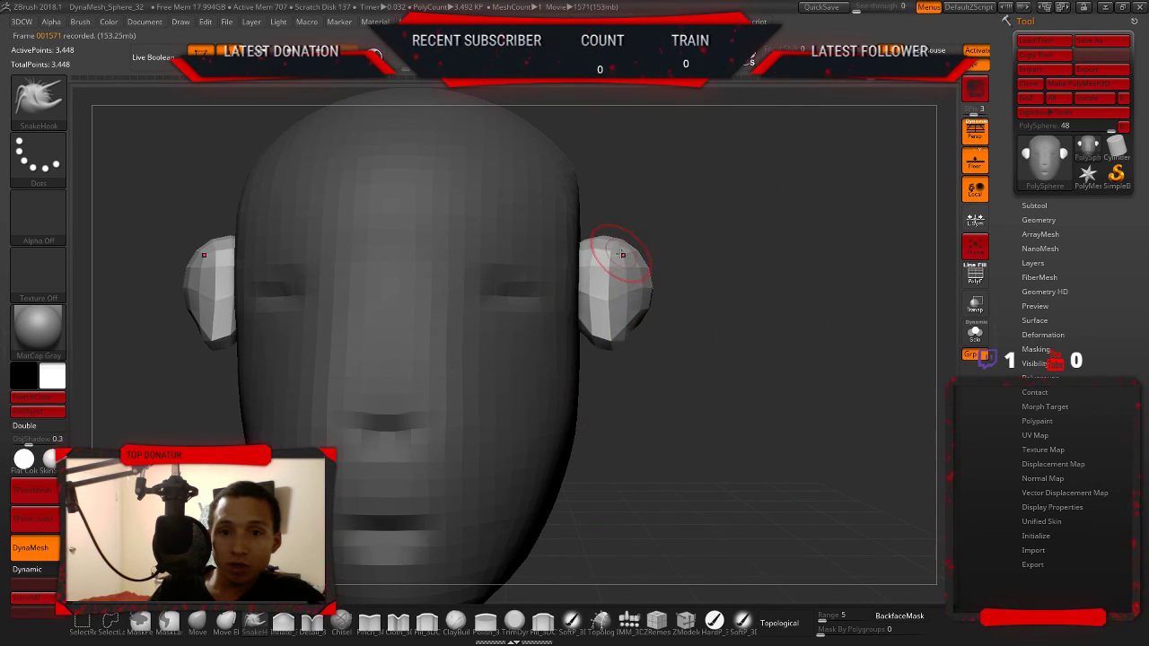
left_click_drag(622, 254, 626, 226)
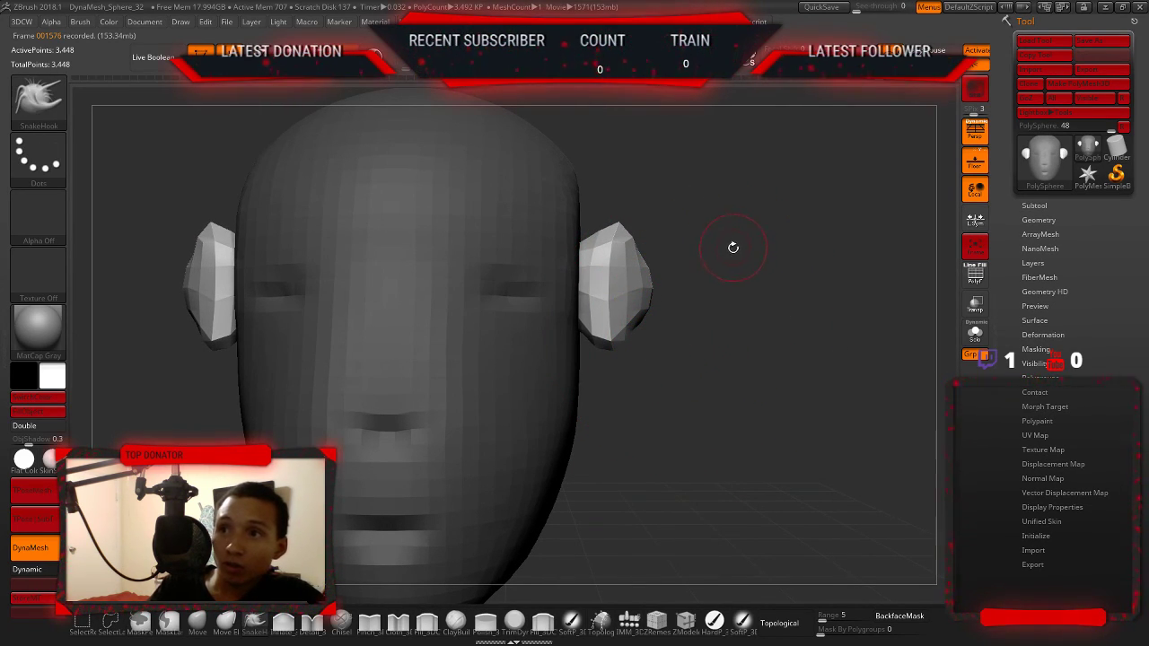
left_click_drag(747, 279, 764, 290)
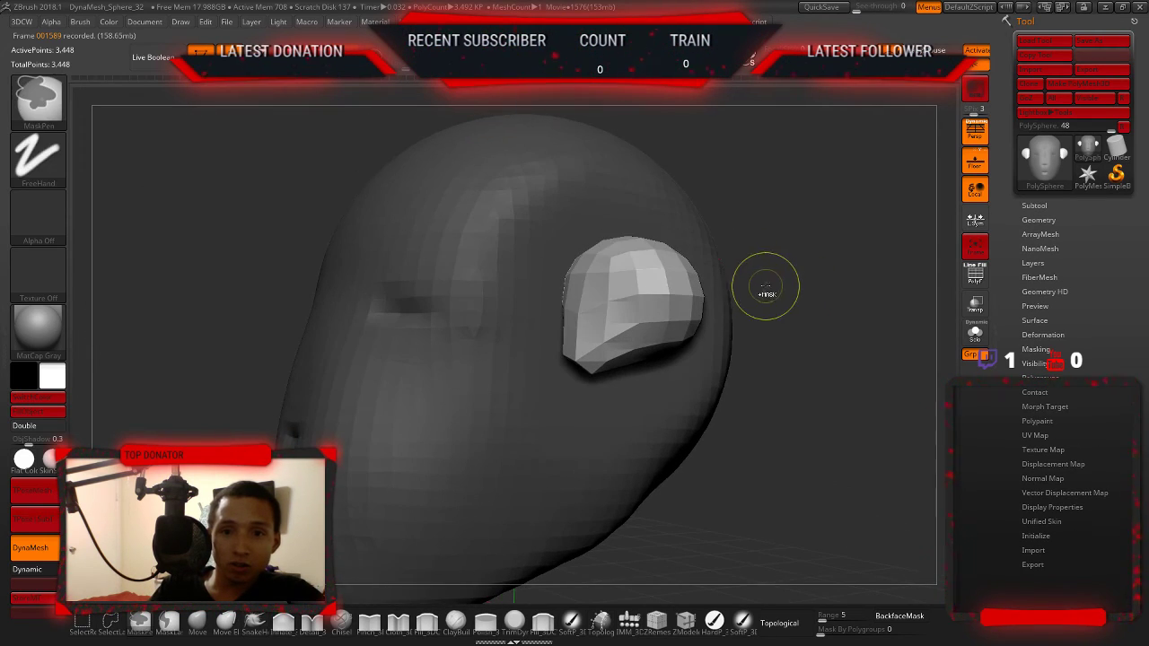
- With a larger brush, pull the ear's lower tip down and push its base inward
key("s")
left_click_drag(619, 325, 653, 327)
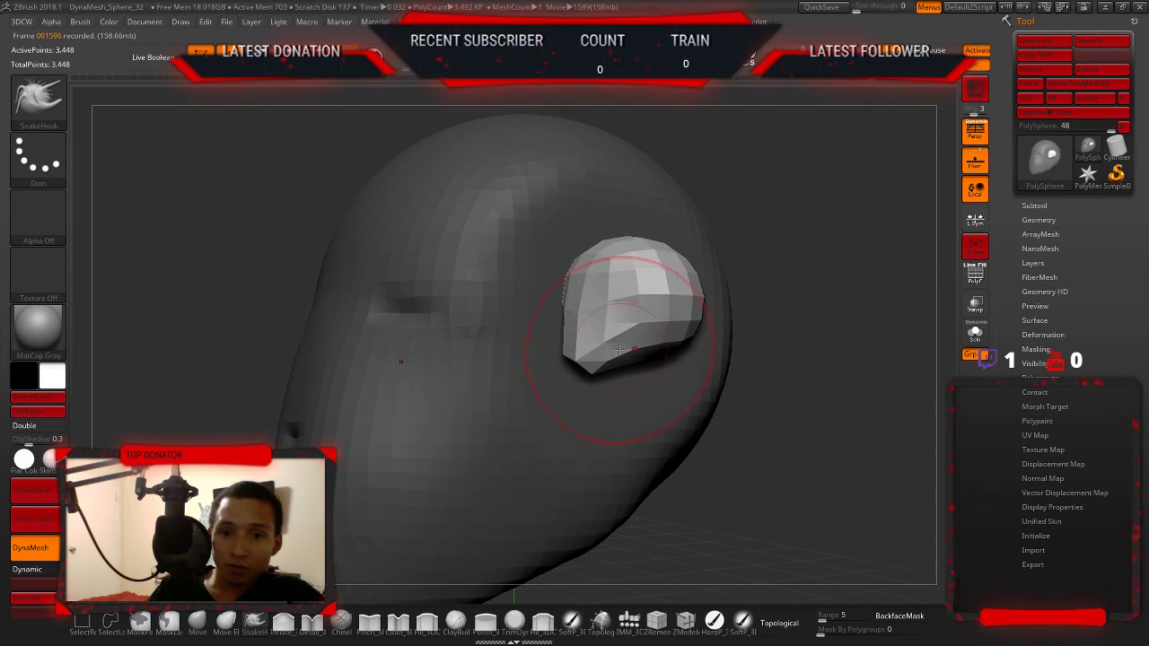
mouse_move(610, 359)
left_mouse_down()
mouse_move(620, 392)
mouse_move(610, 386)
left_mouse_up()
left_click_drag(745, 359, 712, 307)
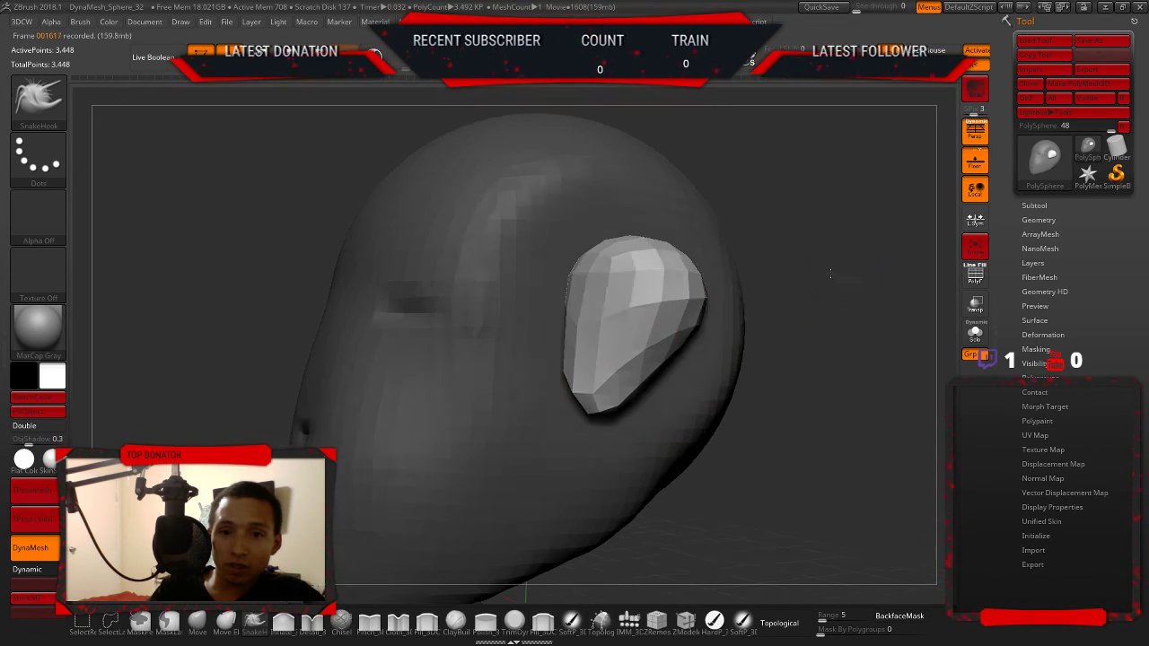
left_click_drag(580, 379, 566, 396)
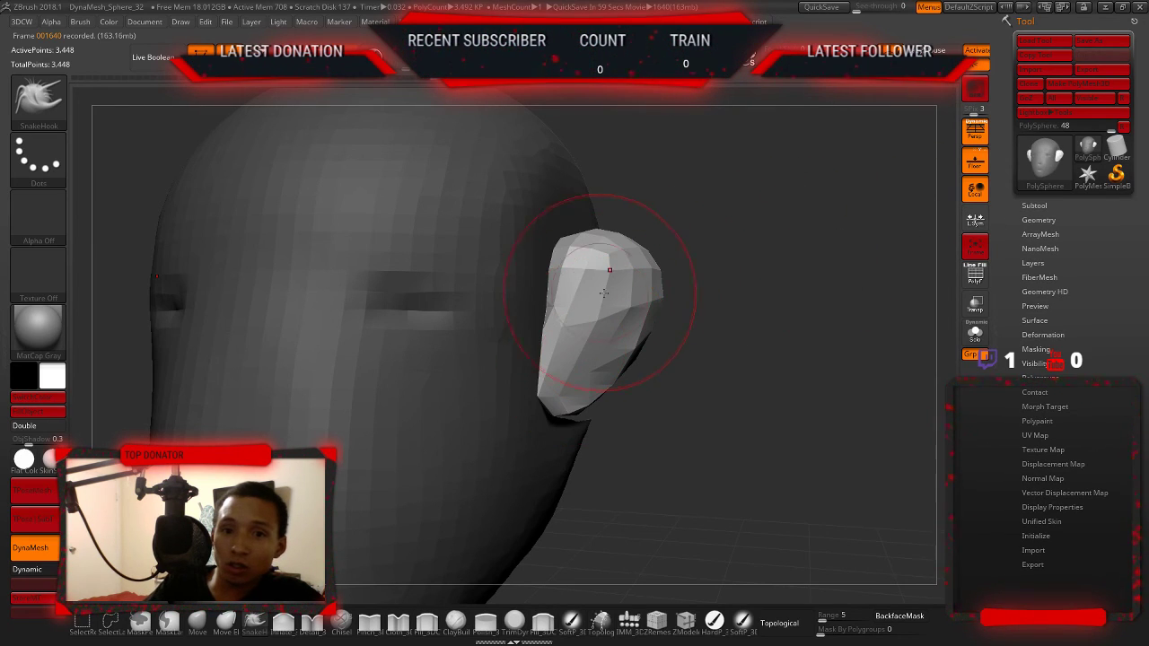
- Orbit around the head to inspect both ears from the back and in profile
left_click_drag(709, 358, 680, 287)
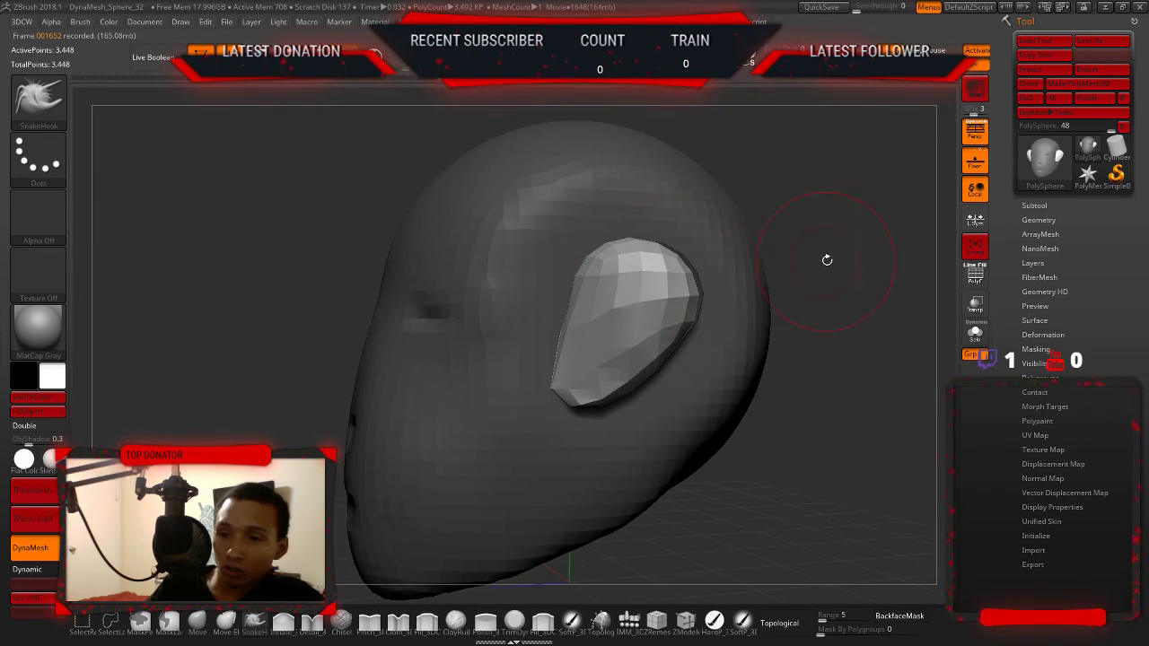
left_click_drag(826, 259, 756, 260)
left_click_drag(422, 296, 407, 288)
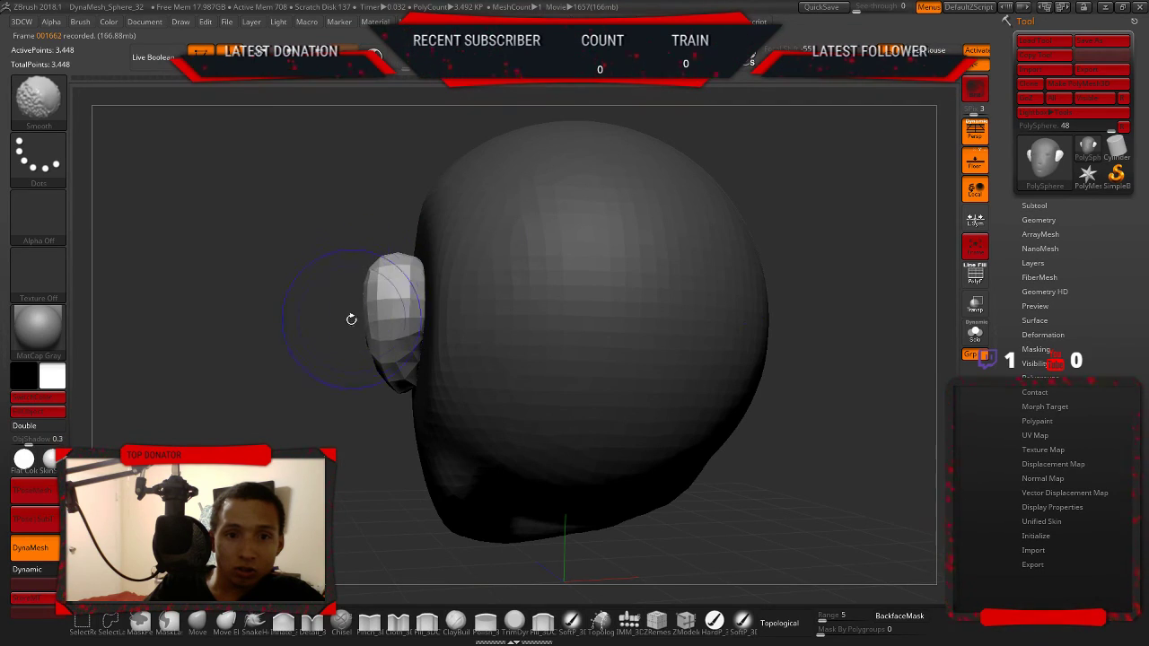
mouse_move(351, 317)
left_mouse_down("shift")
mouse_move(361, 234)
mouse_move(526, 281)
left_mouse_up("shift")
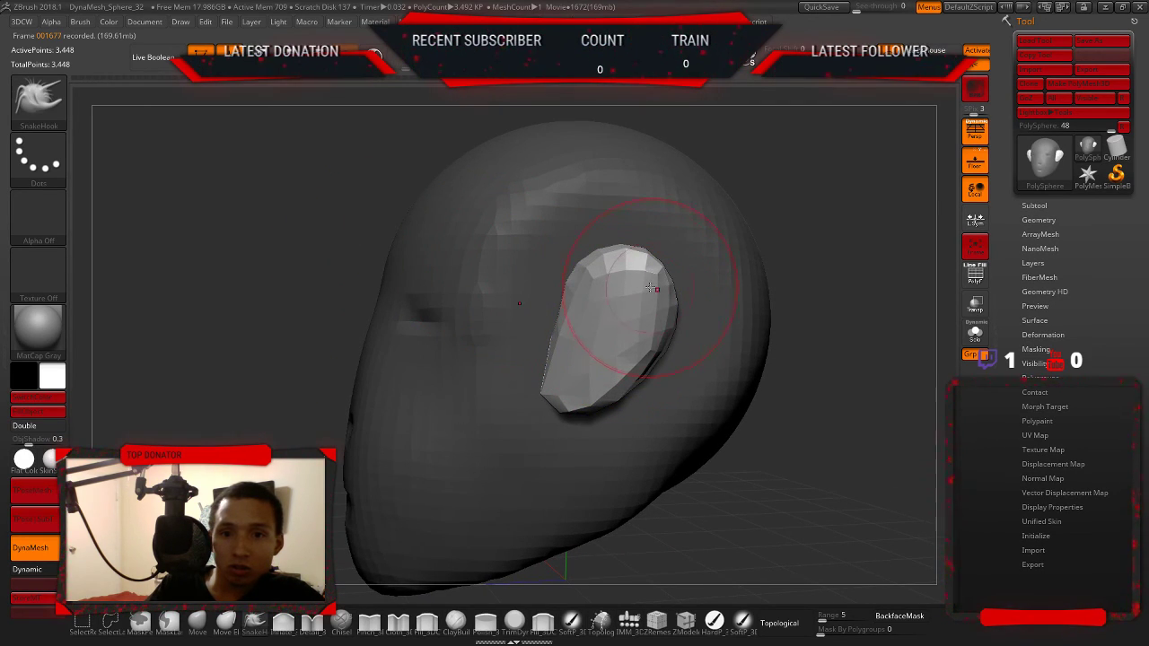
mouse_move(823, 319)
left_mouse_down()
mouse_move(871, 304)
mouse_move(607, 294)
left_mouse_up()
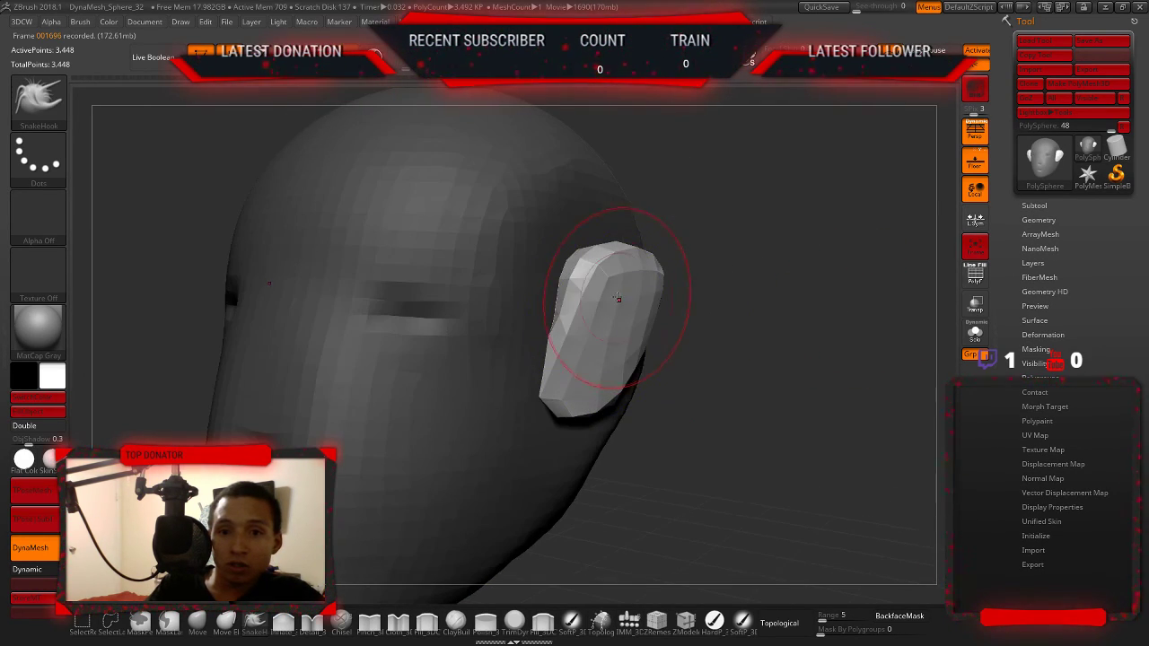
left_click_drag(795, 308, 646, 296)
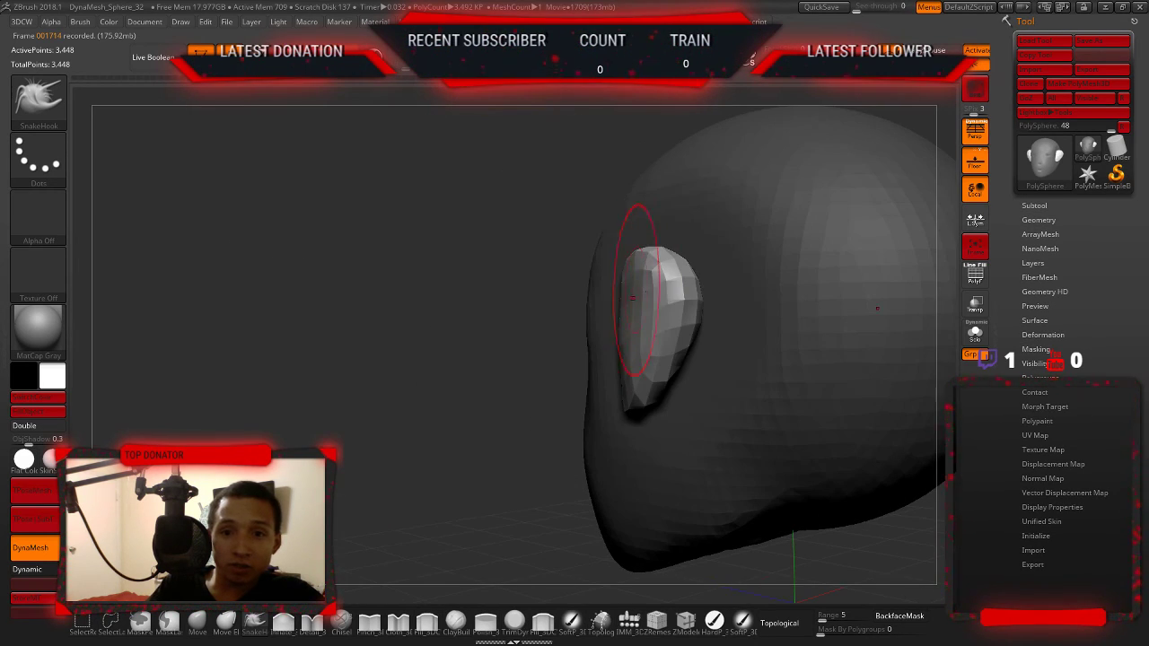
mouse_move(557, 261)
left_mouse_down()
mouse_move(730, 287)
mouse_move(697, 358)
mouse_move(798, 336)
left_mouse_up()
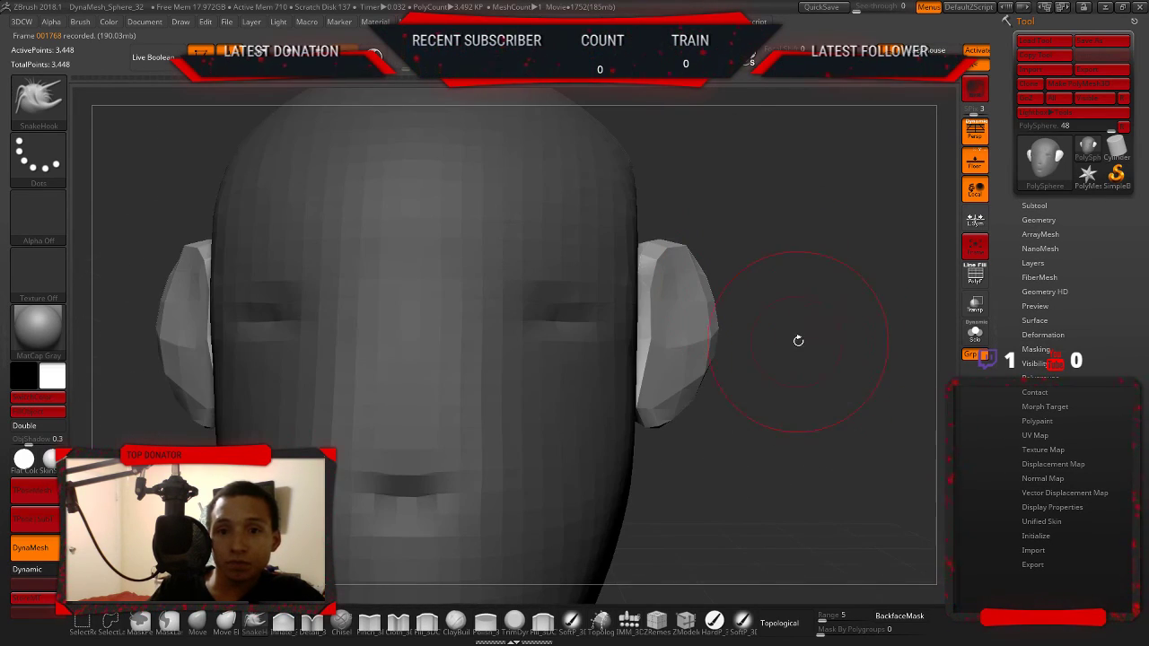
- Smooth both pointed ears evenly from a centred front view
key("f")
left_click_drag(709, 341, 673, 377, "shift")
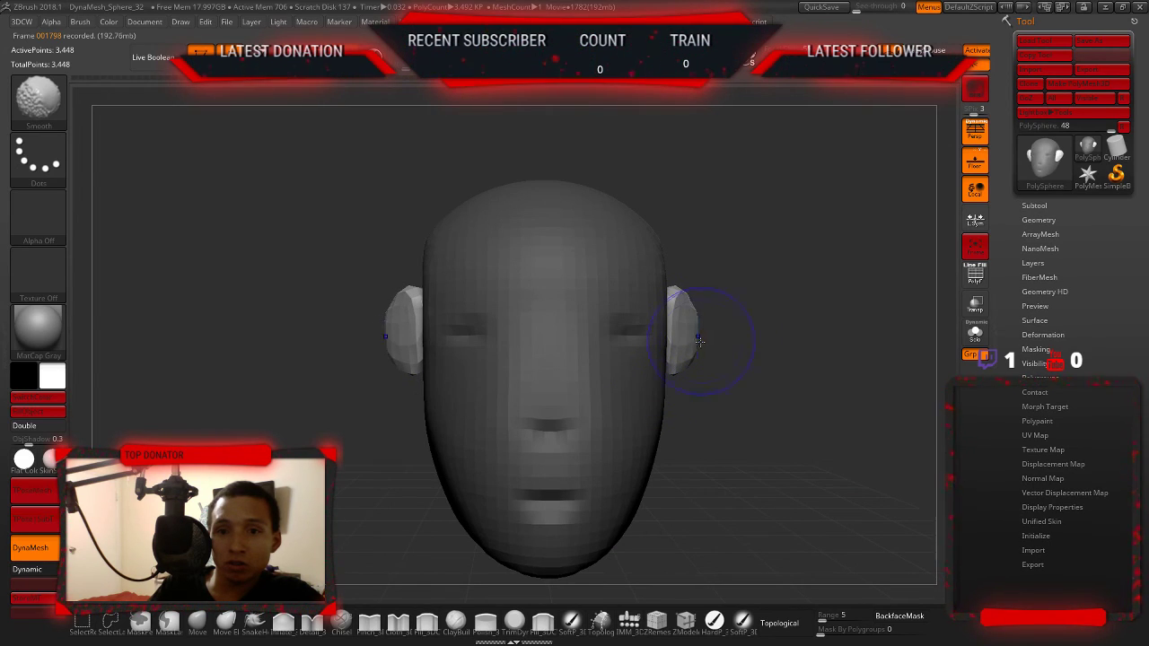
left_click_drag(699, 340, 679, 359, "shift")
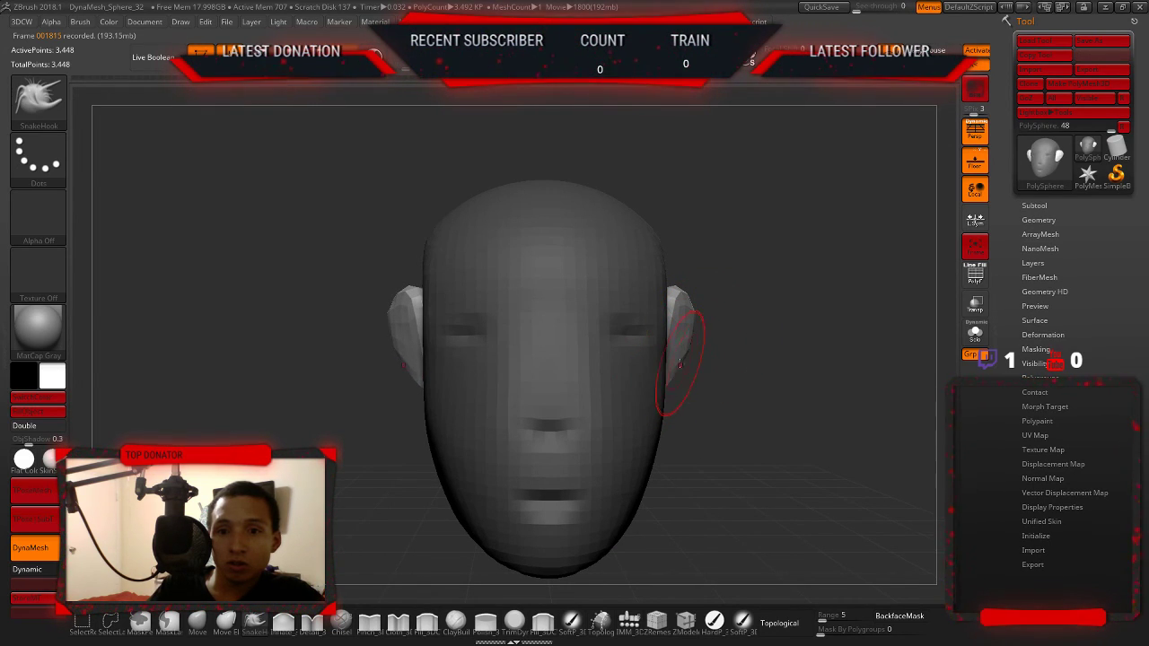
left_click_drag(718, 312, 686, 322, "shift")
left_click_drag(762, 308, 604, 260, "alt")
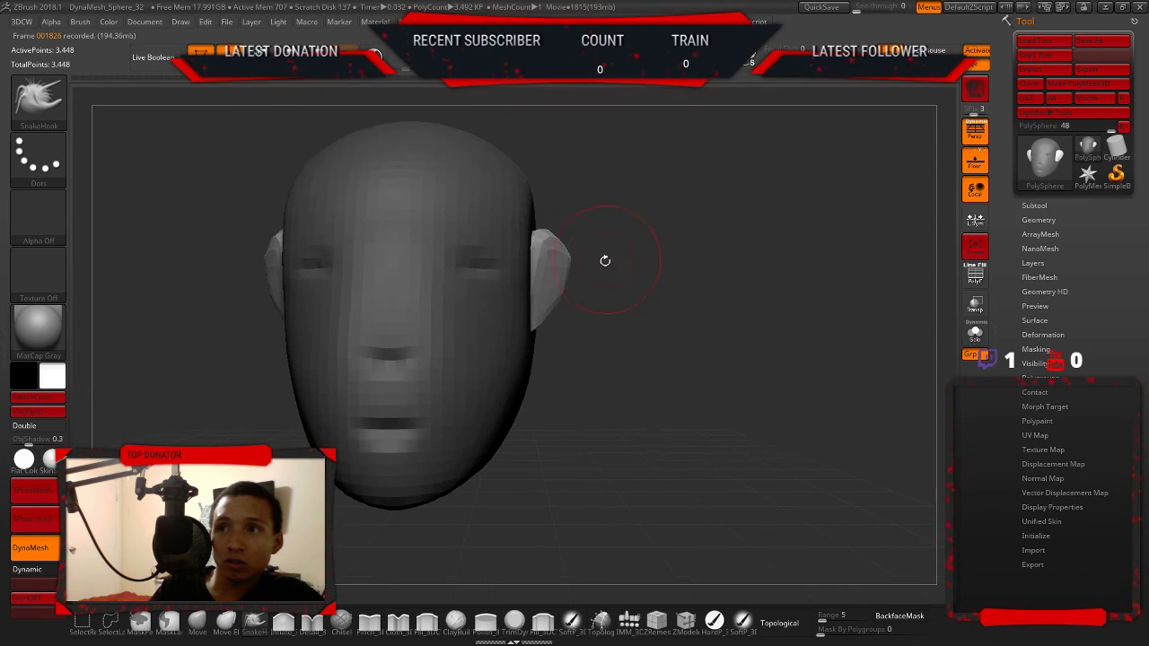
key("shift")
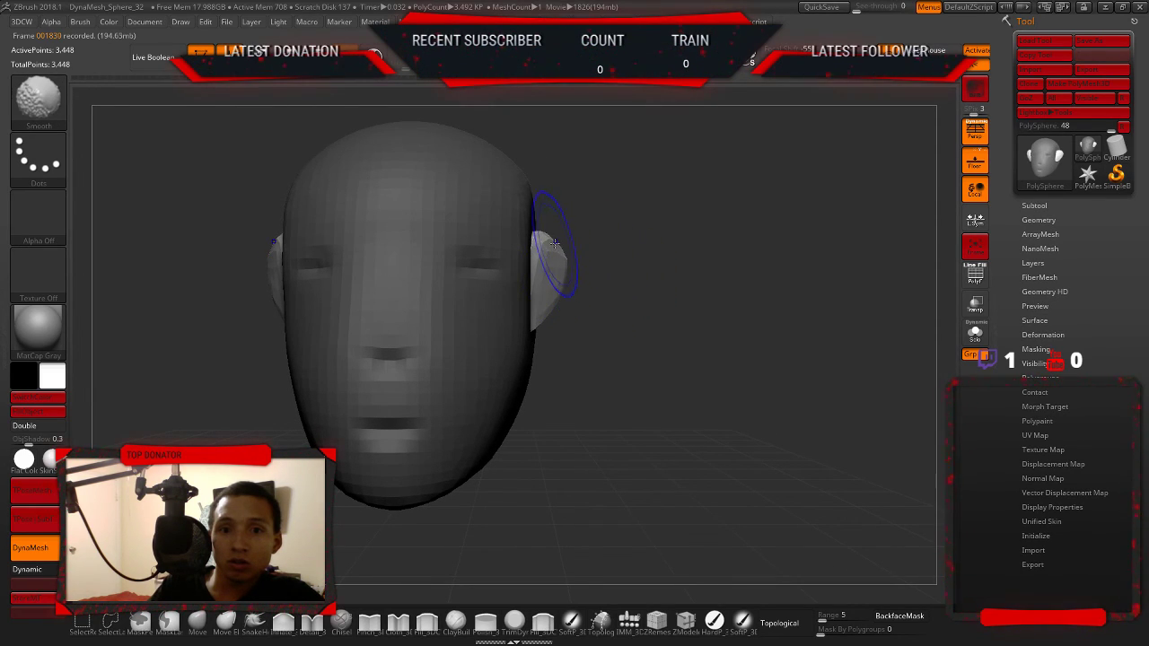
- Tug the ear's lower tip slightly outward from a three-quarter view
mouse_move(651, 282)
left_mouse_down()
mouse_move(593, 268)
mouse_move(626, 237)
left_mouse_up()
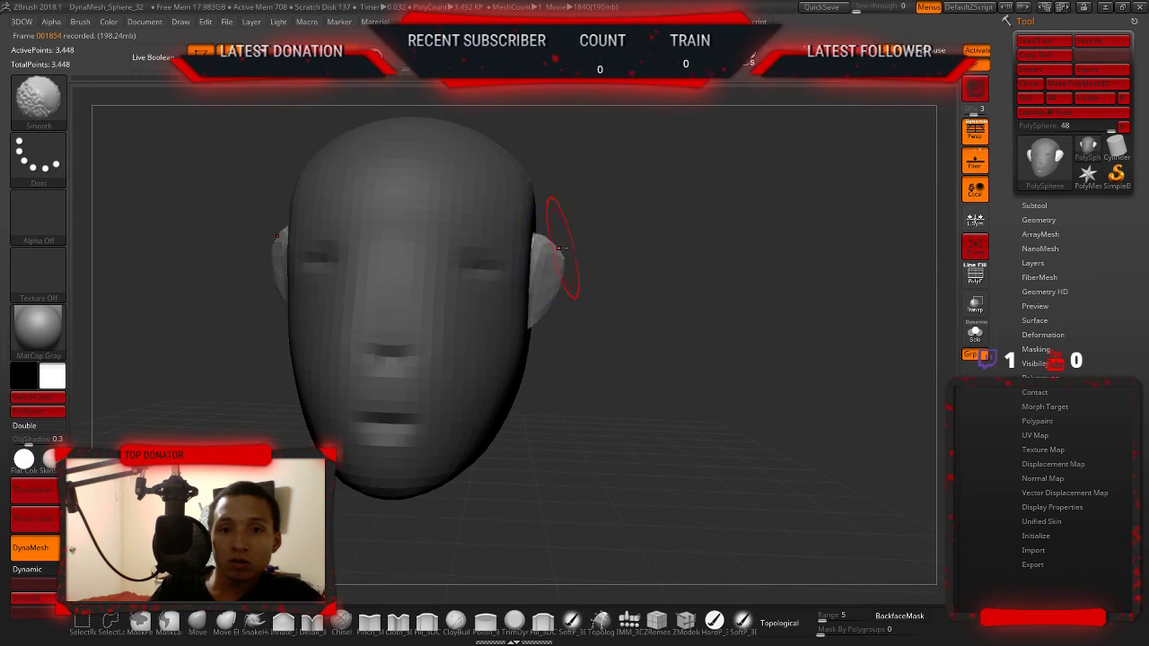
left_click_drag(563, 237, 579, 244)
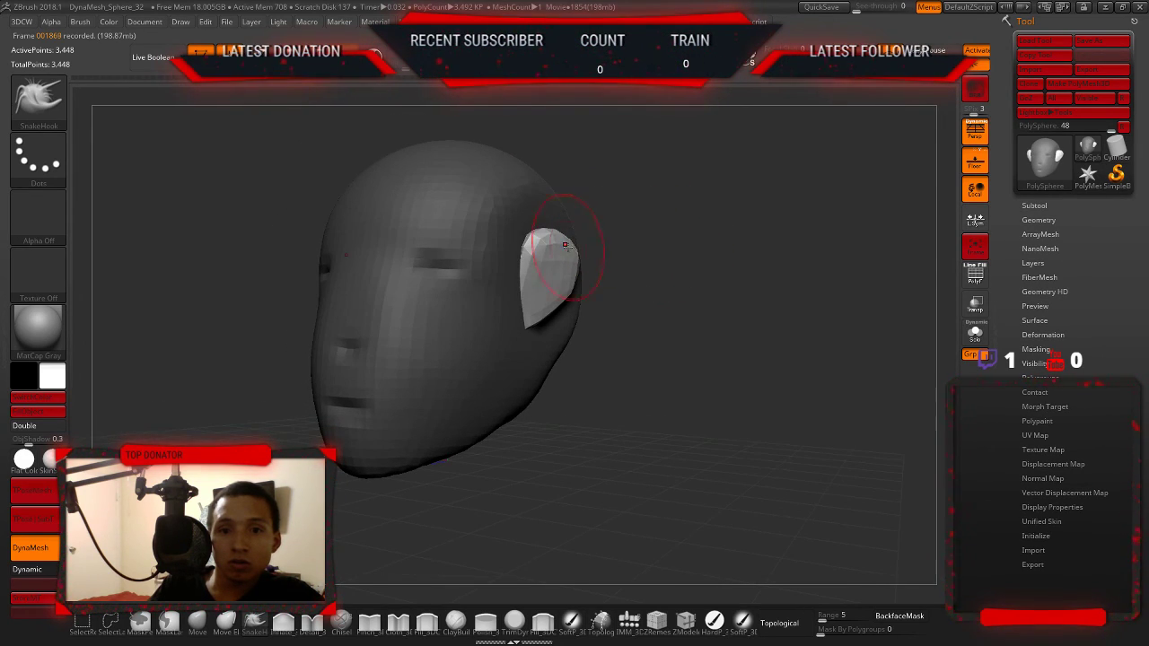
left_click_drag(529, 327, 535, 329)
mouse_move(628, 318)
left_mouse_down("shift")
mouse_move(721, 303)
mouse_move(798, 334)
left_mouse_up("shift")
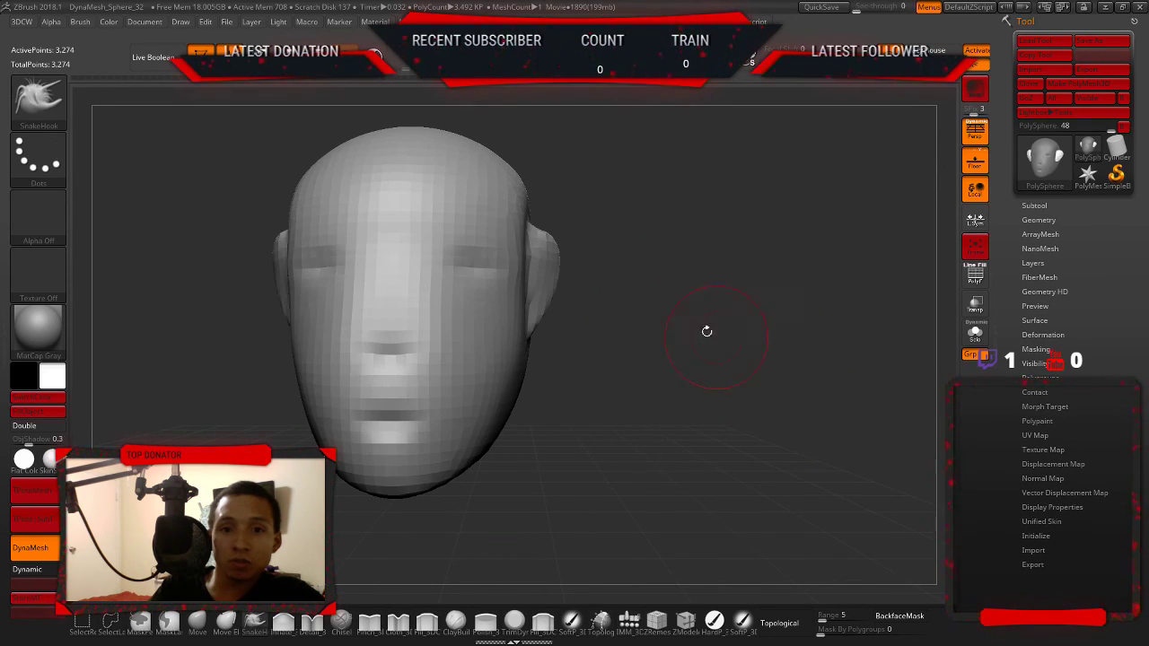
left_click_drag(718, 249, 679, 244)
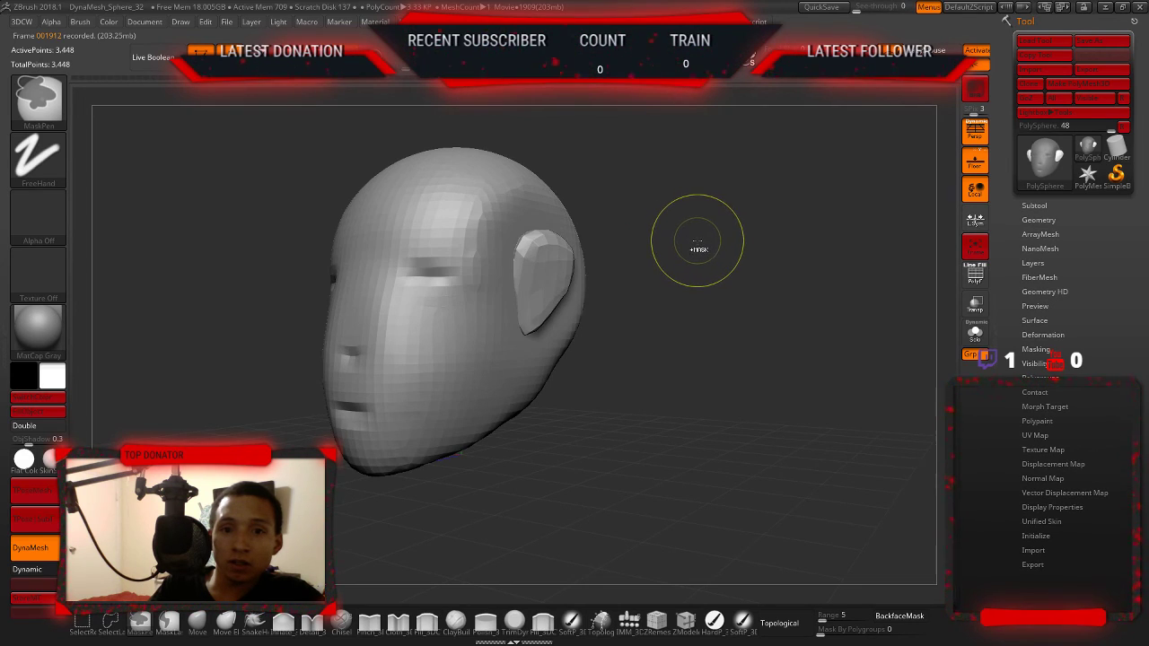
- Toggle the mask off the whole head with Ctrl-clicks
left_click_drag(679, 244, 637, 250)
key("ctrl")
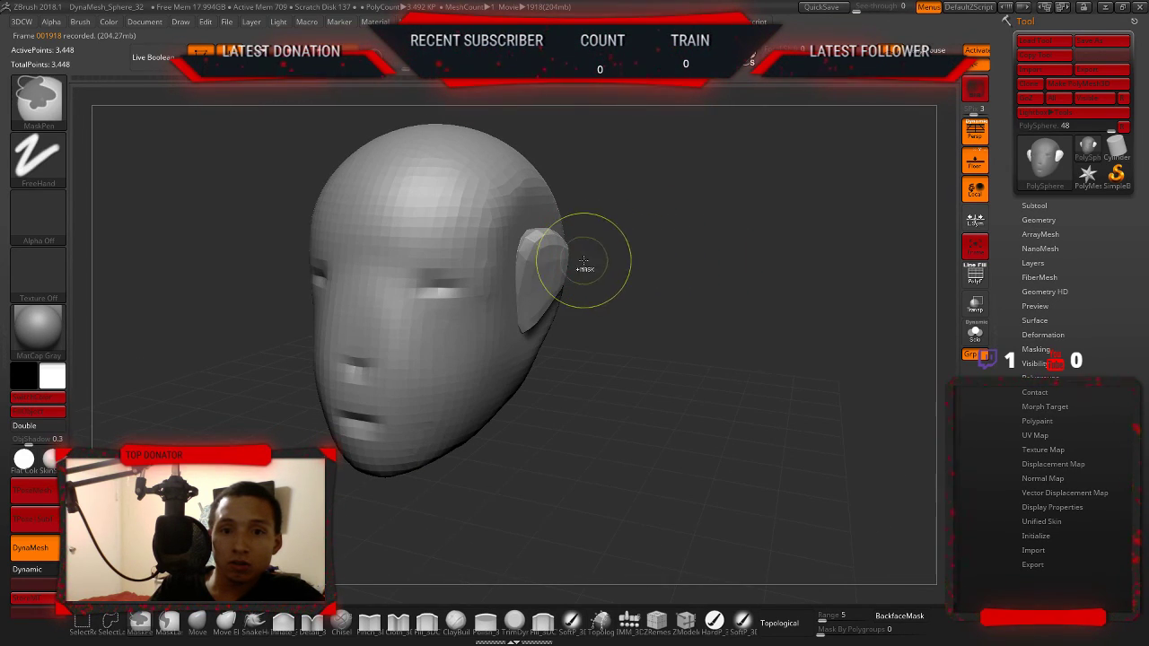
left_click(668, 260, "ctrl")
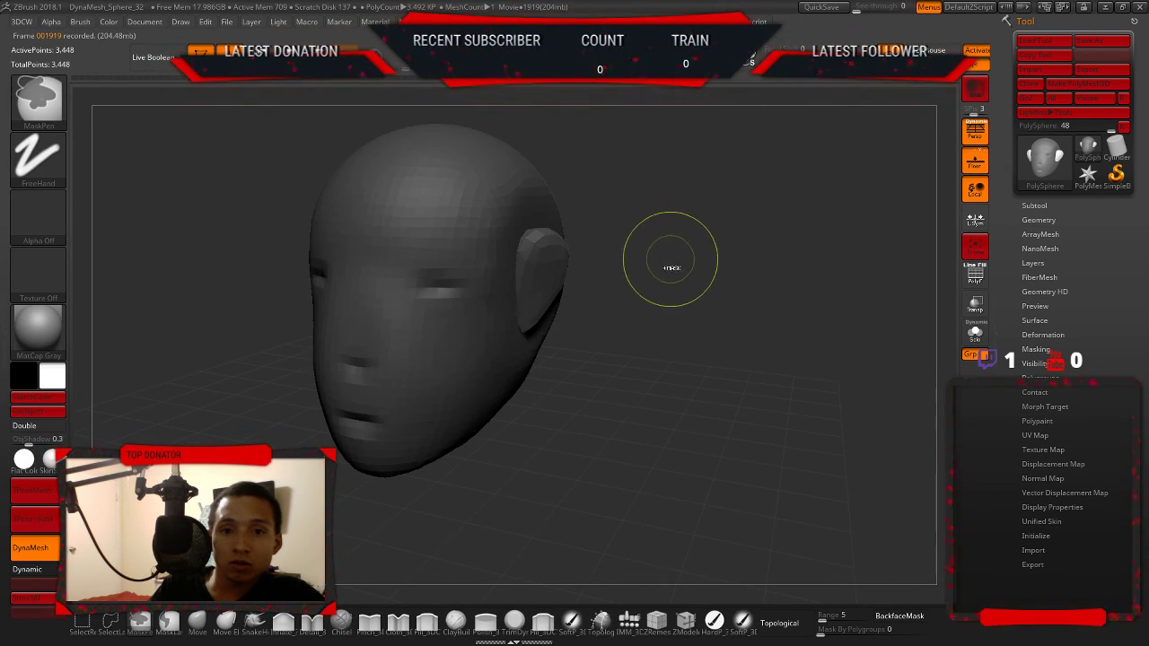
left_click(681, 264, "ctrl")
left_click(682, 264, "ctrl")
left_click(684, 266, "ctrl")
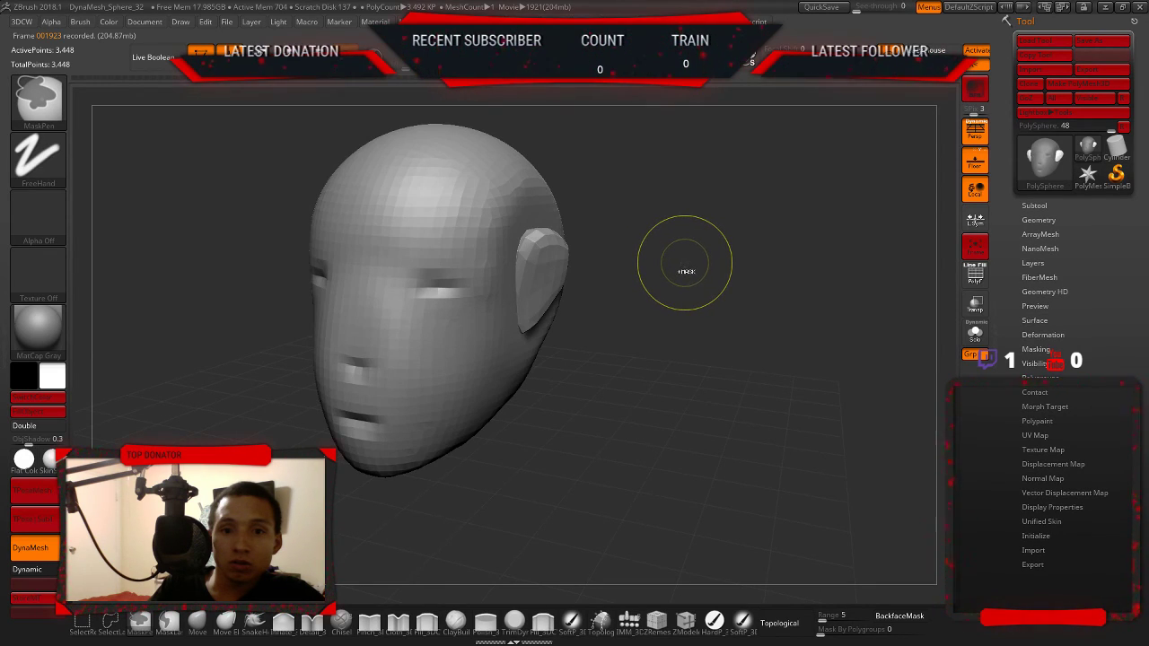
left_click(686, 271, "ctrl")
mouse_move(674, 257)
left_mouse_down()
mouse_move(687, 259)
mouse_move(630, 291)
mouse_move(677, 256)
mouse_move(654, 277)
mouse_move(636, 266)
left_mouse_up()
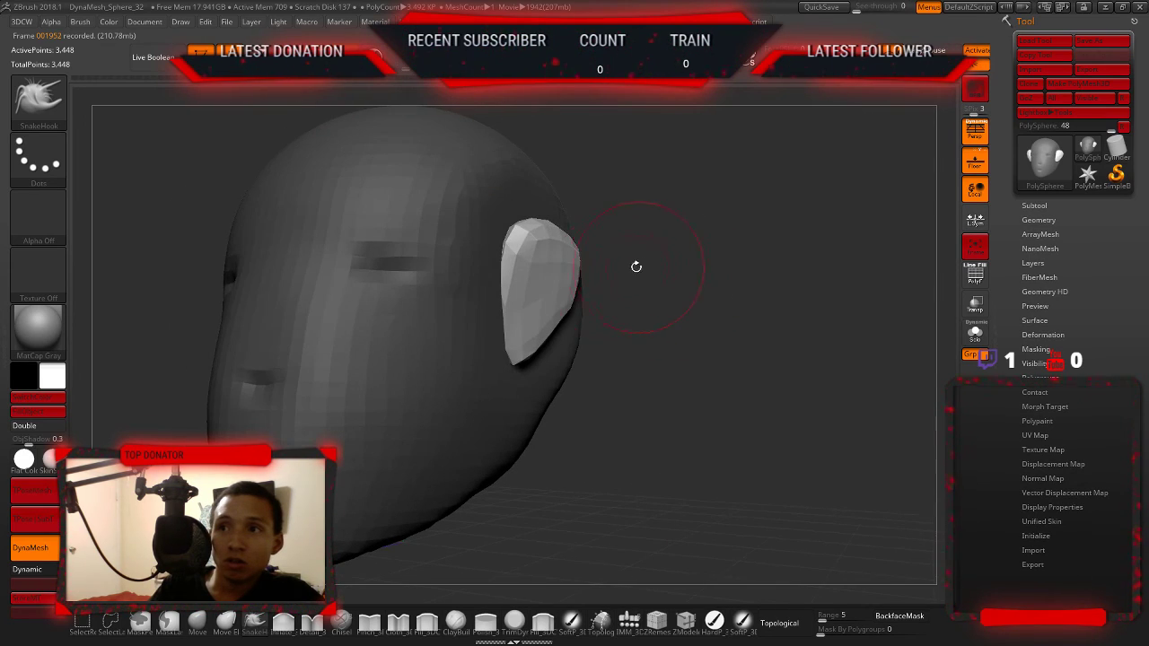
- Smooth both ears slightly after orbiting to reach their edges
left_click_drag(680, 234, 575, 231)
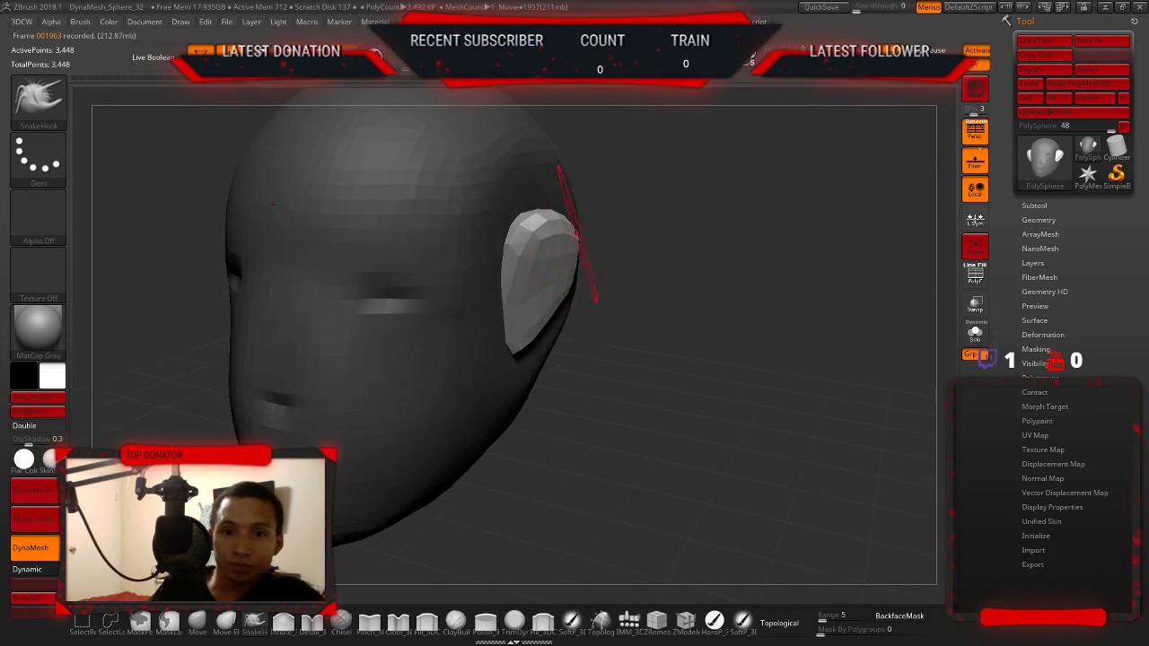
mouse_move(644, 224)
left_mouse_down()
mouse_move(579, 266)
mouse_move(667, 318)
mouse_move(685, 269)
mouse_move(573, 301)
left_mouse_up()
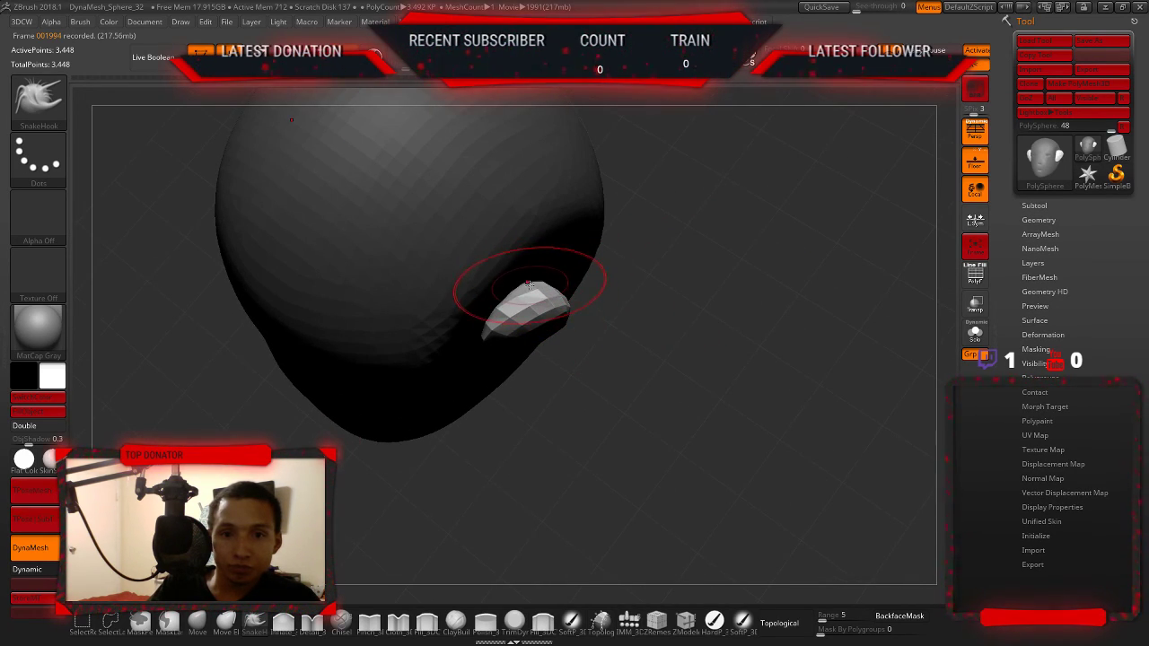
key("shift")
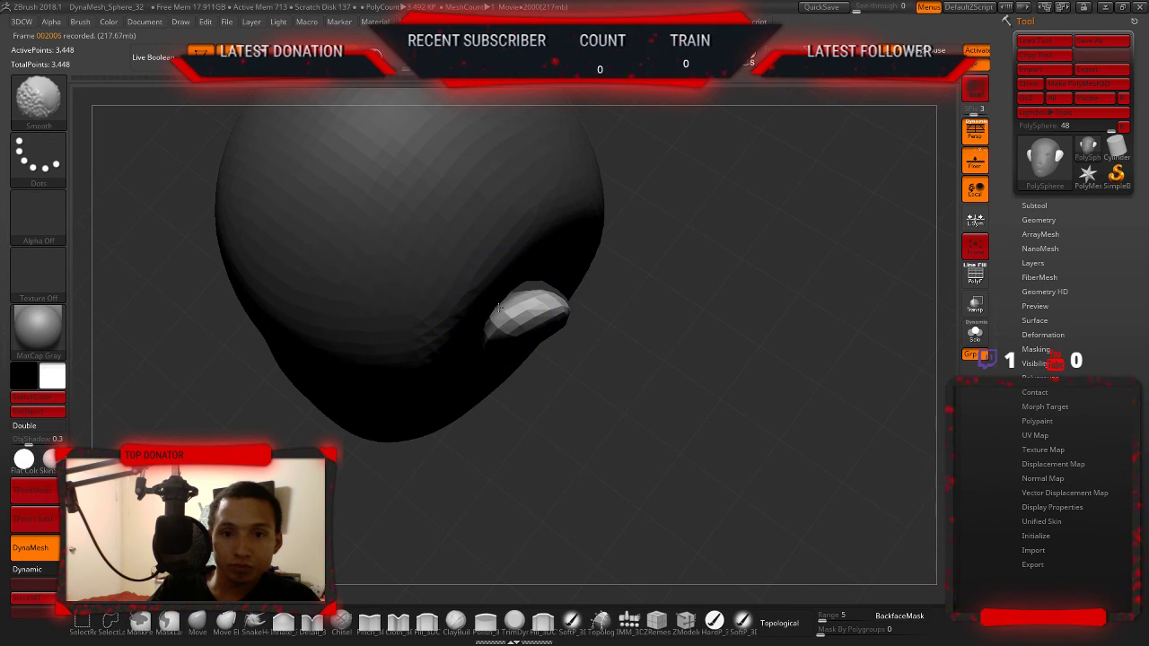
mouse_move(499, 308)
left_mouse_down()
mouse_move(680, 205)
mouse_move(679, 280)
left_mouse_up()
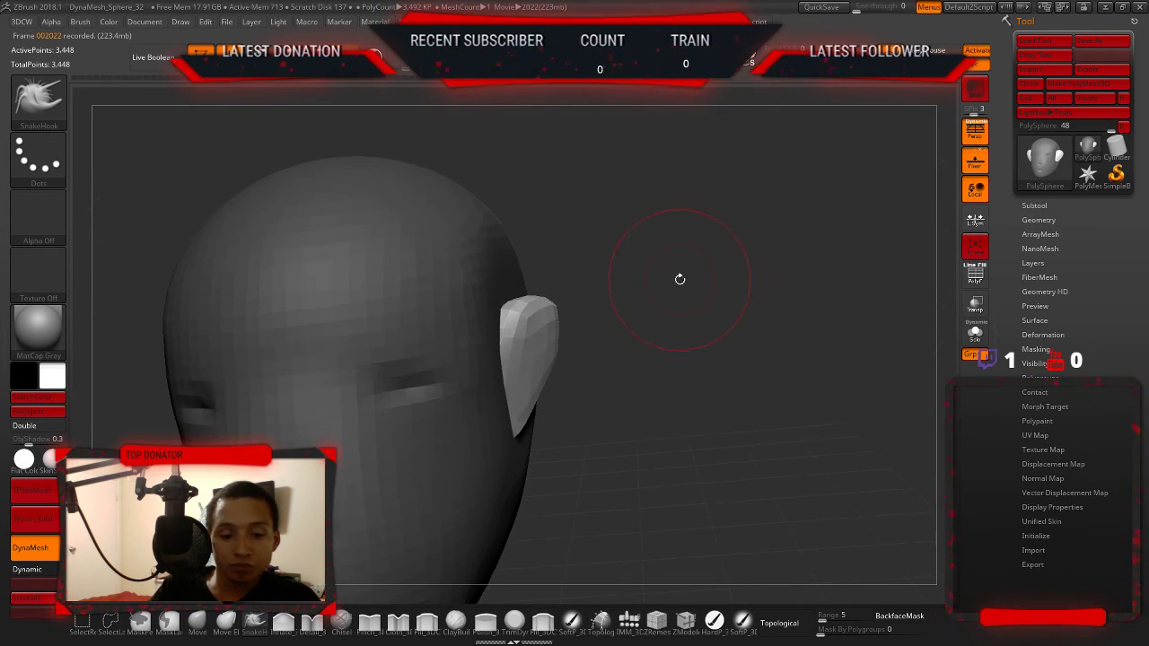
left_click_drag(637, 311, 612, 319, "shift")
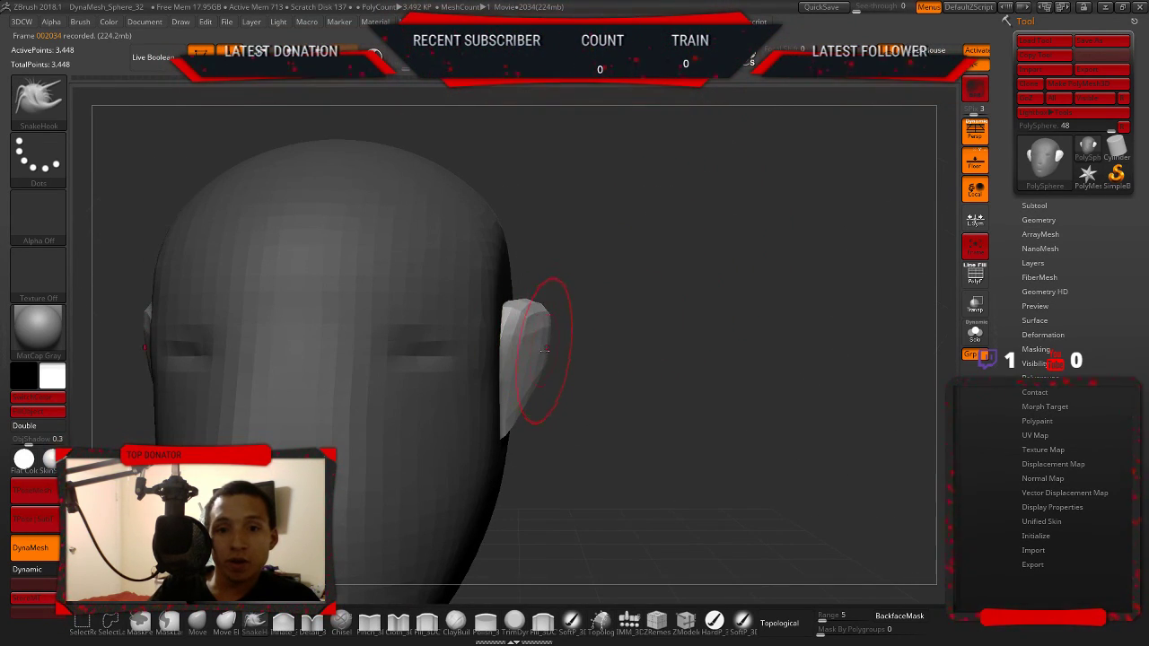
left_click_drag(523, 309, 582, 339)
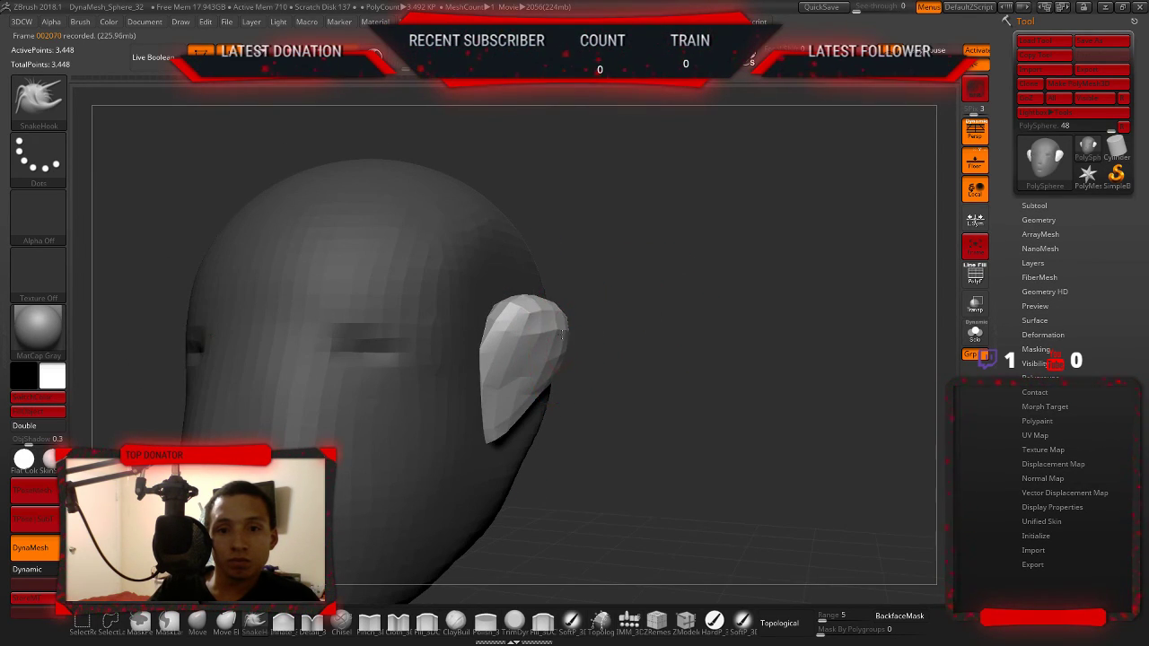
mouse_move(670, 314)
left_mouse_down()
mouse_move(661, 321)
mouse_move(731, 320)
mouse_move(626, 234)
mouse_move(641, 340)
left_mouse_up()
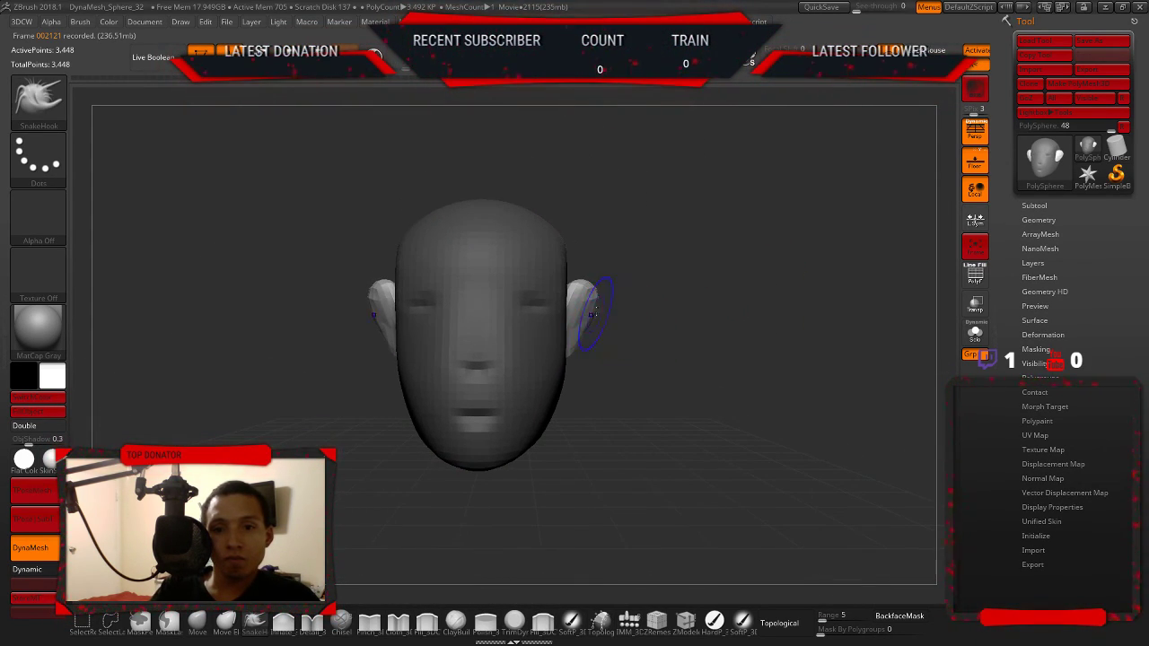
left_click_drag(592, 312, 591, 301, "shift")
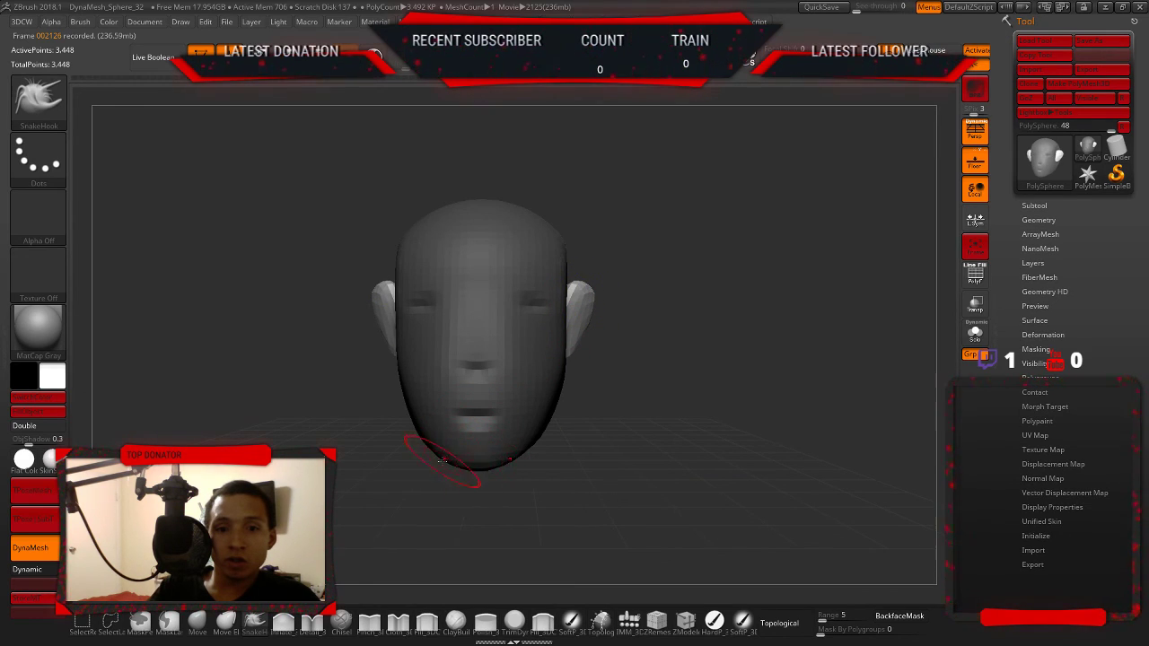
- Lift both ears slightly upward with symmetric SnakeHook
mouse_move(440, 460)
left_mouse_down()
mouse_move(679, 367)
mouse_move(640, 340)
left_mouse_up()
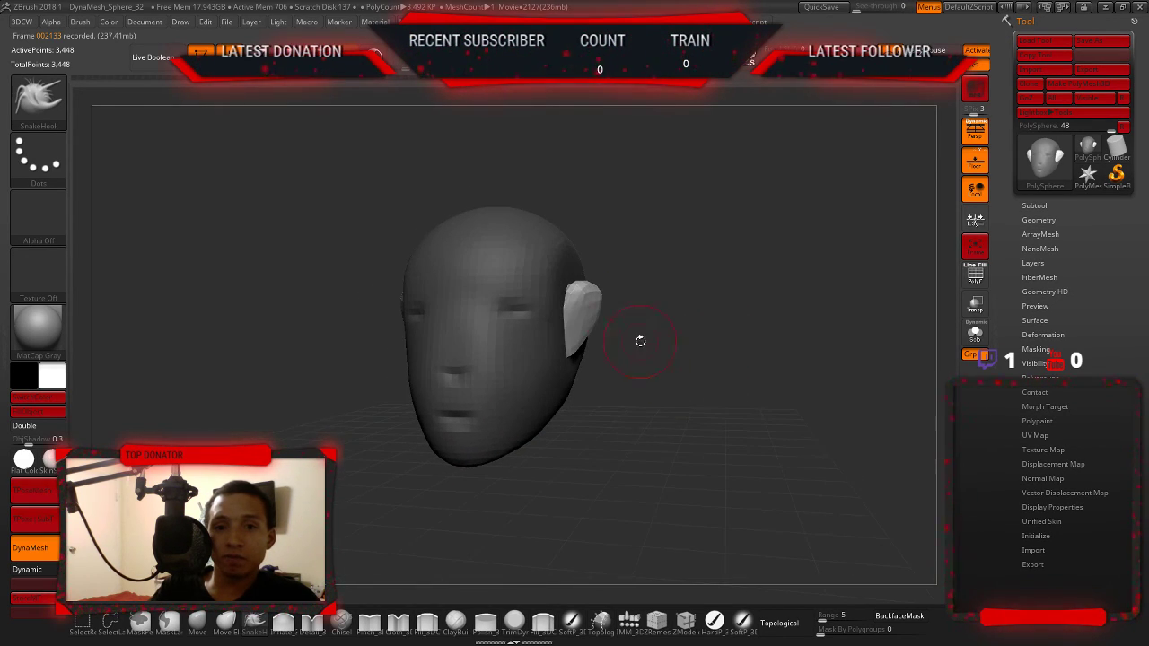
mouse_move(606, 304)
left_mouse_down()
mouse_move(685, 326)
mouse_move(659, 327)
left_mouse_up()
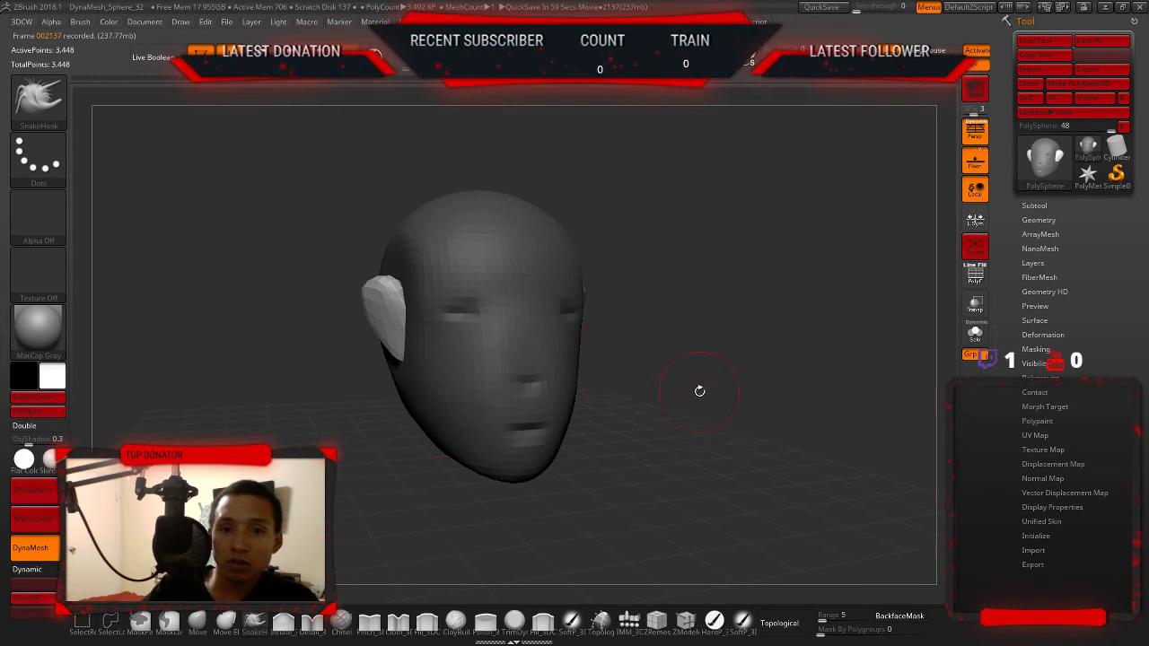
left_click_drag(699, 391, 698, 329)
left_click_drag(678, 326, 679, 325)
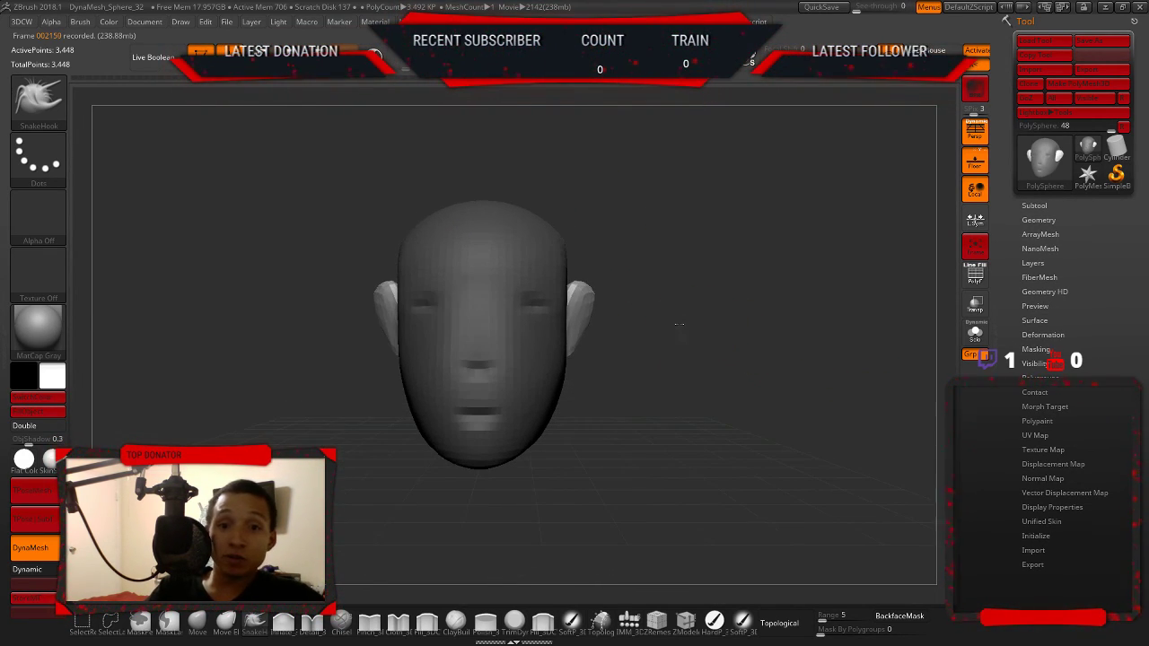
scroll(684, 320, "up", 3)
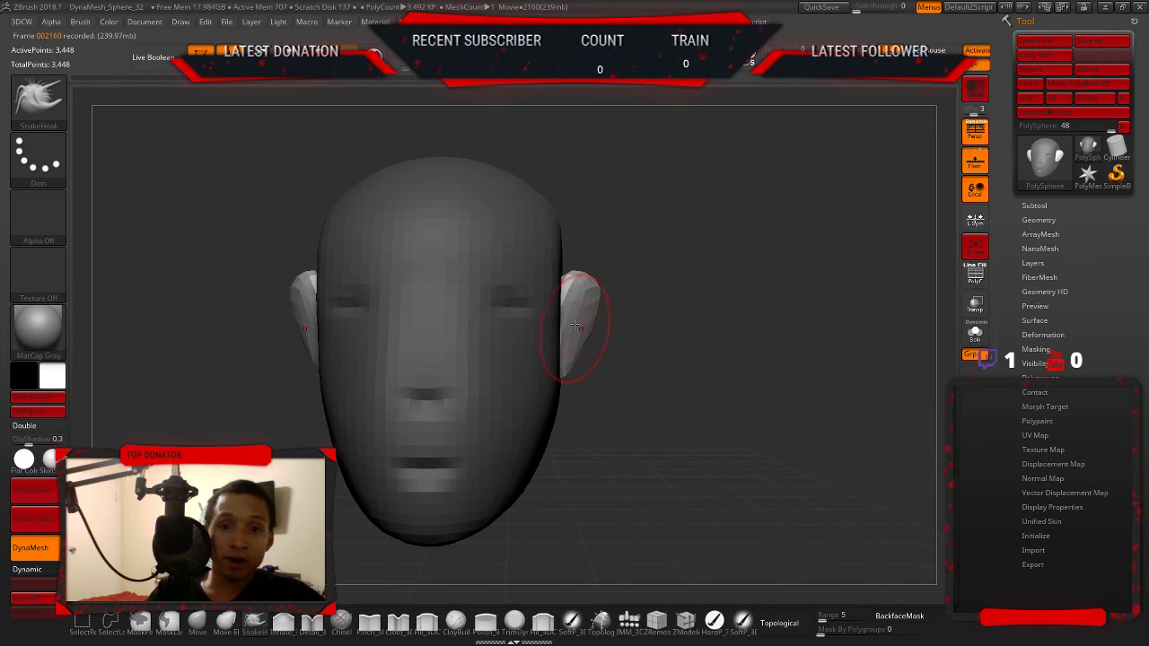
left_click_drag(585, 292, 585, 277)
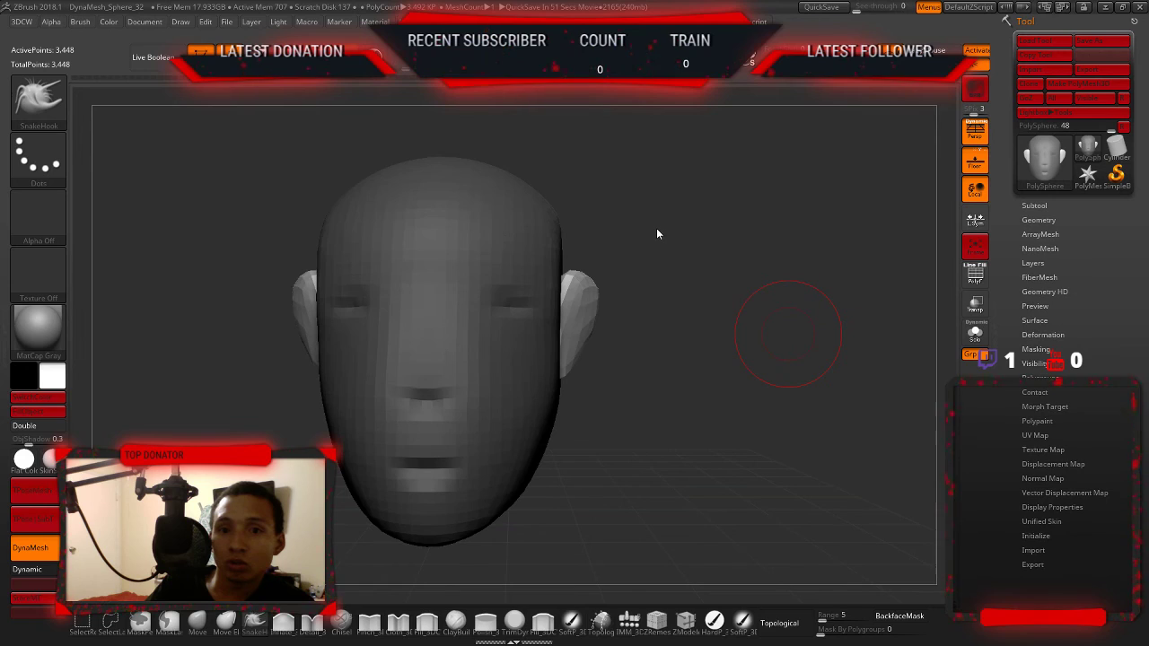
- Select ClayBuildup and re-DynaMesh the head into even geometry
key("b")
key("c")
key("b")
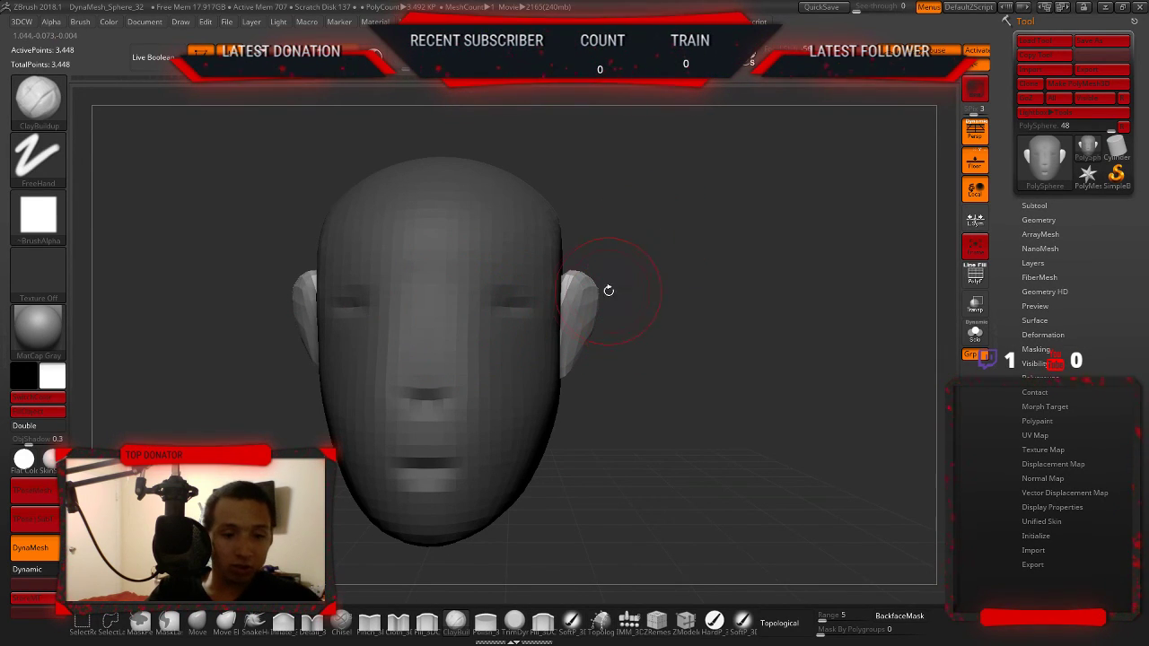
key("space")
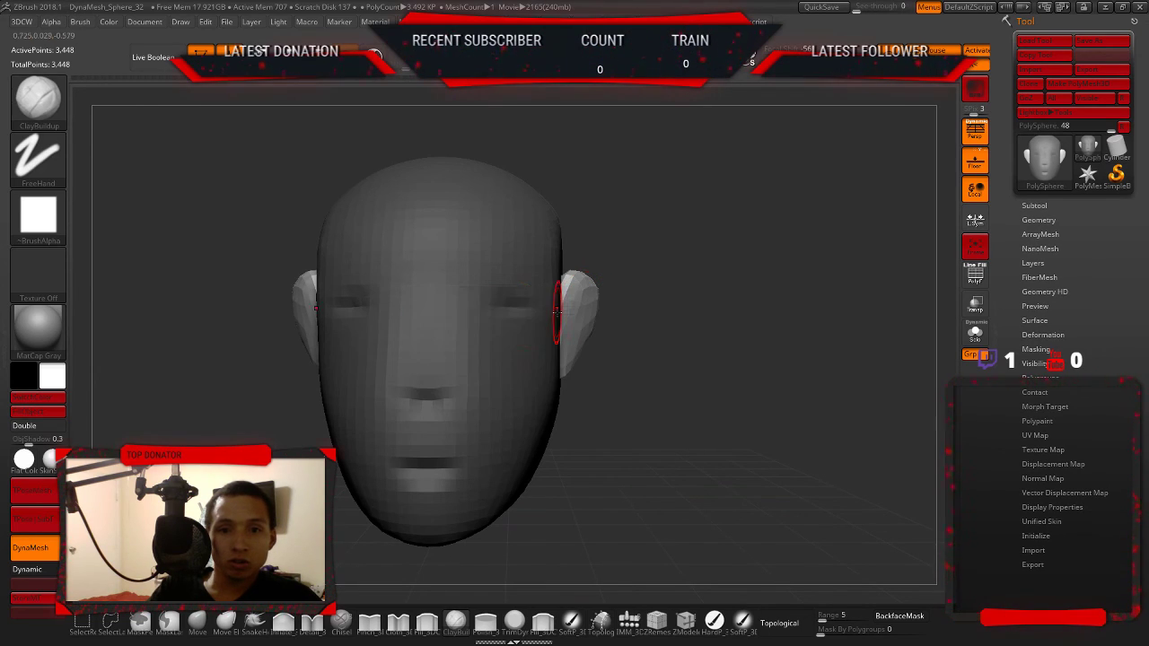
key("space")
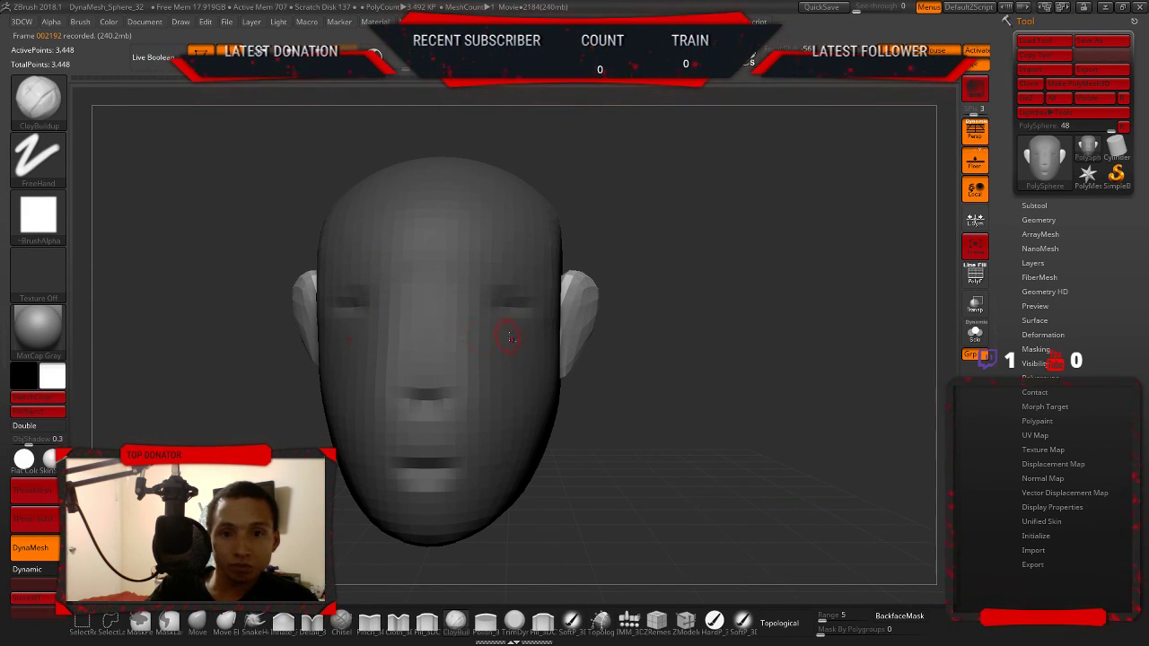
left_click_drag(807, 294, 786, 319, "ctrl")
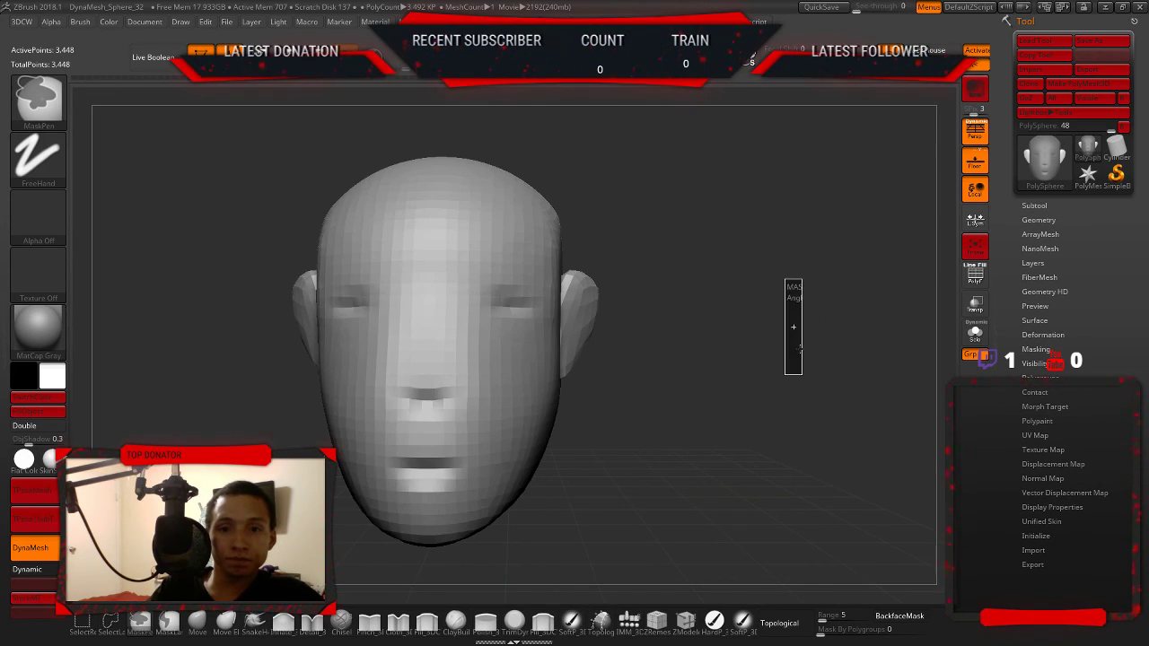
- Deepen both eye sockets symmetrically, then smooth and fill them in
left_click_drag(734, 351, 594, 321)
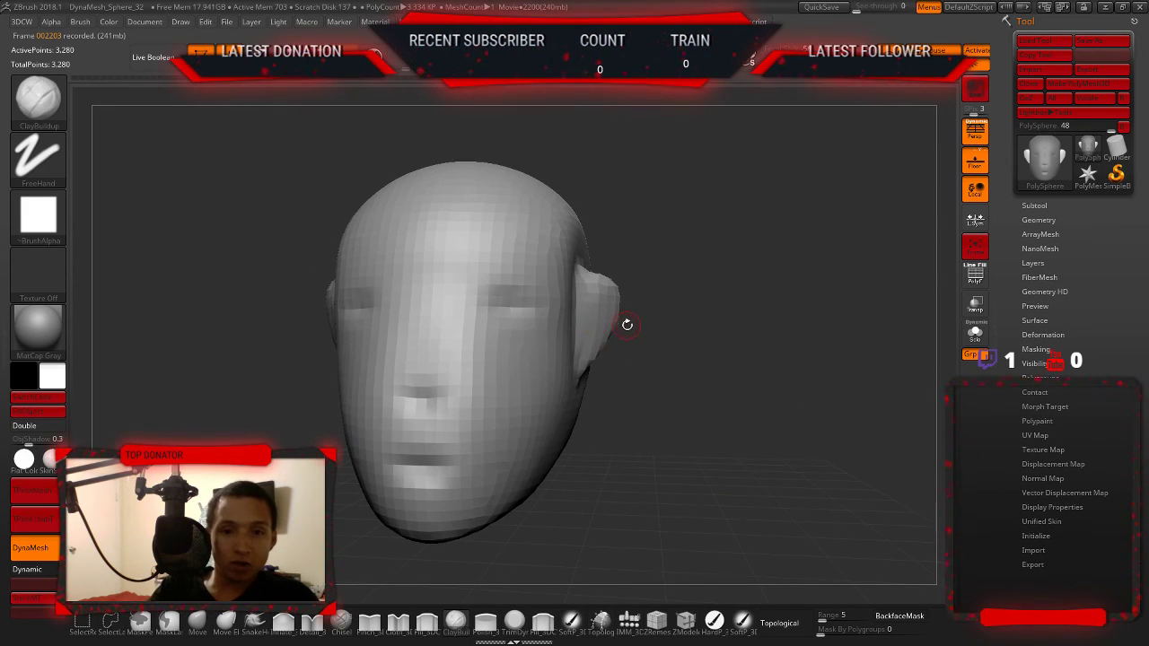
mouse_move(500, 316)
left_mouse_down("alt")
mouse_move(482, 336)
mouse_move(511, 332)
left_mouse_up("alt")
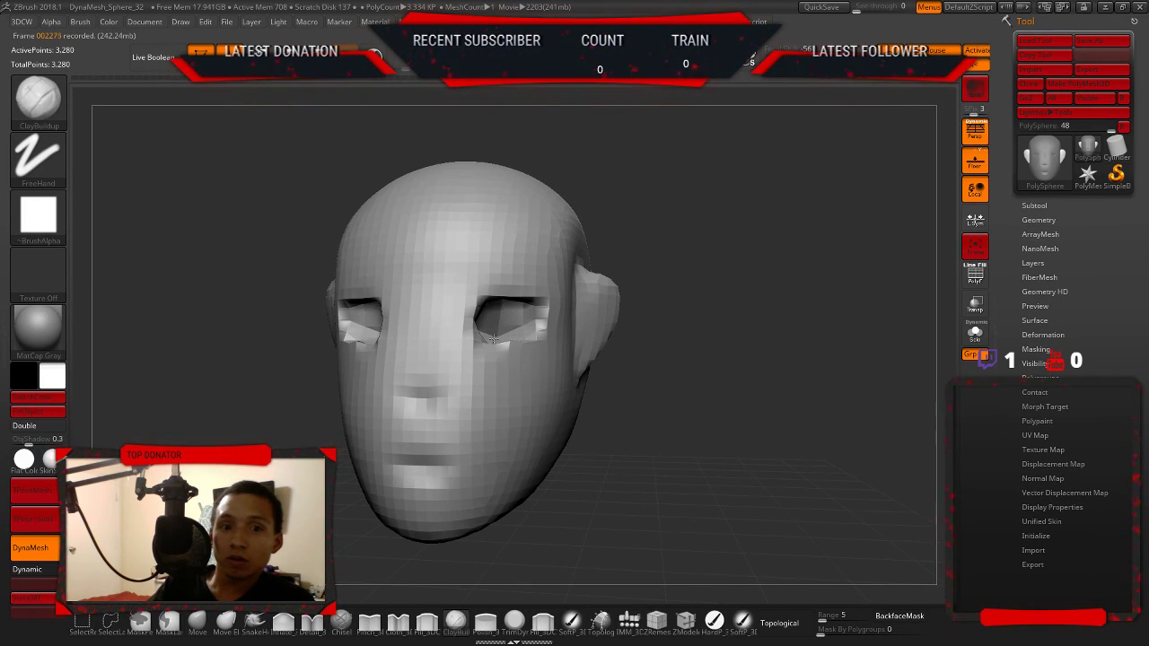
left_click_drag(875, 445, 820, 398)
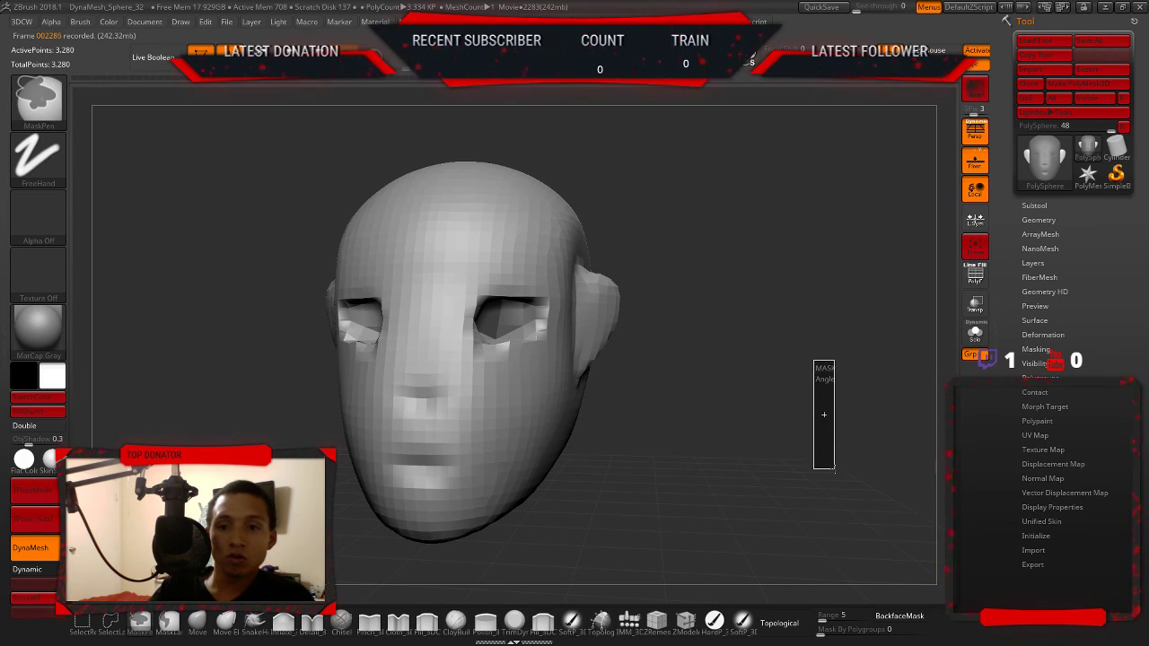
left_click_drag(789, 337, 676, 329)
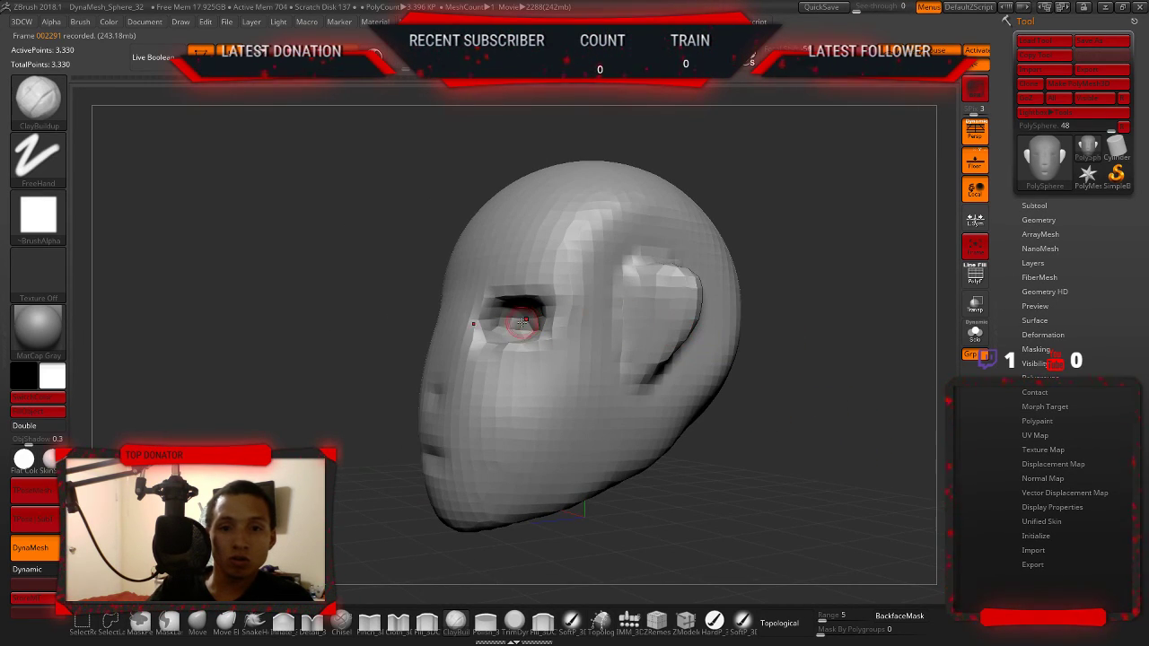
left_click_drag(489, 332, 521, 319, "shift")
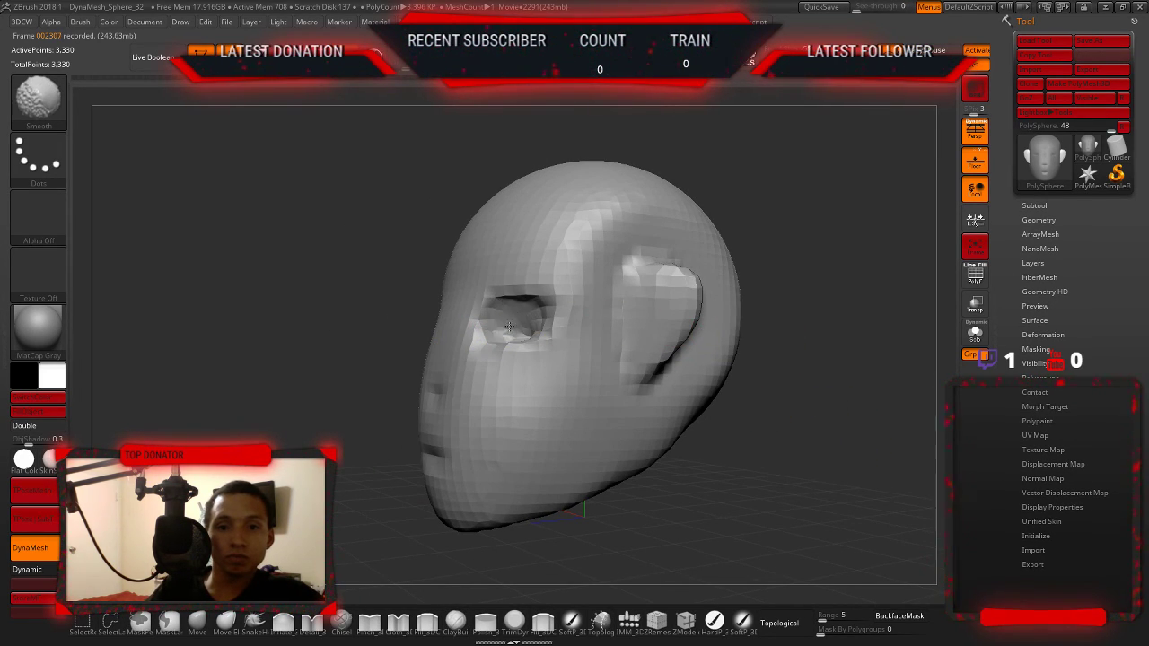
left_click_drag(737, 409, 808, 428)
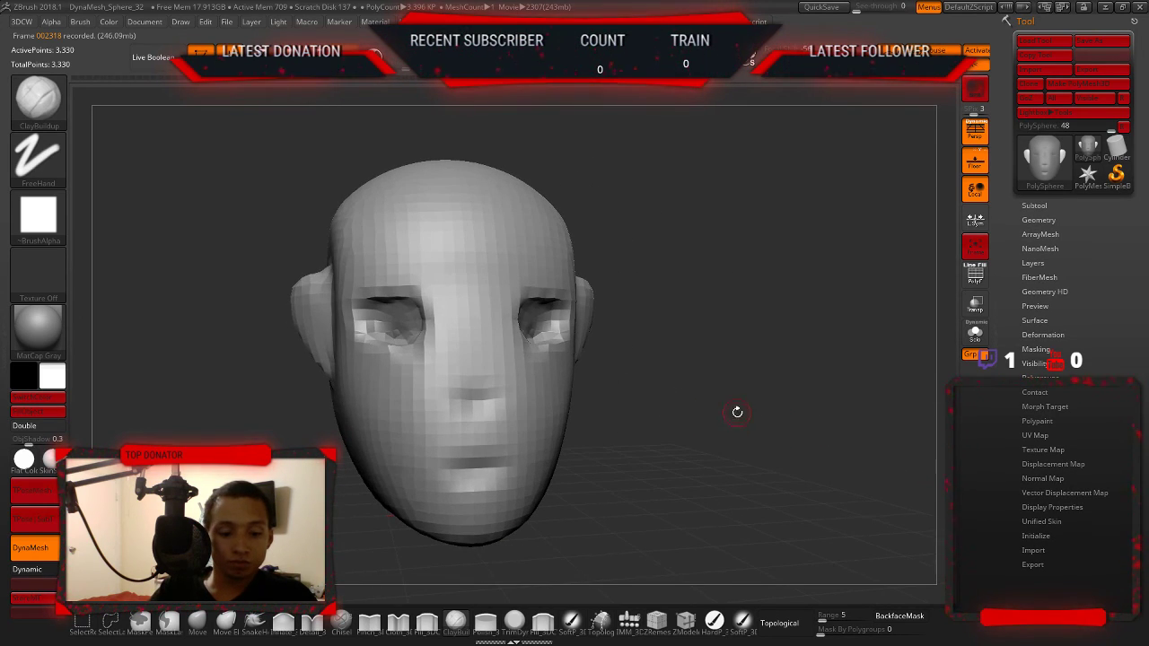
left_click_drag(736, 412, 628, 357)
left_click_drag(533, 318, 537, 336, "shift")
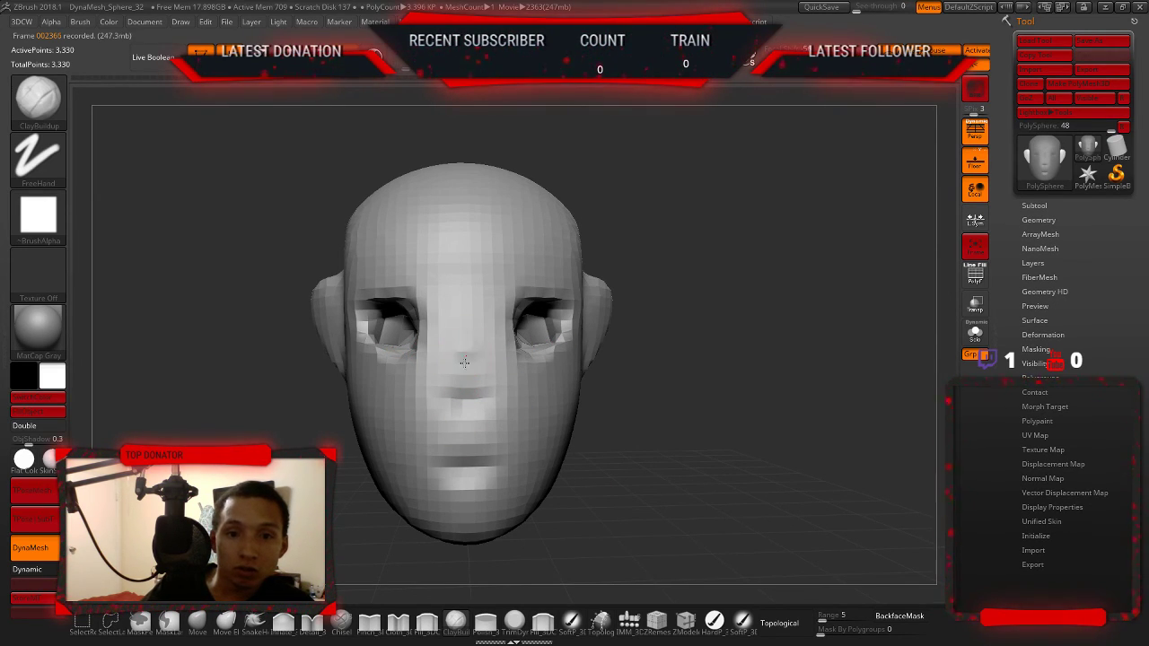
- Build up a nose between eyes and mouth, then remesh the head to 3,334 points
mouse_move(464, 361)
left_mouse_down()
mouse_move(466, 421)
mouse_move(471, 412)
left_mouse_up()
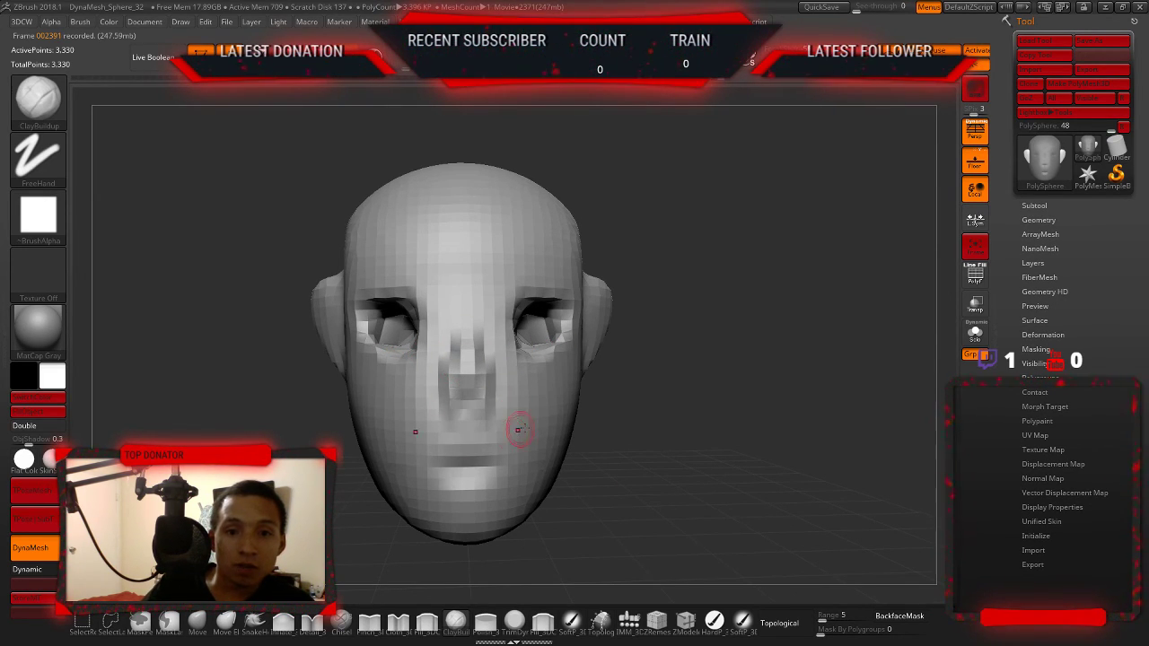
left_click_drag(754, 426, 753, 347, "ctrl")
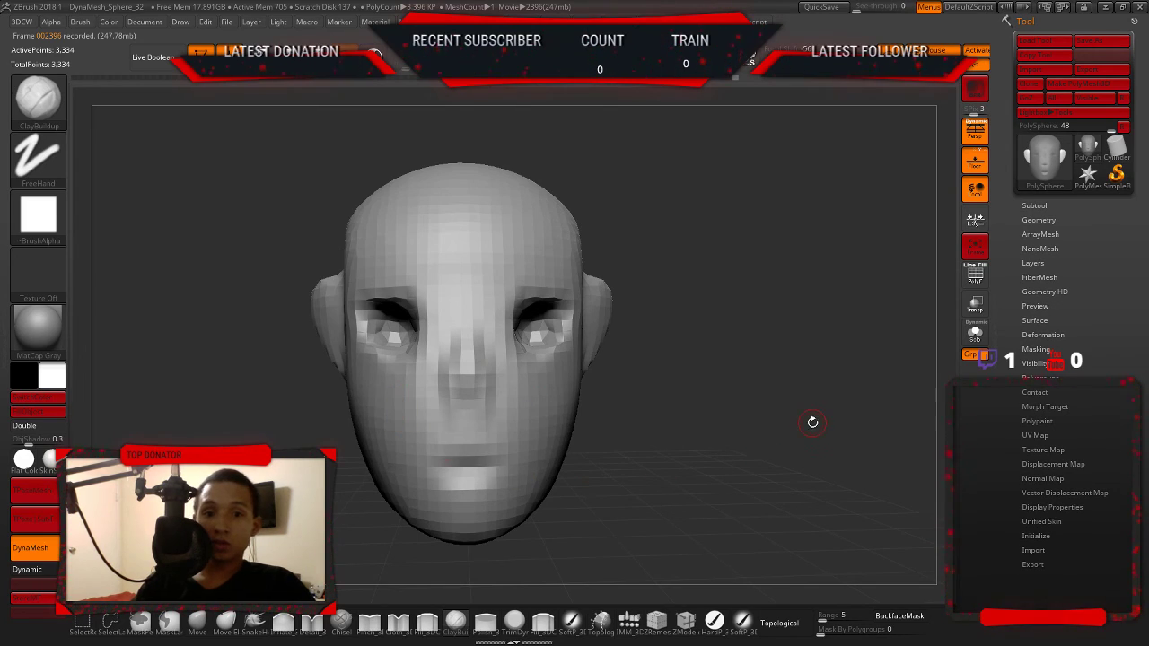
mouse_move(810, 418)
left_mouse_down()
mouse_move(853, 446)
mouse_move(460, 322)
mouse_move(973, 415)
left_mouse_up()
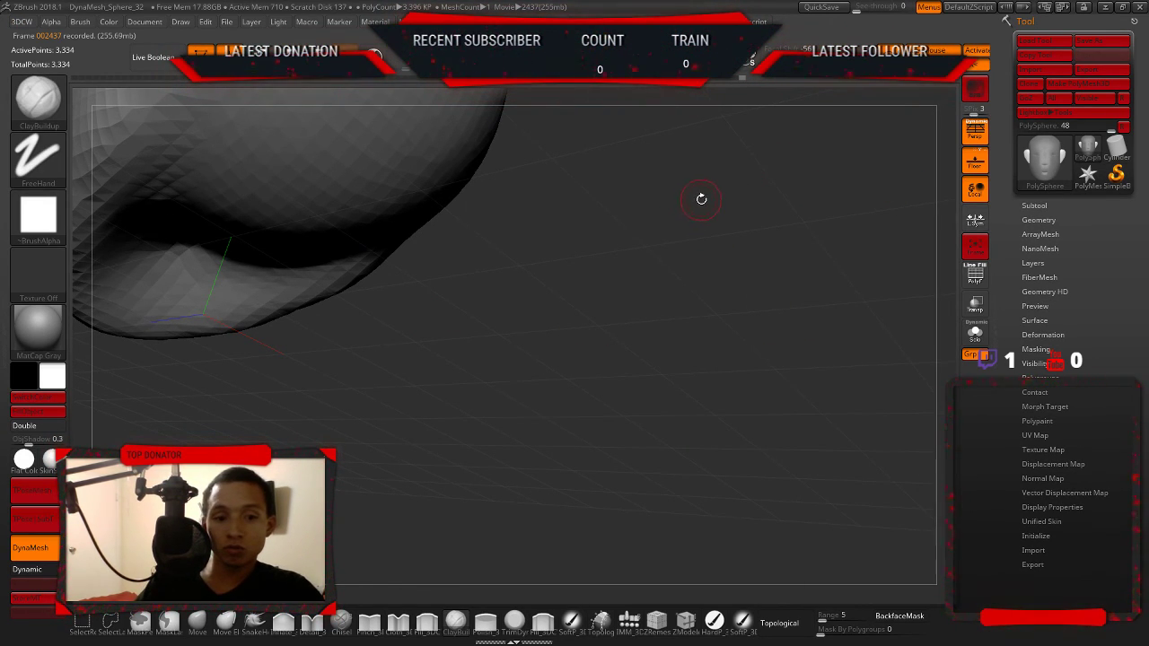
- Raise DynaMesh resolution to remesh at 12,956 points, smooth, and frame the head front-on
key("g")
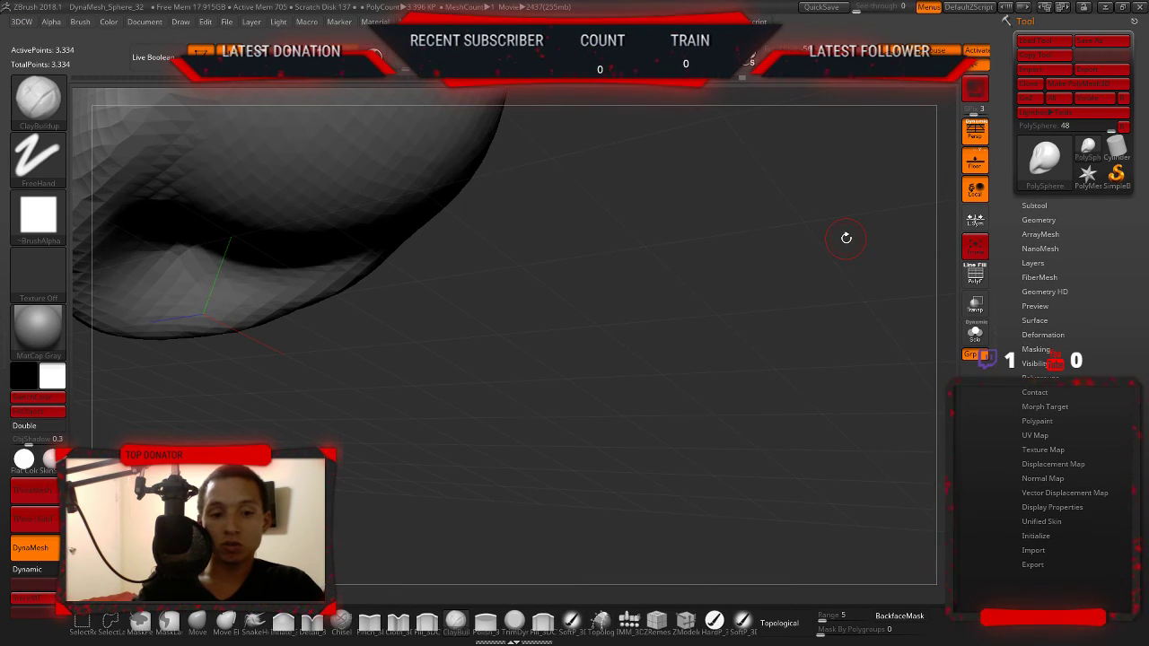
key("space")
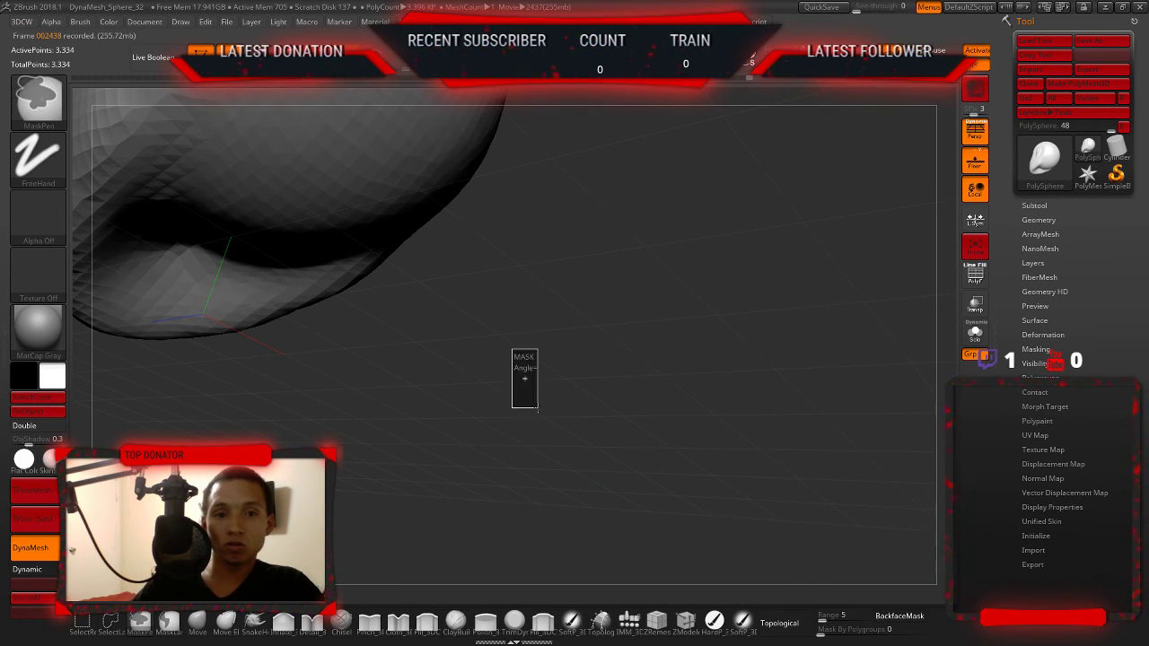
mouse_move(525, 363)
left_mouse_down("ctrl")
mouse_move(559, 374)
mouse_move(557, 354)
left_mouse_up("ctrl")
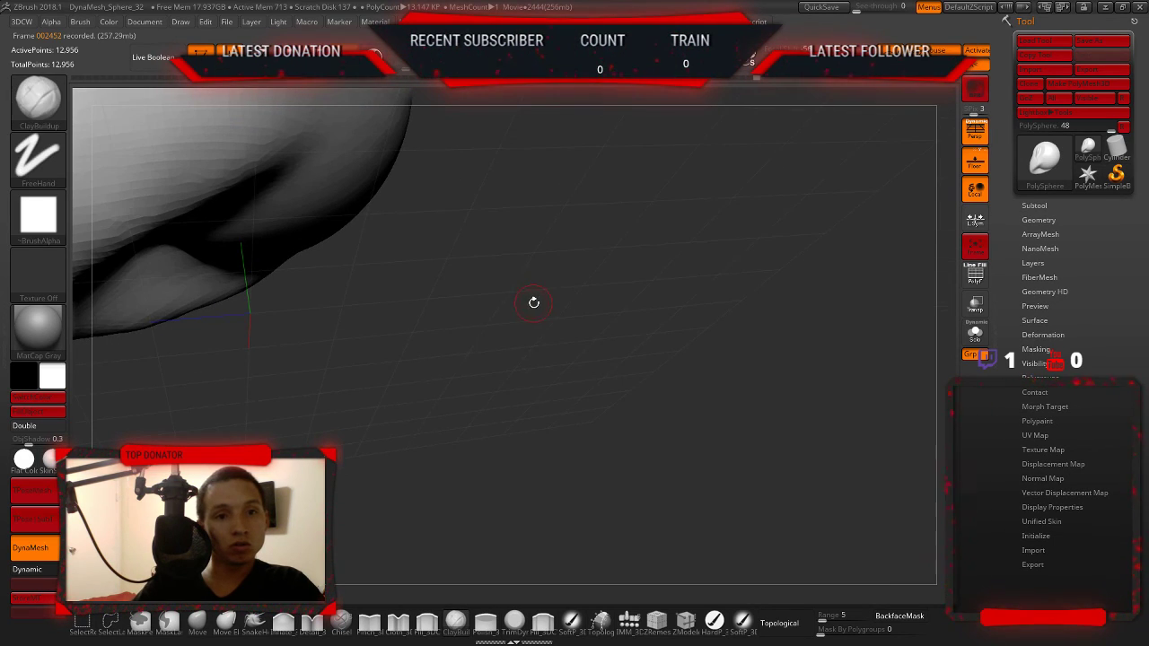
key("s")
key("shift")
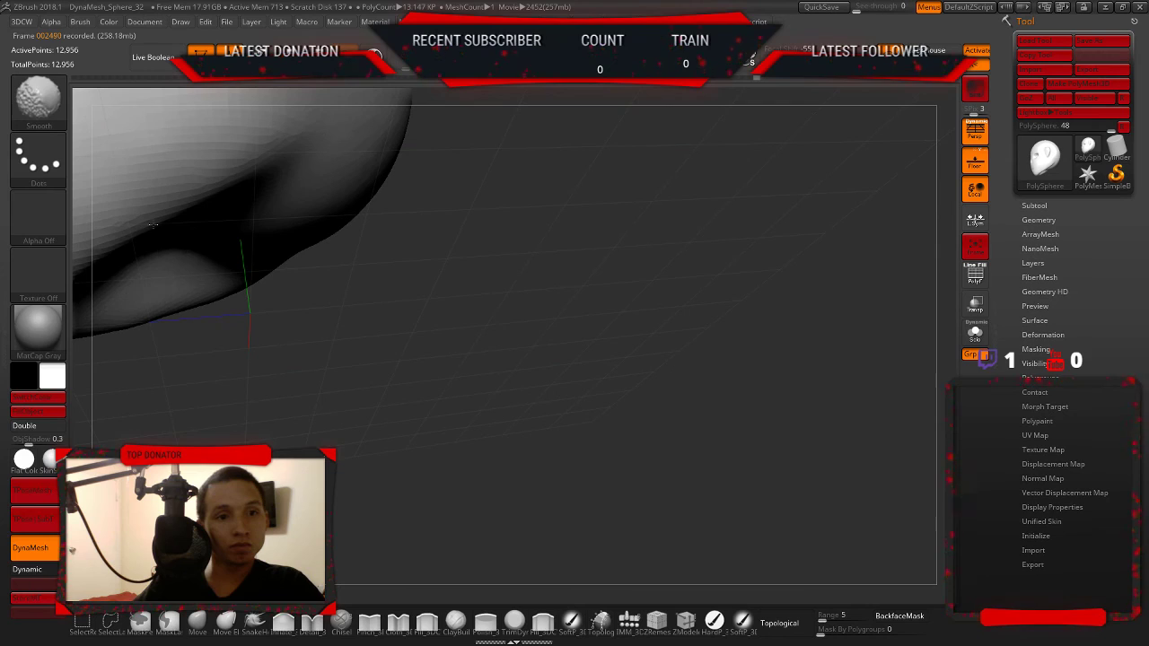
mouse_move(448, 359)
left_mouse_down()
mouse_move(533, 242)
mouse_move(631, 300)
mouse_move(457, 308)
left_mouse_up()
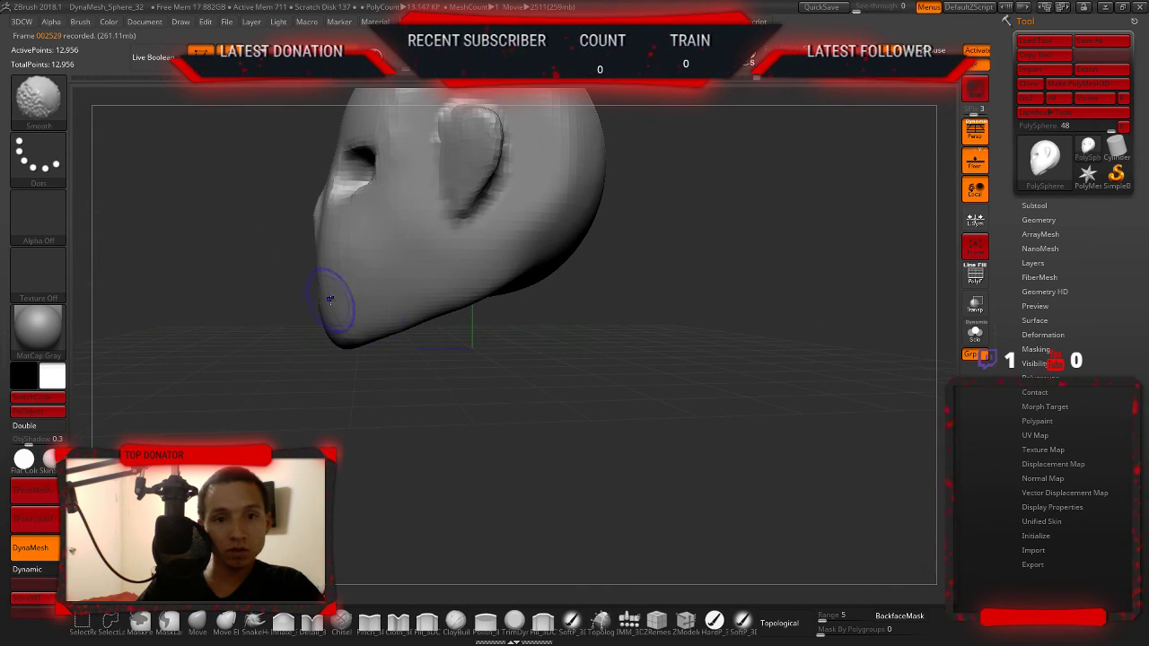
left_click_drag(334, 341, 640, 333)
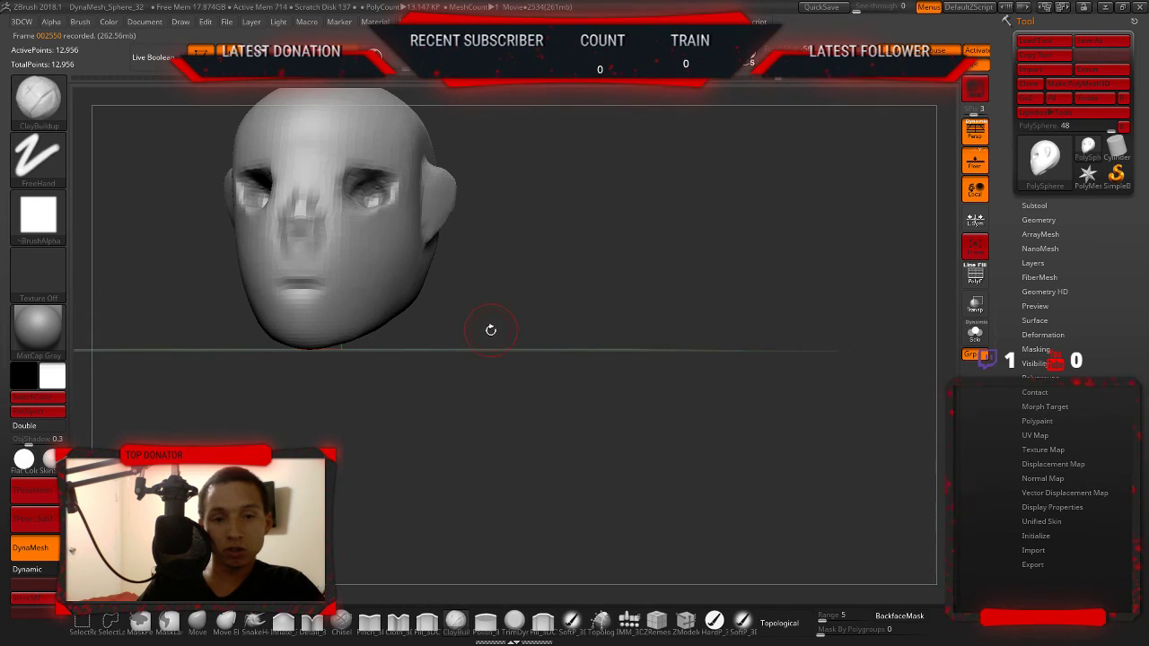
mouse_move(487, 328)
left_mouse_down()
mouse_move(600, 333)
mouse_move(553, 352)
left_mouse_up()
key("s")
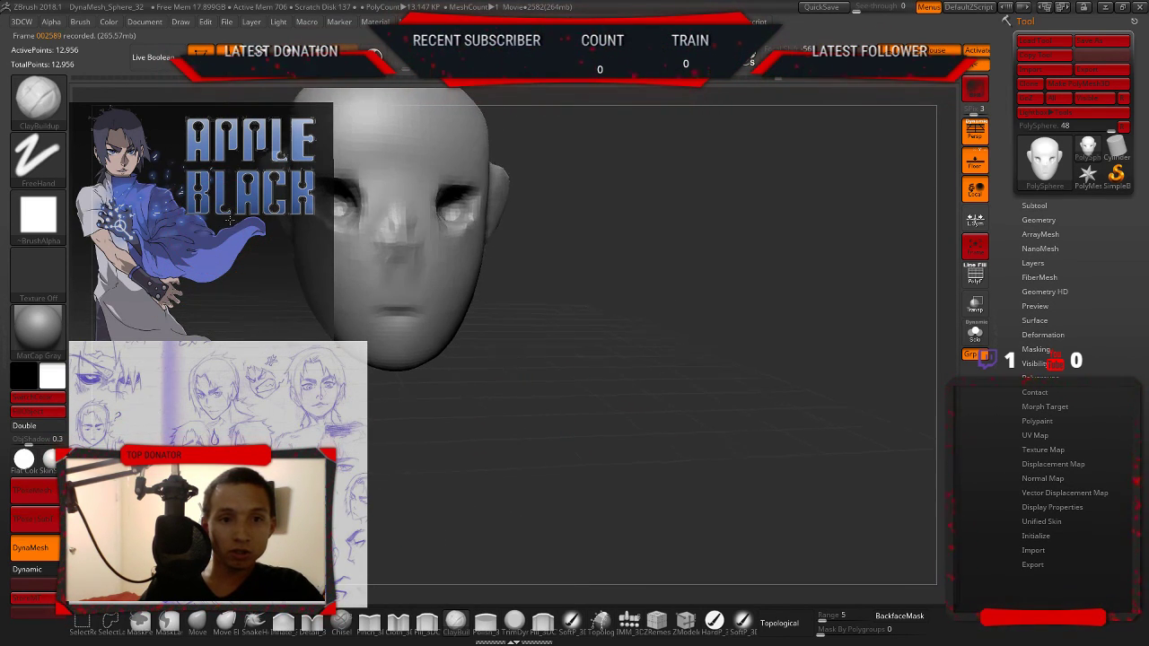
- Move the Apple Black poster and face-sketch references right of the head, then hide them
left_click_drag(220, 219, 206, 211)
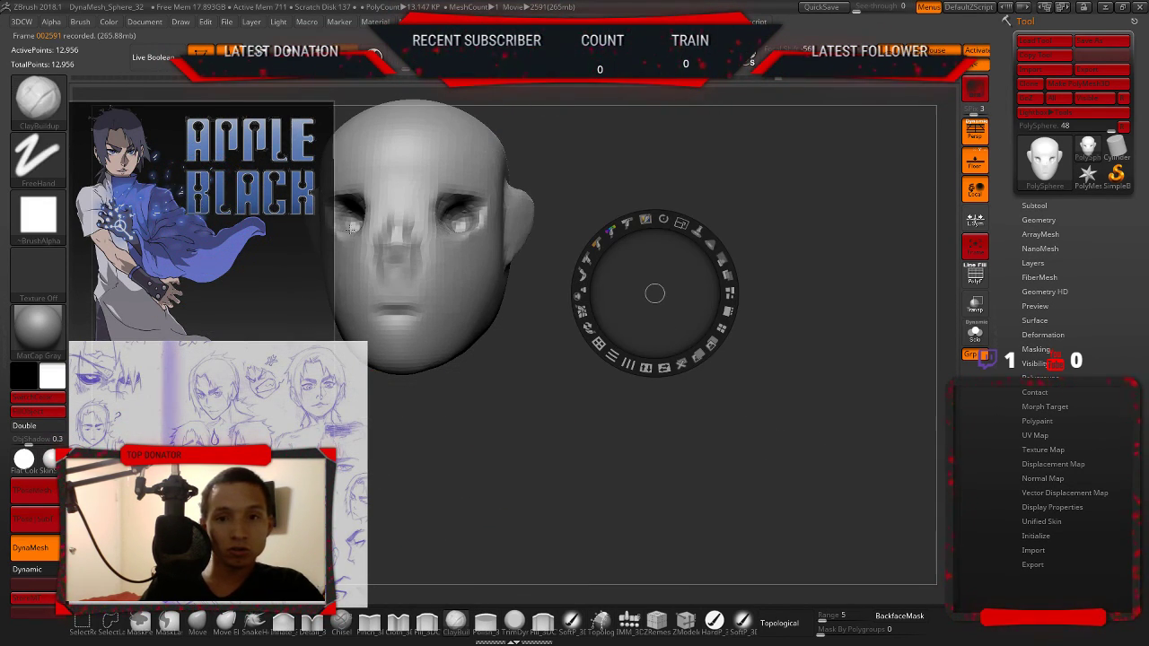
key("space")
left_click_drag(187, 223, 793, 224)
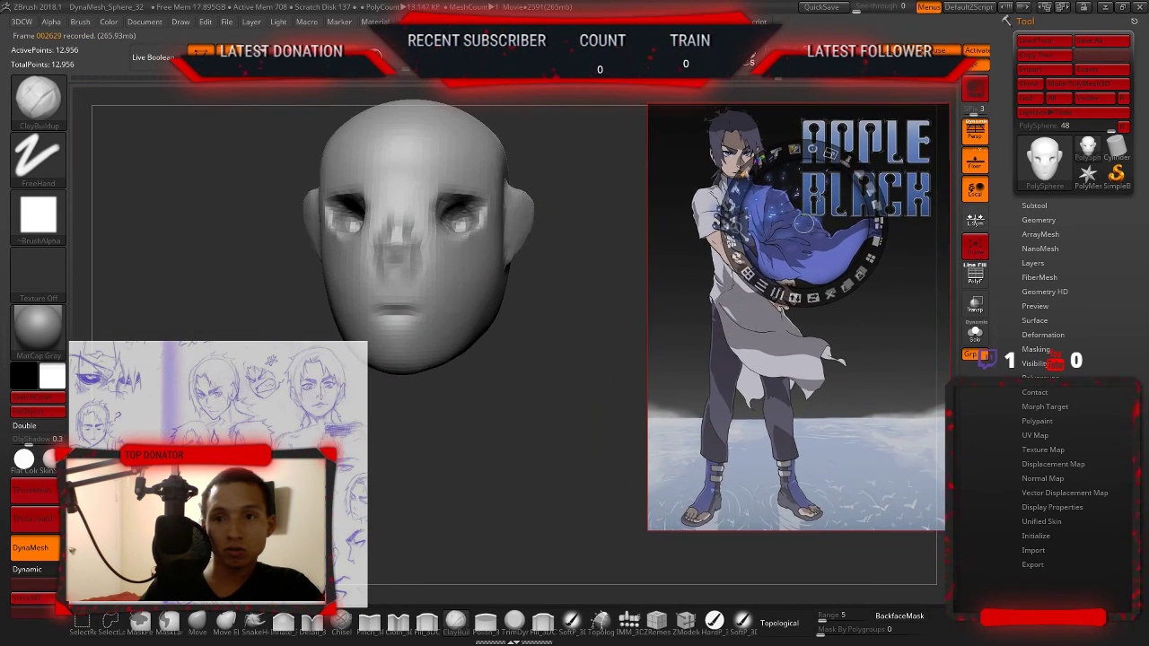
mouse_move(338, 403)
left_mouse_down()
mouse_move(875, 346)
mouse_move(832, 336)
mouse_move(626, 214)
left_mouse_up()
left_click(844, 271)
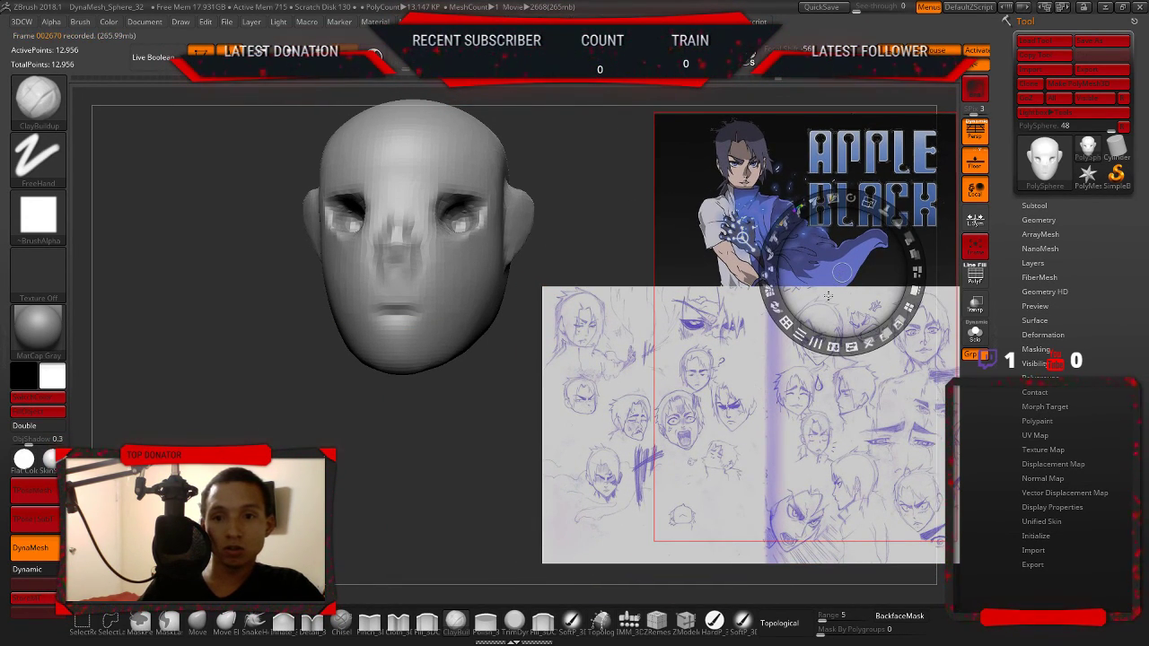
key("z")
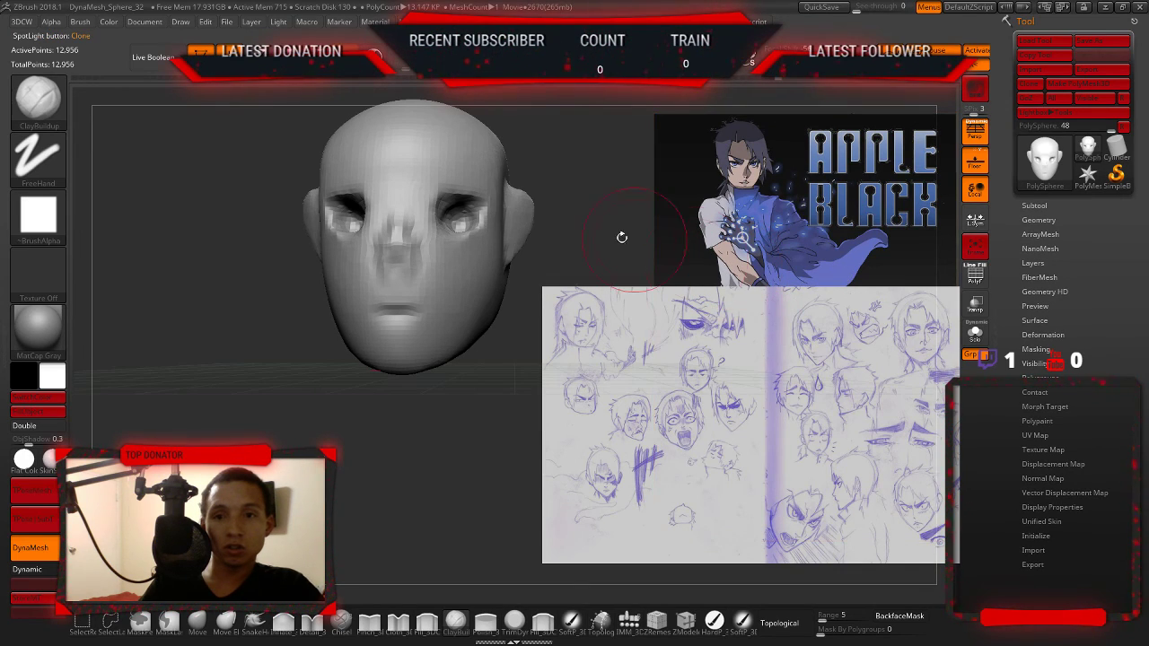
scroll(551, 224, "up", 3)
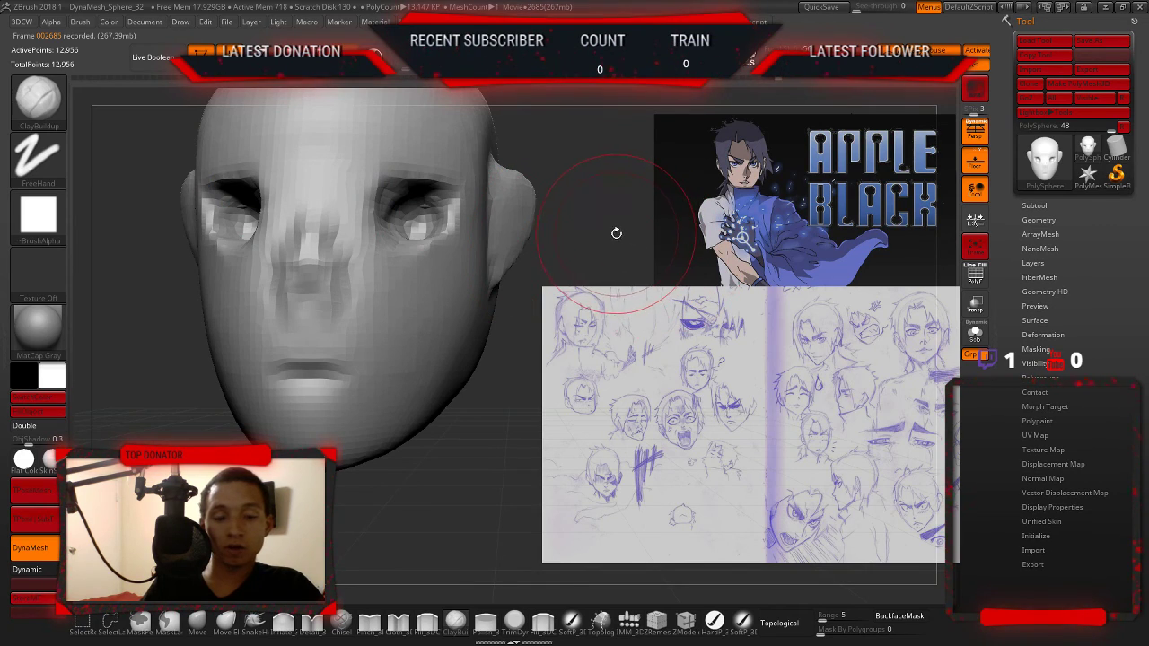
key("shift")
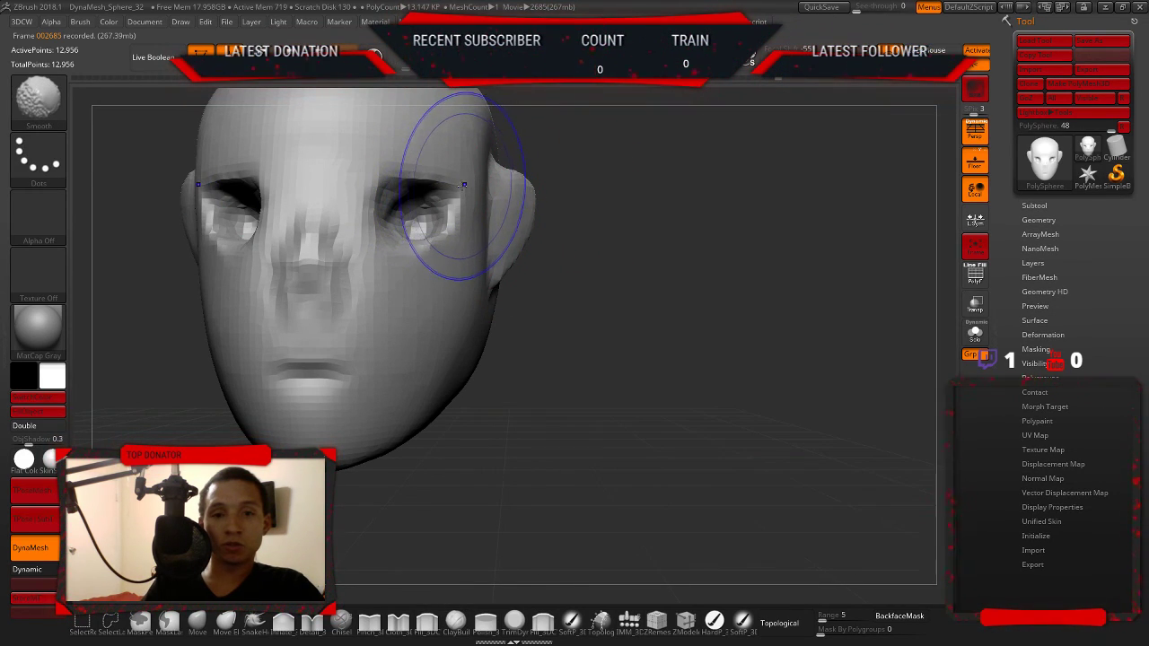
- Hide the reference images, re-sculpt both eye sockets and smooth the nose area flat
key("shift+z")
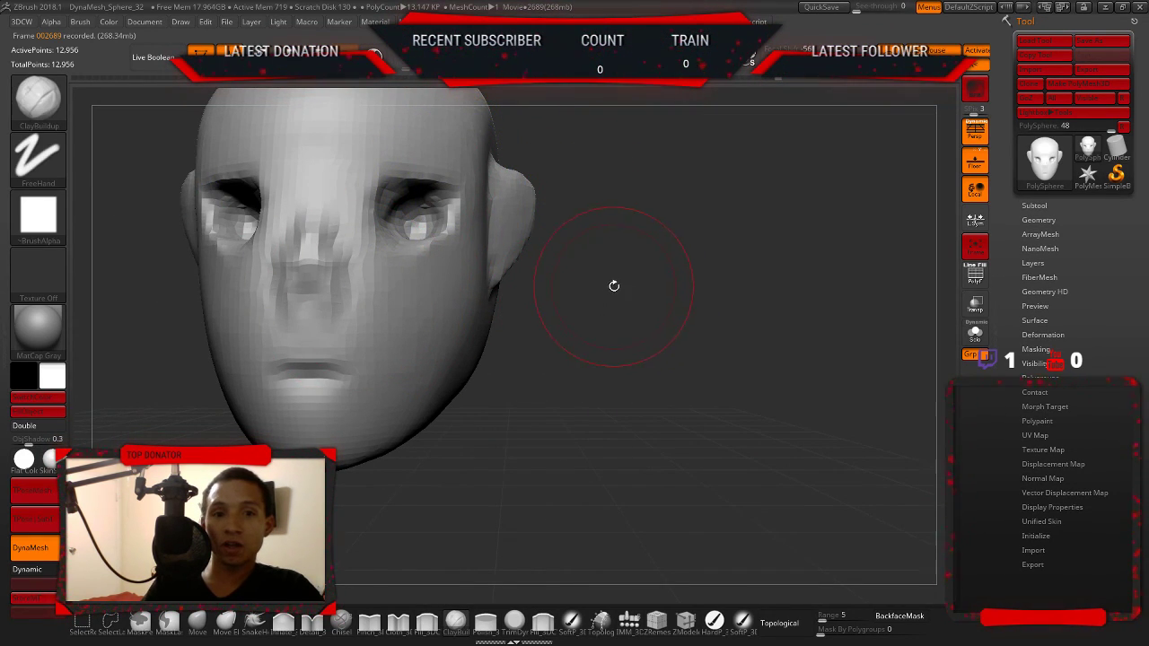
left_click_drag(614, 286, 767, 358, "alt")
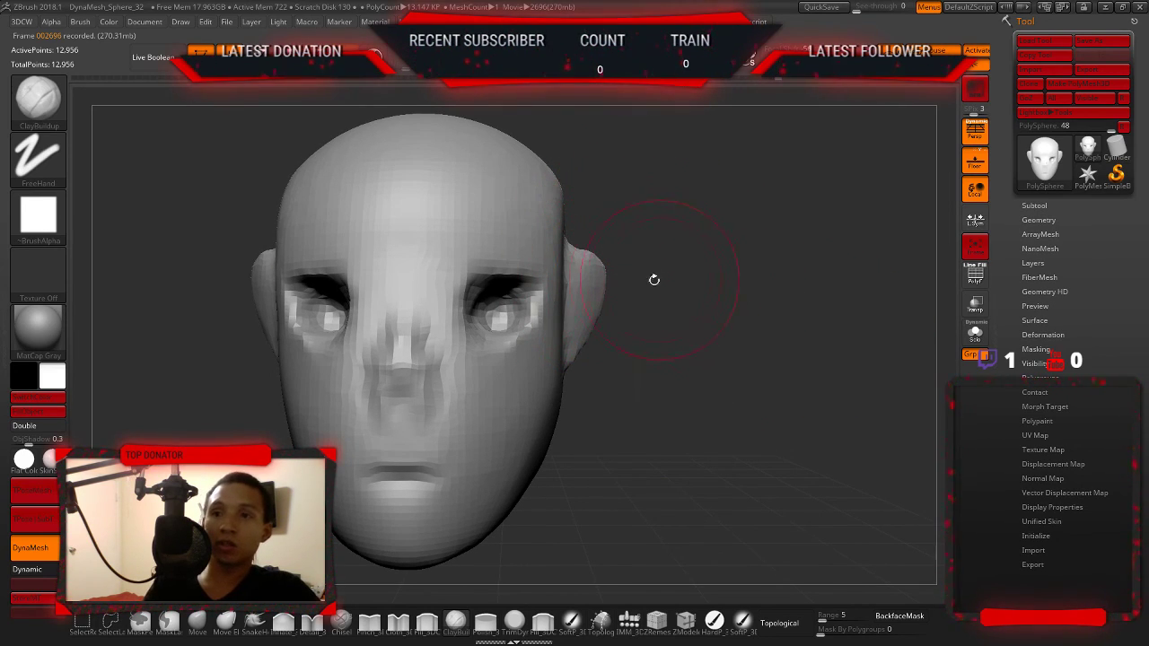
key("s")
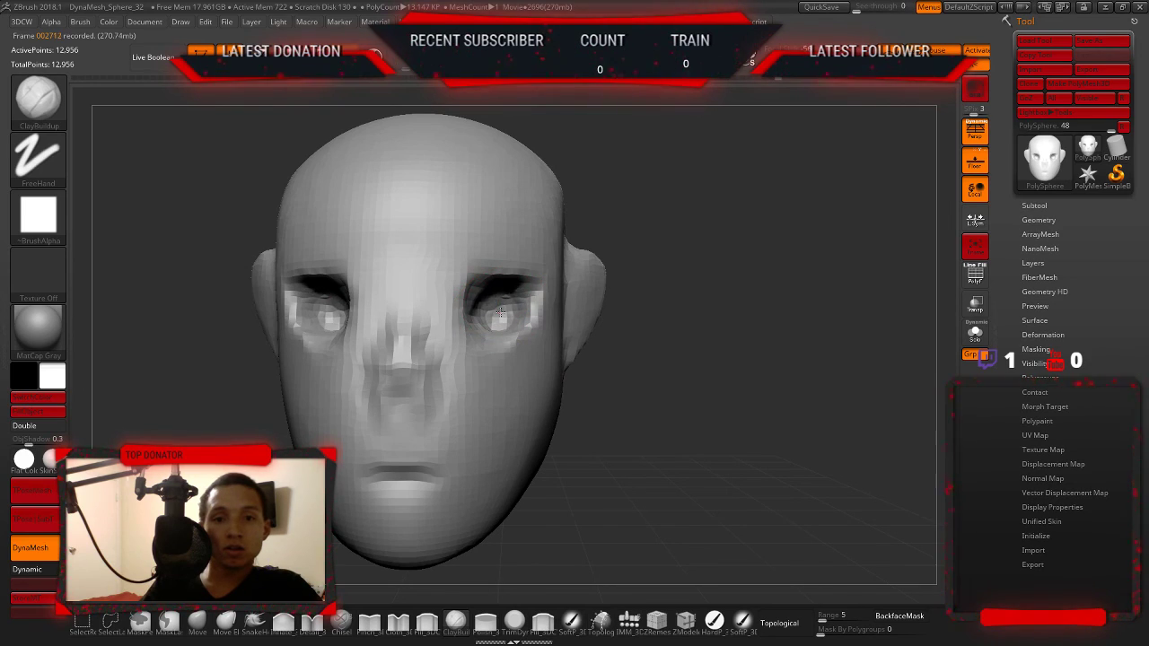
left_click_drag(468, 306, 690, 284)
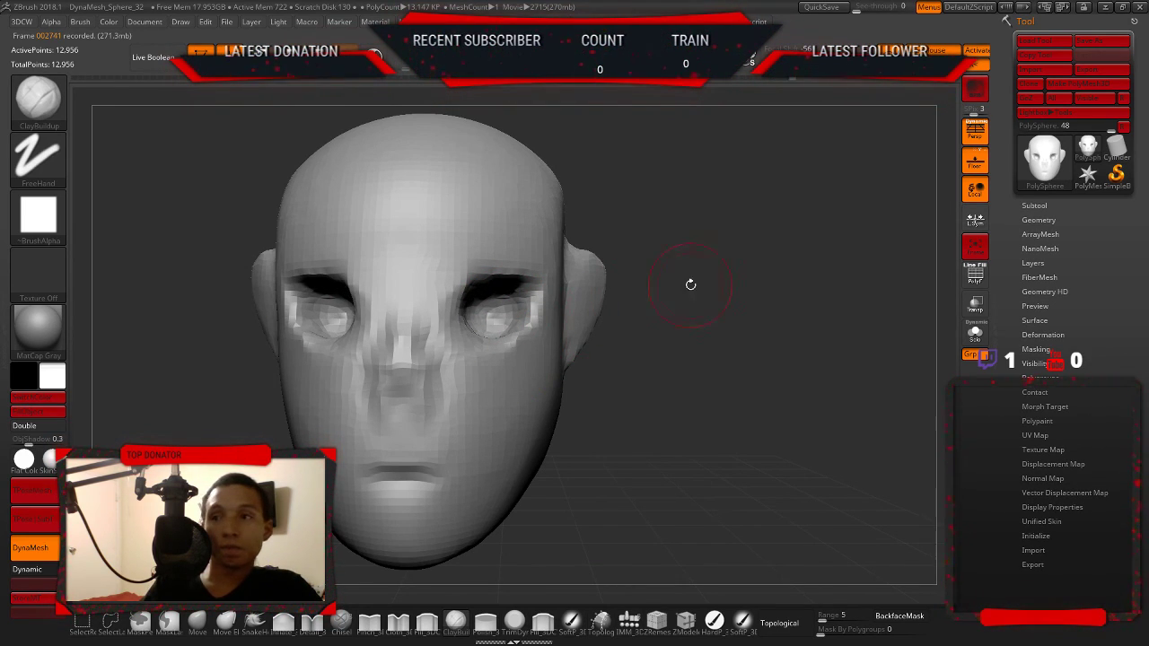
left_click_drag(398, 346, 423, 307, "shift")
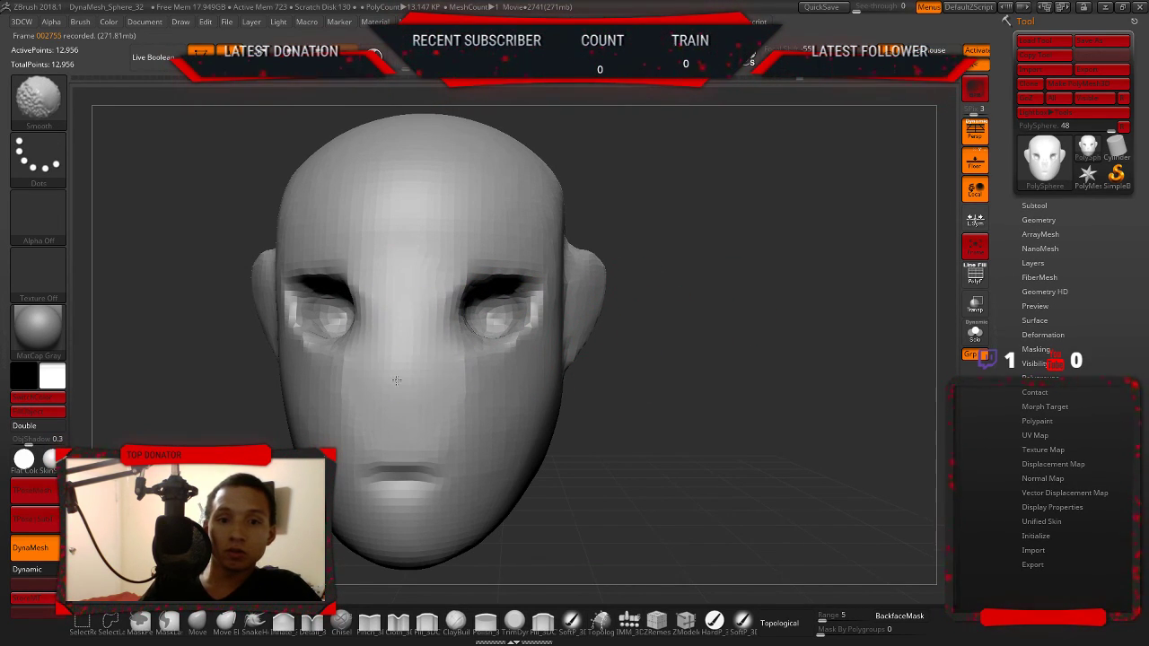
left_click_drag(725, 331, 745, 267)
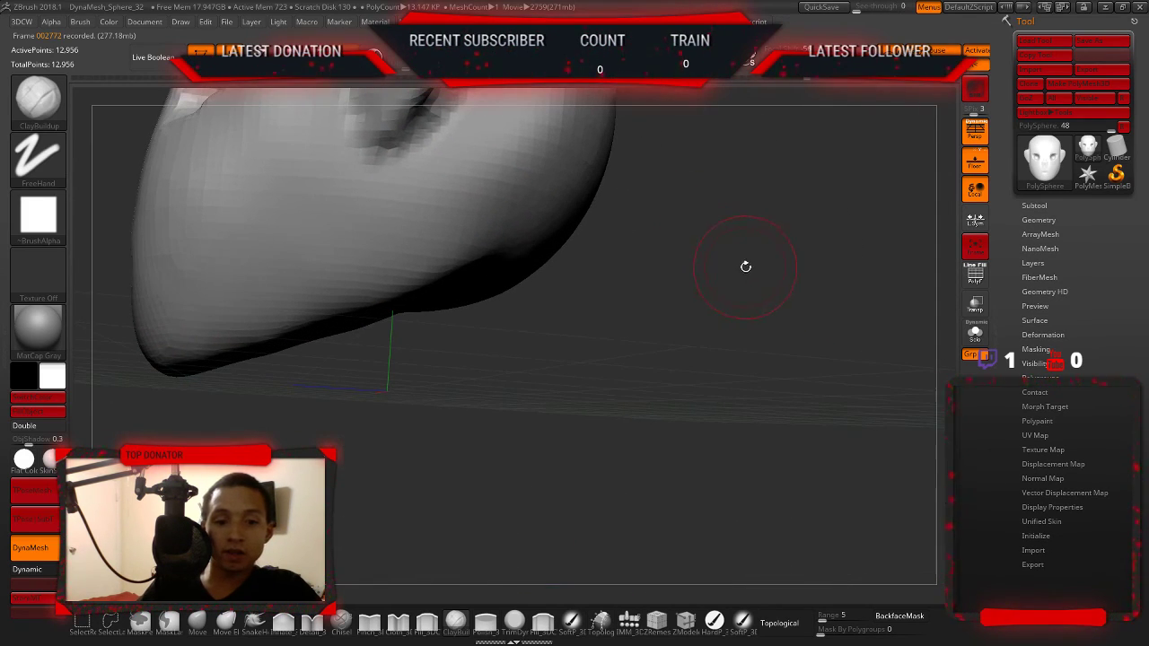
key("s")
left_click_drag(751, 298, 741, 295)
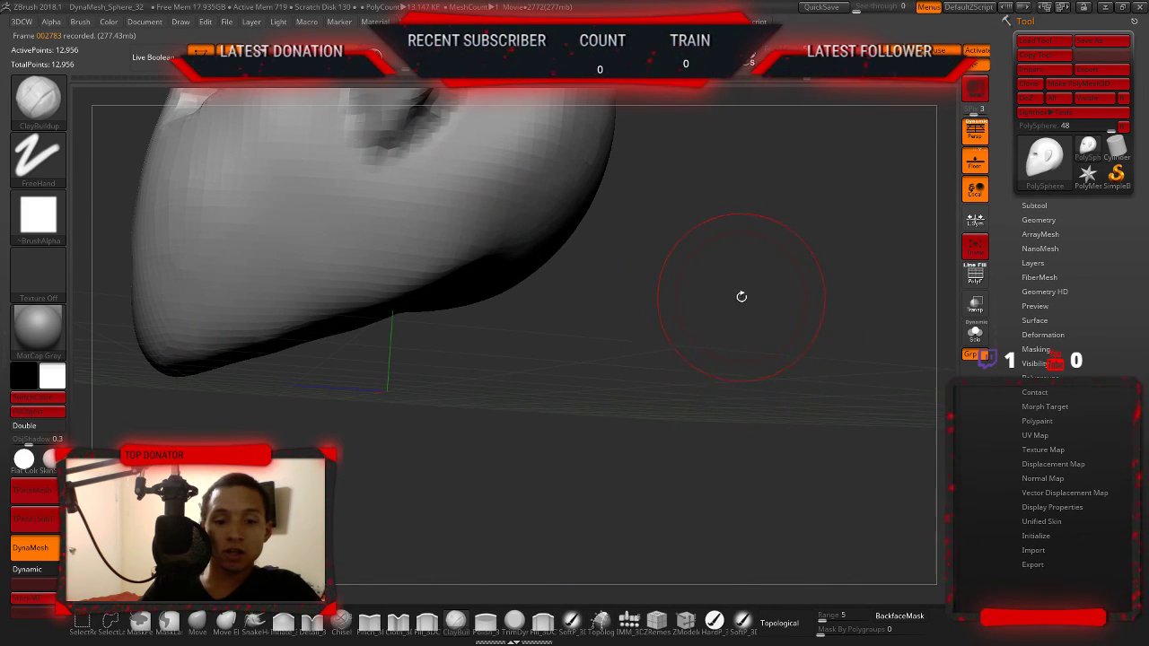
- With SnakeHook, pull a long drooping lobe down from the underside of the head
left_click(255, 621)
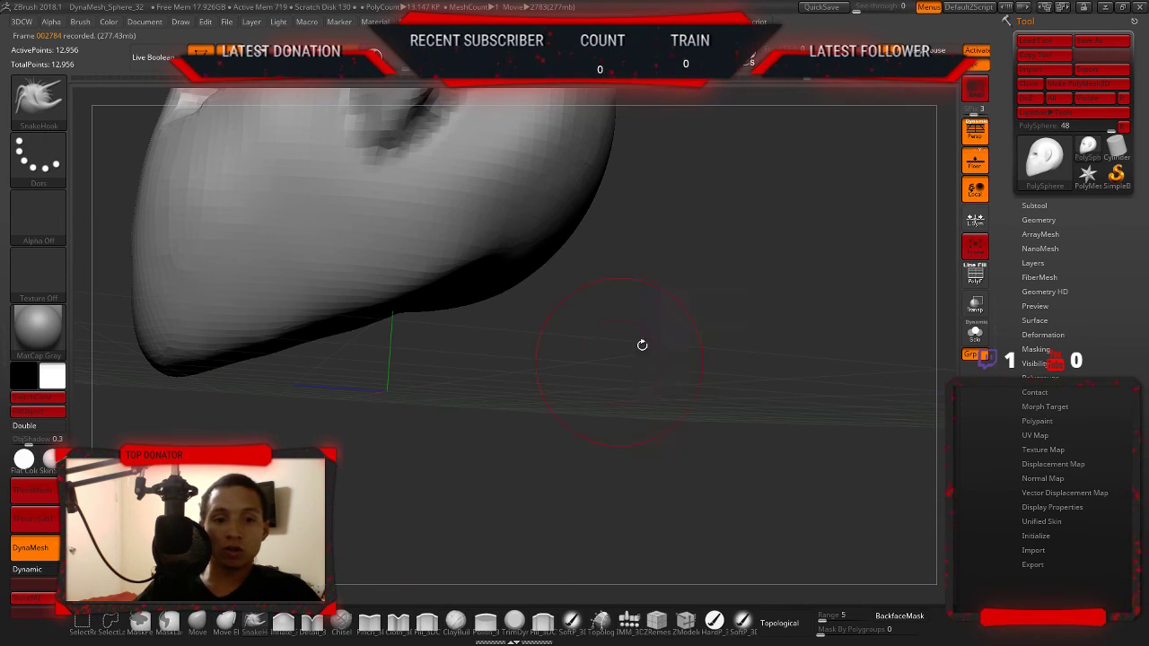
left_click_drag(641, 341, 377, 288)
mouse_move(325, 260)
left_mouse_down()
mouse_move(384, 410)
mouse_move(466, 336)
mouse_move(487, 359)
mouse_move(495, 326)
left_mouse_up()
key("s")
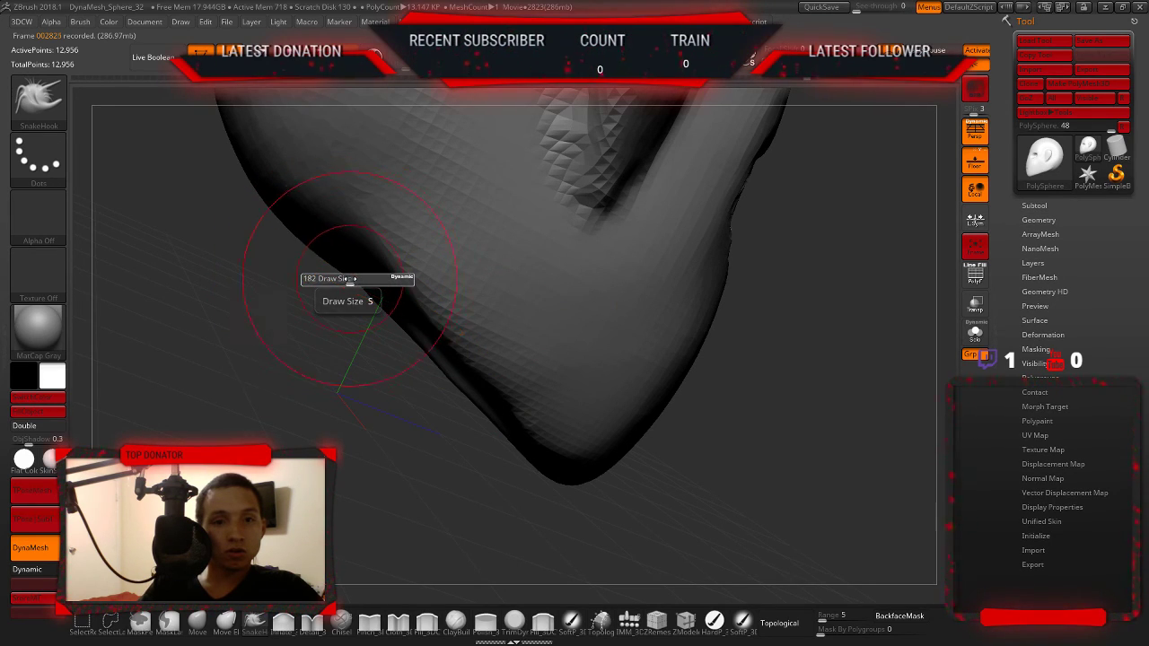
mouse_move(290, 321)
left_mouse_down()
mouse_move(335, 267)
mouse_move(191, 361)
mouse_move(229, 431)
mouse_move(440, 471)
left_mouse_up()
key("s")
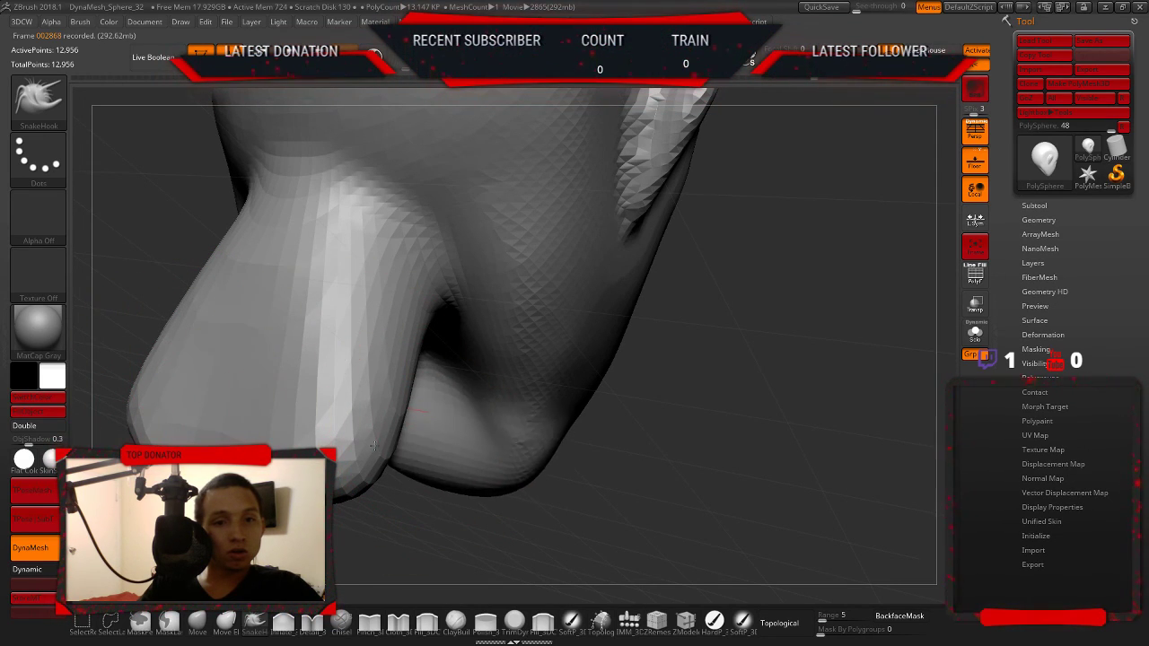
mouse_move(538, 502)
left_mouse_down()
mouse_move(825, 357)
mouse_move(682, 377)
left_mouse_up()
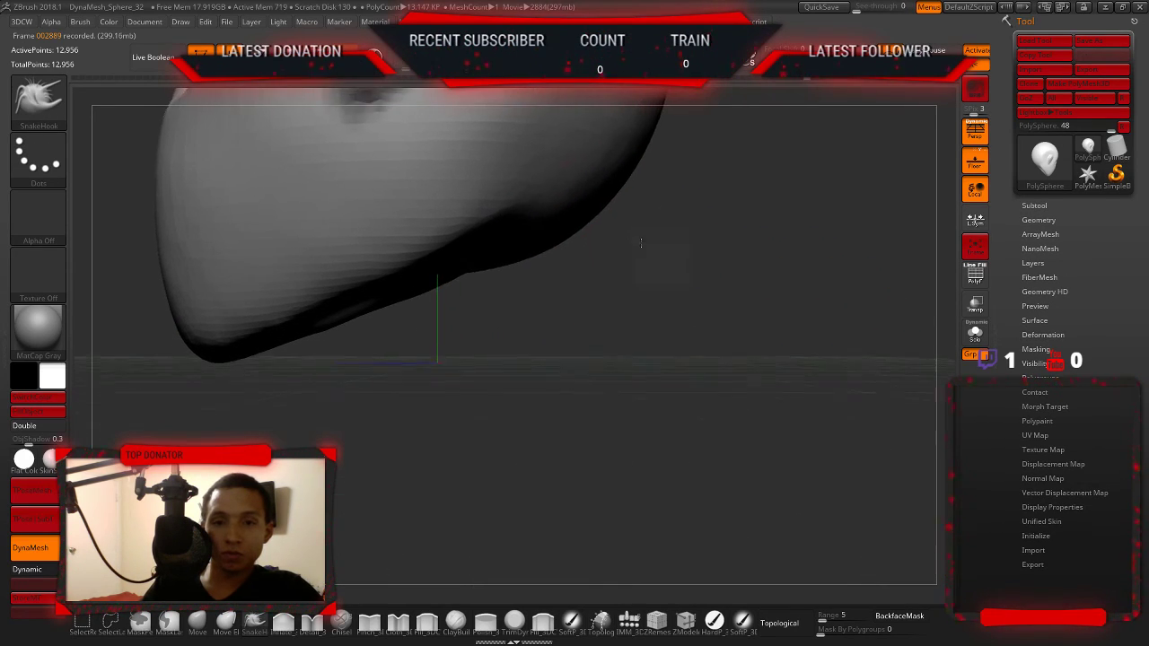
- Pull a second lobe down from the lower head and inspect it from below
left_click_drag(484, 256, 655, 408)
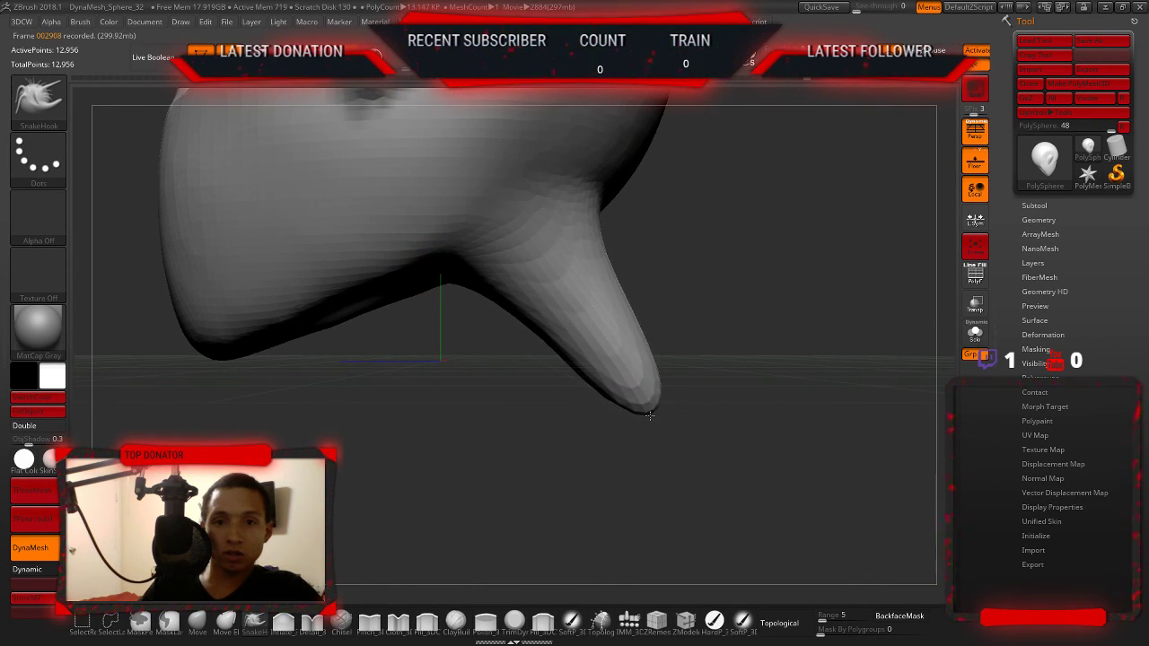
mouse_move(782, 292)
left_mouse_down()
mouse_move(667, 282)
mouse_move(674, 365)
mouse_move(708, 383)
left_mouse_up()
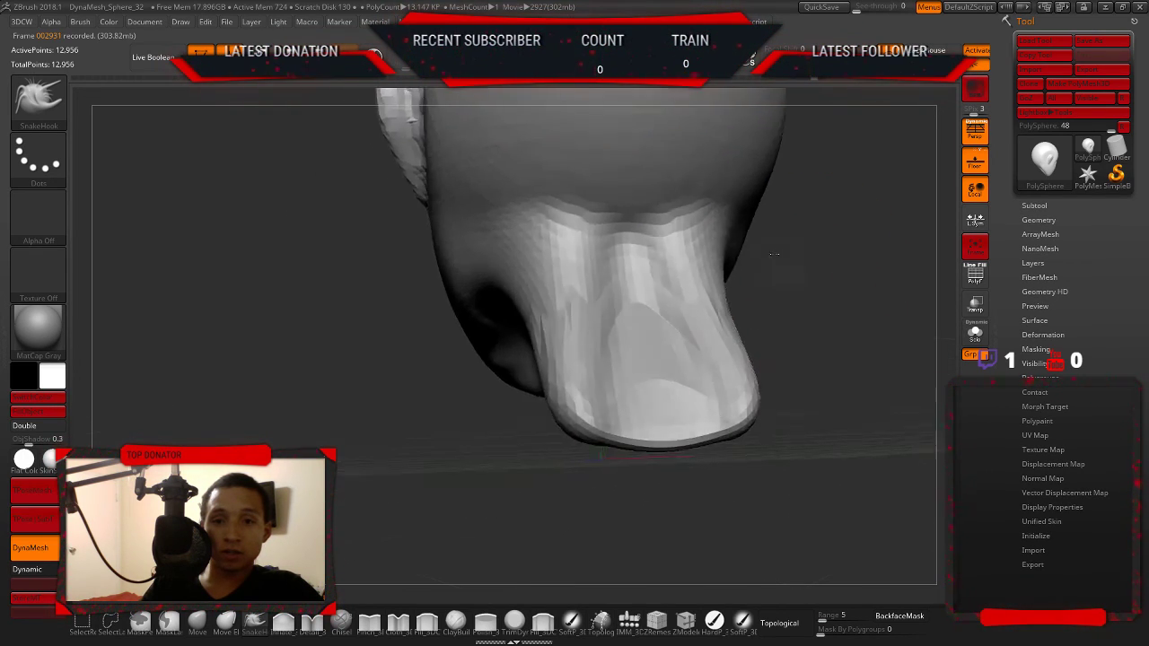
left_click_drag(725, 313, 622, 264)
left_click_drag(817, 295, 689, 218)
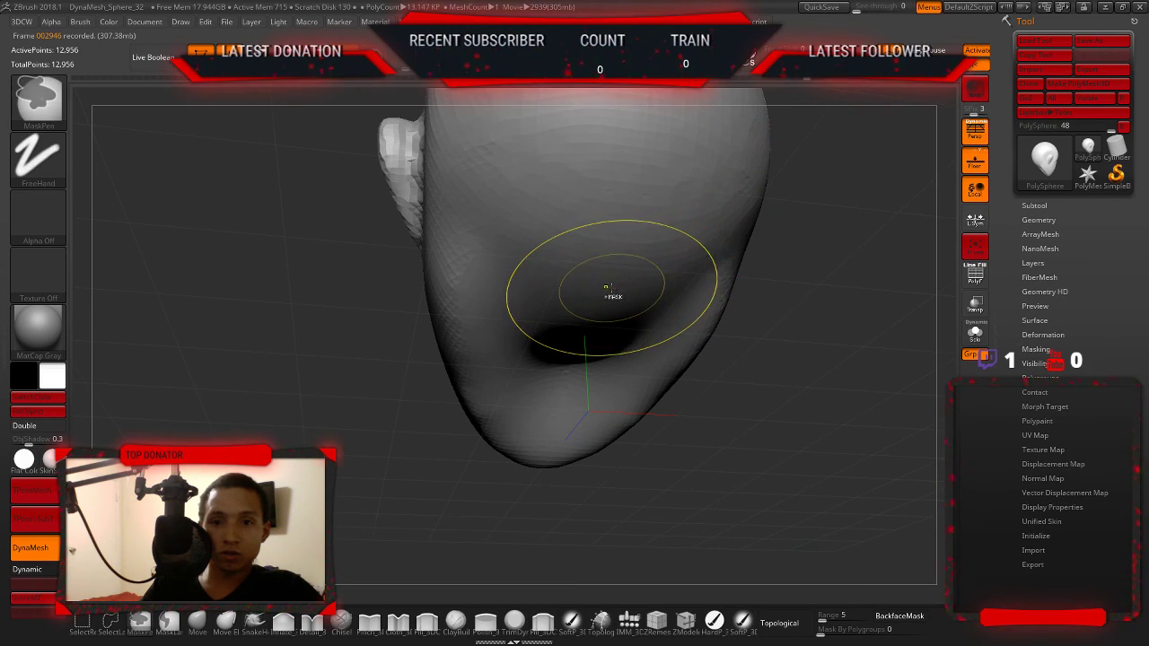
- Mask a patch, invert it, pull a tentacle out, then undo that stray stroke
left_click_drag(633, 282, 612, 279, "ctrl")
left_click(846, 330, "ctrl")
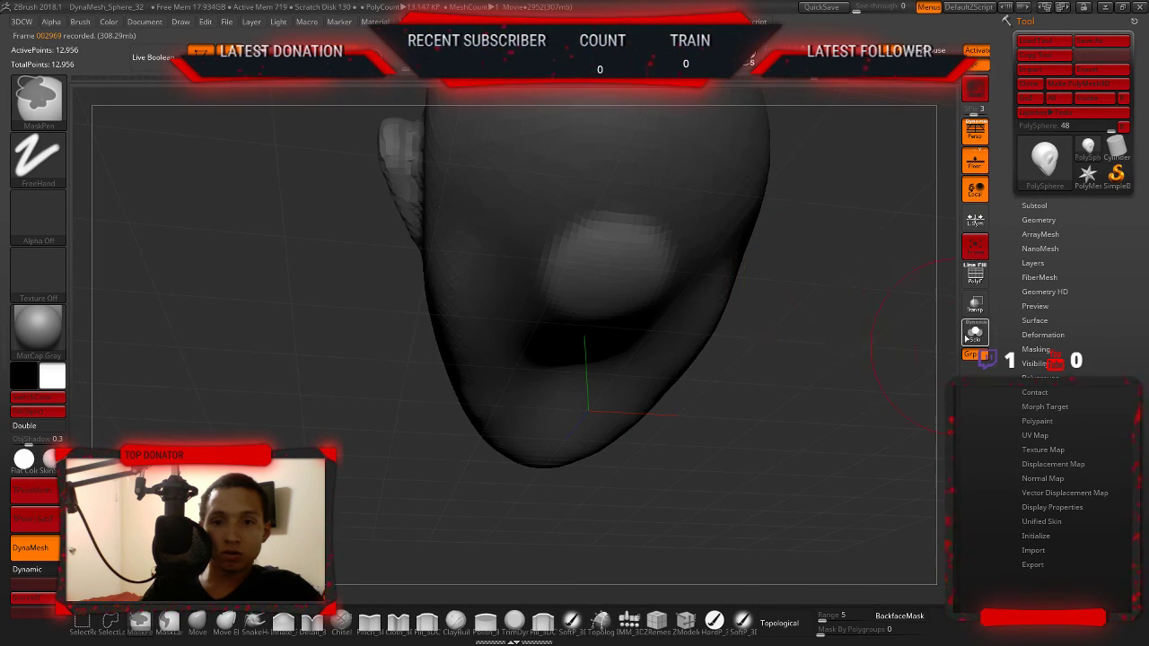
mouse_move(845, 331)
left_mouse_down()
mouse_move(803, 326)
mouse_move(769, 278)
mouse_move(564, 206)
left_mouse_up()
mouse_move(449, 156)
left_mouse_down()
mouse_move(516, 296)
mouse_move(619, 377)
left_mouse_up()
mouse_move(811, 223)
left_mouse_down()
mouse_move(725, 243)
mouse_move(769, 256)
left_mouse_up()
key("ctrl+z")
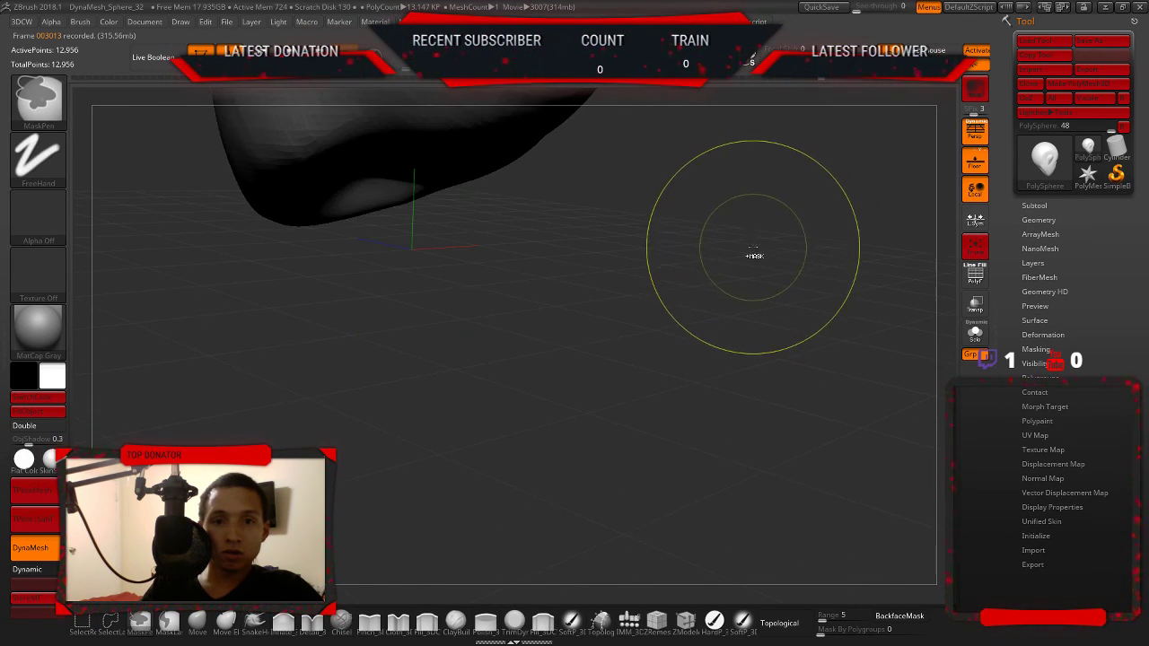
mouse_move(713, 190)
left_mouse_down()
mouse_move(709, 249)
mouse_move(677, 184)
mouse_move(676, 251)
mouse_move(696, 199)
left_mouse_up()
left_click_drag(697, 245, 705, 278)
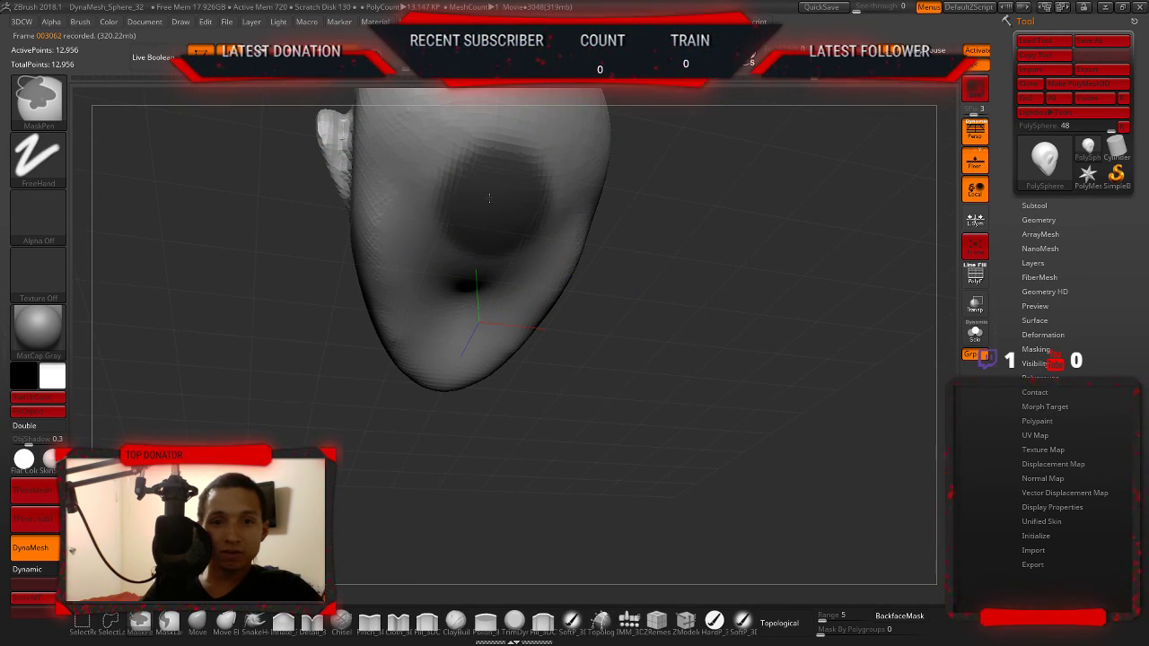
- Mask a spot on the face centre, invert it and pull a protrusion from it
left_click_drag(489, 199, 489, 242, "ctrl")
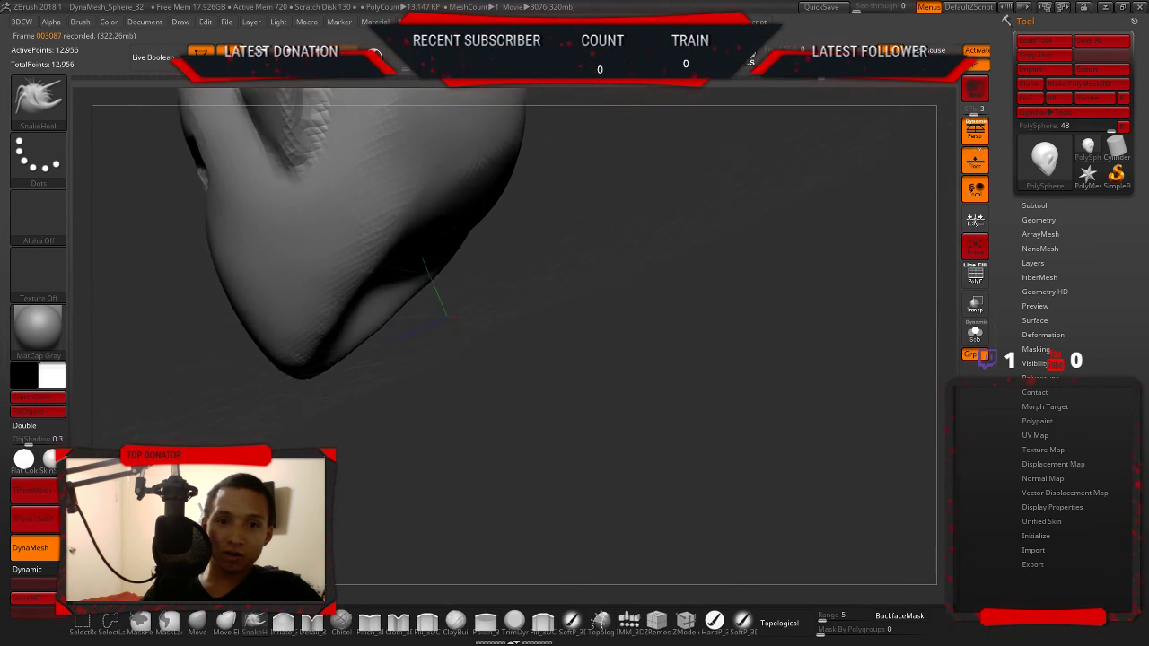
left_click_drag(744, 243, 498, 207)
left_click(498, 207, "ctrl")
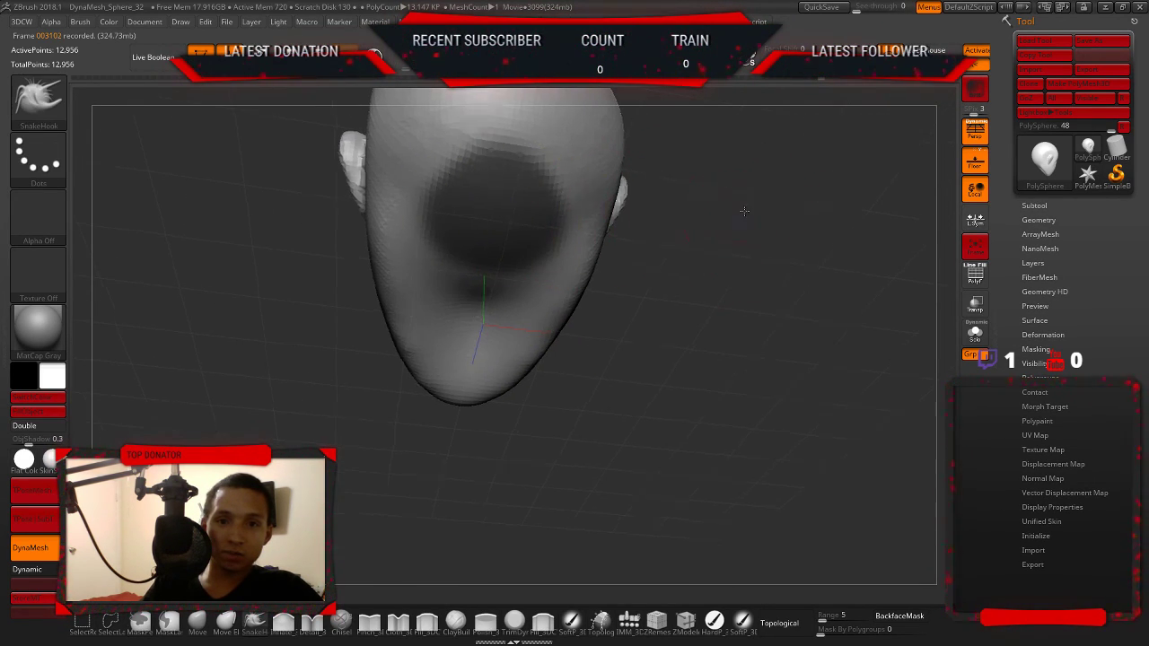
left_click_drag(628, 211, 756, 241)
left_click(738, 269, "ctrl")
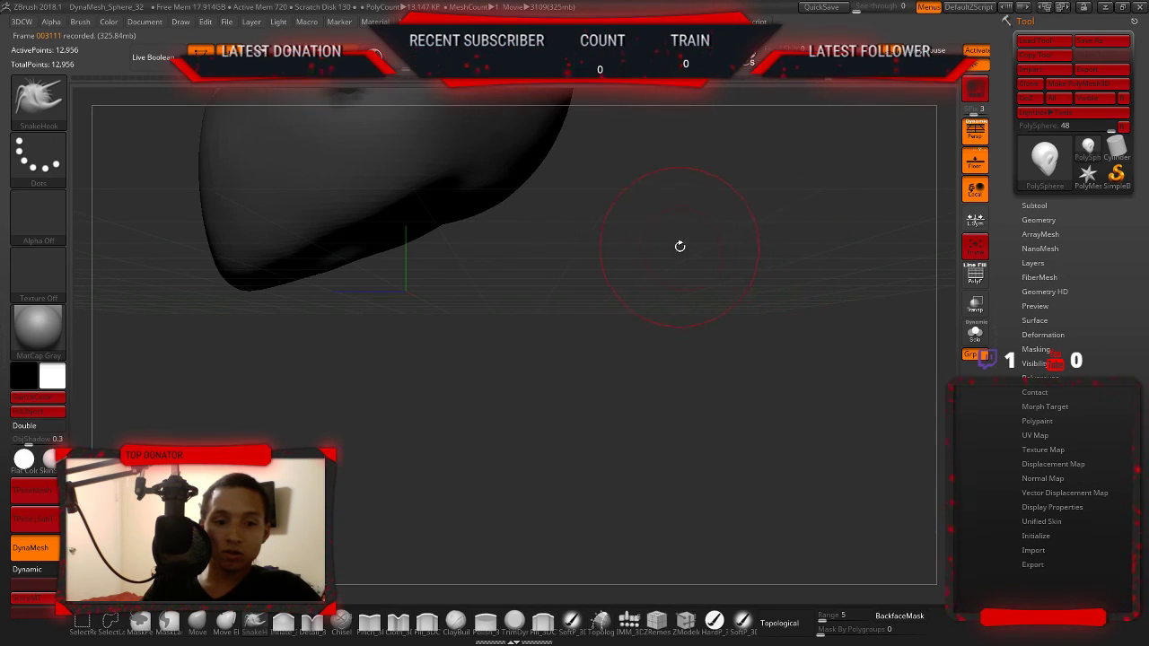
mouse_move(500, 206)
left_mouse_down()
mouse_move(589, 301)
mouse_move(519, 264)
mouse_move(660, 286)
mouse_move(724, 267)
mouse_move(808, 290)
mouse_move(727, 246)
mouse_move(769, 264)
mouse_move(759, 181)
mouse_move(757, 226)
mouse_move(636, 457)
mouse_move(634, 263)
mouse_move(684, 293)
left_mouse_up()
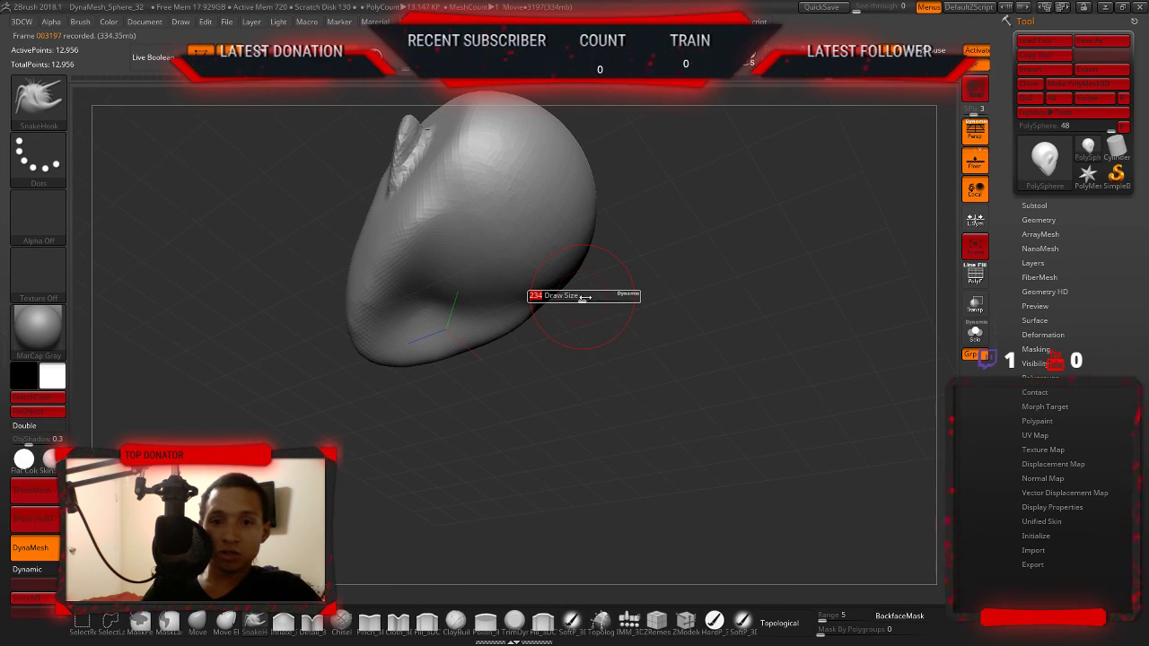
- Re-paint the mask over the lower face from several angles
key("ctrl")
left_click(491, 272, "ctrl")
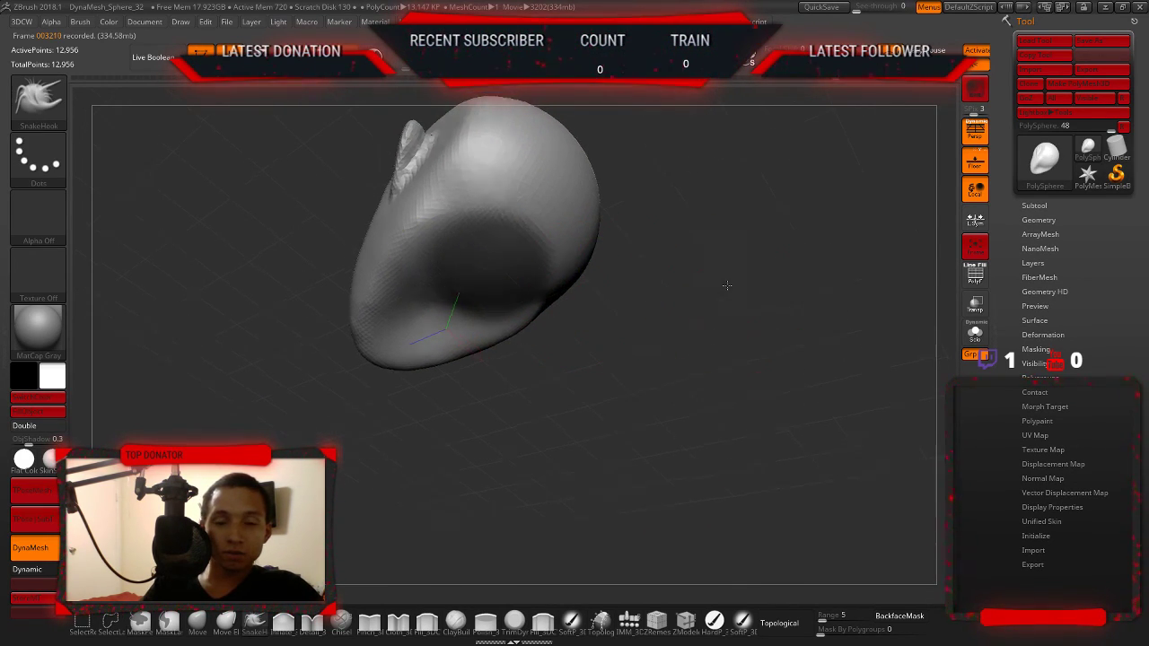
mouse_move(682, 296)
left_mouse_down()
mouse_move(757, 264)
mouse_move(377, 55)
mouse_move(763, 350)
mouse_move(659, 218)
left_mouse_up()
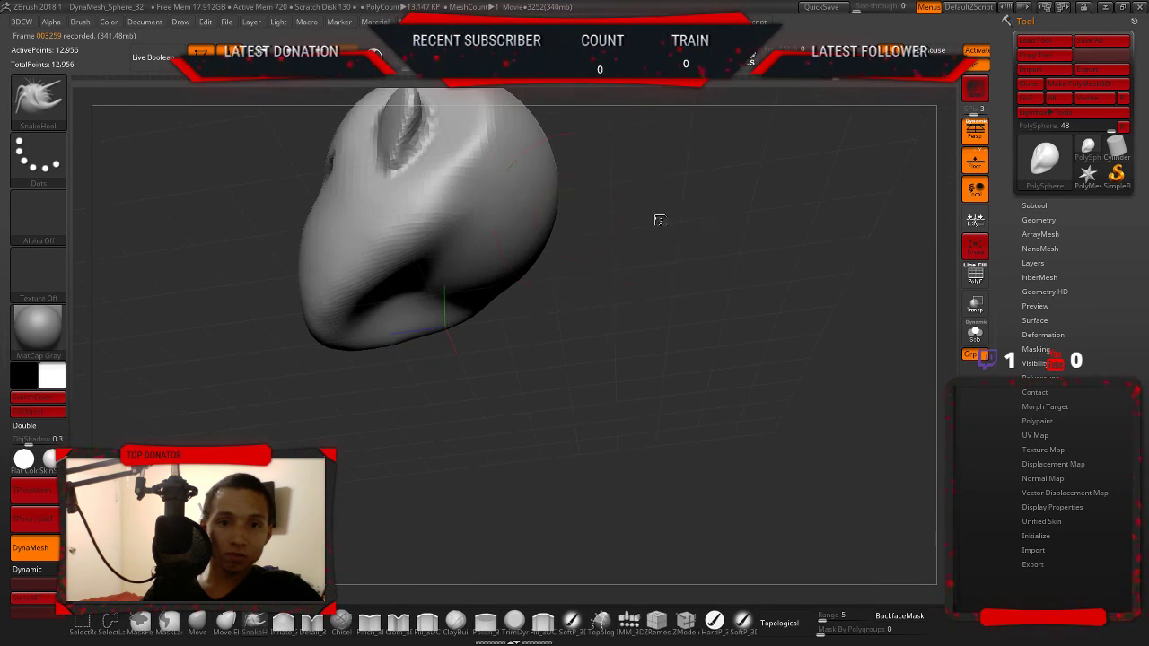
key("ctrl")
left_click_drag(453, 269, 476, 220, "ctrl")
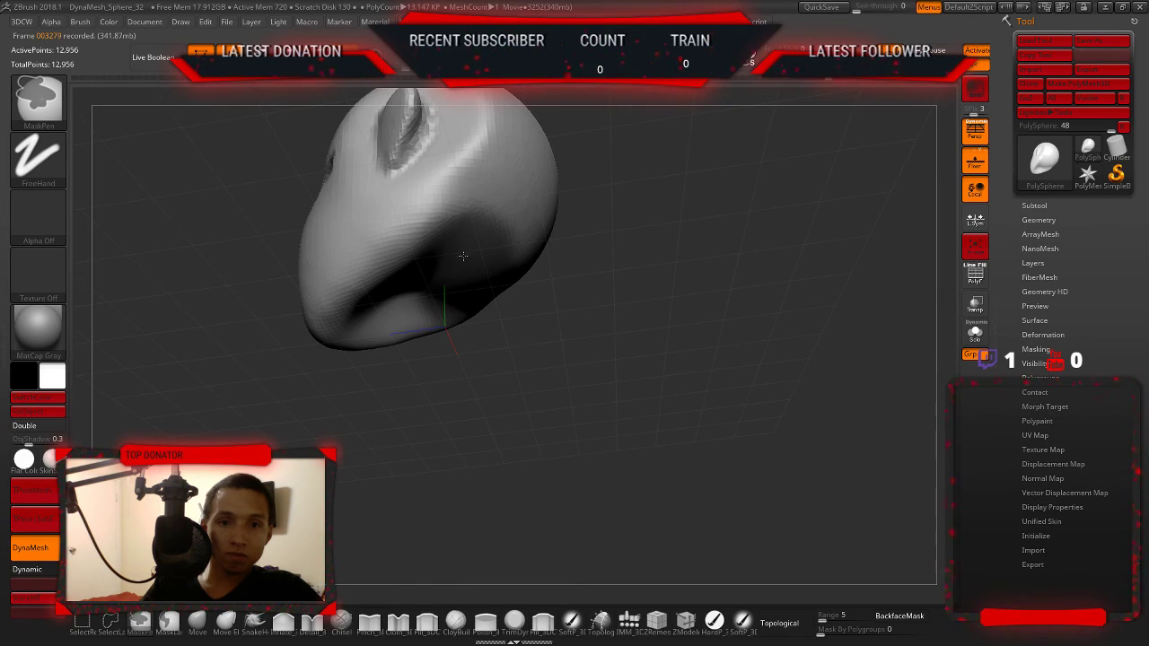
left_click_drag(664, 296, 670, 334)
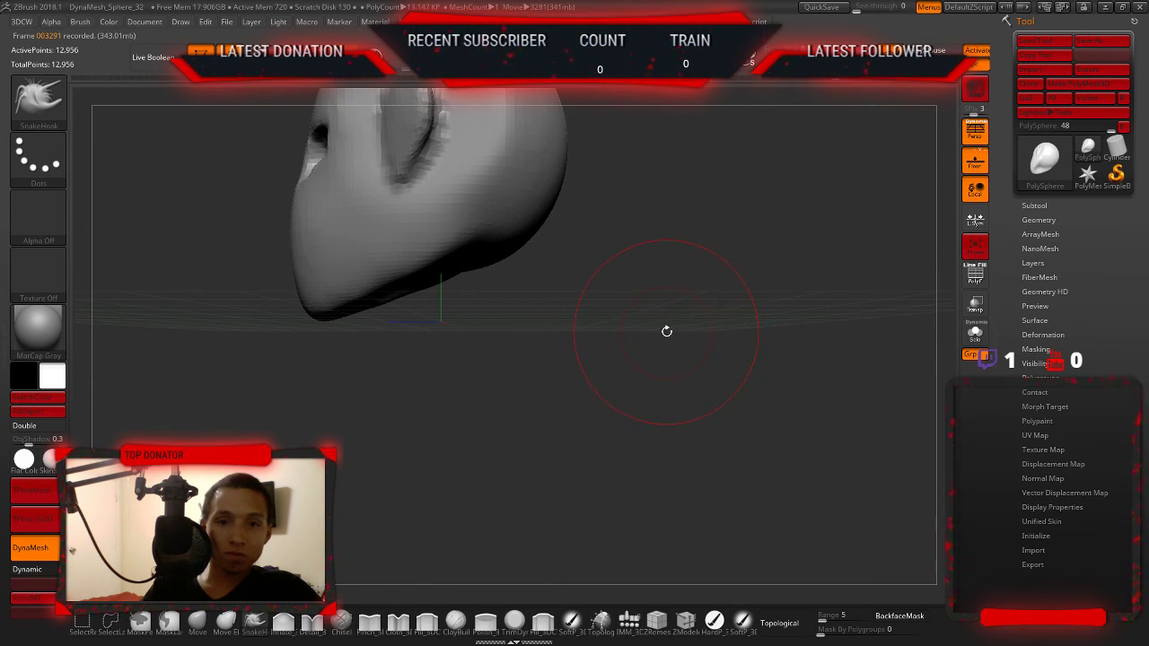
key("ctrl")
left_click_drag(625, 247, 464, 259)
key("ctrl")
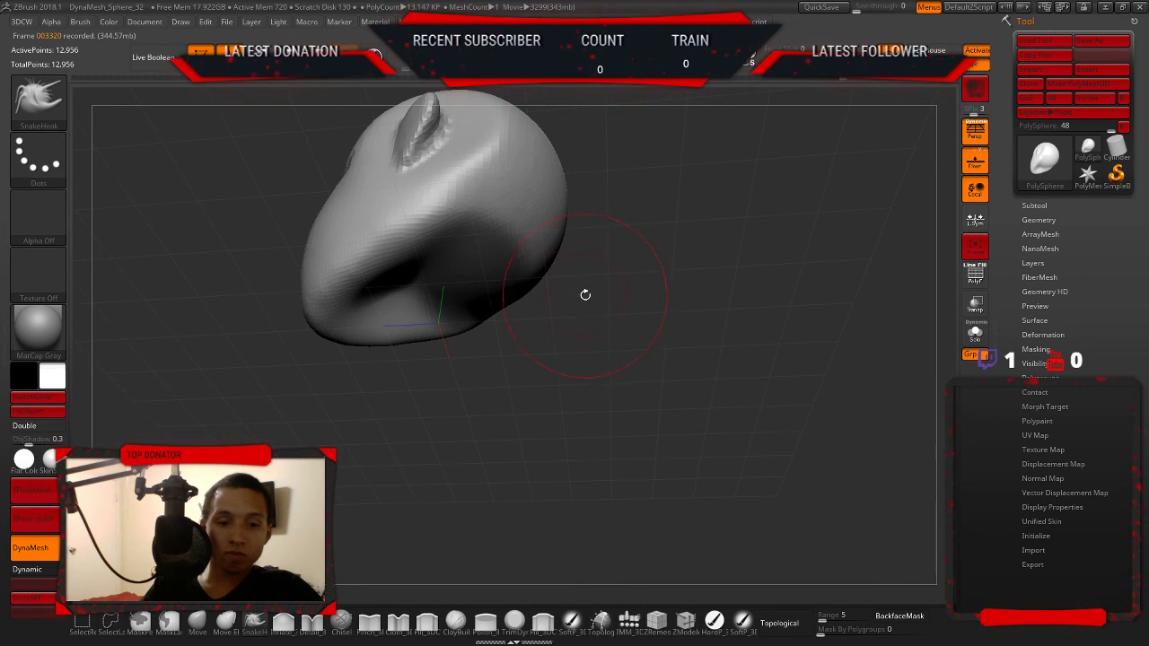
left_click_drag(584, 295, 680, 326)
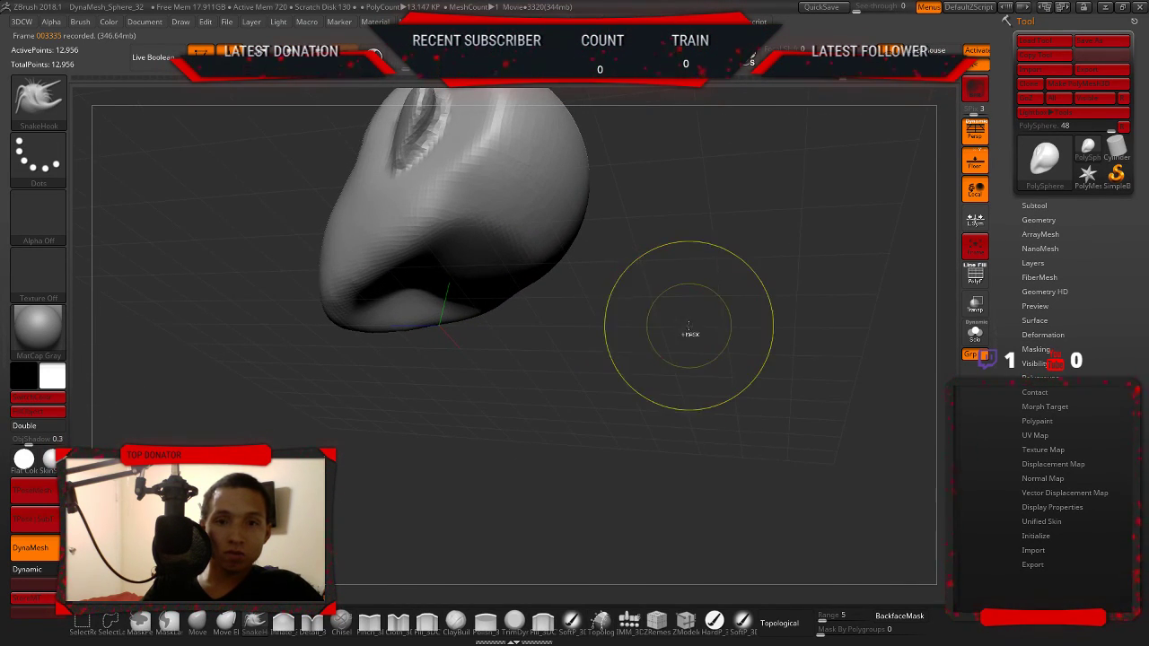
key("ctrl")
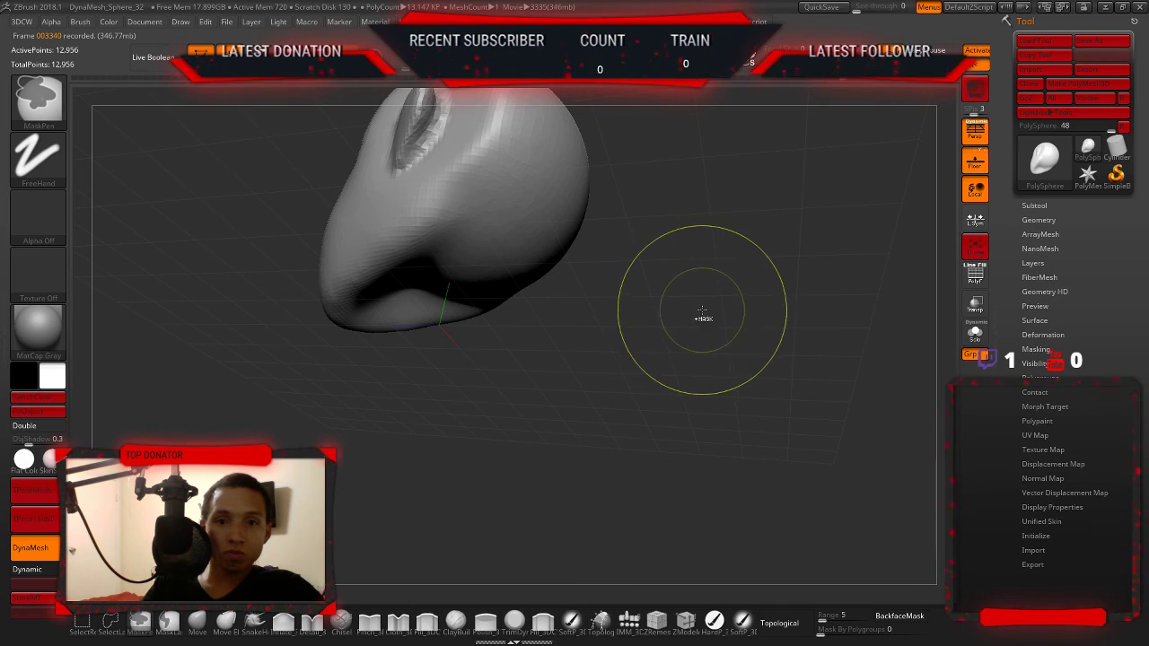
key("ctrl+shift")
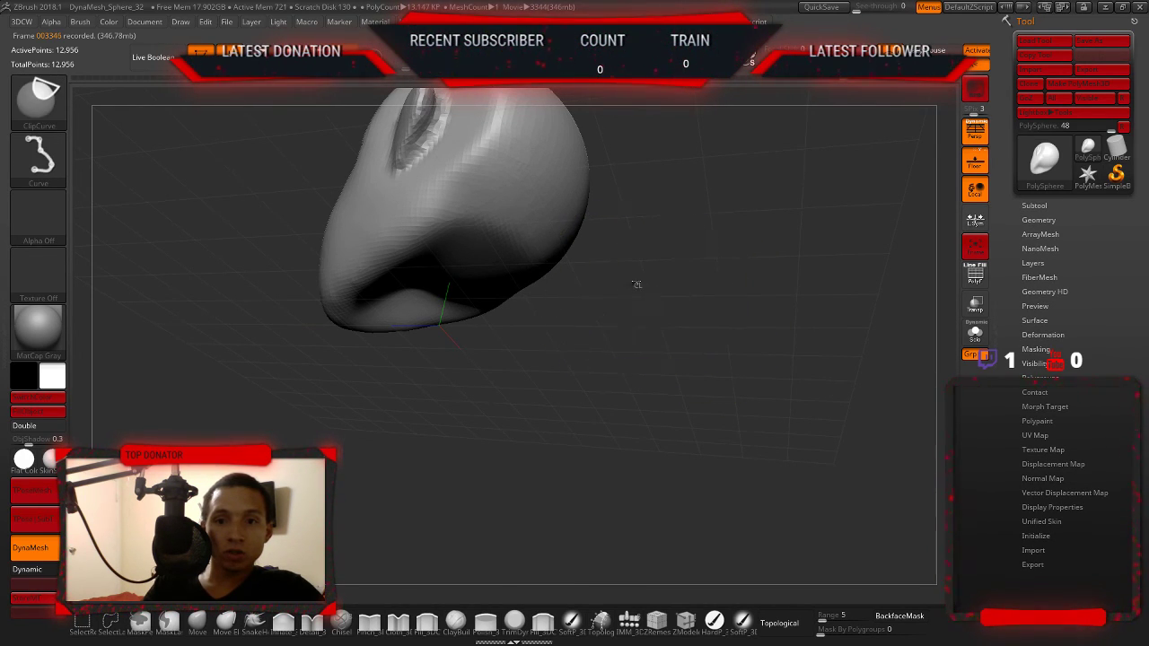
- DynaMesh the head for smoother nose topology and invert the mask
key("ctrl+shift")
left_click_drag(674, 286, 692, 296, "ctrl")
key("ctrl+shift")
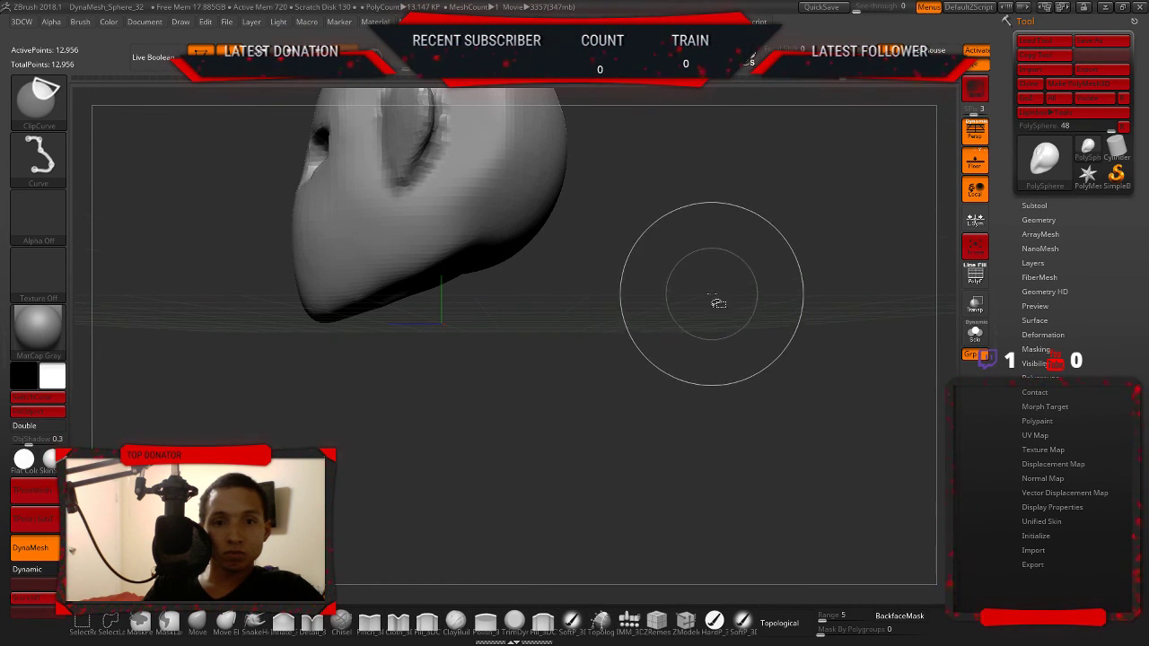
left_click_drag(746, 264, 754, 296)
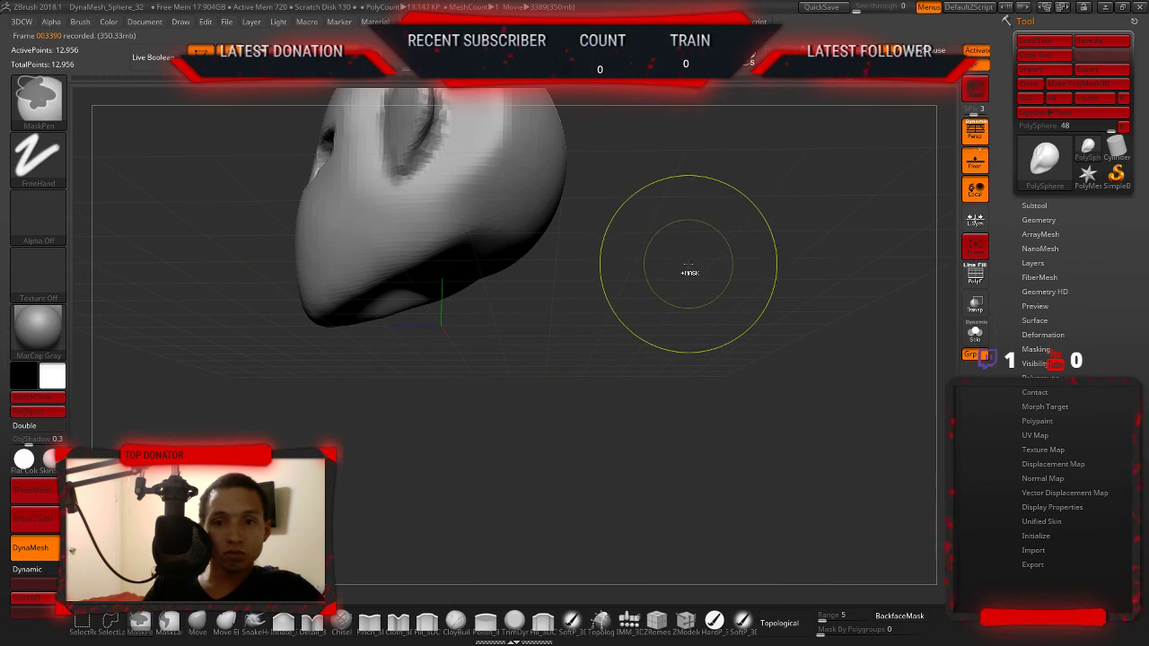
left_click(695, 270, "ctrl")
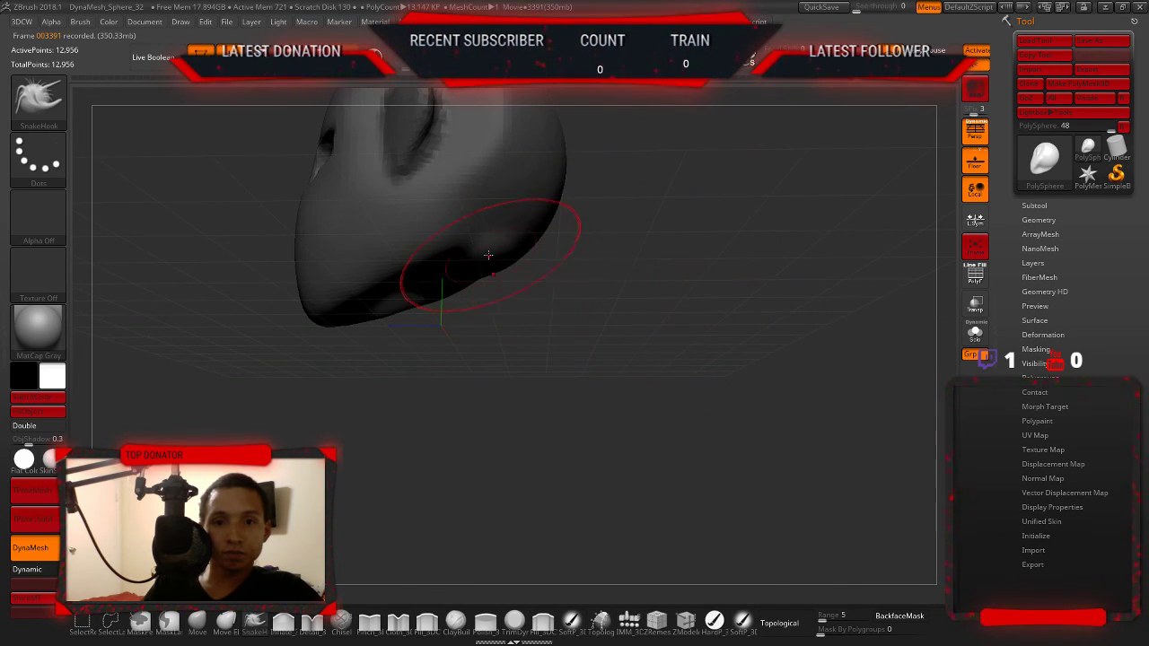
- Pull a tube down from beneath the face and view it from the front
left_click_drag(488, 255, 551, 320)
left_click_drag(646, 341, 696, 301)
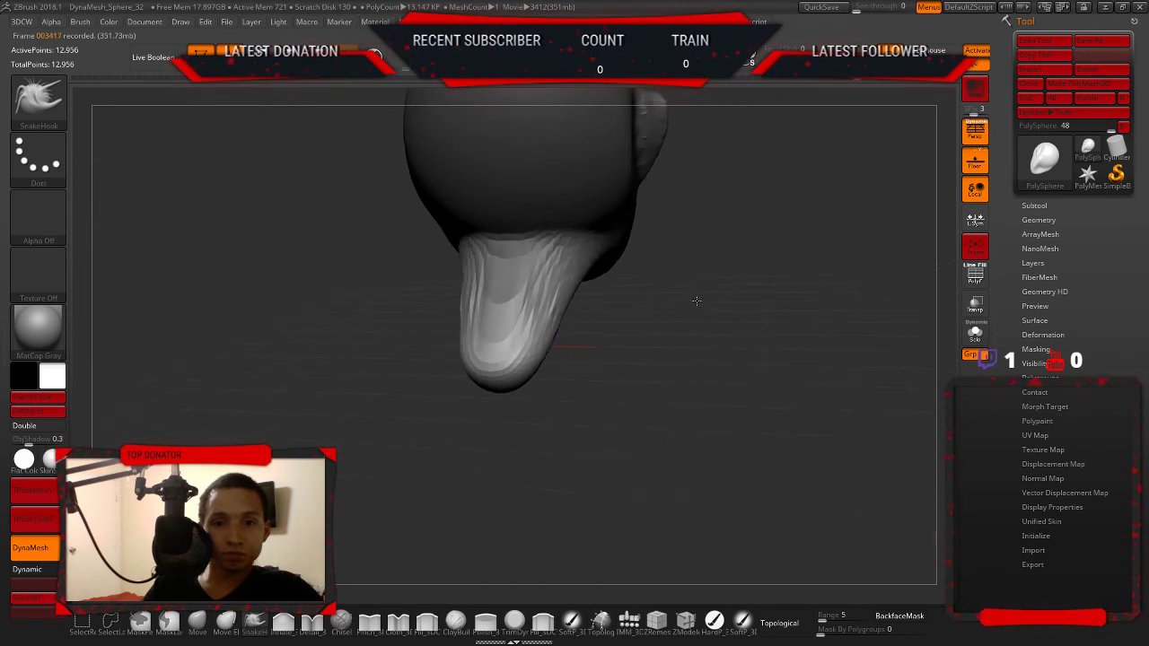
left_click_drag(539, 305, 500, 281)
left_click_drag(700, 341, 811, 319)
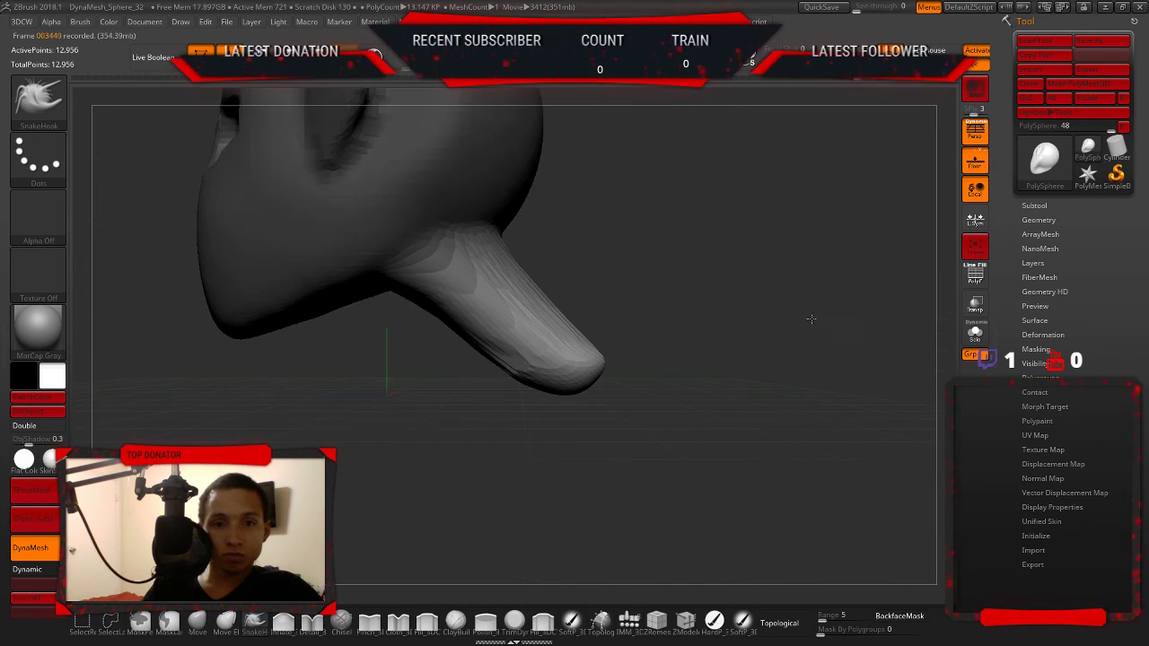
mouse_move(598, 315)
left_mouse_down()
mouse_move(466, 280)
mouse_move(555, 384)
mouse_move(521, 359)
left_mouse_up()
mouse_move(621, 280)
left_mouse_down()
mouse_move(593, 298)
mouse_move(672, 308)
mouse_move(718, 346)
mouse_move(562, 374)
left_mouse_up()
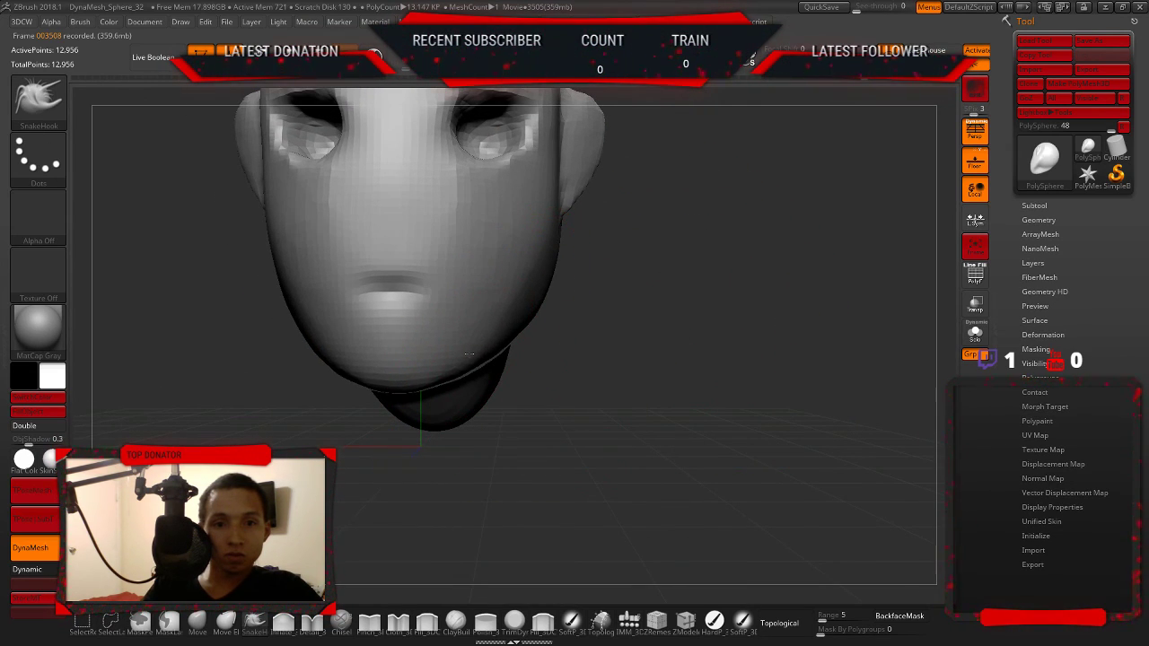
- Refine the chin and widen both jaw sides symmetrically into a longer, rounded chin
left_click_drag(445, 359, 455, 363)
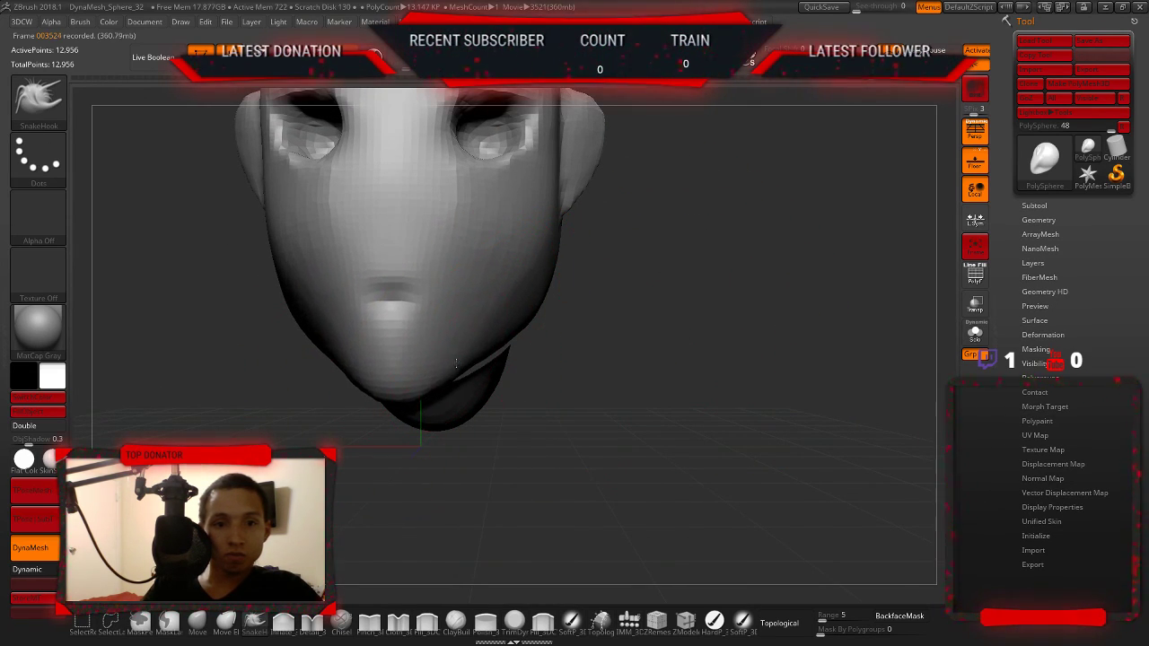
left_click_drag(623, 331, 386, 296)
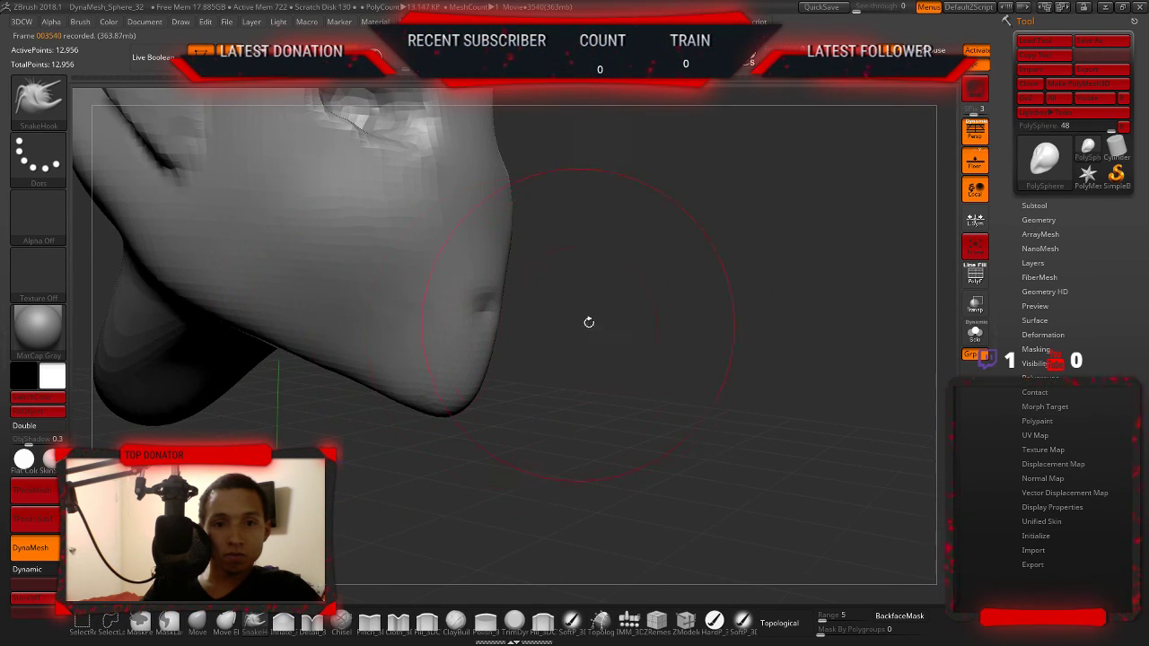
left_click_drag(587, 323, 555, 310)
mouse_move(647, 311)
left_mouse_down()
mouse_move(512, 328)
mouse_move(566, 389)
mouse_move(528, 391)
mouse_move(613, 396)
left_mouse_up()
key("s")
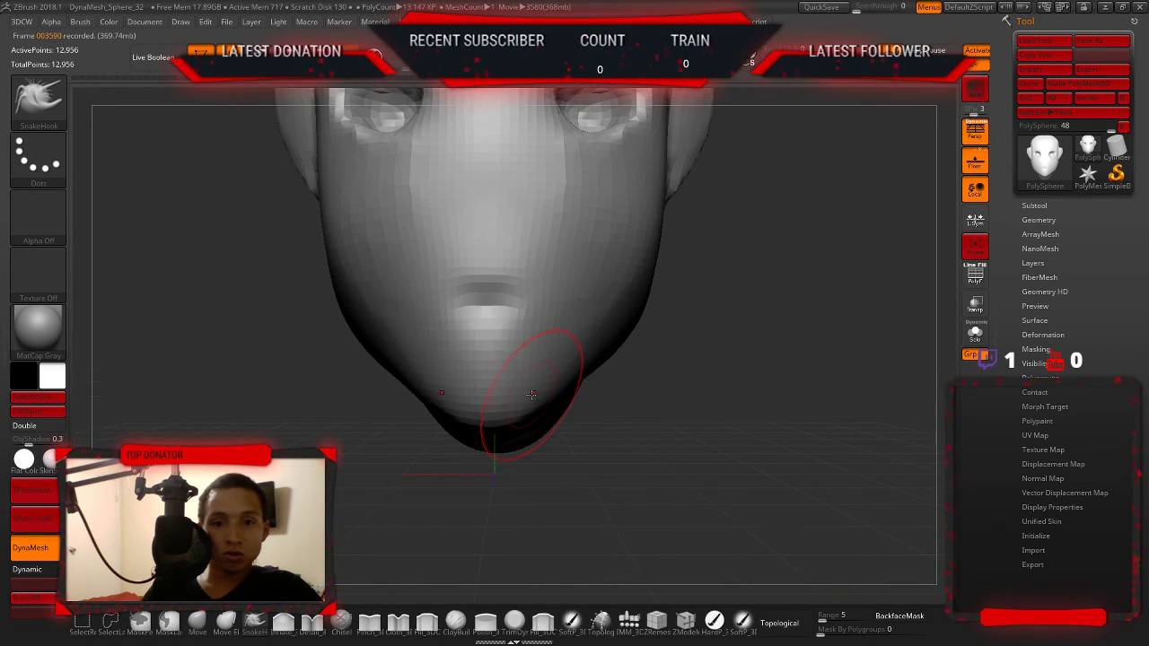
mouse_move(765, 358)
left_mouse_down()
mouse_move(700, 329)
mouse_move(692, 350)
left_mouse_up()
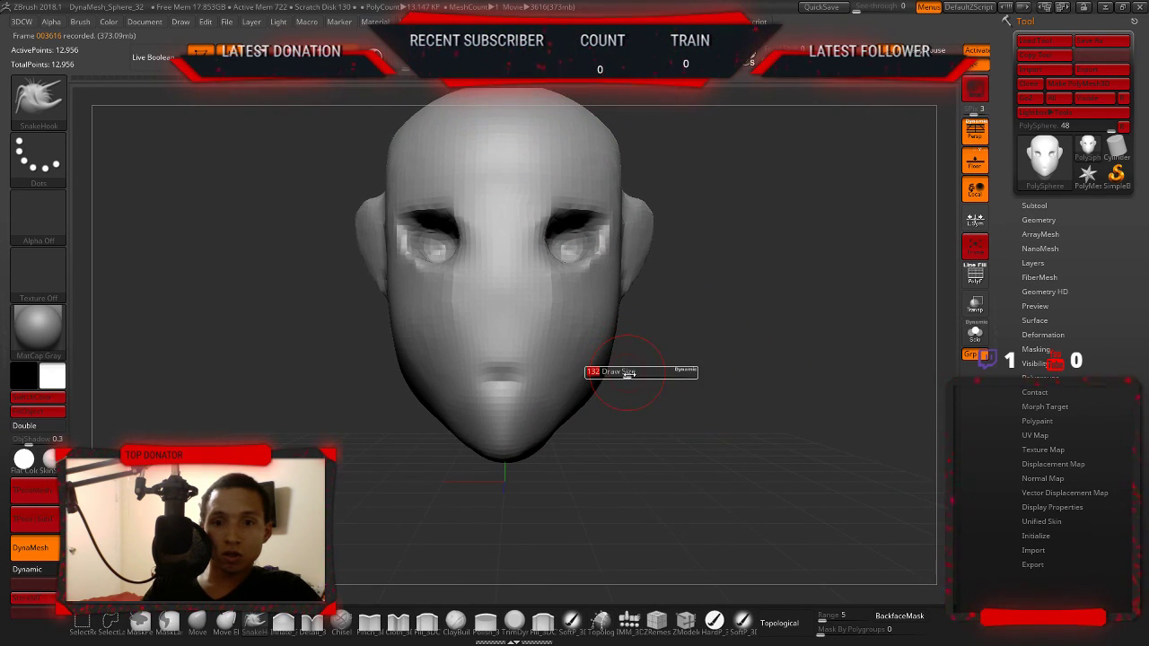
mouse_move(613, 364)
left_mouse_down()
mouse_move(595, 363)
mouse_move(684, 359)
mouse_move(733, 341)
left_mouse_up()
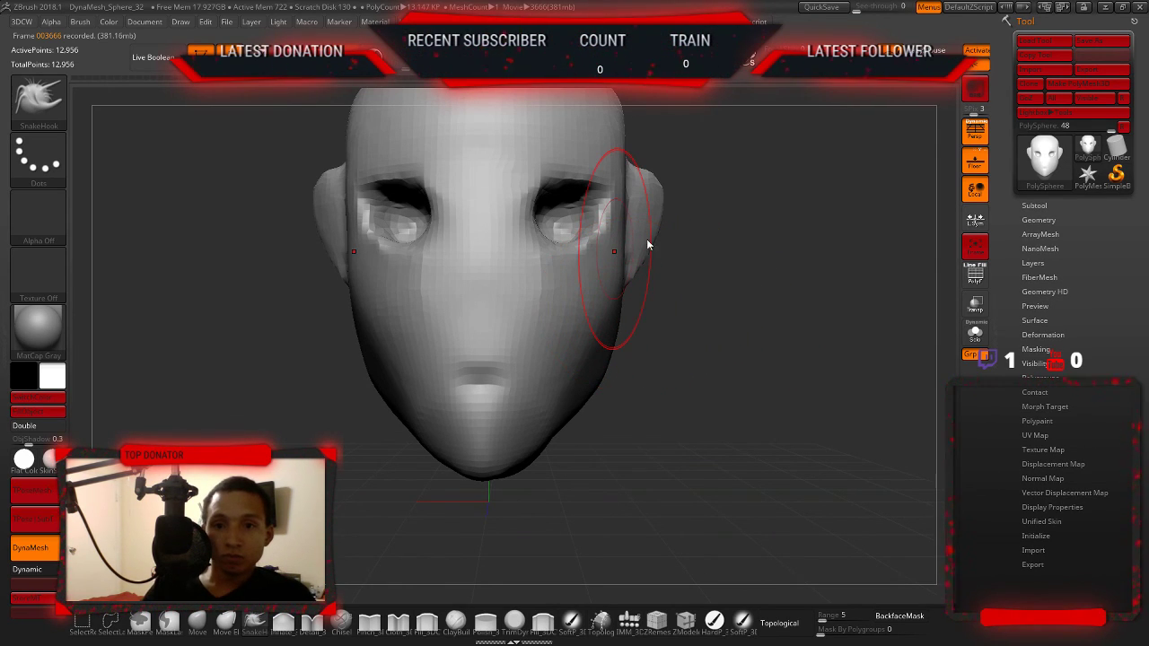
key("b")
key("d")
key("s")
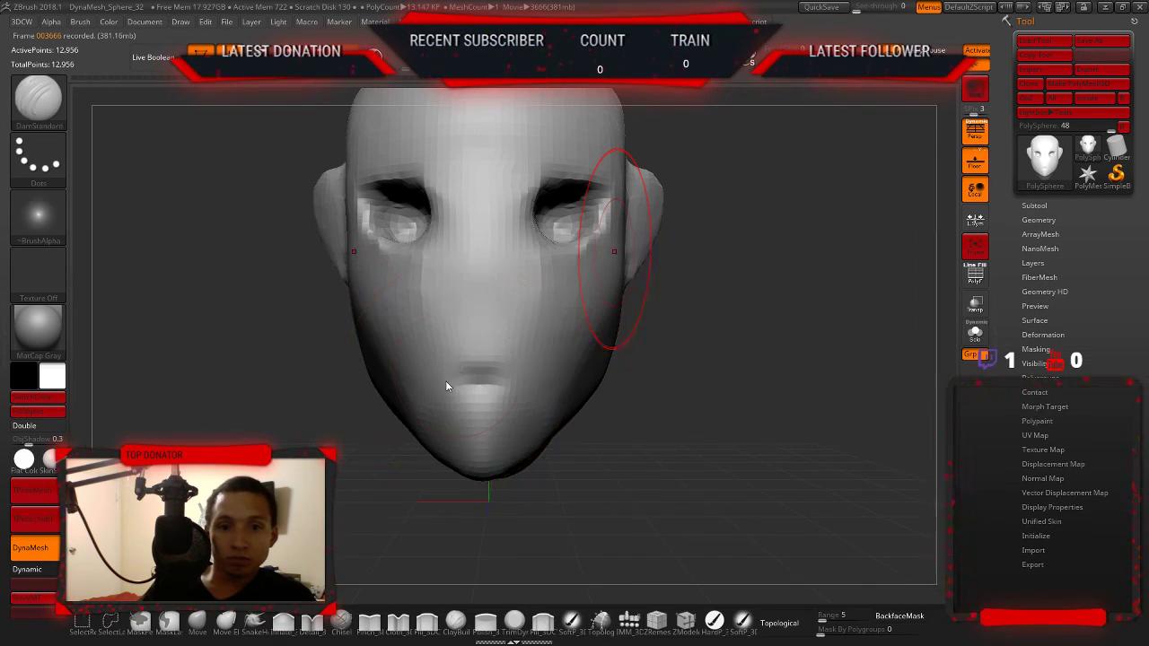
key("s")
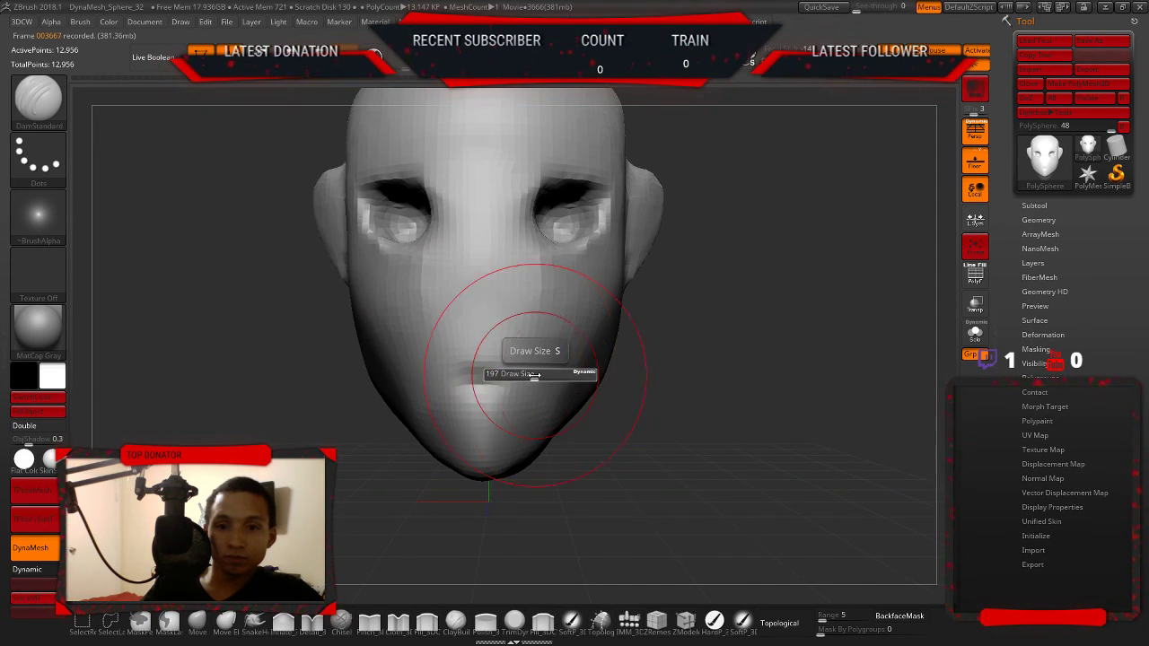
mouse_move(516, 380)
left_mouse_down()
mouse_move(451, 383)
mouse_move(530, 384)
mouse_move(440, 381)
mouse_move(516, 384)
left_mouse_up()
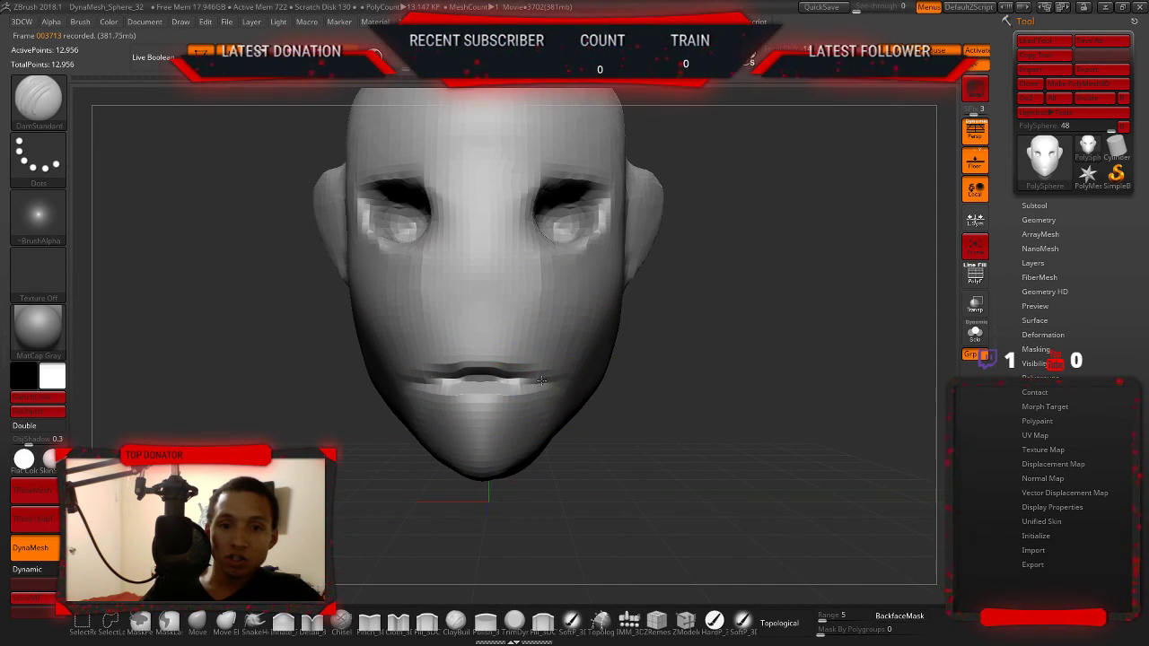
left_click_drag(781, 394, 686, 363)
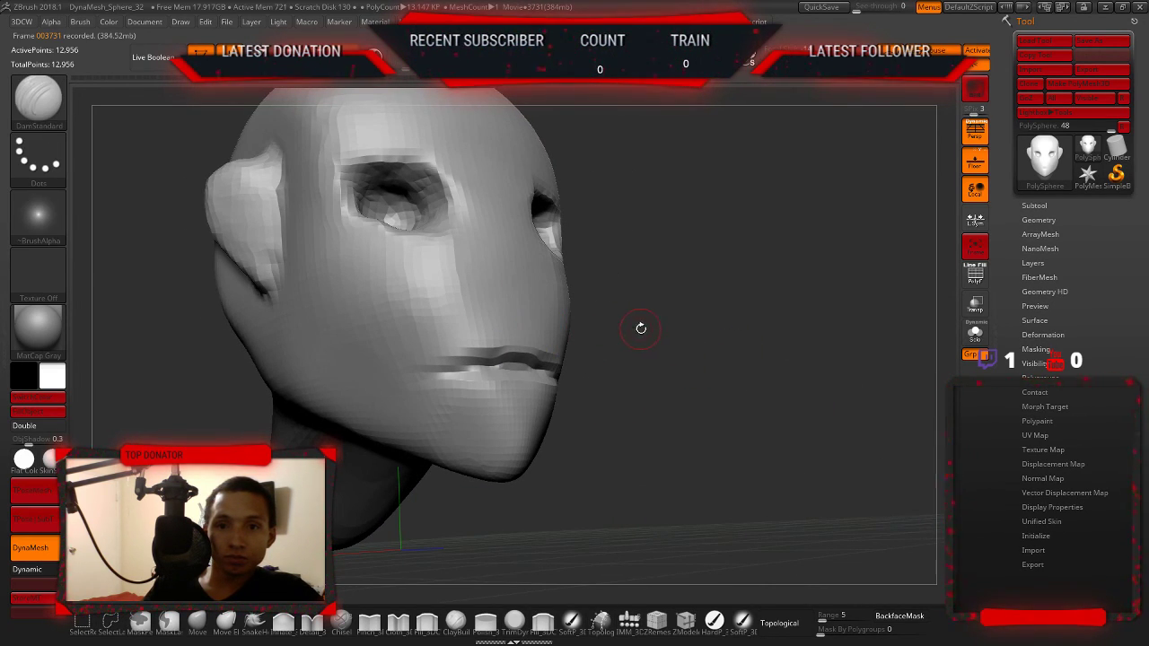
key("ctrl+z")
key("ctrl+z")
key("ctrl+z")
key("ctrl+z")
key("ctrl+z")
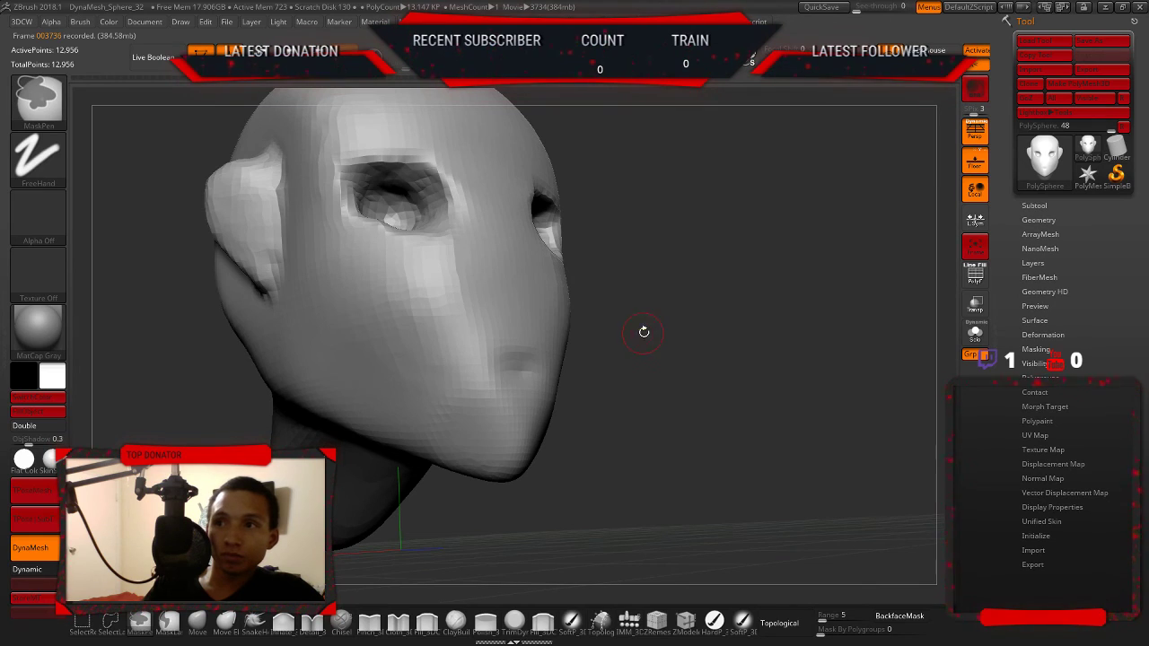
left_click_drag(555, 283, 730, 333)
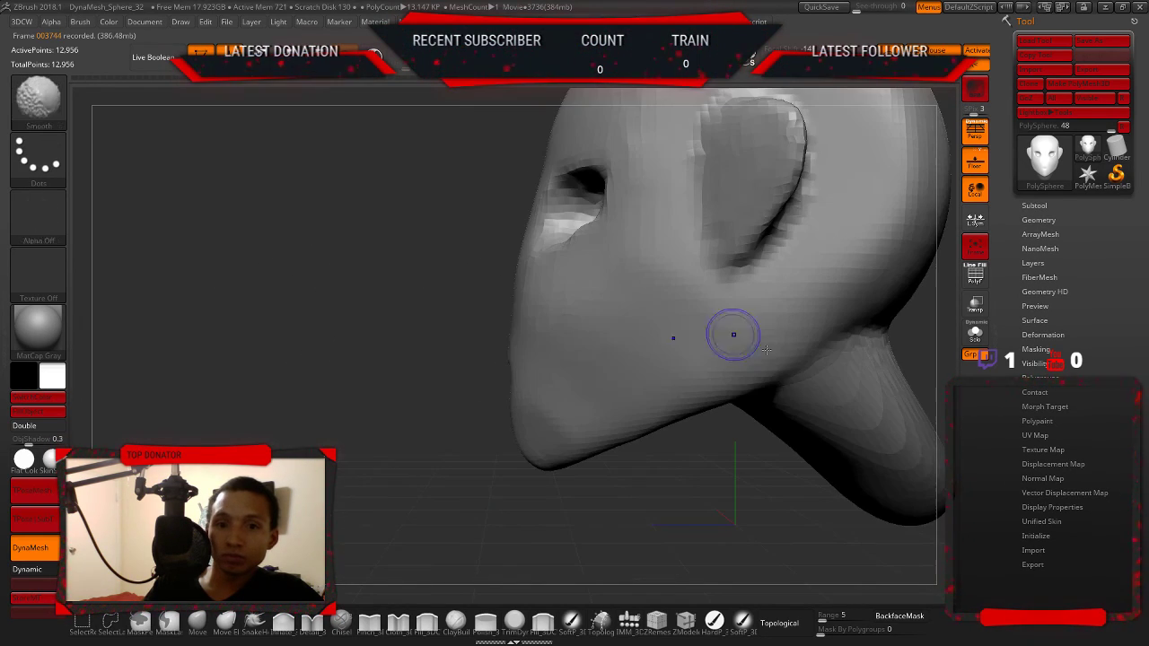
left_click_drag(423, 293, 477, 298, "shift")
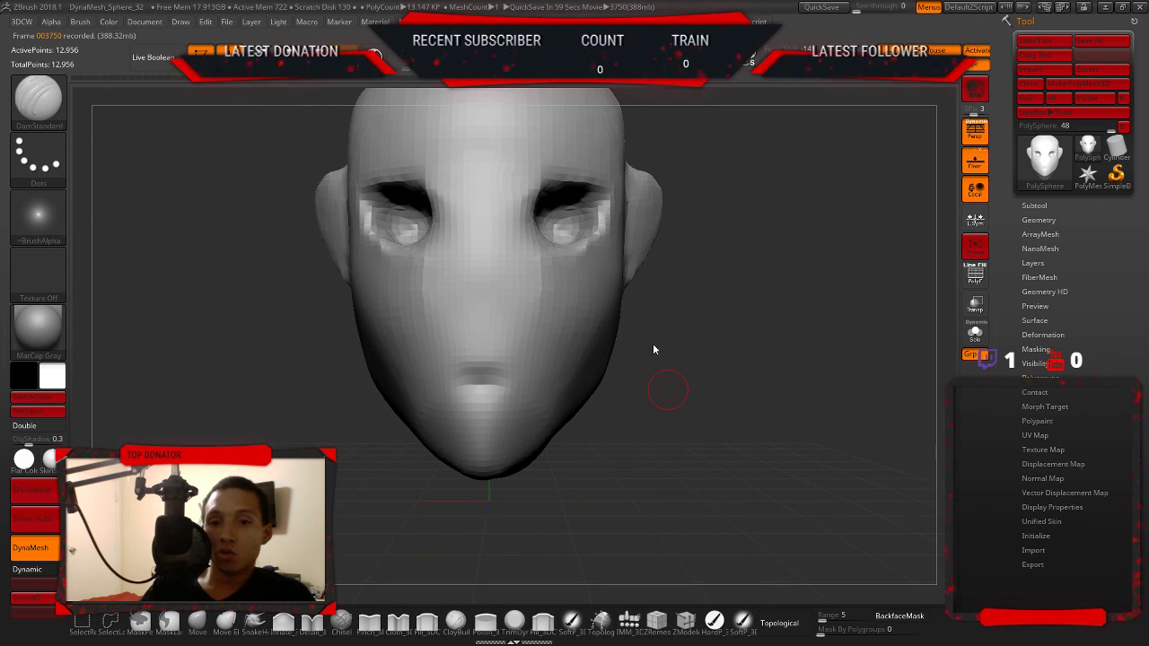
- Insert a QuadSphere nose at the face centre and push it partly into the face
key("b")
key("i")
key("m")
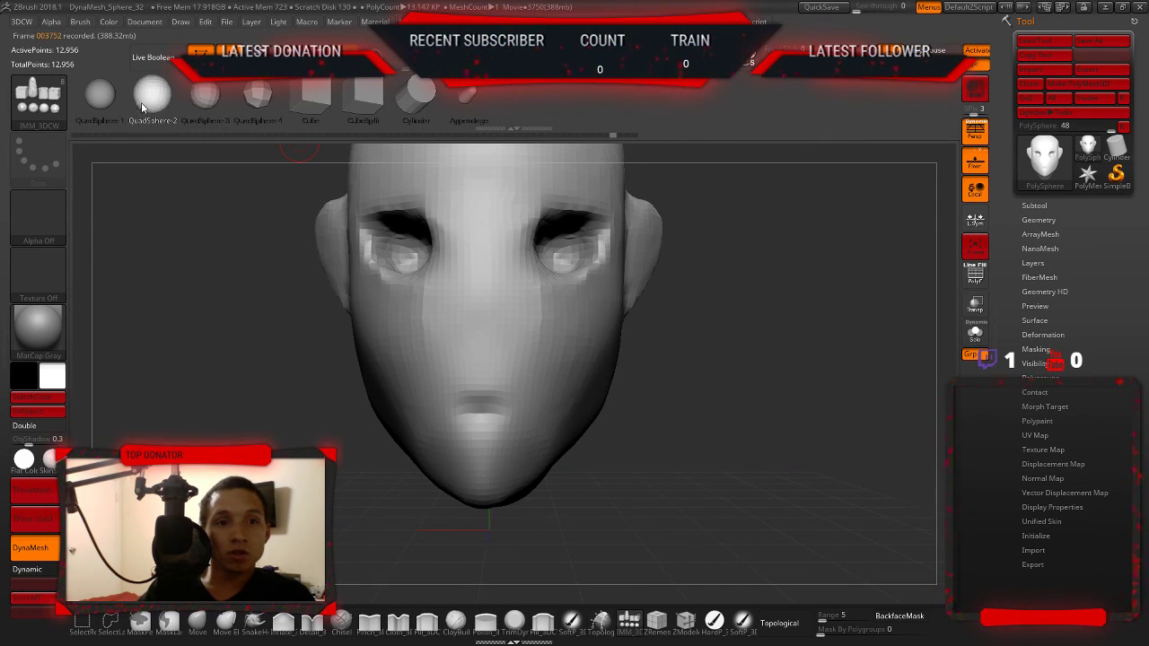
left_click_drag(480, 287, 461, 302)
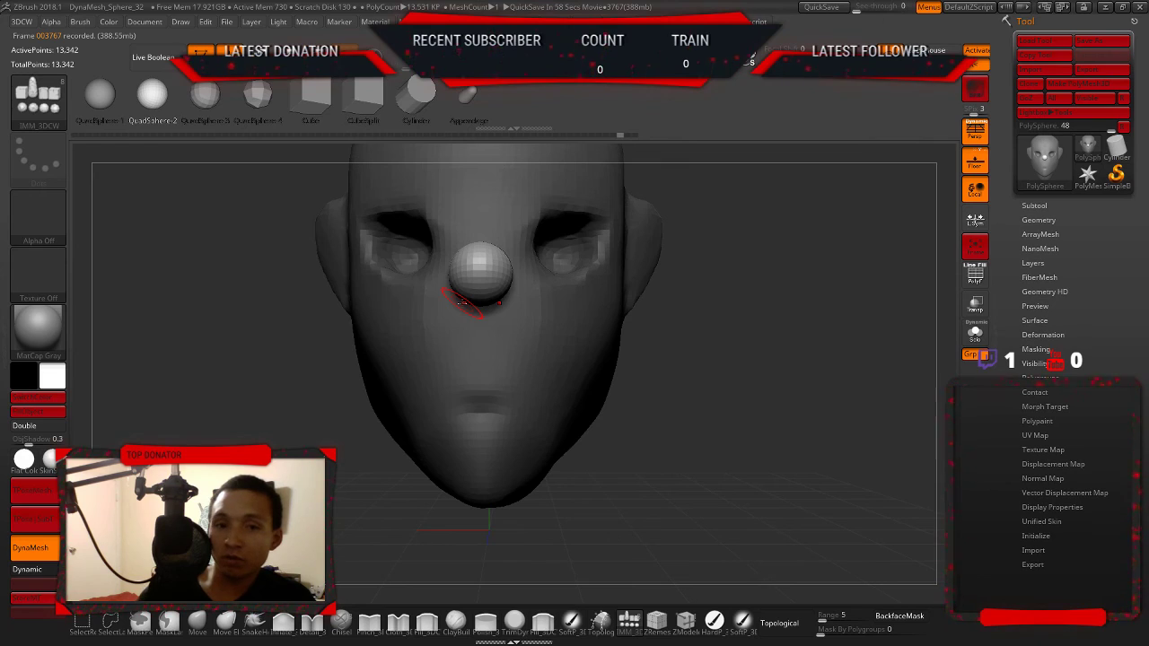
mouse_move(649, 403)
left_mouse_down()
mouse_move(715, 384)
mouse_move(307, 301)
left_mouse_up()
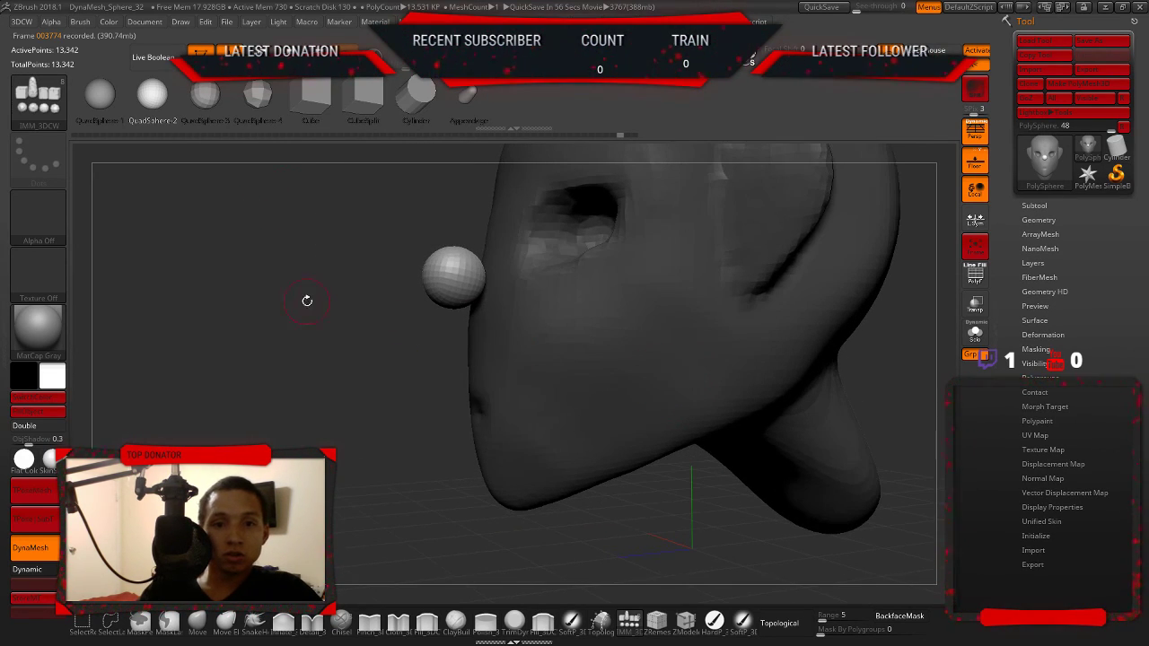
key("w")
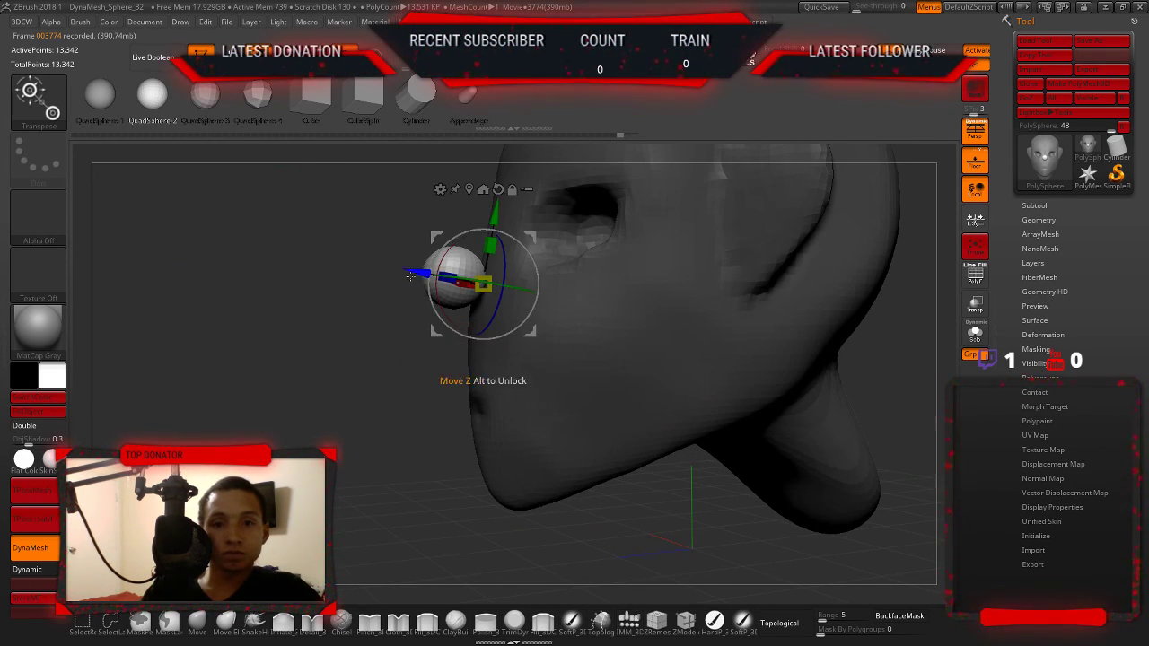
left_click_drag(411, 272, 442, 279)
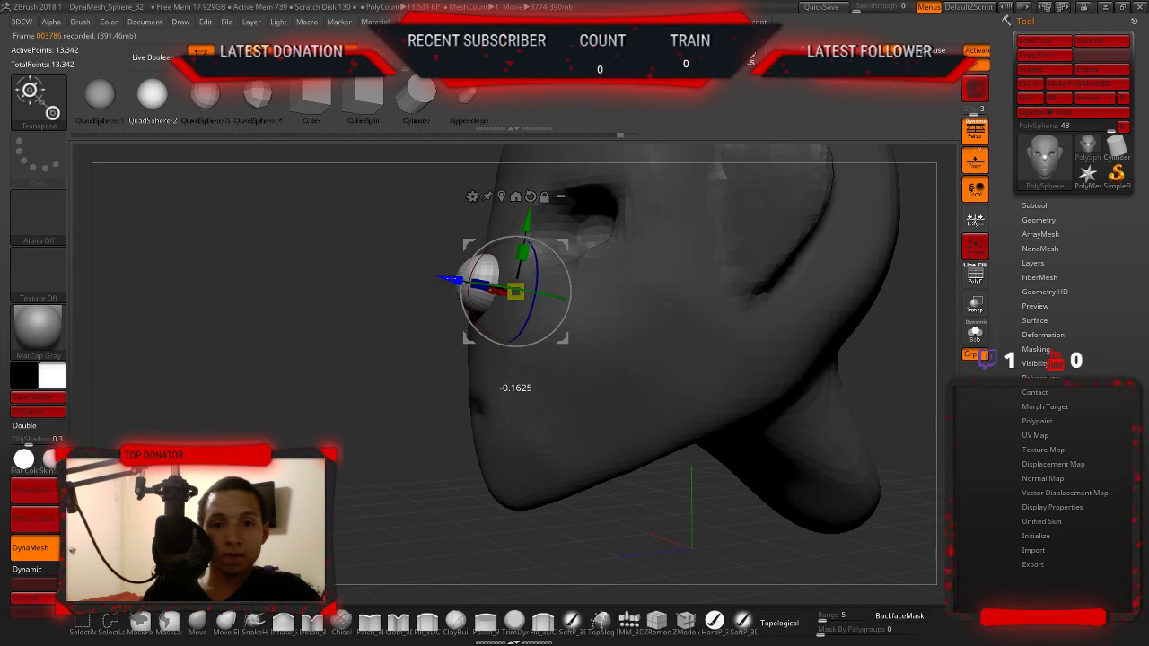
key("q")
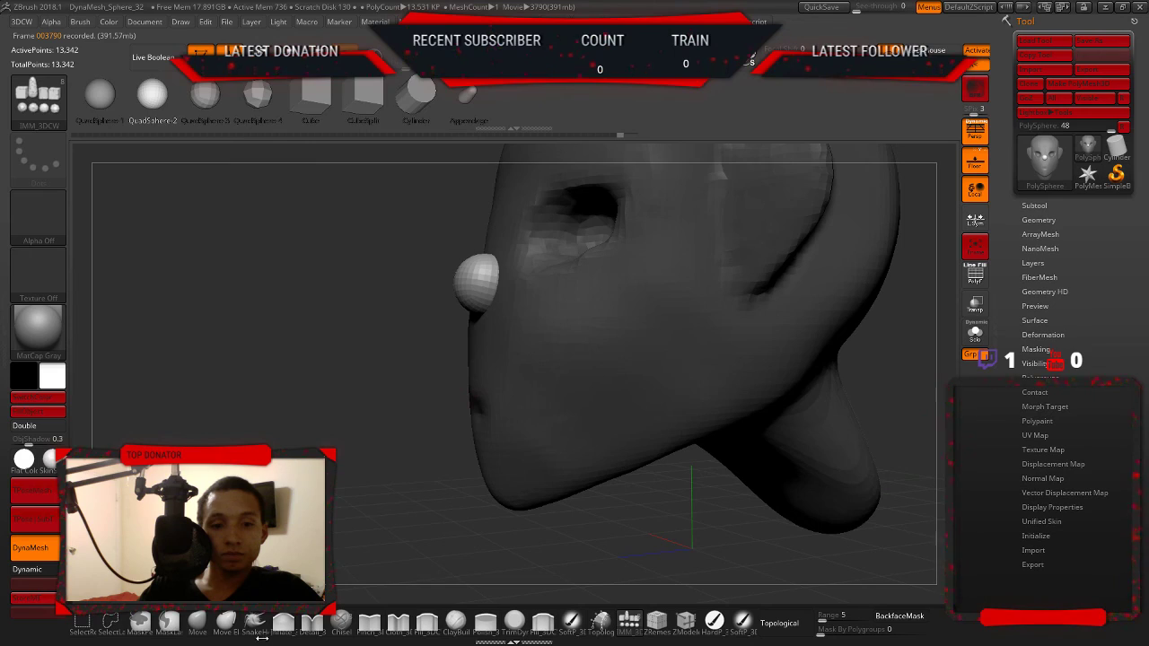
left_click(257, 628)
- Shrink the brush and lightly smooth the pulled nose surface
key("s")
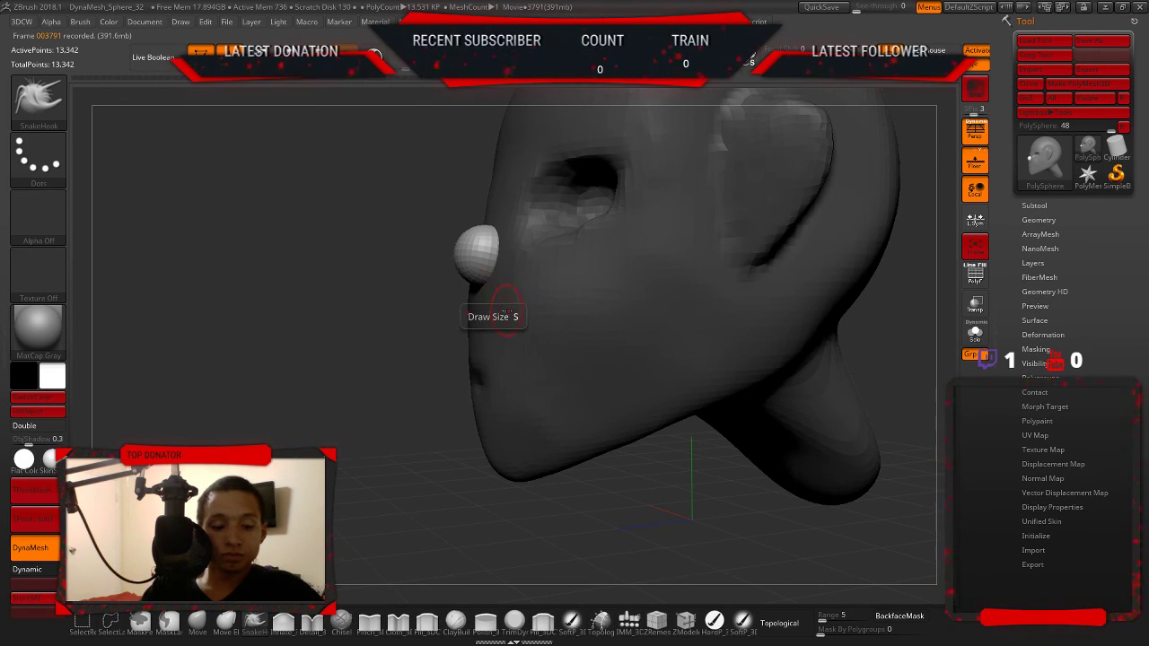
key("space")
left_click_drag(487, 312, 476, 312)
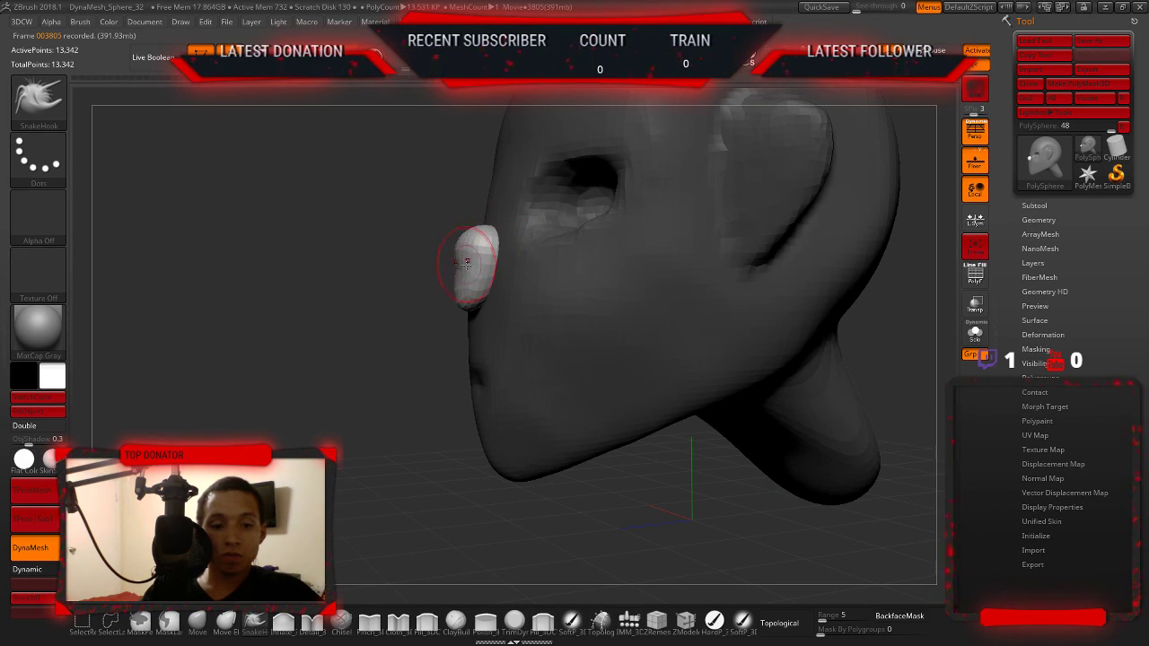
left_click_drag(465, 262, 481, 243, "shift")
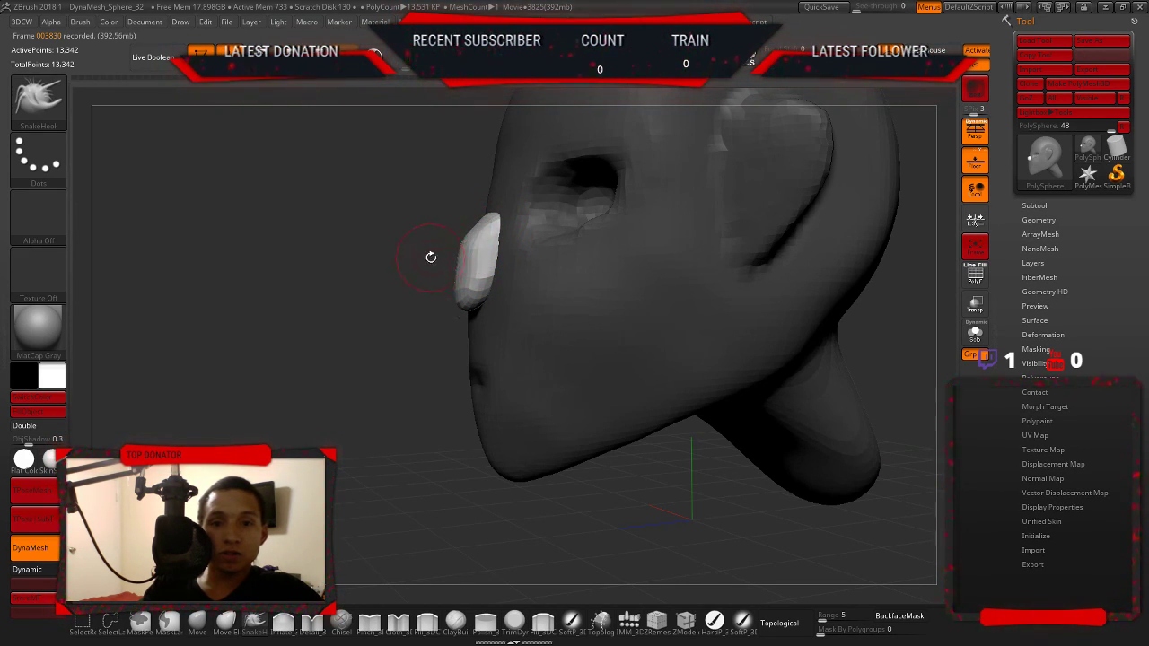
key("shift")
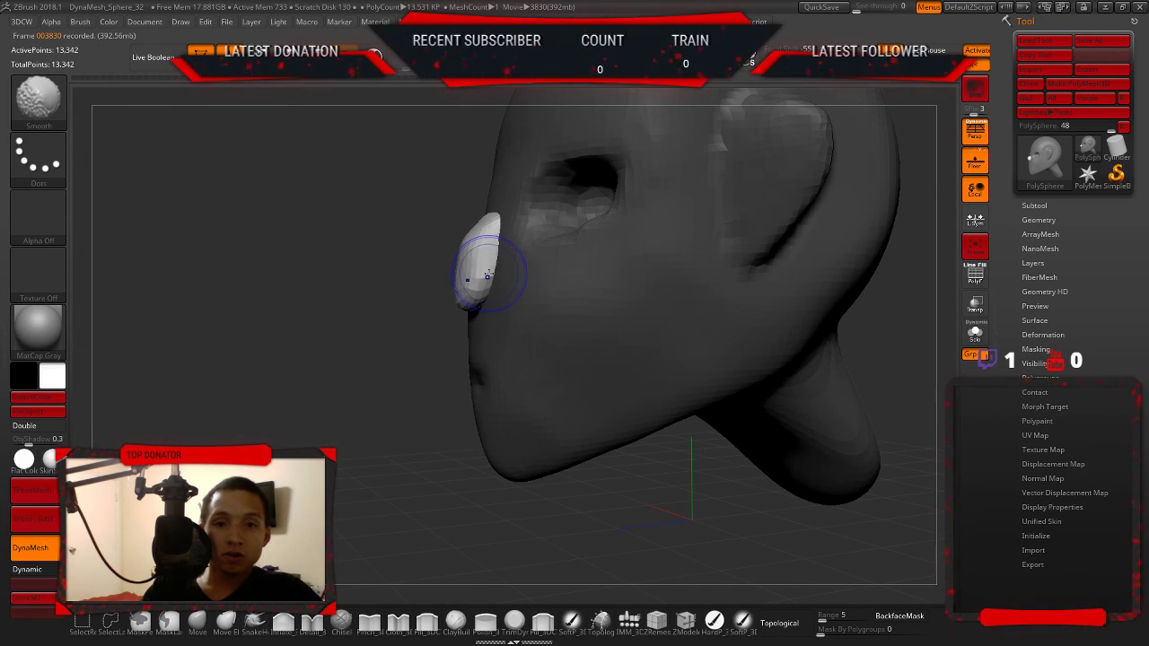
left_click_drag(487, 276, 487, 256, "shift")
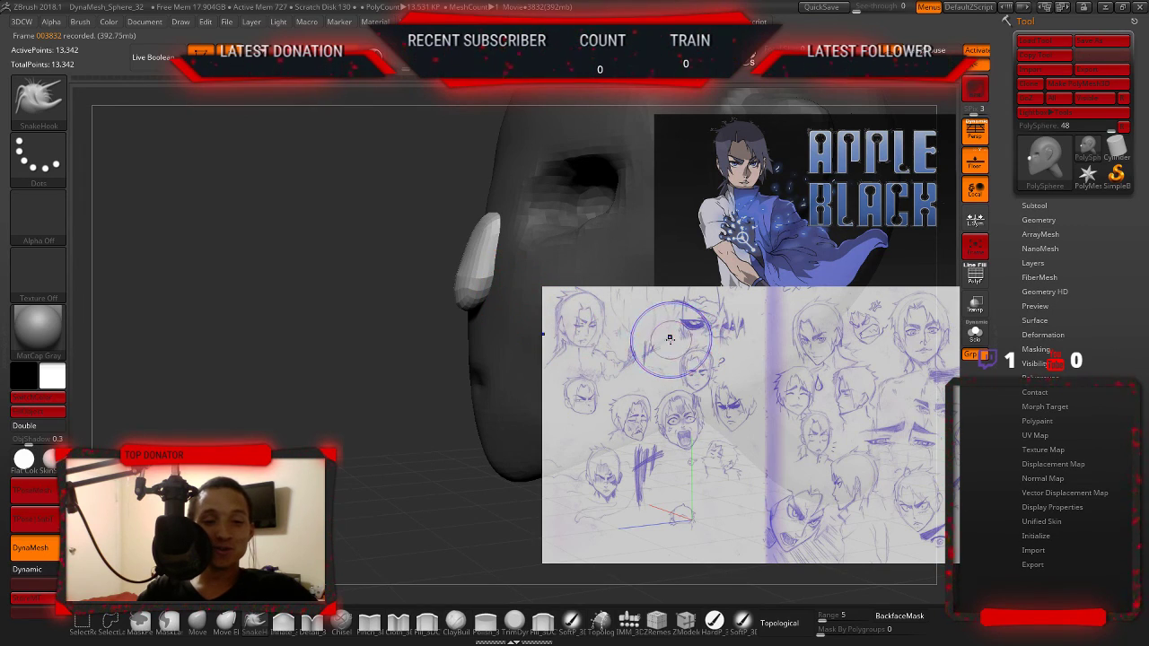
- Hide the floating references and smooth the nose's front edge, adjusting its mask
key("alt+Tab")
key("s")
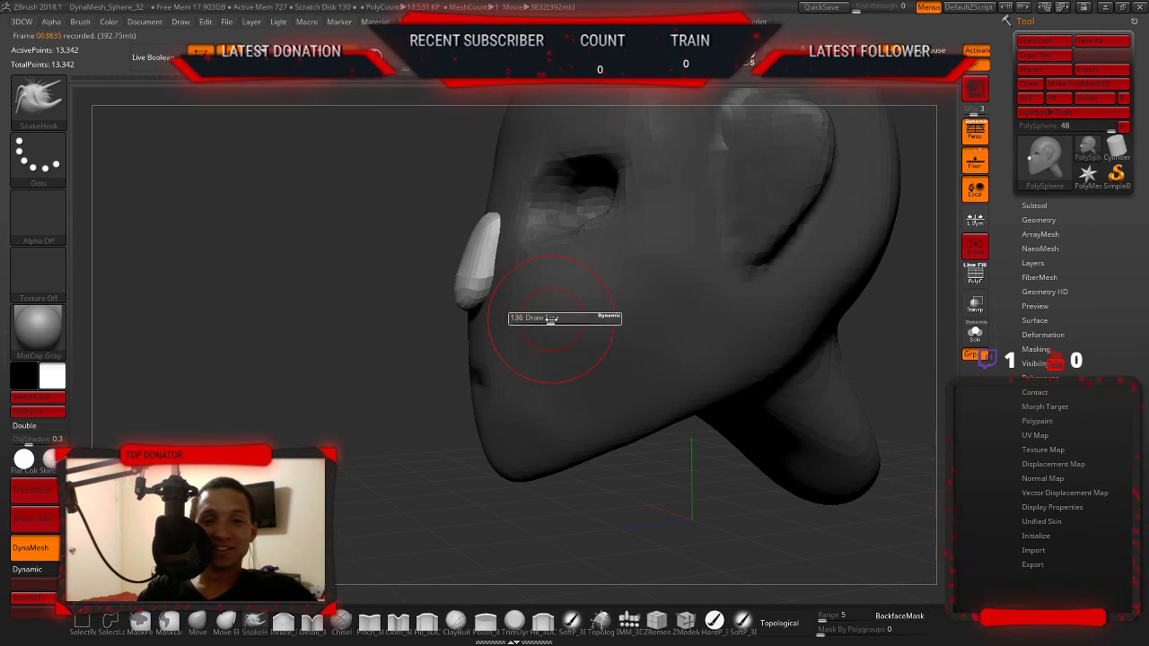
key("shift")
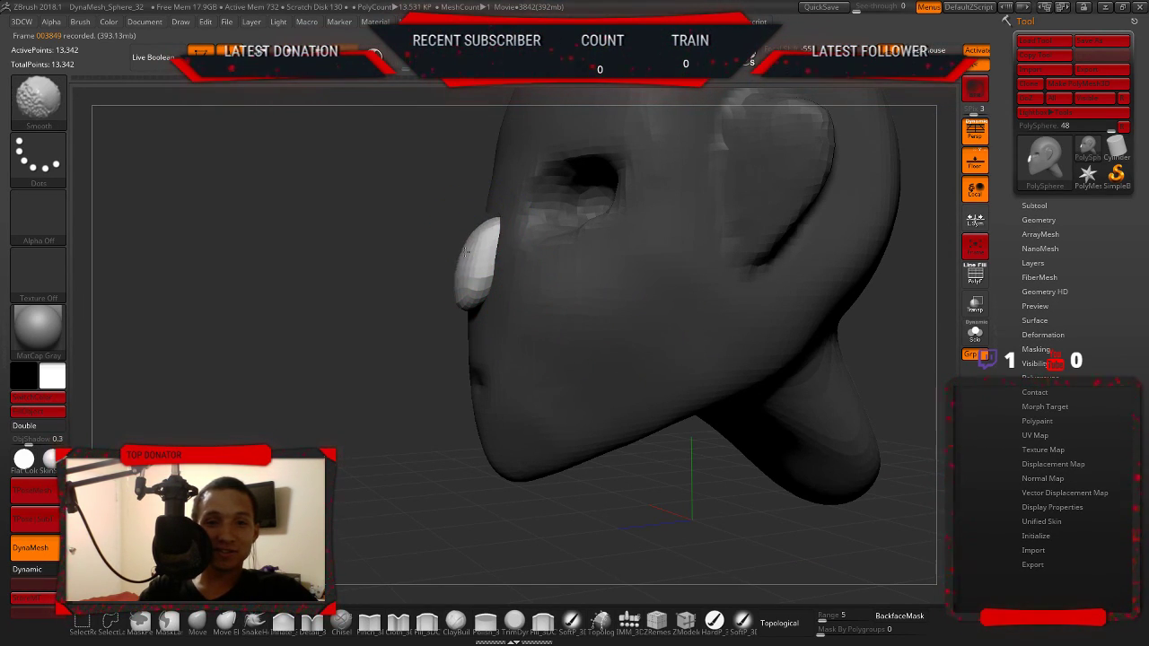
left_click_drag(464, 251, 459, 298, "shift")
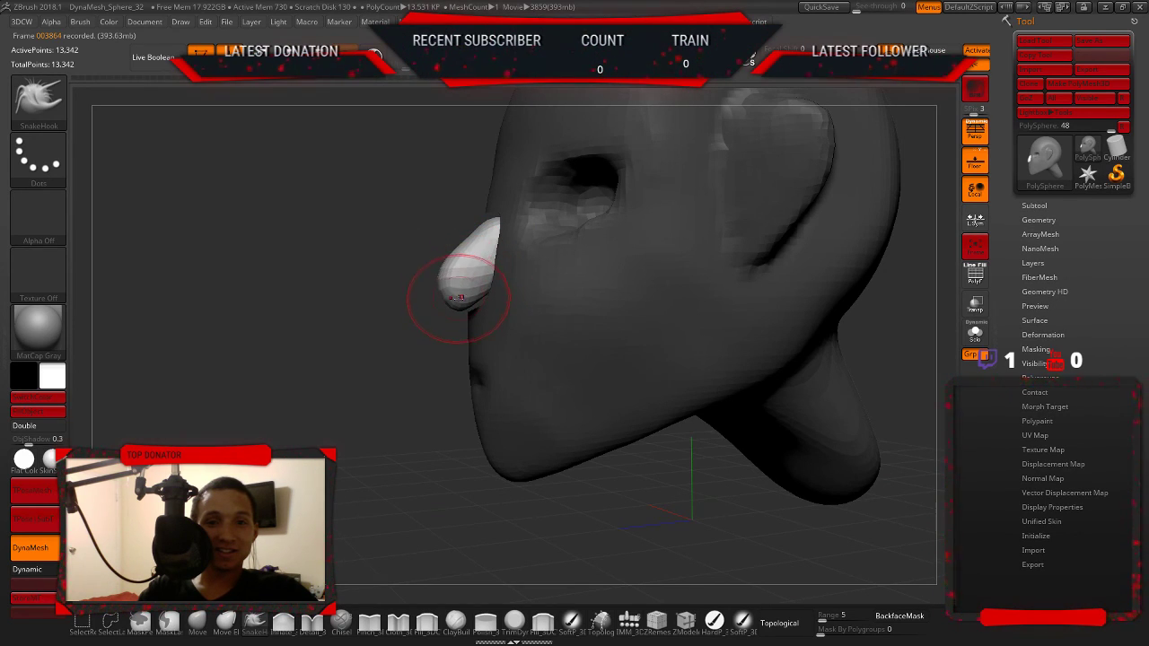
left_click_drag(418, 241, 449, 256)
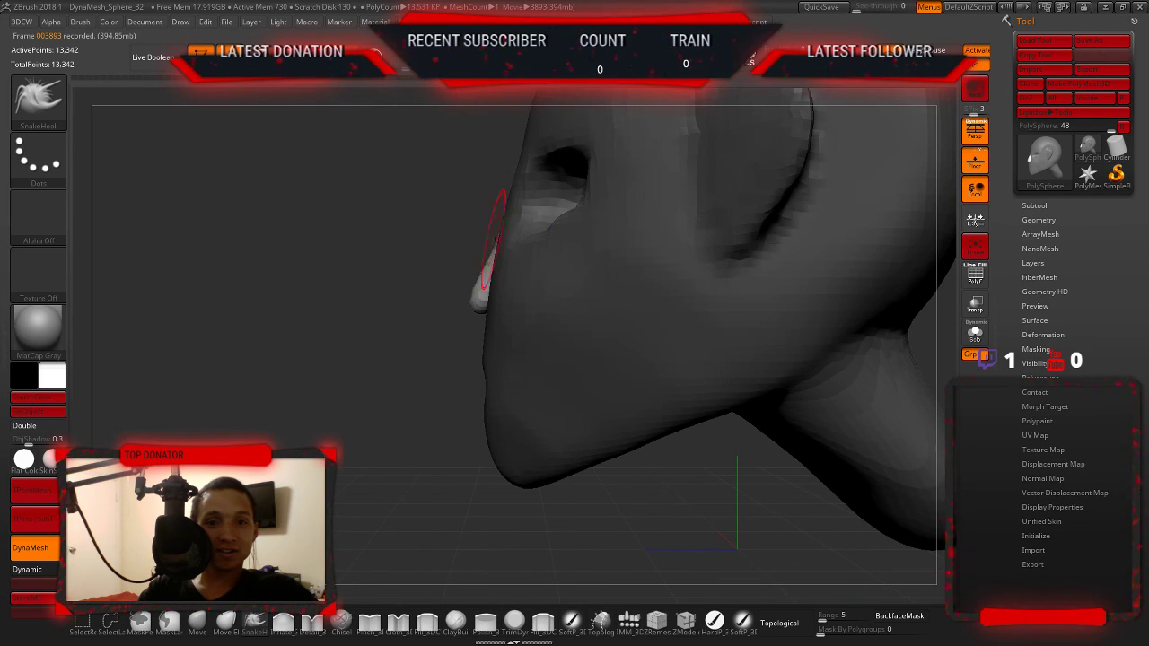
left_click_drag(386, 260, 449, 270)
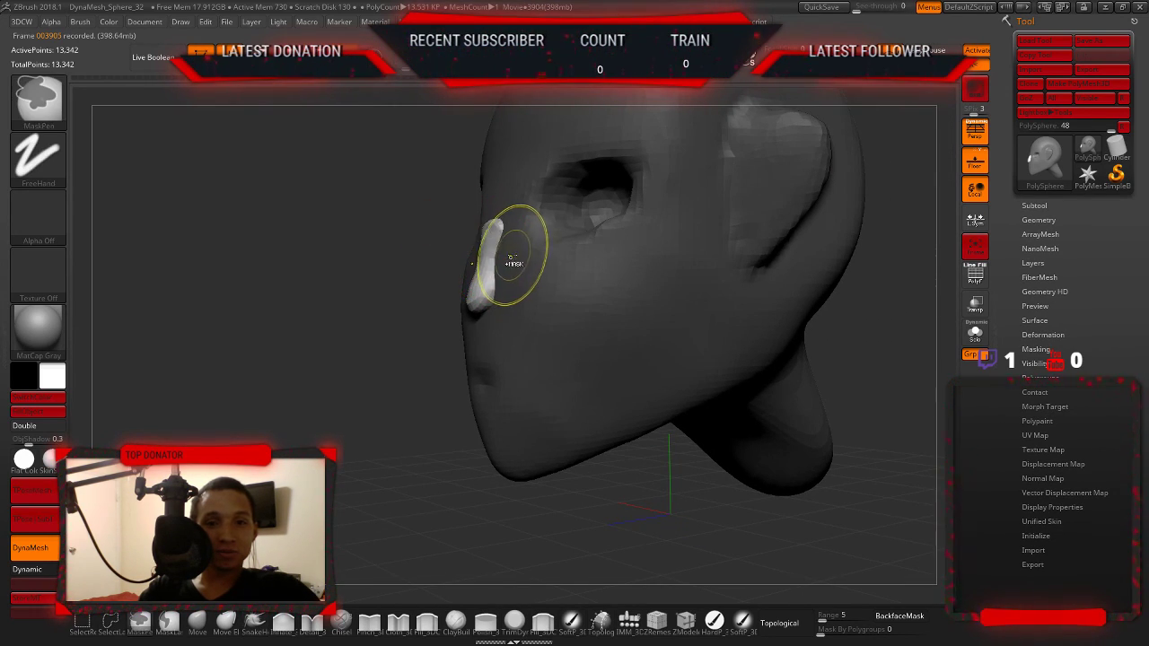
left_click(511, 261, "ctrl")
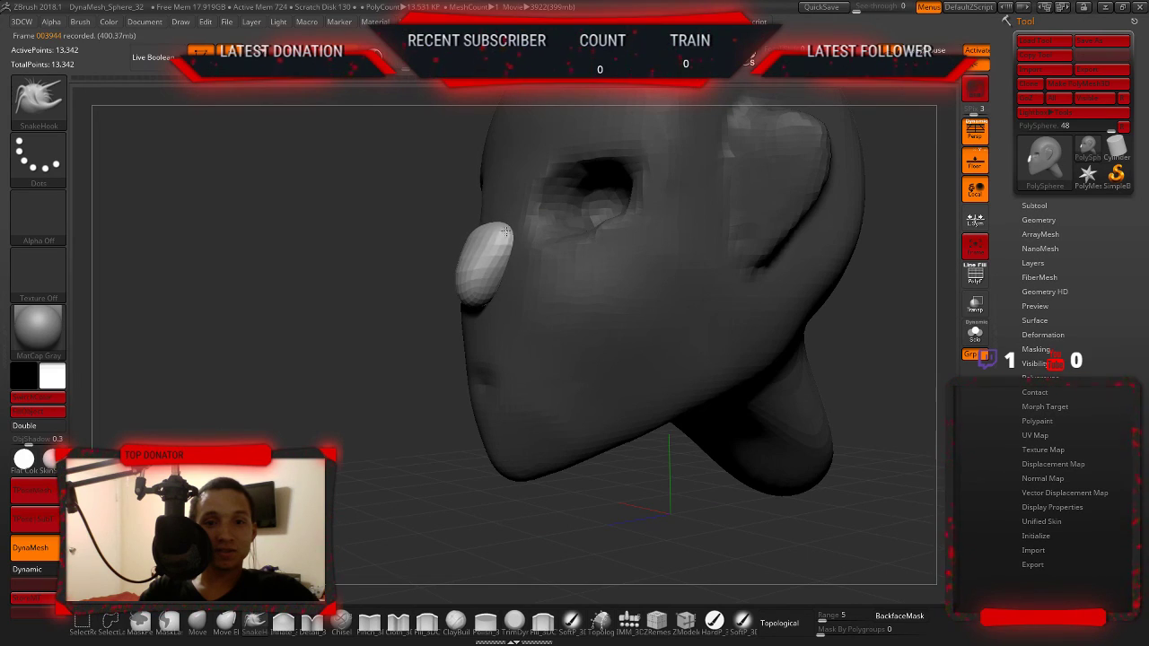
- Smooth the nose along its length so it blends back into the face
left_click_drag(423, 248, 446, 231)
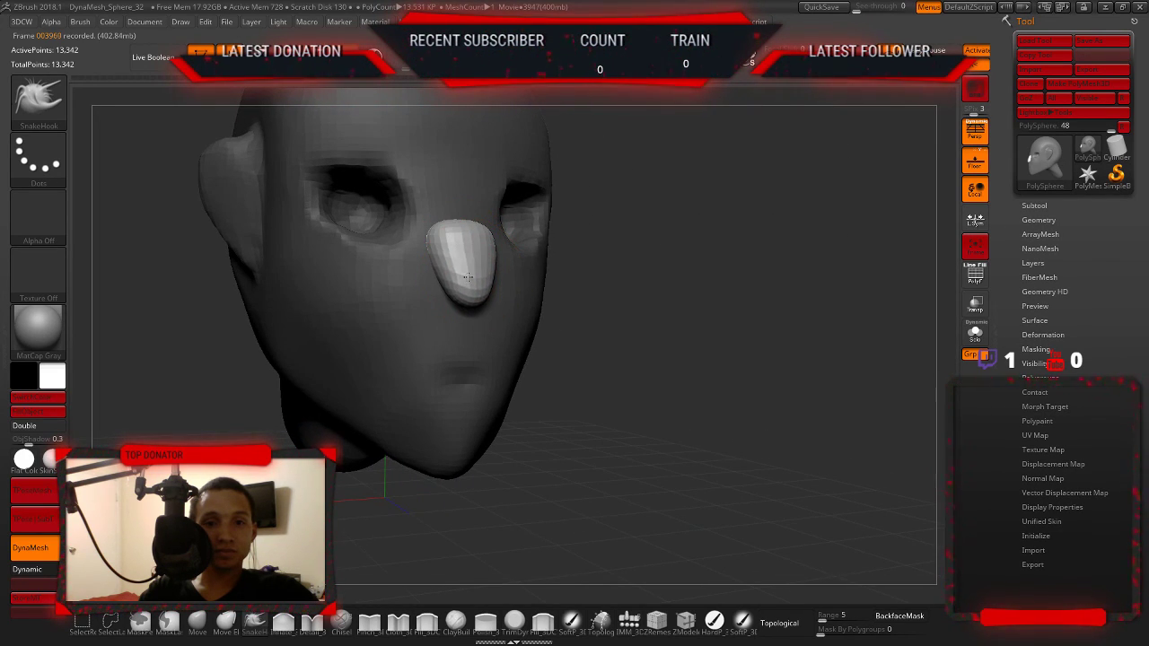
mouse_move(595, 251)
left_mouse_down()
mouse_move(603, 247)
mouse_move(567, 198)
left_mouse_up()
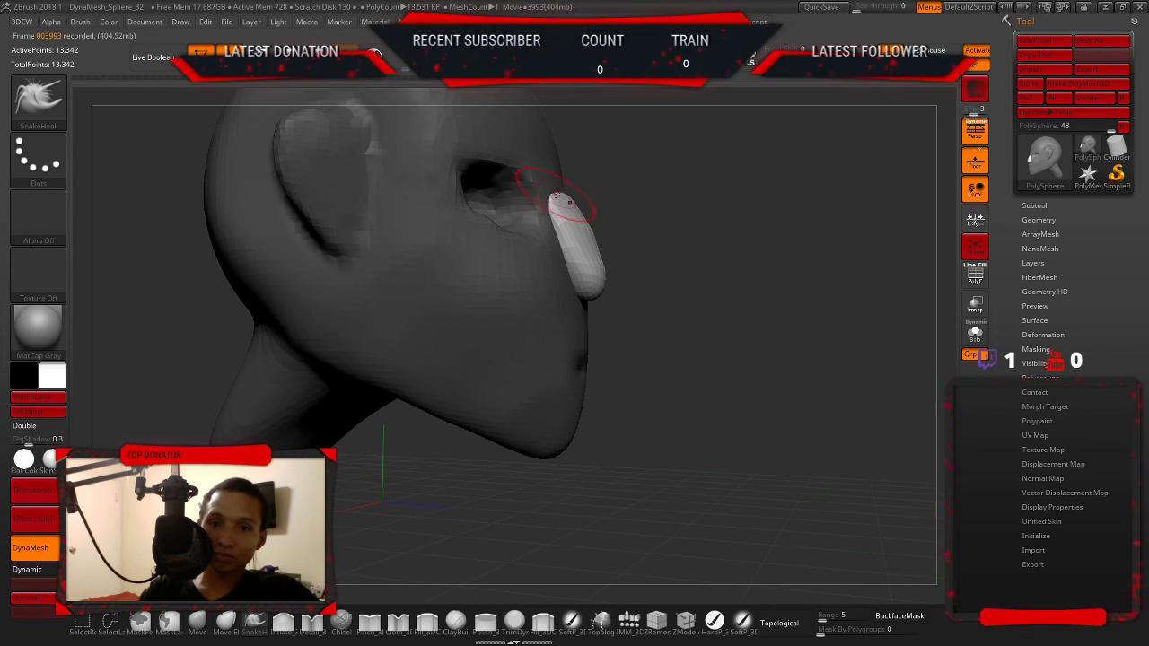
left_click_drag(719, 189, 502, 224)
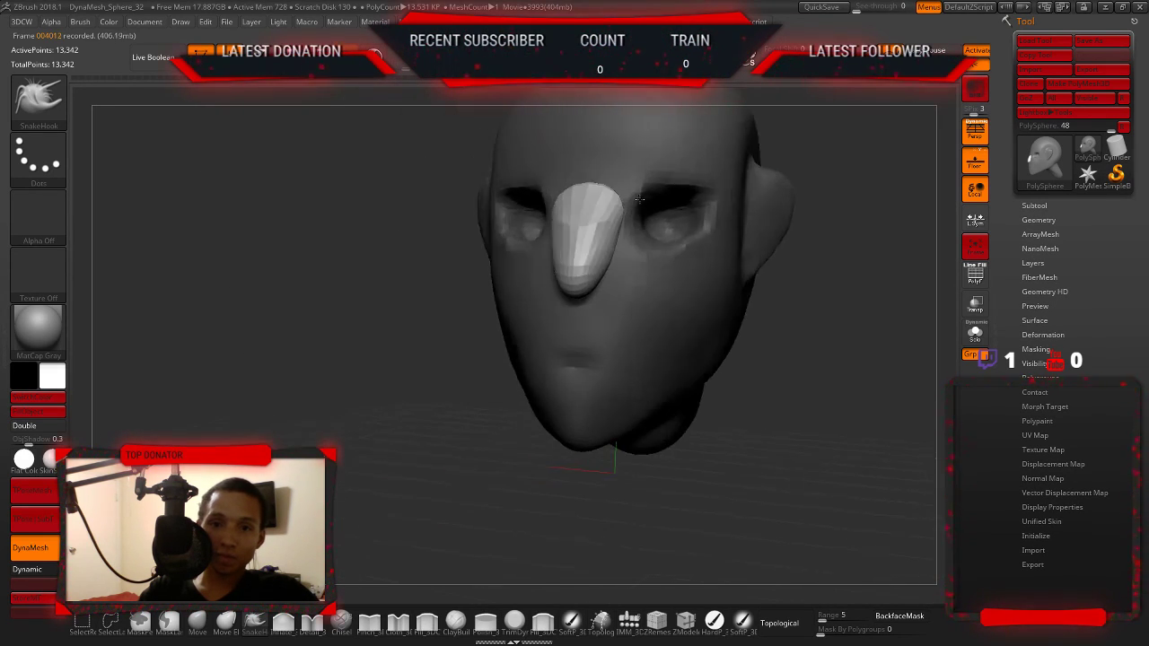
left_click_drag(585, 211, 550, 274, "shift")
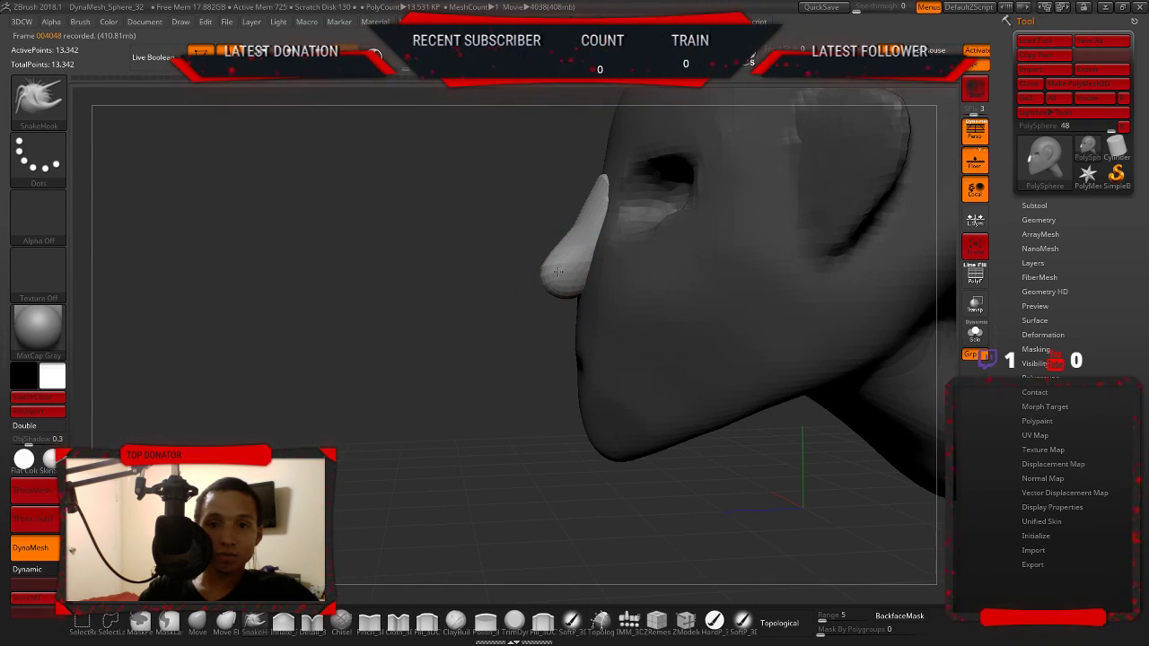
left_click_drag(592, 199, 545, 258, "shift")
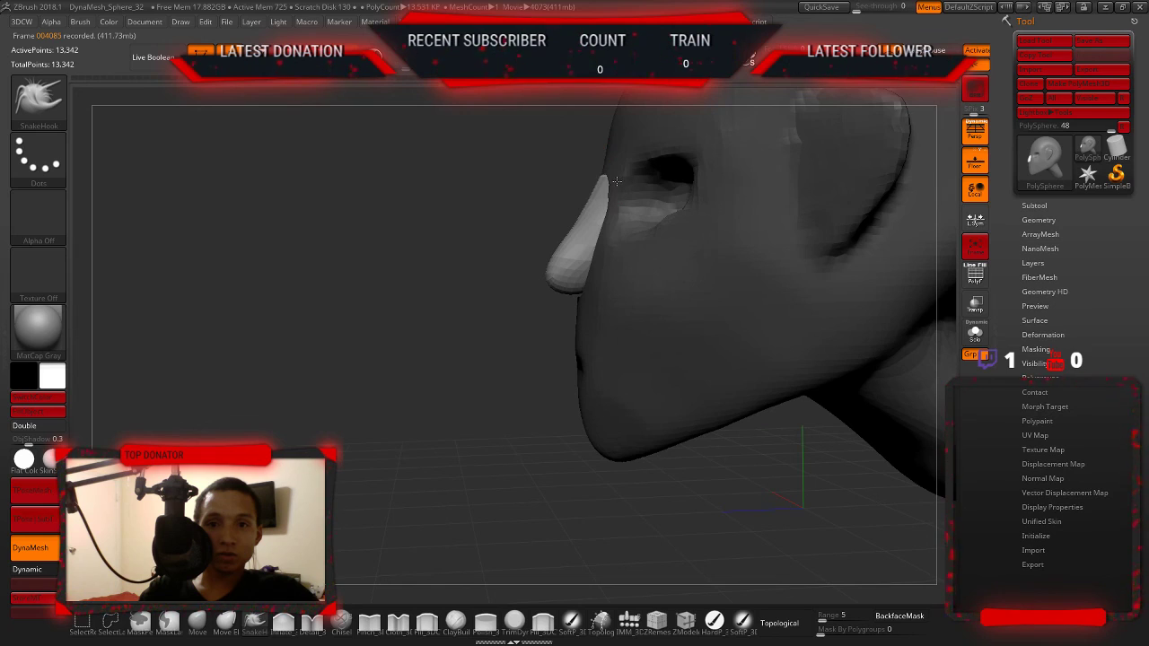
left_click_drag(610, 181, 476, 259, "shift")
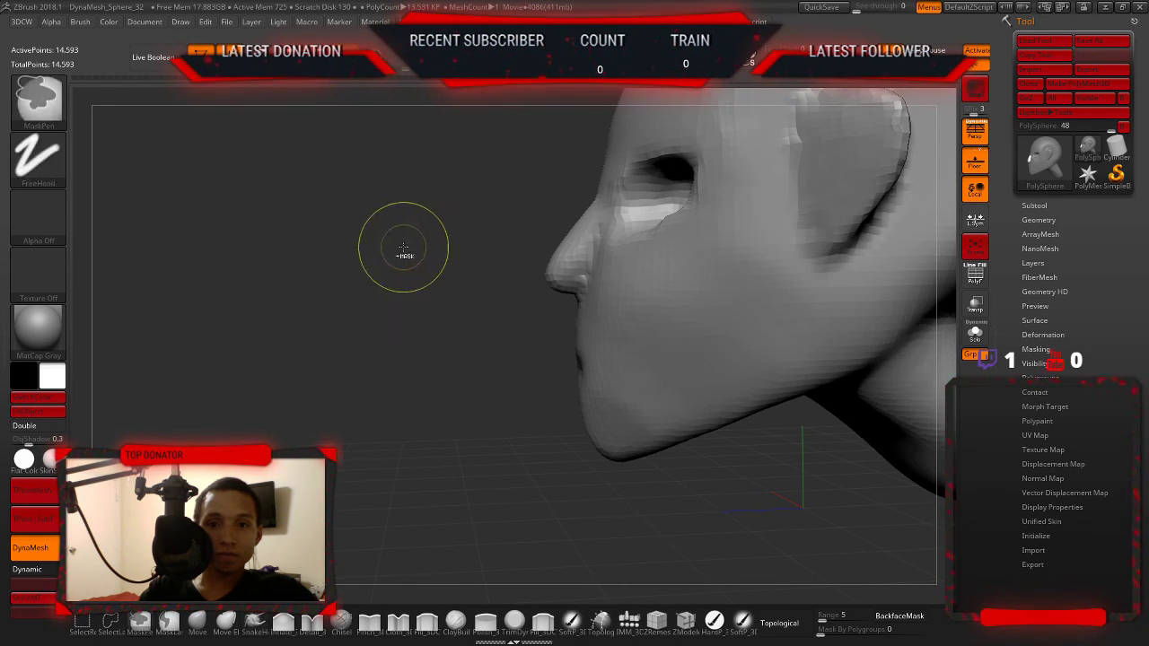
- Soften the nose tip and reshape it longer
left_click_drag(558, 272, 455, 262, "shift")
mouse_move(520, 243)
left_mouse_down()
mouse_move(557, 269)
mouse_move(547, 300)
mouse_move(515, 302)
mouse_move(451, 274)
mouse_move(787, 277)
mouse_move(731, 305)
left_mouse_up()
key("b")
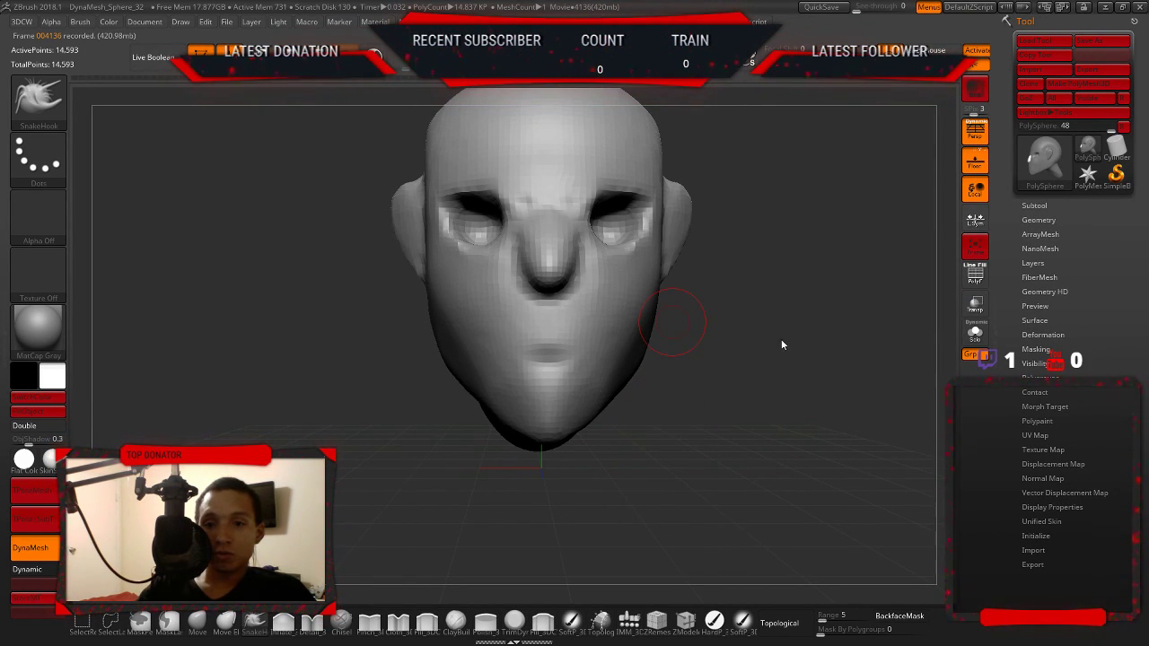
key("b")
key("i")
key("n")
- With Inflat at Draw Size 197, smooth the bottom of the neck into a rounded end
left_click_drag(368, 357, 269, 411)
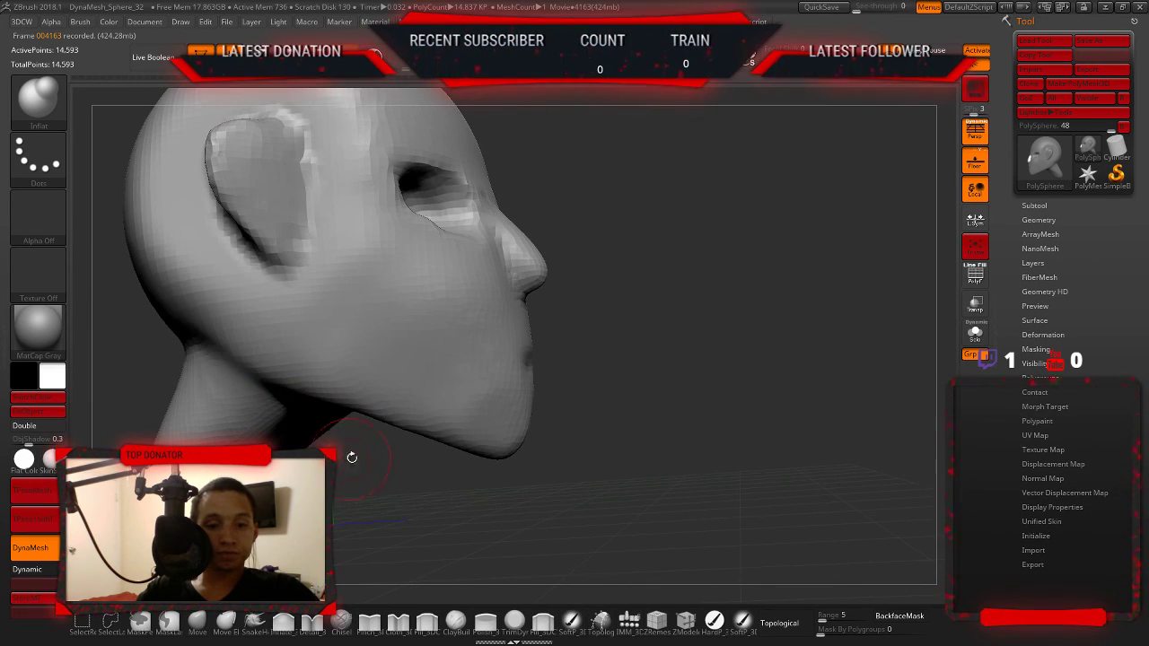
key("s")
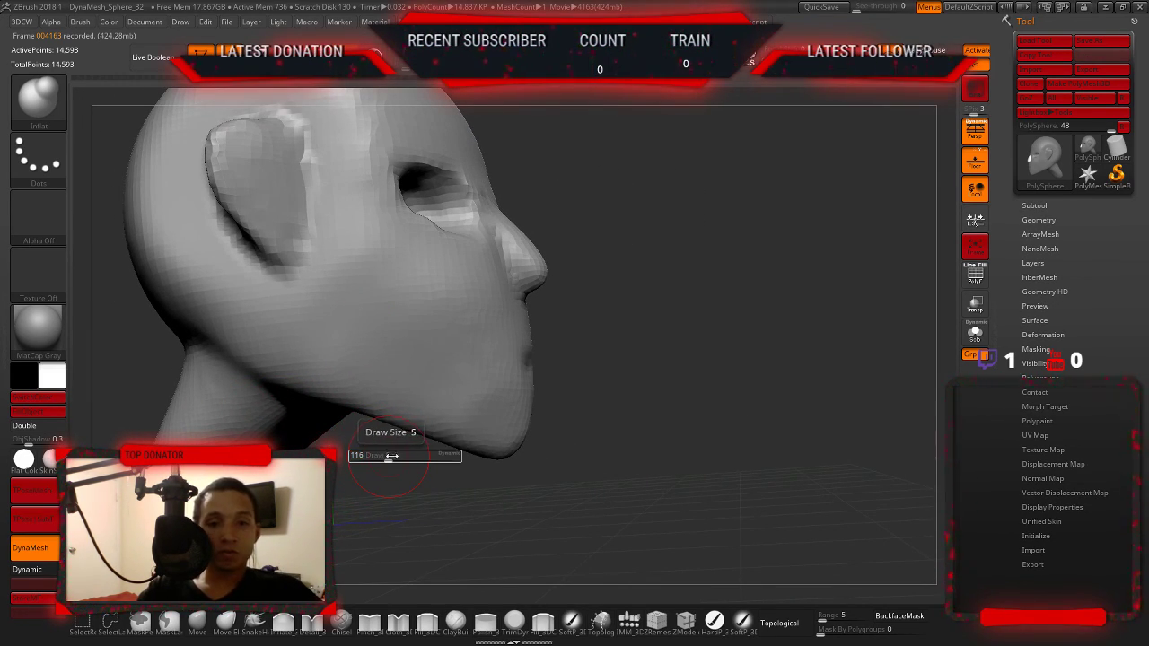
key("space")
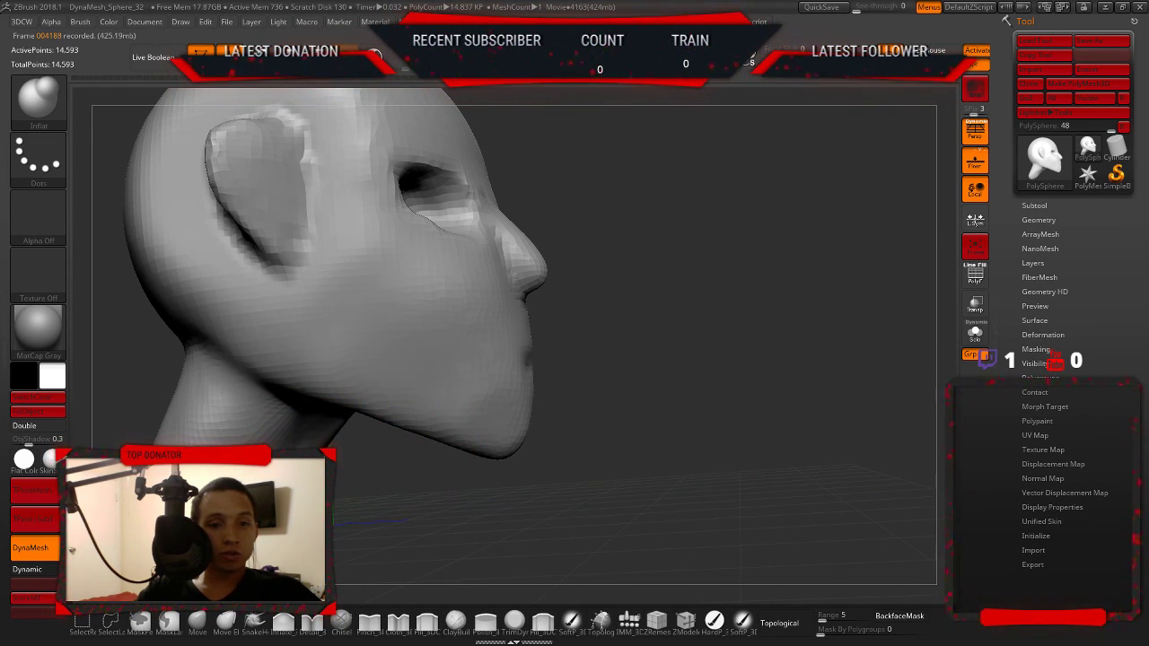
left_click_drag(673, 359, 853, 359)
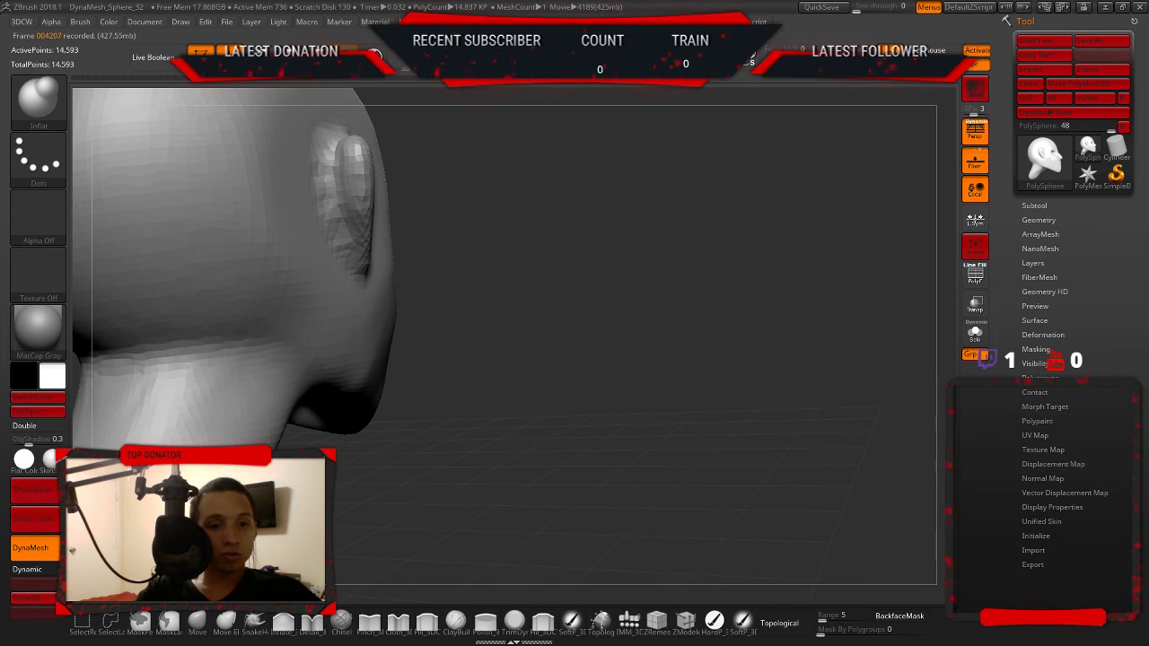
left_click_drag(673, 359, 763, 359)
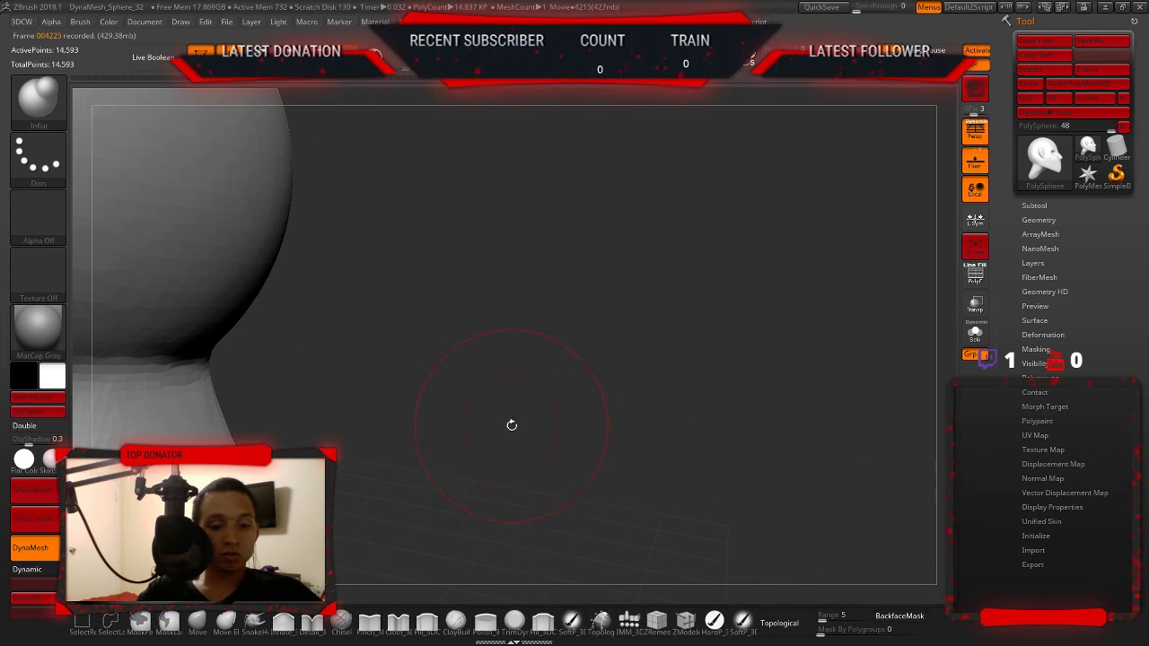
mouse_move(520, 408)
left_mouse_down()
mouse_move(510, 436)
mouse_move(625, 185)
left_mouse_up()
mouse_move(599, 271)
left_mouse_down("ctrl")
mouse_move(646, 350)
mouse_move(598, 329)
left_mouse_up("ctrl")
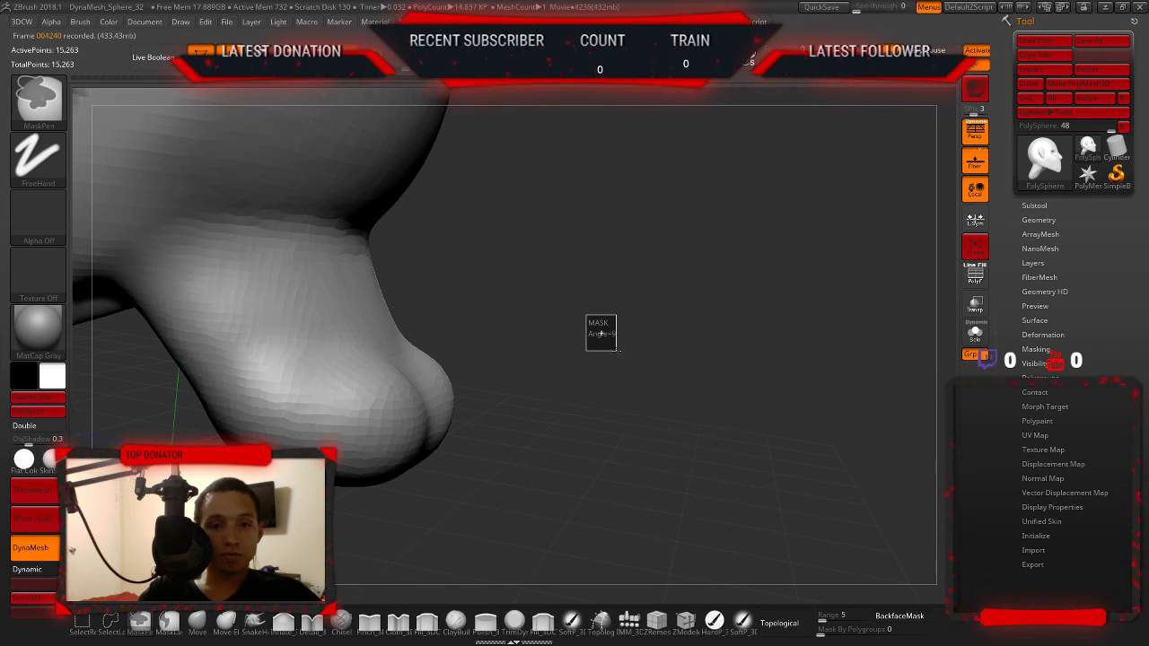
mouse_move(423, 384)
left_mouse_down("shift")
mouse_move(386, 410)
mouse_move(413, 385)
mouse_move(408, 359)
mouse_move(411, 395)
left_mouse_up("shift")
left_click_drag(629, 377, 526, 341)
- Bulge out and reshape the nose with Inflat from a three-quarter view
key("b")
key("i")
key("n")
mouse_move(748, 413)
left_mouse_down()
mouse_move(727, 366)
mouse_move(769, 296)
left_mouse_up()
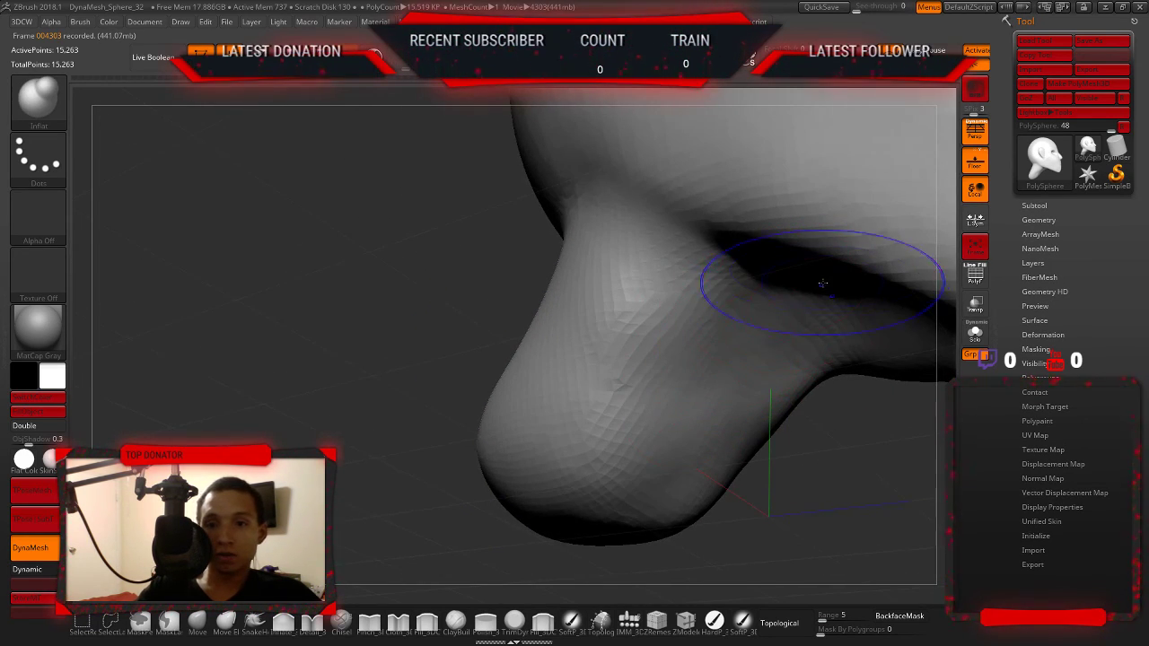
mouse_move(539, 310)
left_mouse_down()
mouse_move(772, 484)
mouse_move(516, 320)
left_mouse_up()
mouse_move(409, 298)
left_mouse_down()
mouse_move(418, 238)
mouse_move(494, 269)
mouse_move(789, 219)
mouse_move(769, 252)
mouse_move(733, 202)
left_mouse_up()
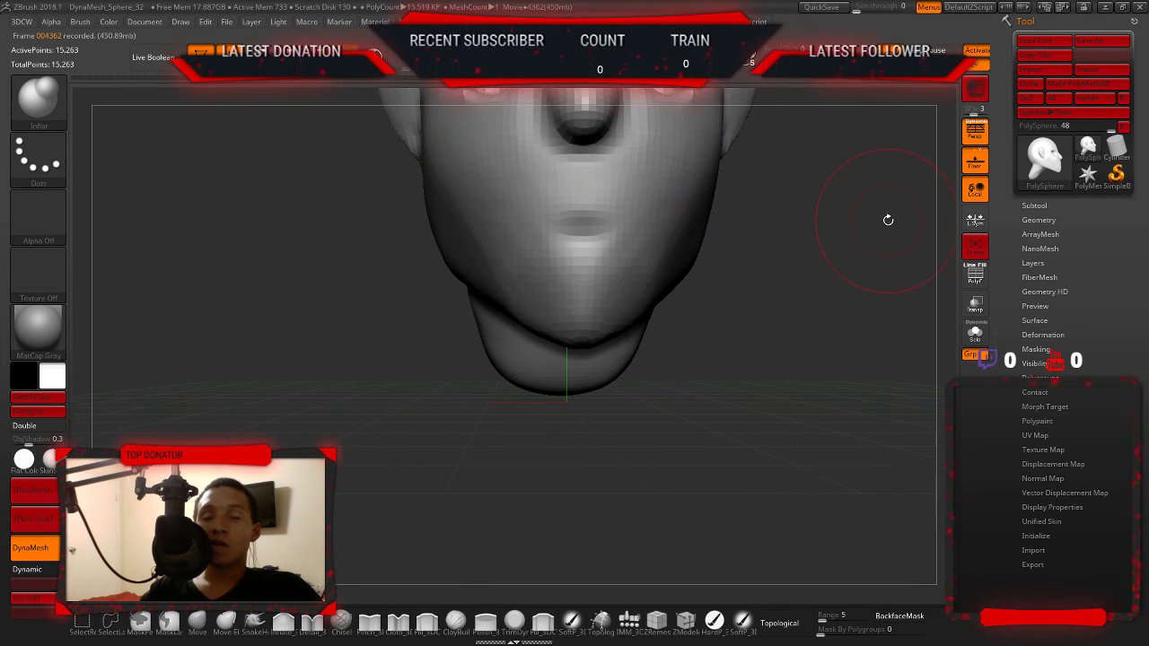
mouse_move(787, 234)
left_mouse_down()
mouse_move(485, 223)
mouse_move(502, 231)
mouse_move(512, 269)
left_mouse_up()
left_click_drag(787, 270, 579, 220)
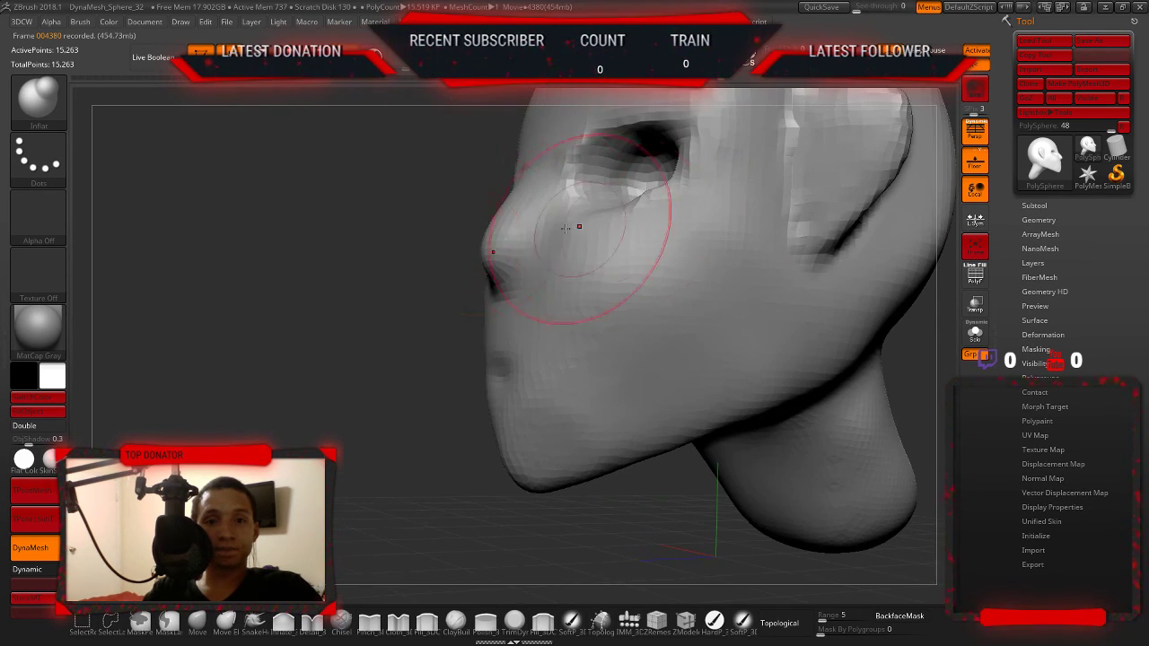
mouse_move(516, 239)
left_mouse_down("shift")
mouse_move(525, 249)
mouse_move(516, 221)
mouse_move(543, 247)
left_mouse_up("shift")
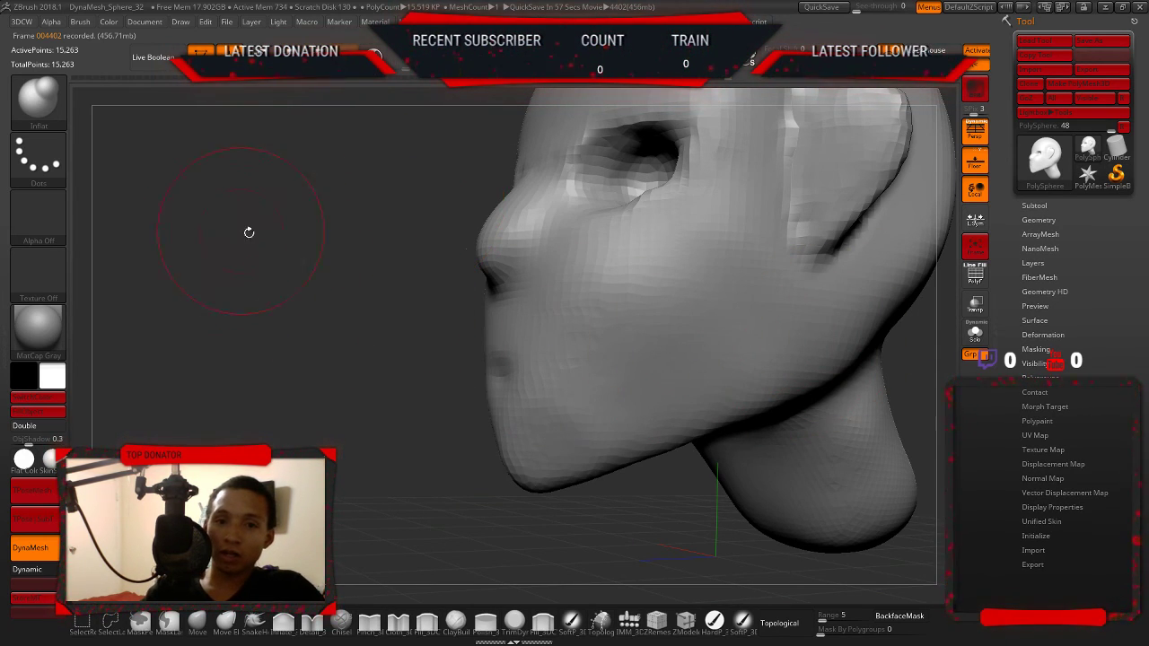
- Smooth the areas around the eye sockets from the front view
mouse_move(248, 233)
left_mouse_down()
mouse_move(336, 288)
mouse_move(703, 333)
mouse_move(749, 255)
mouse_move(664, 242)
left_mouse_up()
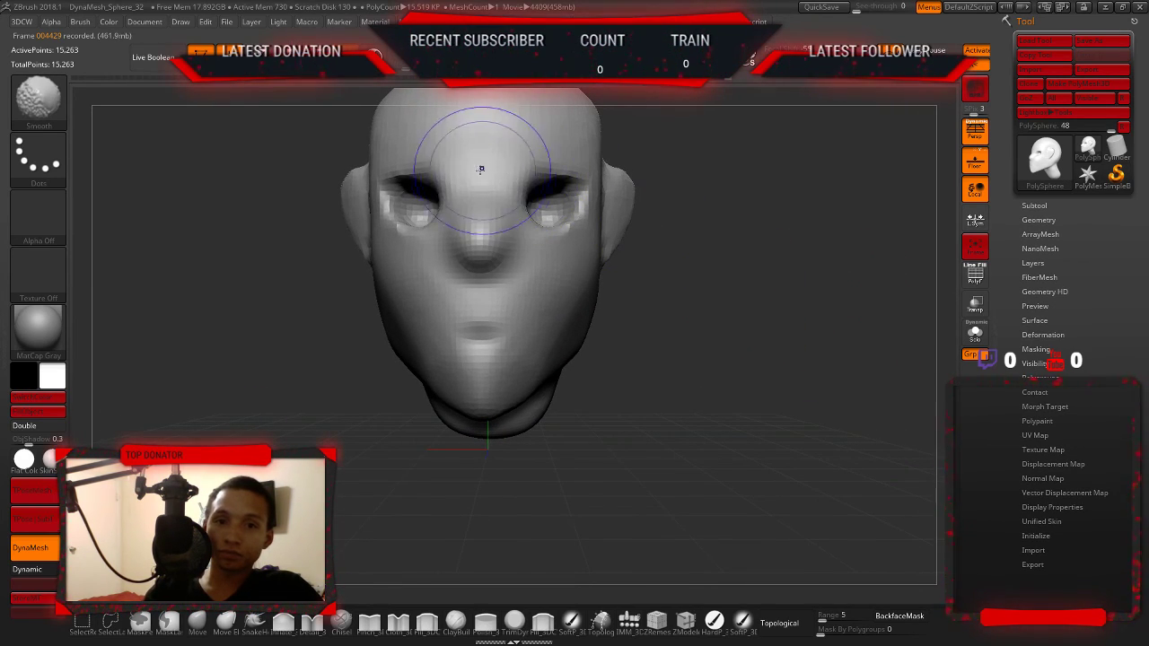
mouse_move(479, 170)
left_mouse_down("shift")
mouse_move(397, 210)
mouse_move(563, 246)
left_mouse_up("shift")
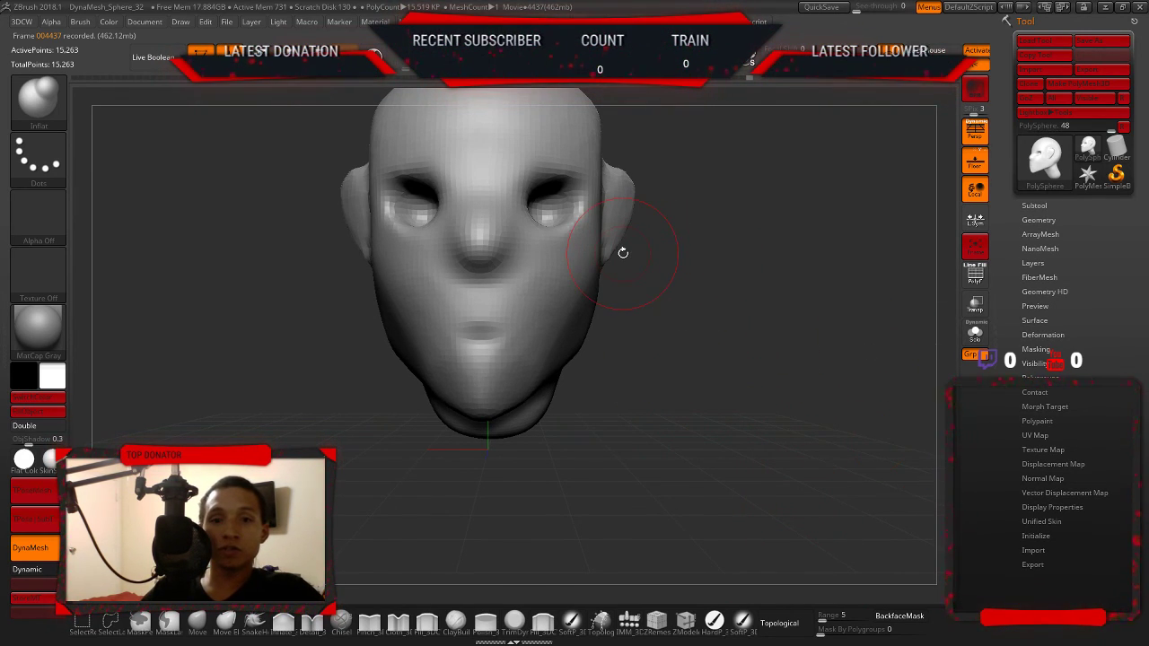
left_click_drag(784, 390, 773, 368)
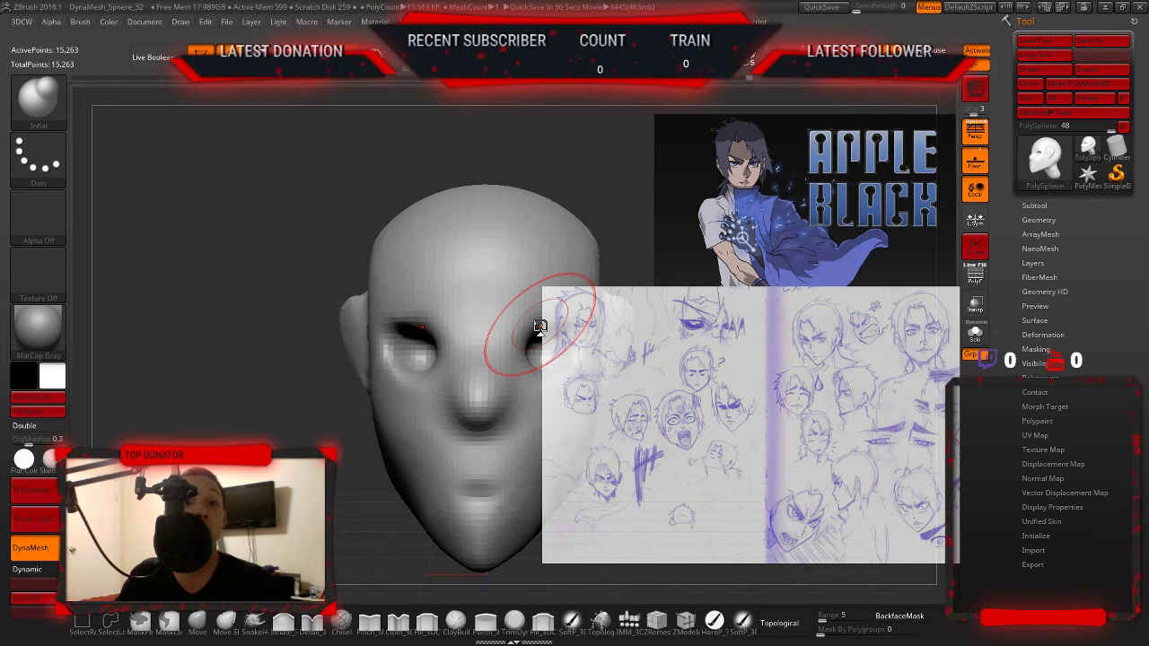
- Hide the Apple Black poster and face-sketch references, leaving only the front-facing head
key("shift")
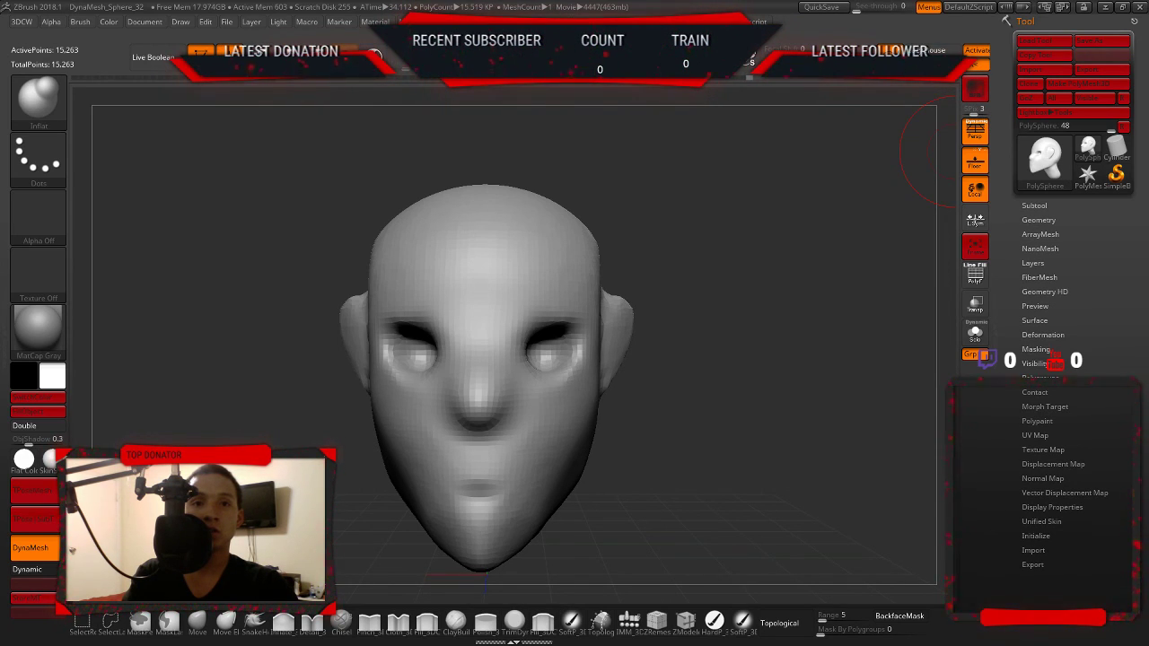
- Play back the recorded sculpting movie and export it
left_click(409, 22)
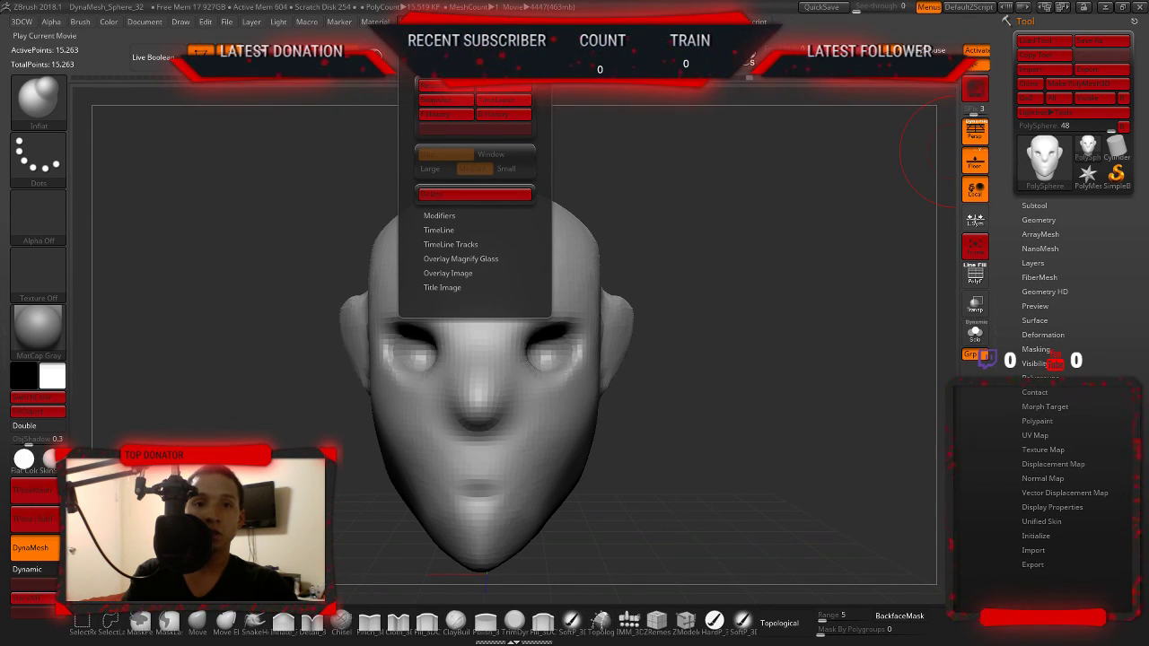
left_click(436, 90)
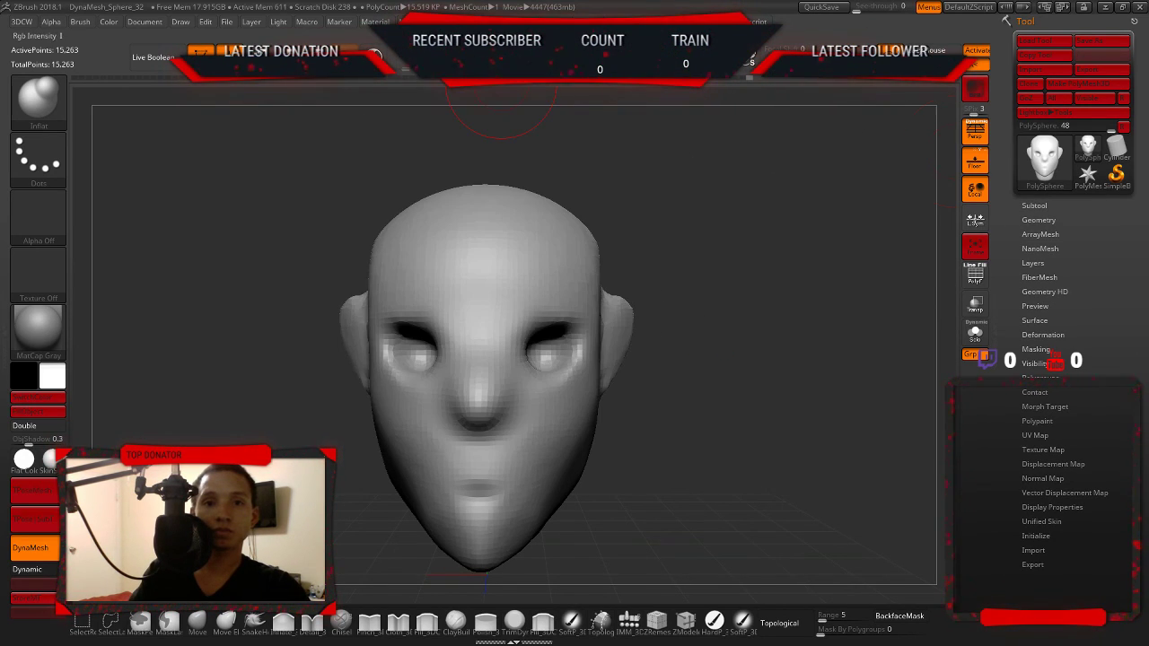
left_click(408, 22)
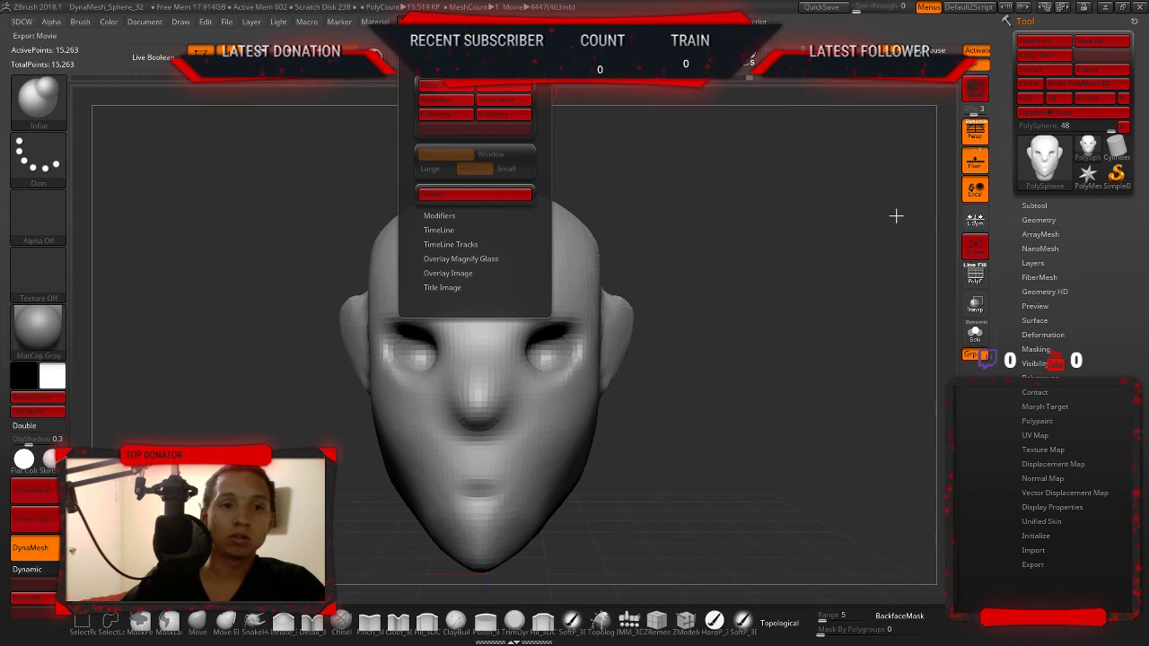
left_click(489, 302)
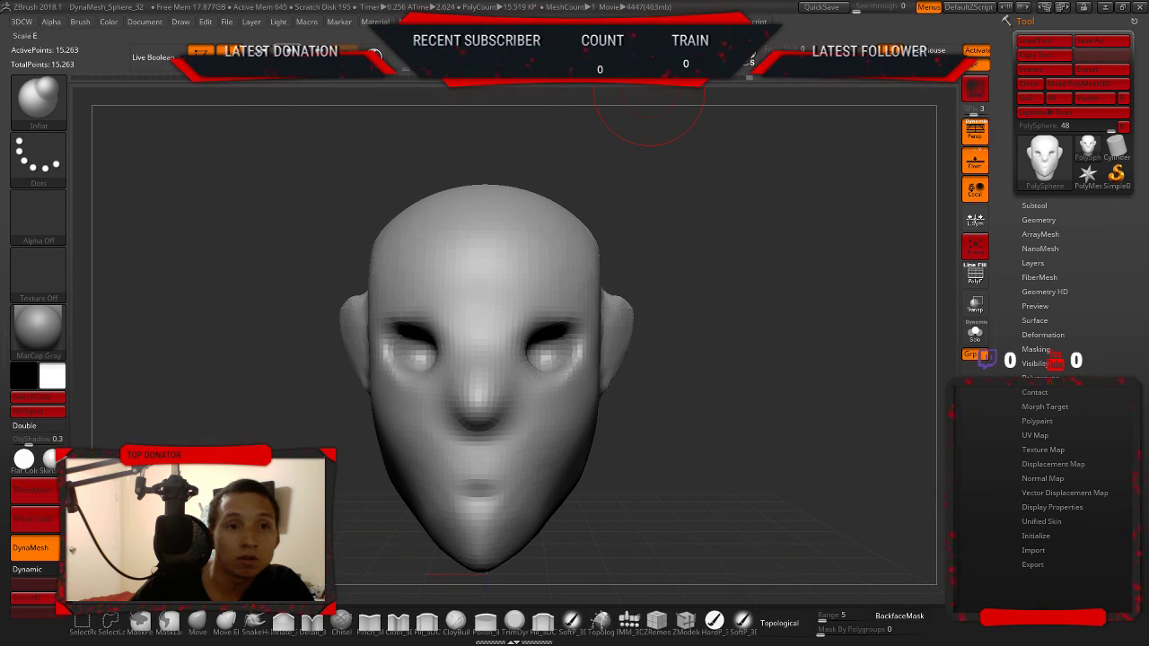
- Bring up the Document palette and point at Open
left_click(145, 22)
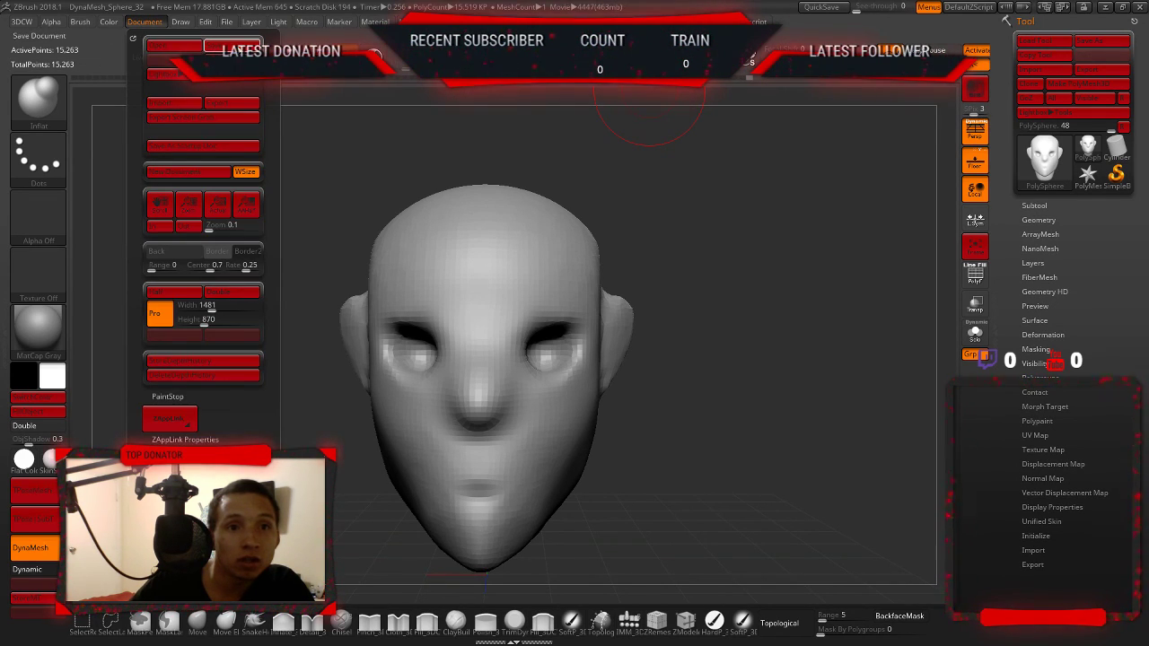
left_click(81, 22)
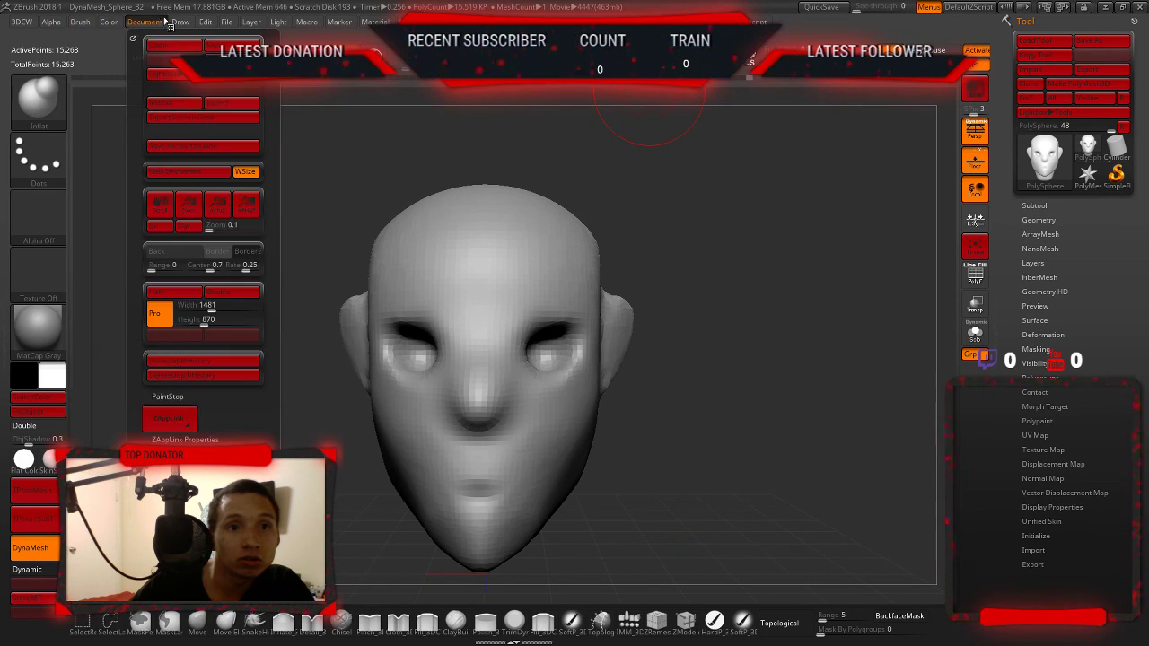
left_click(162, 45)
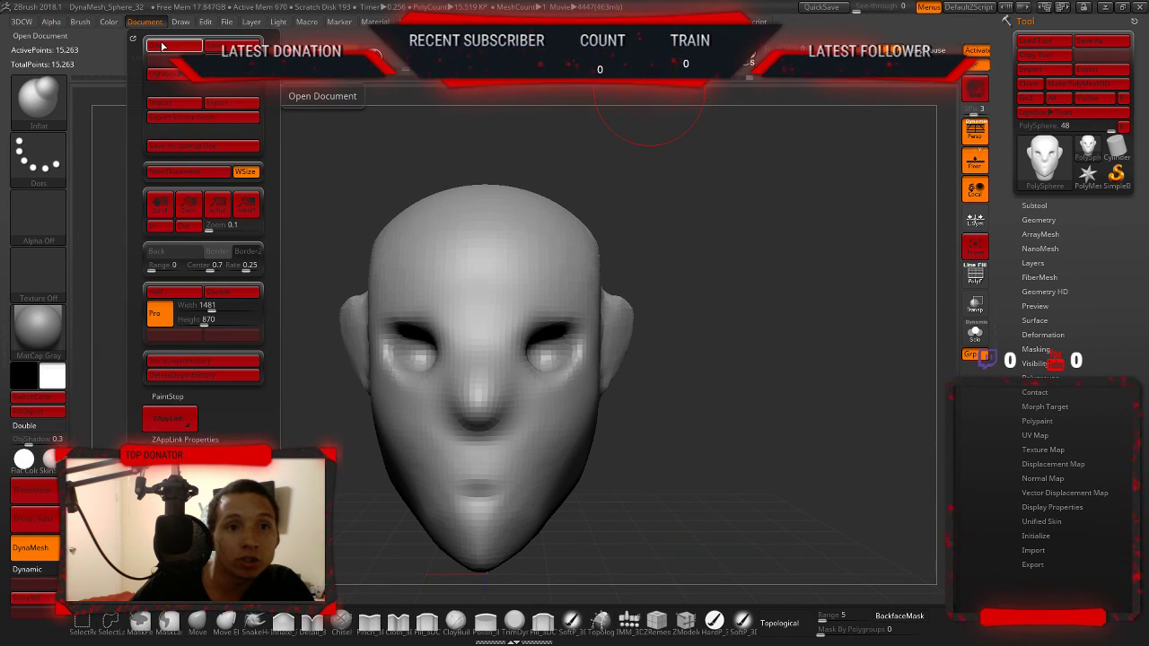
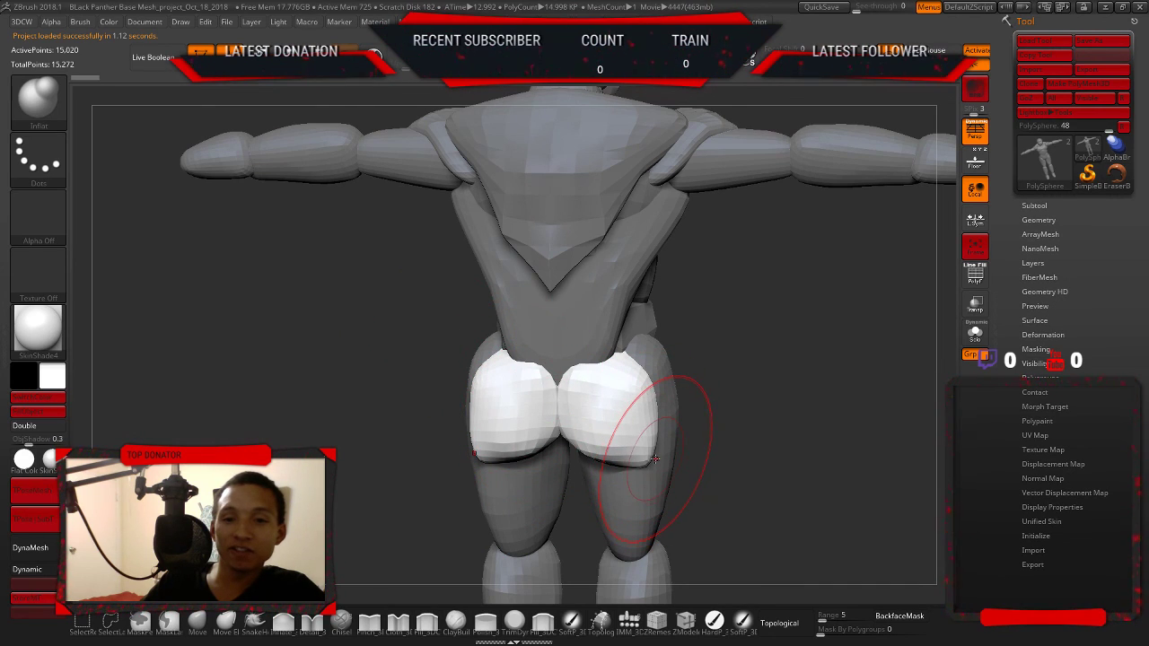
- Snap the model to a straight front view and bring up the LightBox file browser
mouse_move(419, 404)
left_mouse_down()
mouse_move(446, 326)
mouse_move(640, 326)
left_mouse_up()
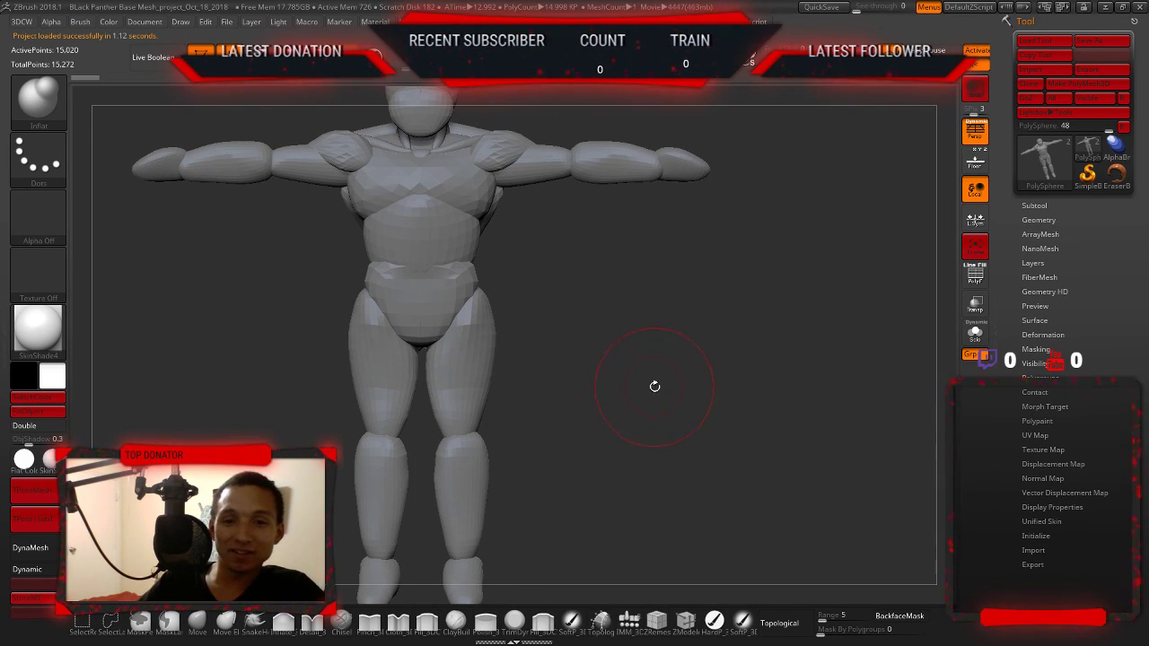
key("shift")
left_click_drag(686, 269, 707, 308, "shift")
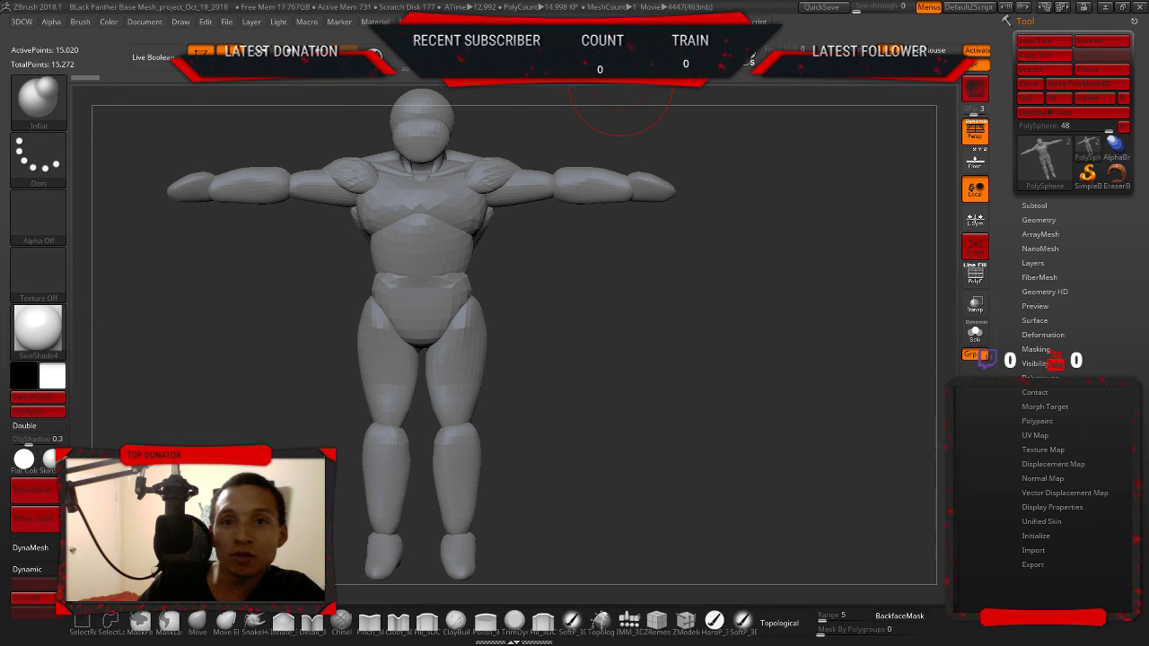
left_click(619, 20)
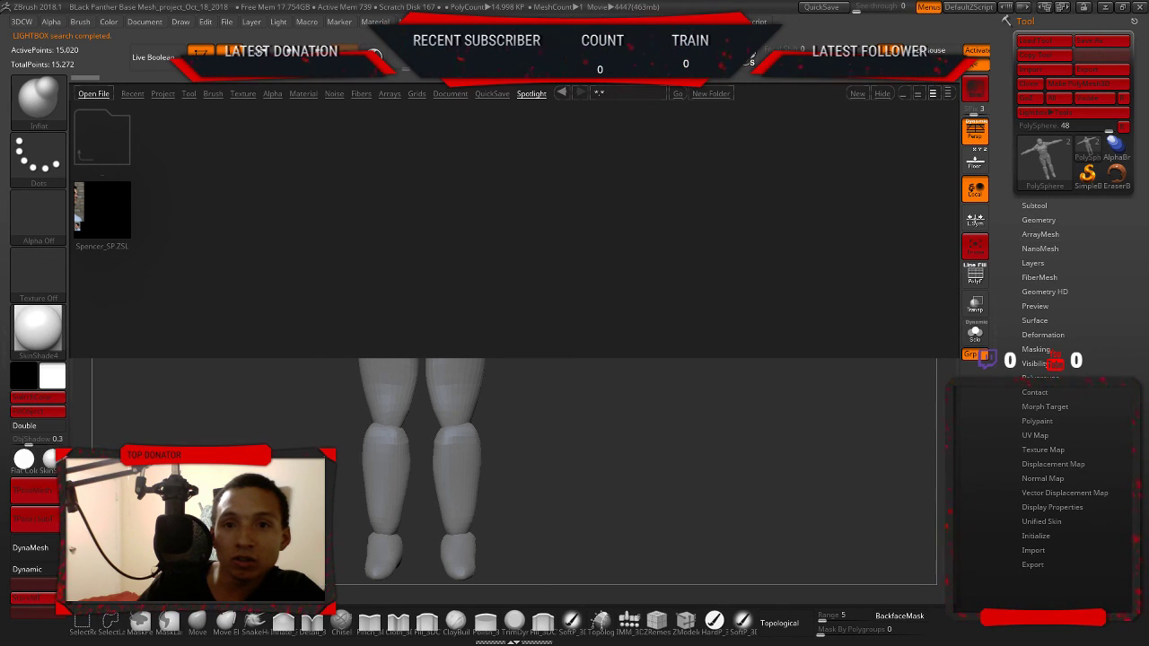
- Load the saved Spotlight file Spencer_SP.ZSL from LightBox beside the figure
key("t")
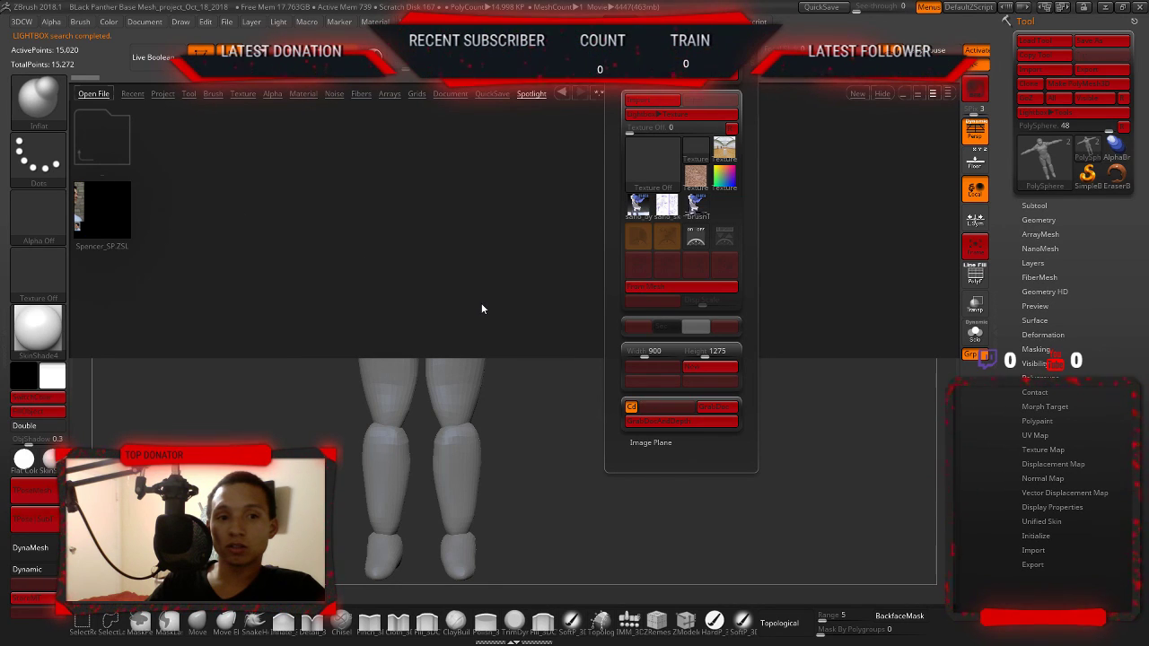
left_click(519, 308)
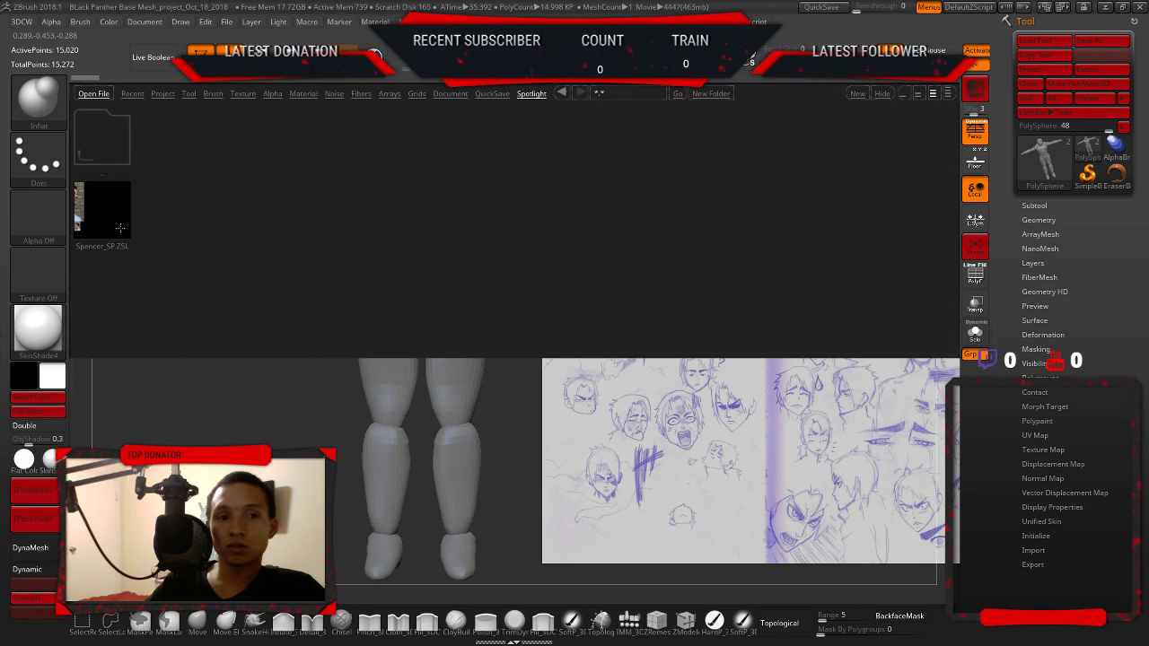
left_click(103, 211)
double_click(114, 221)
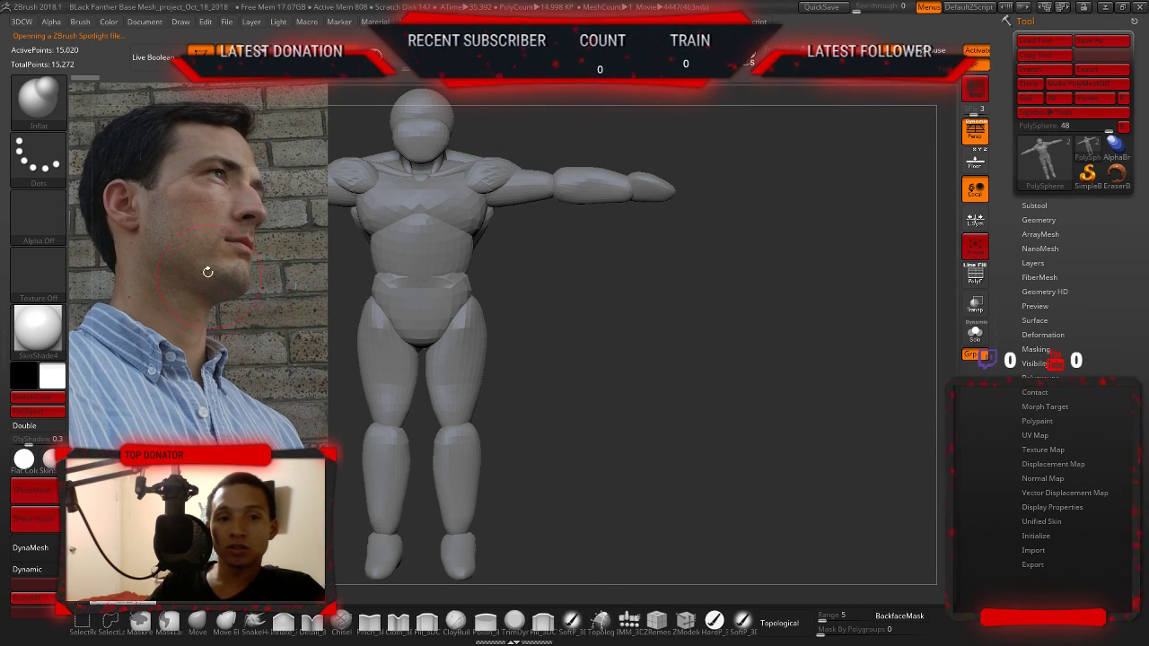
- Turn the model to a three-quarter view, show Spotlight, and delete an unwanted reference photo
mouse_move(205, 266)
left_mouse_down()
mouse_move(256, 263)
mouse_move(520, 117)
left_mouse_up()
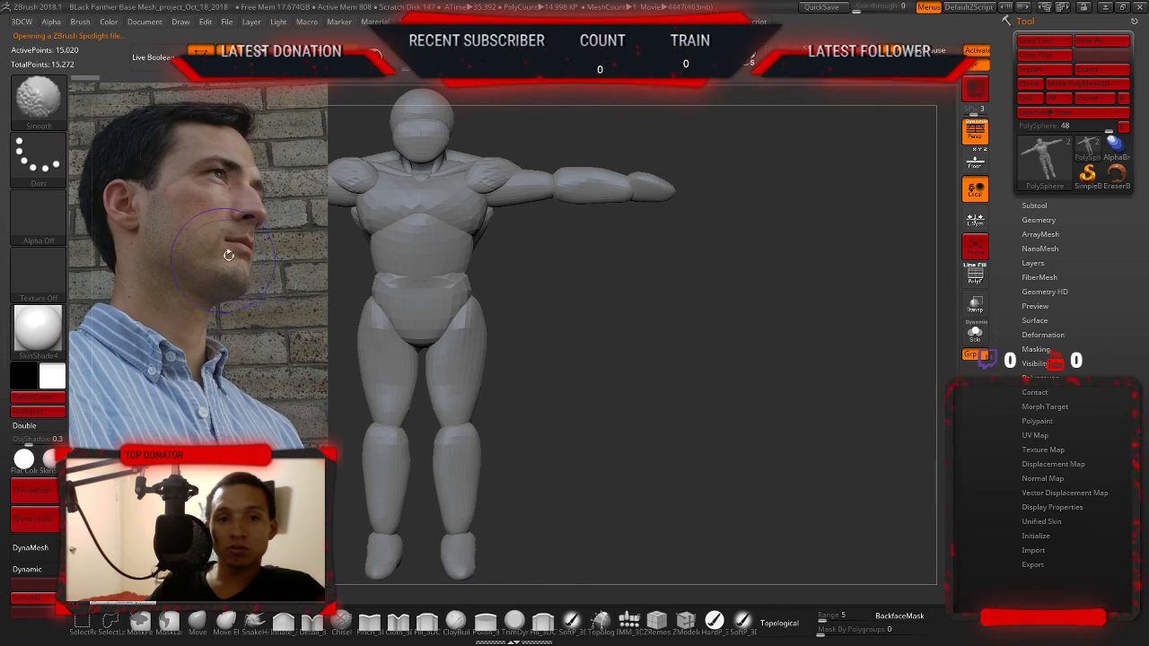
left_click(619, 22)
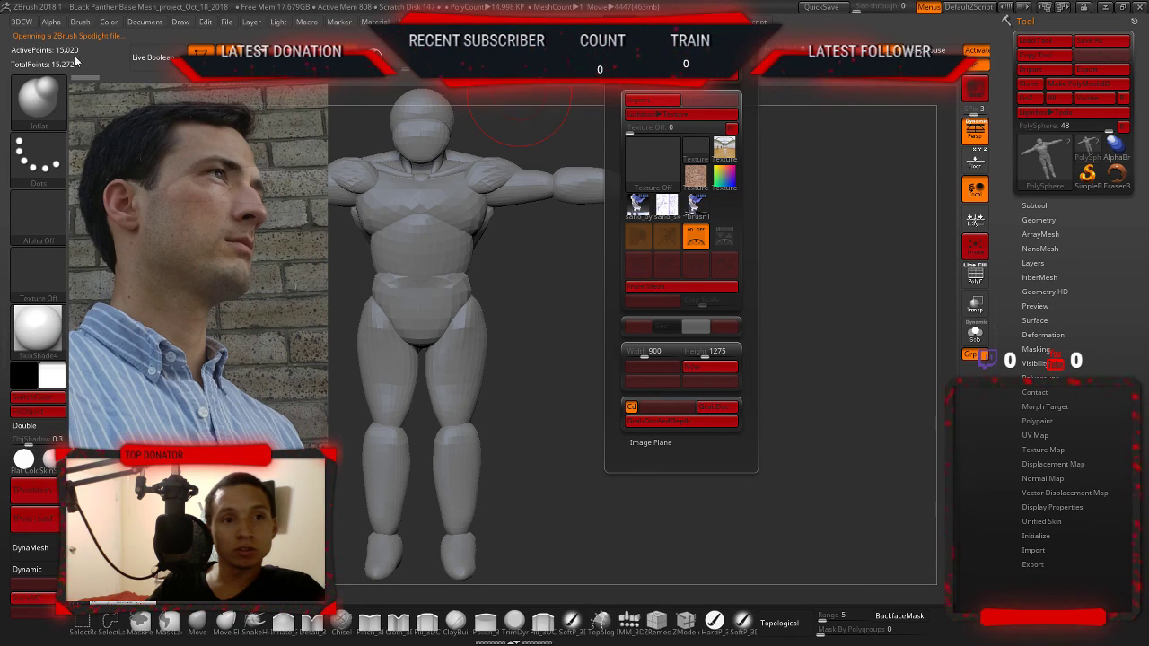
left_click(506, 307)
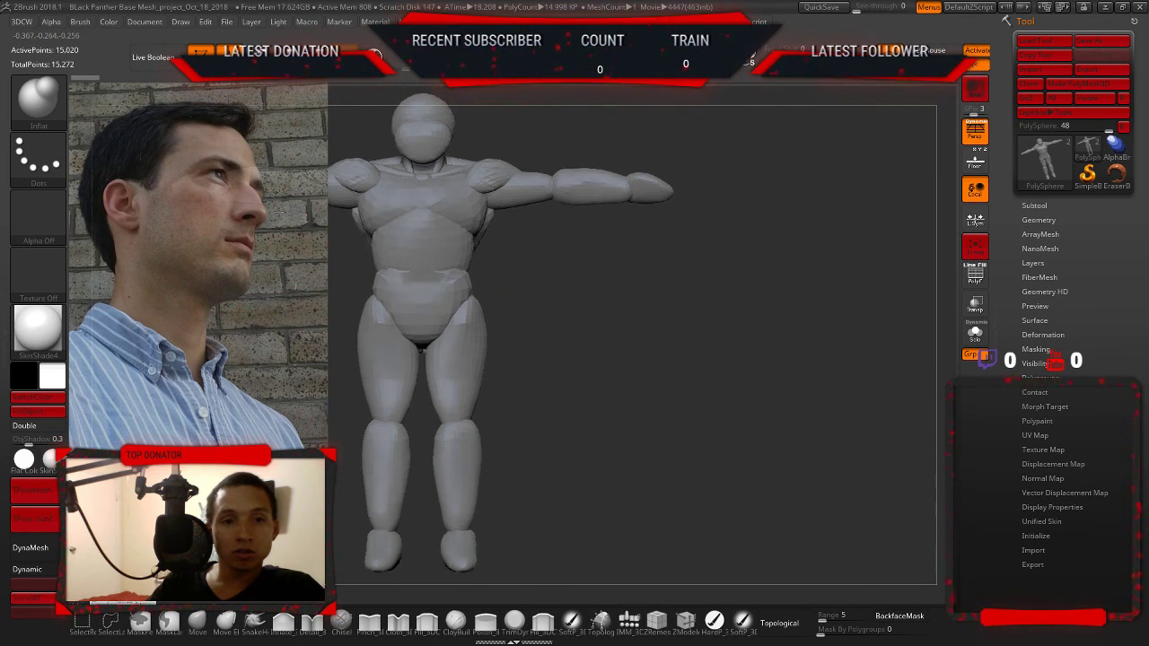
left_click_drag(278, 212, 290, 238)
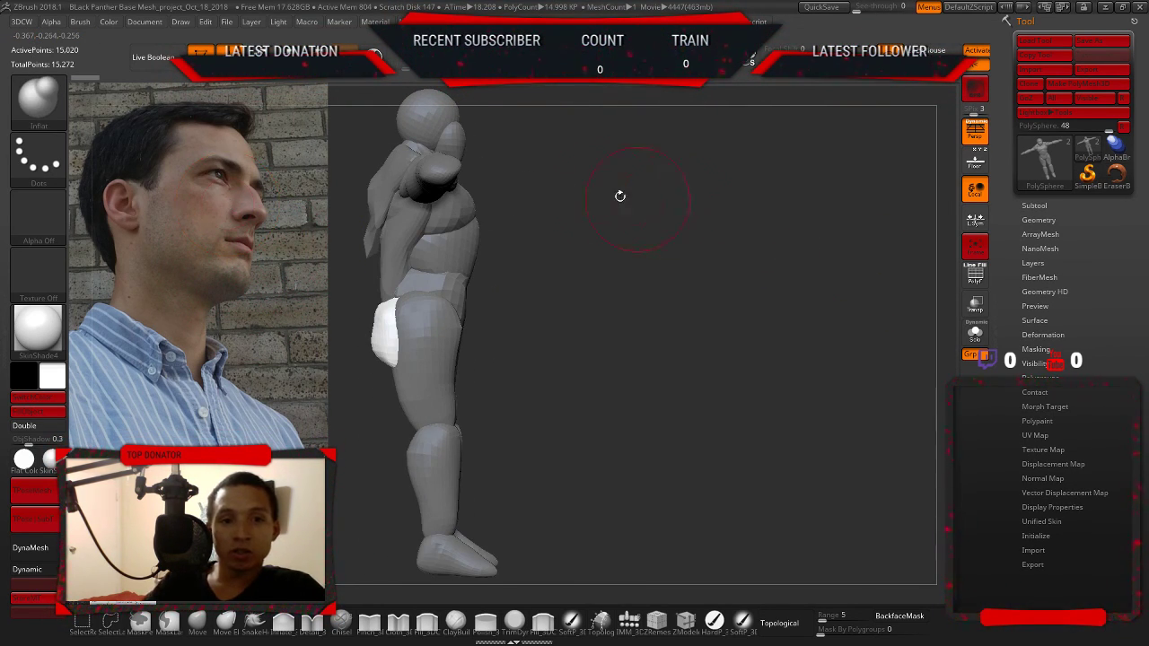
left_click_drag(249, 205, 244, 221)
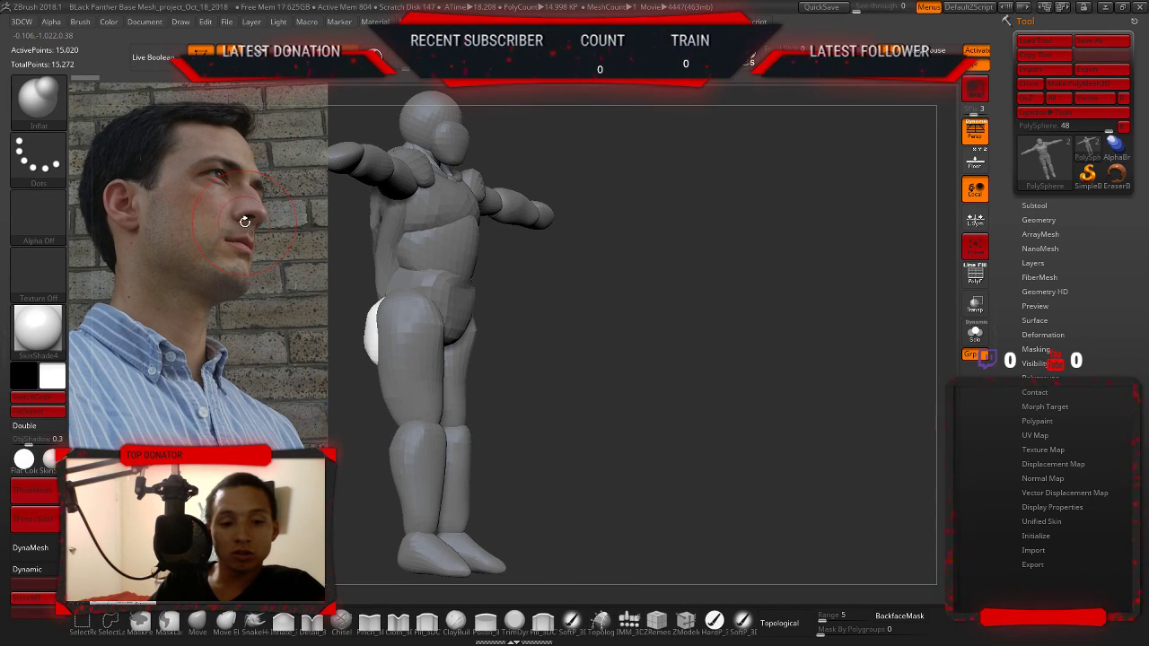
key("z")
mouse_move(244, 221)
left_mouse_down()
mouse_move(351, 212)
mouse_move(252, 214)
left_mouse_up()
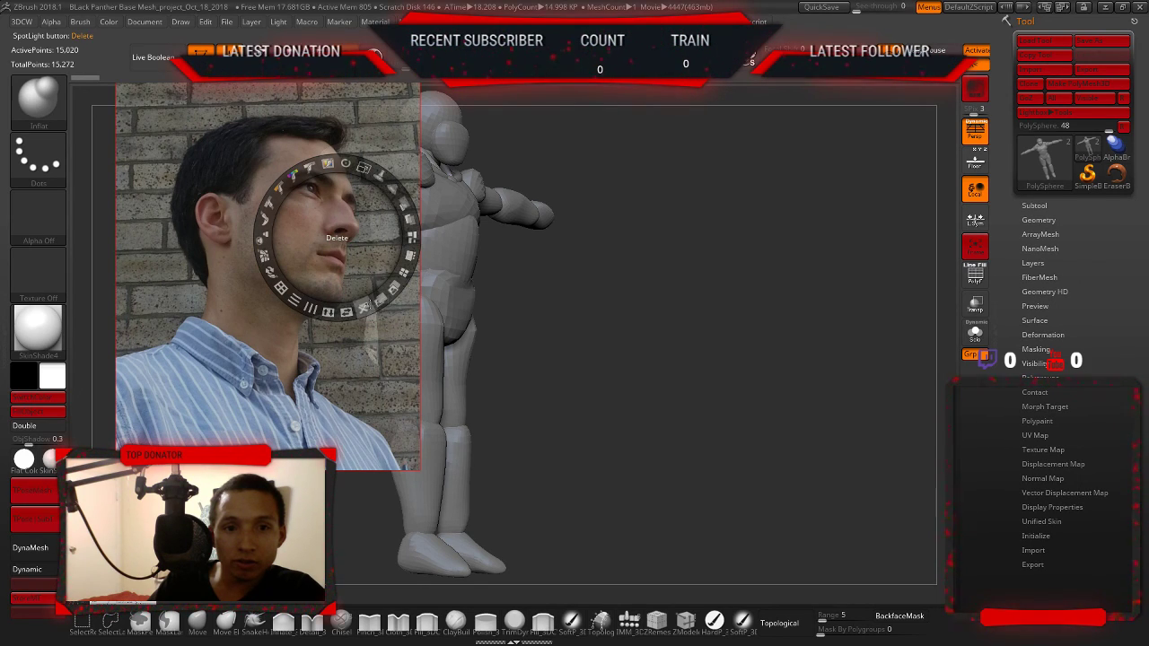
left_click(368, 305)
- Remove the third face image and enlarge one face photo on the left, then hide Spotlight
left_click_drag(333, 239, 274, 491)
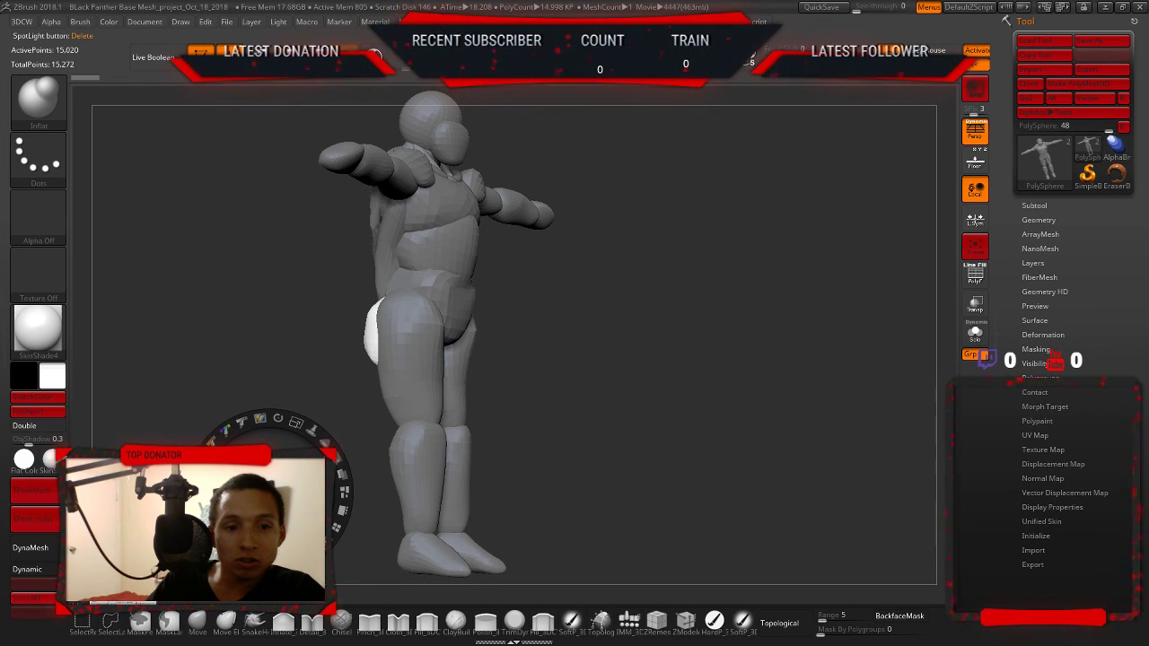
left_click_drag(269, 467, 179, 484)
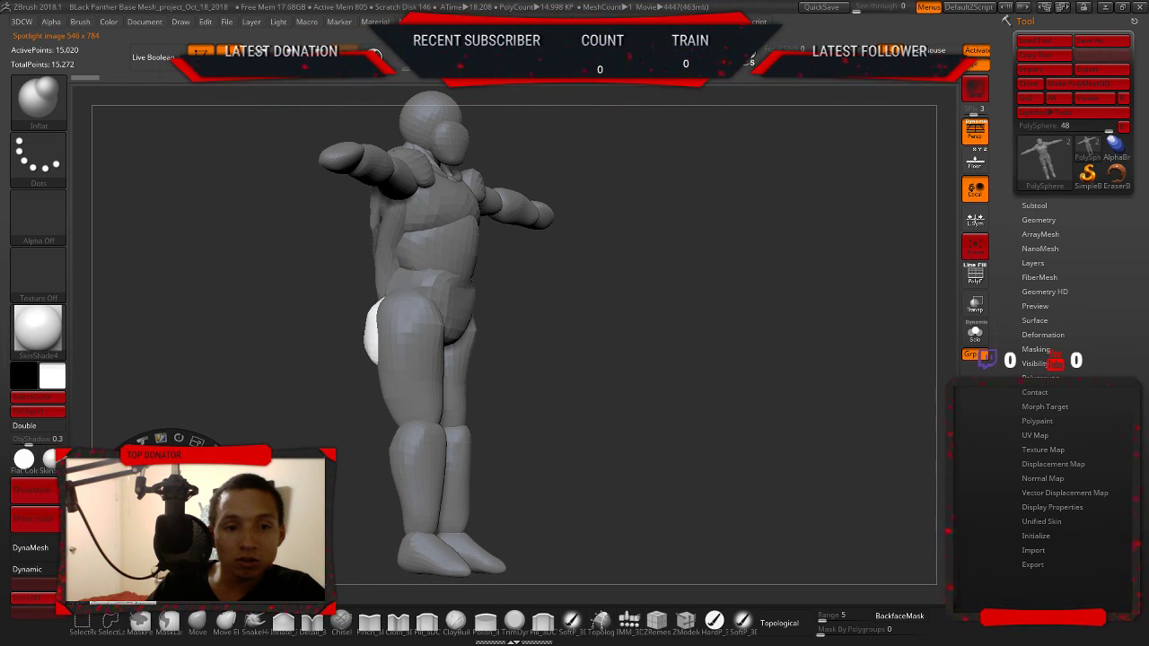
key("shift")
key("shift")
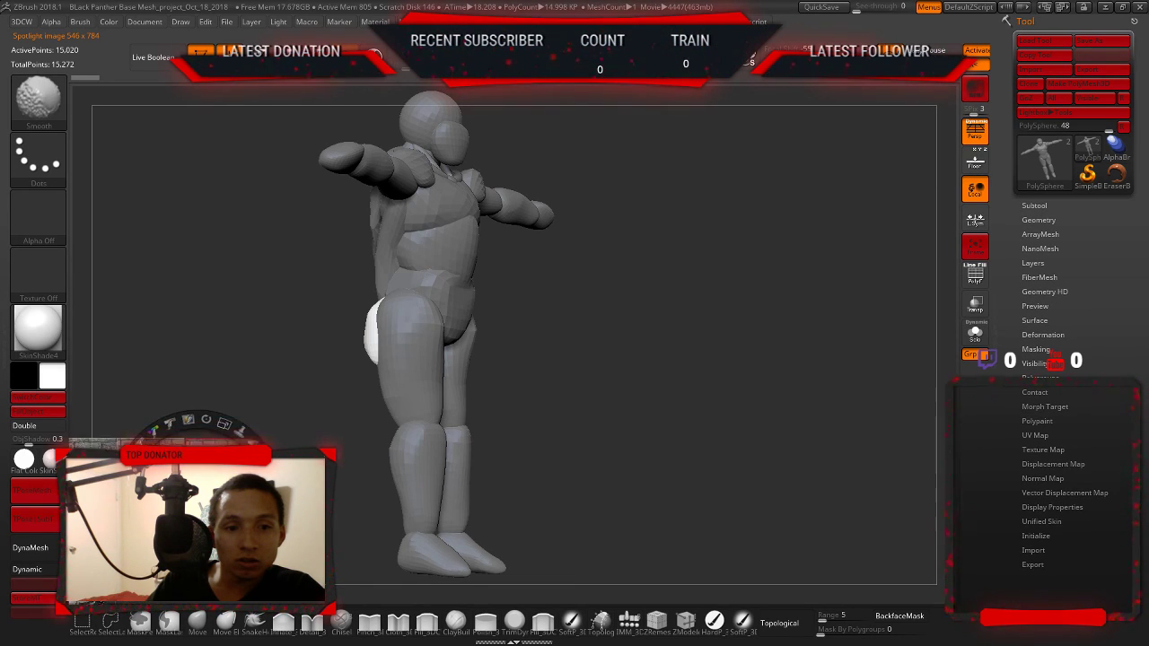
left_click_drag(179, 593, 367, 361)
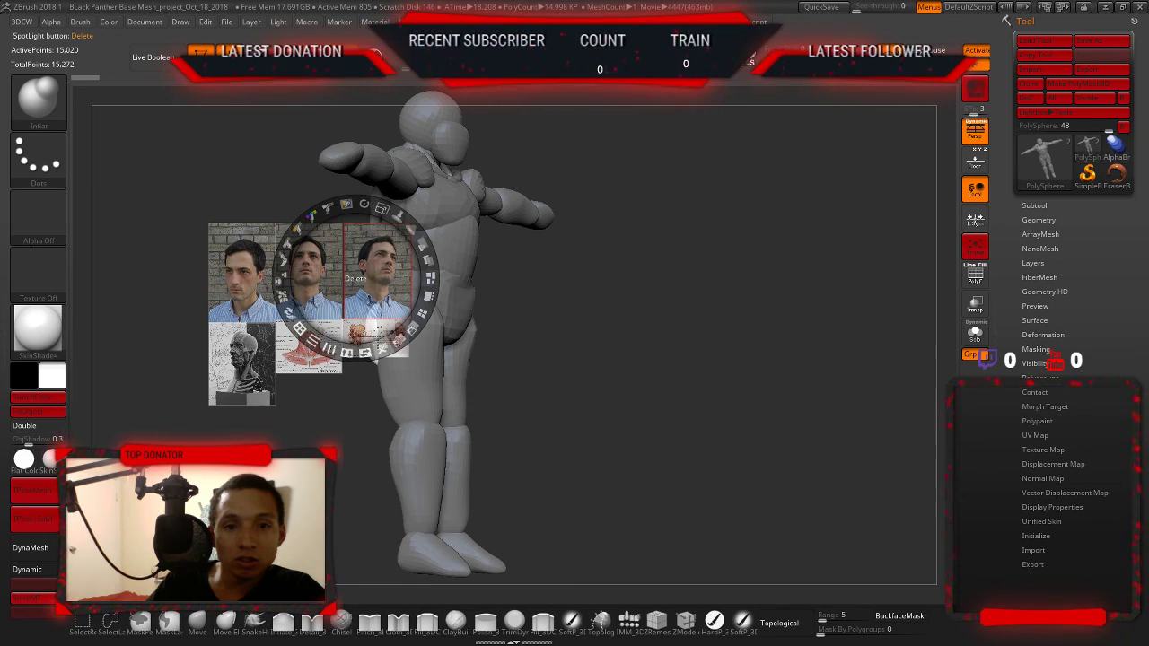
left_click(355, 278)
left_click_drag(355, 278, 303, 270)
left_click(303, 269)
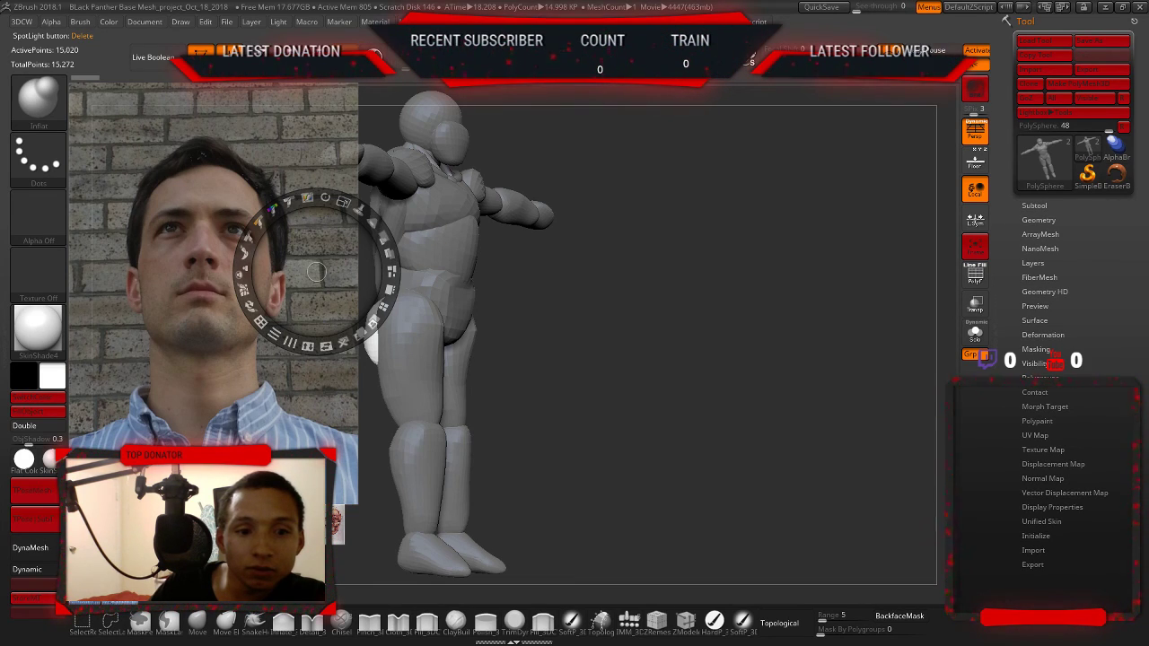
key("z")
- Delete two face reference photos, enlarge the anatomy head sculpture, and select the neck-muscle image
key("z")
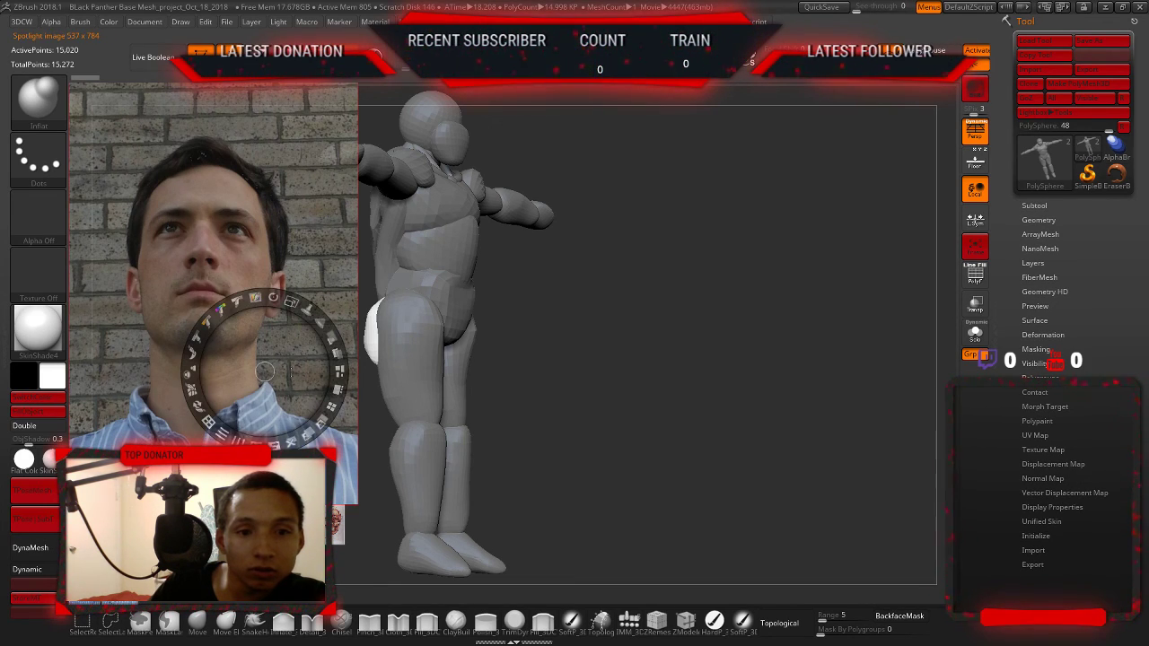
left_click(289, 439)
key("z")
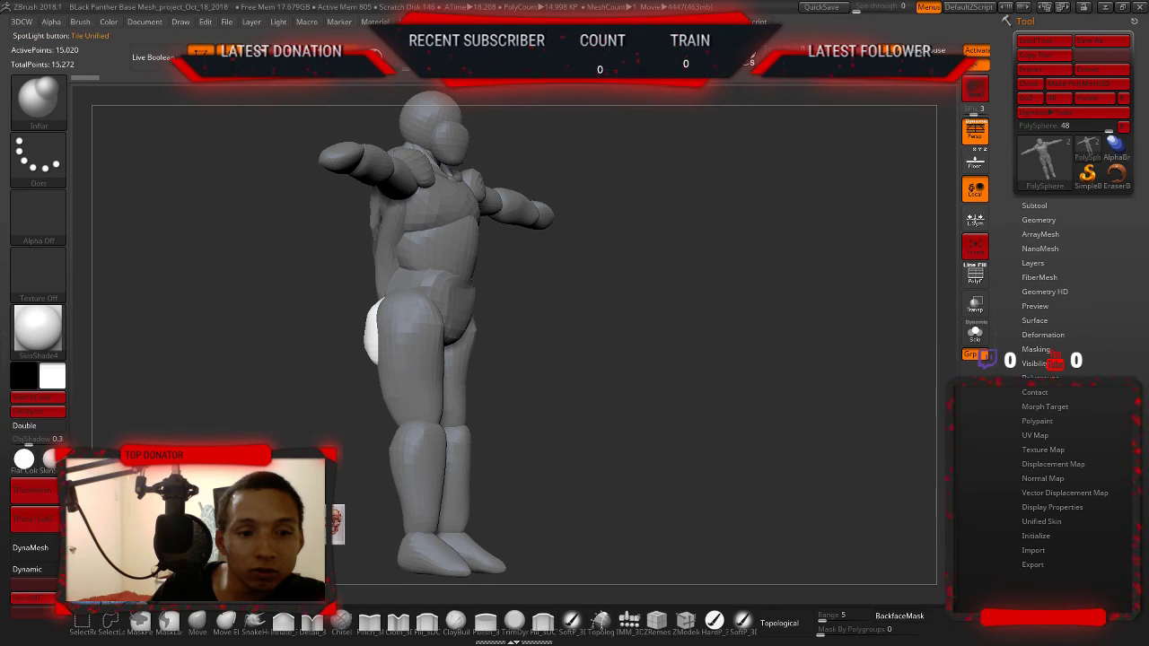
key("z")
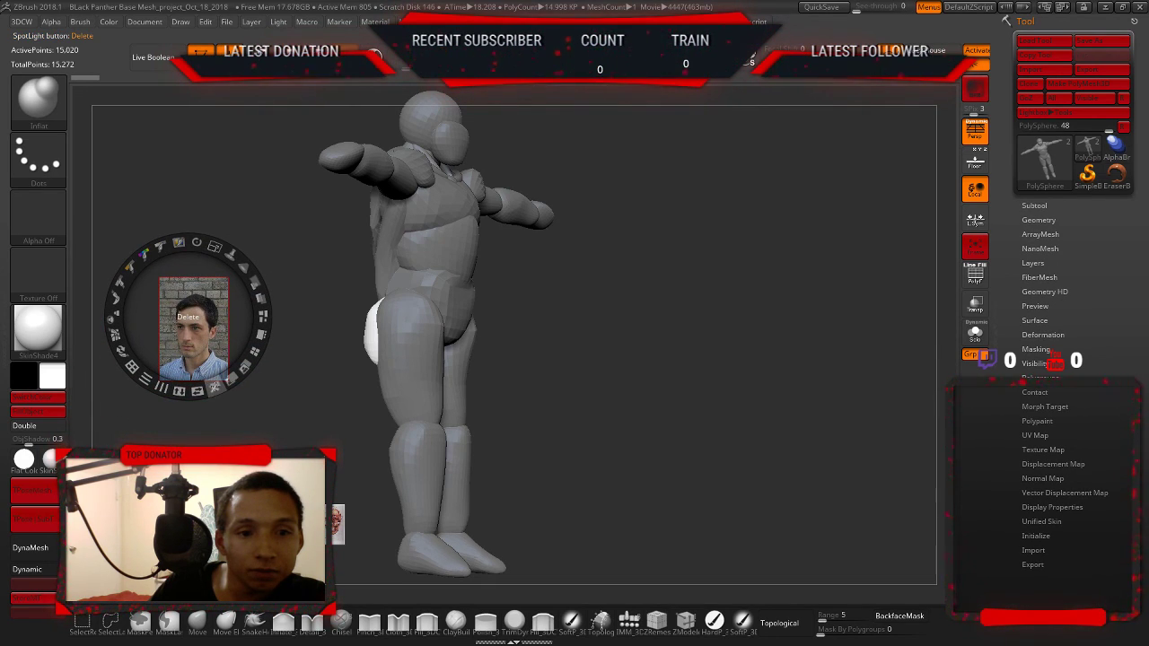
left_click(216, 388)
key("z")
key("z")
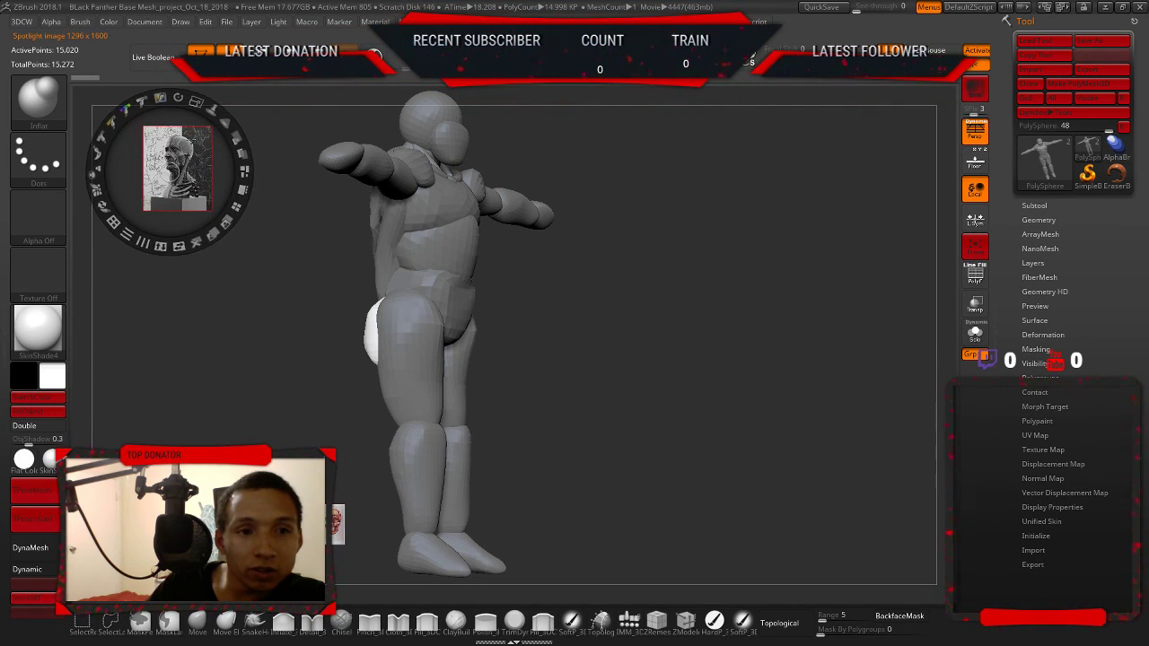
left_click_drag(218, 142, 196, 236)
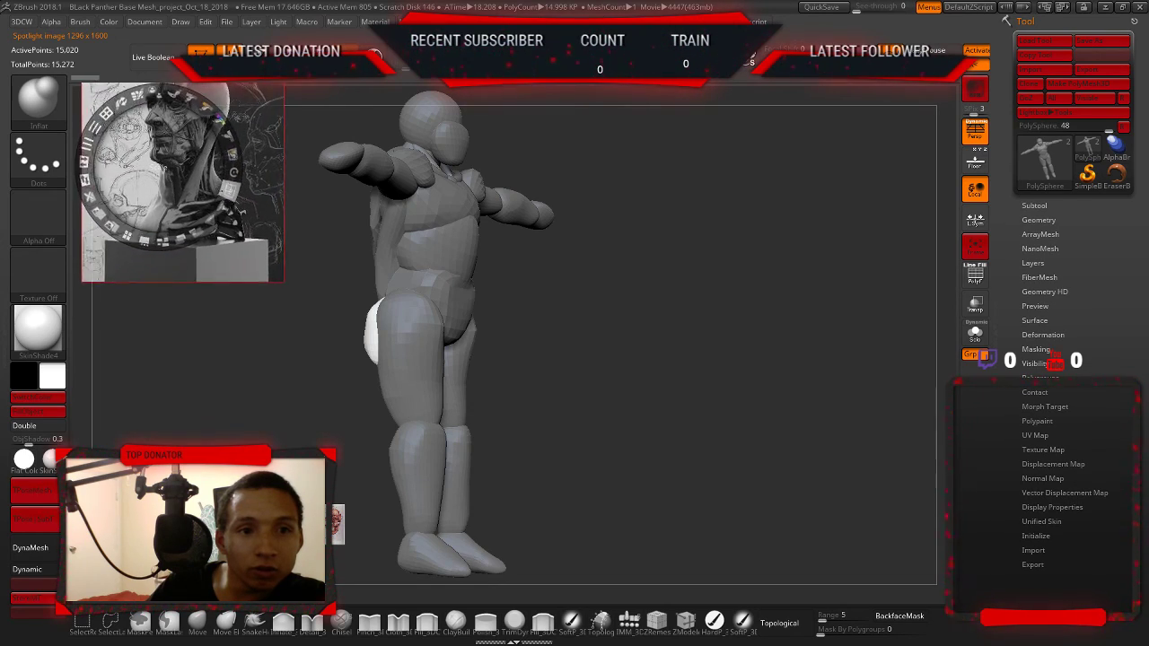
left_click(195, 236)
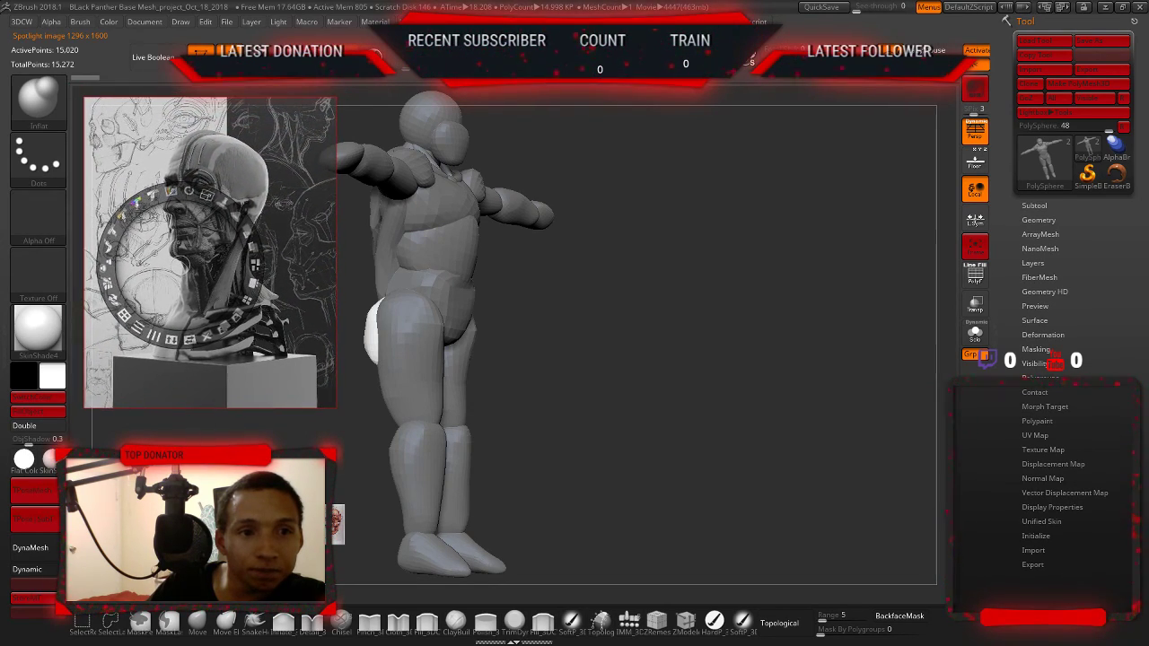
key("z")
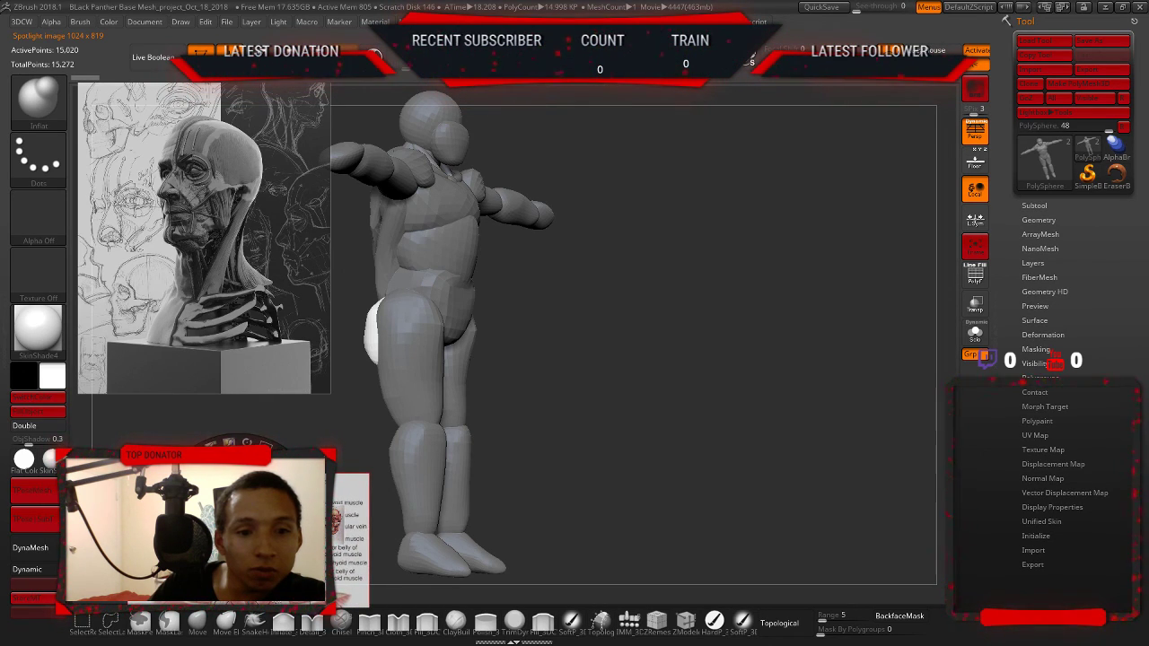
- Enlarge the neck-muscle diagram lower left and place the facial-muscle chart right of the model
left_click_drag(211, 529, 219, 359)
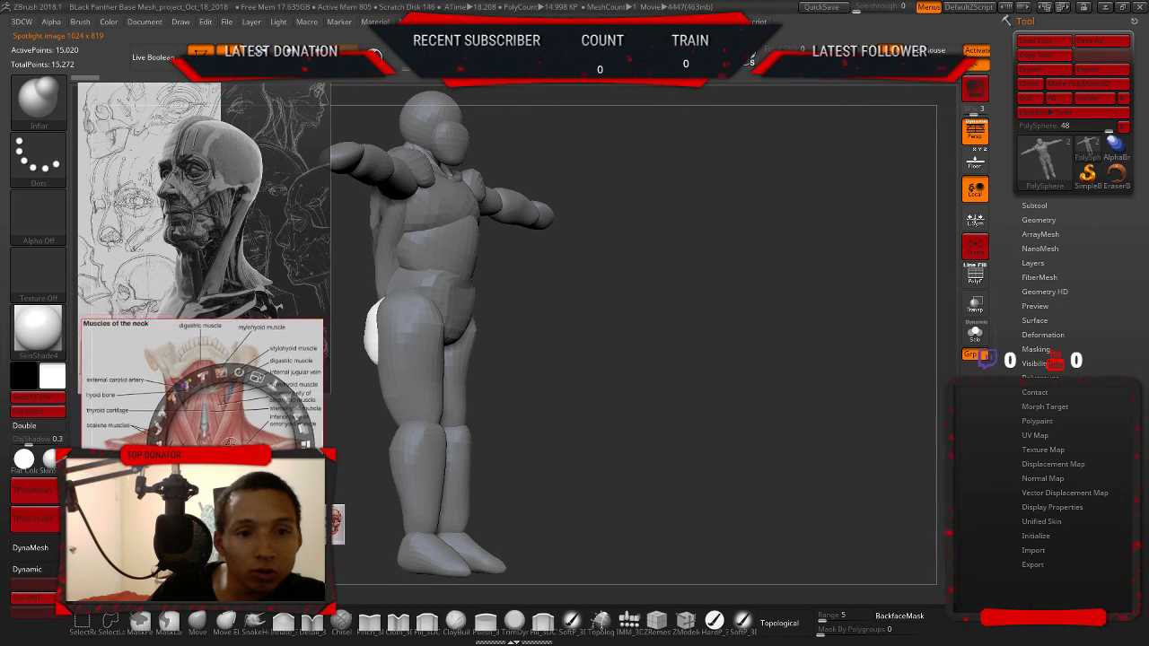
left_click_drag(224, 434, 269, 434)
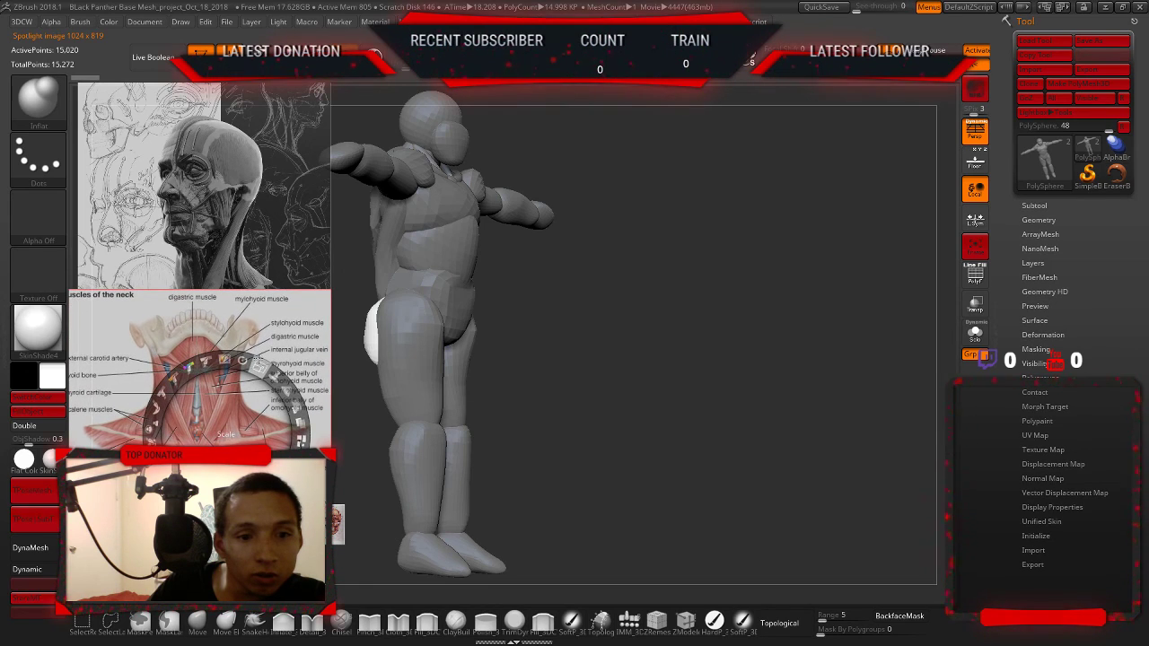
mouse_move(225, 404)
left_mouse_down()
mouse_move(394, 395)
mouse_move(431, 213)
mouse_move(398, 218)
left_mouse_up()
mouse_move(438, 145)
left_mouse_down()
mouse_move(504, 287)
mouse_move(538, 314)
left_mouse_up()
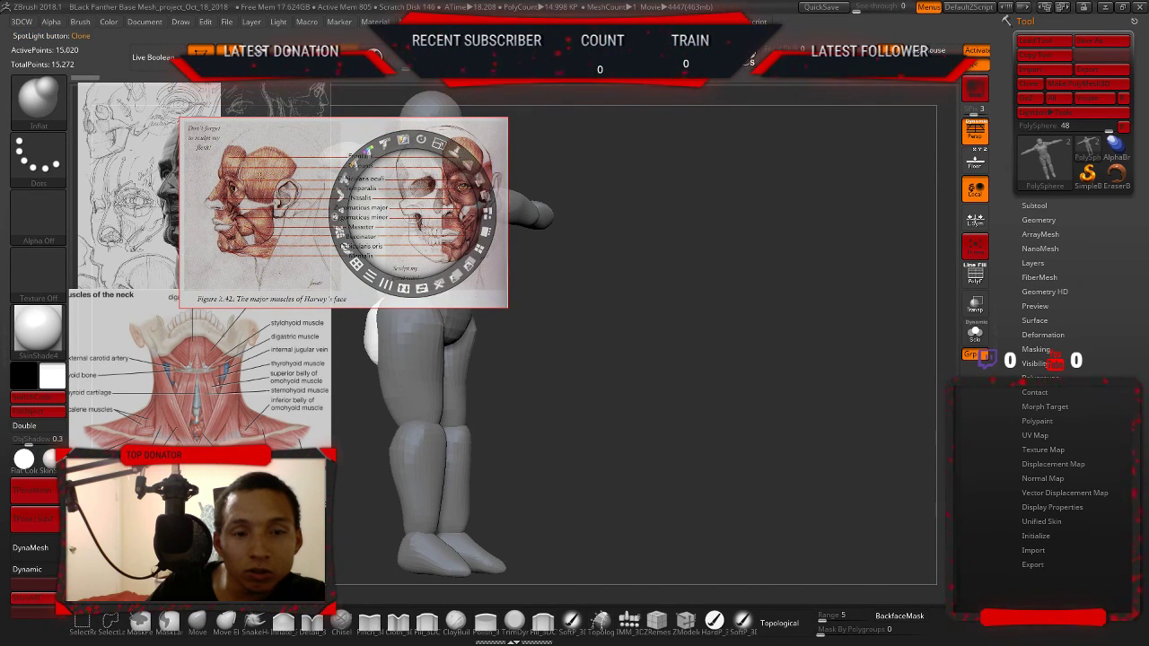
mouse_move(260, 177)
left_mouse_down()
mouse_move(529, 207)
mouse_move(638, 180)
mouse_move(675, 157)
mouse_move(682, 168)
left_mouse_up()
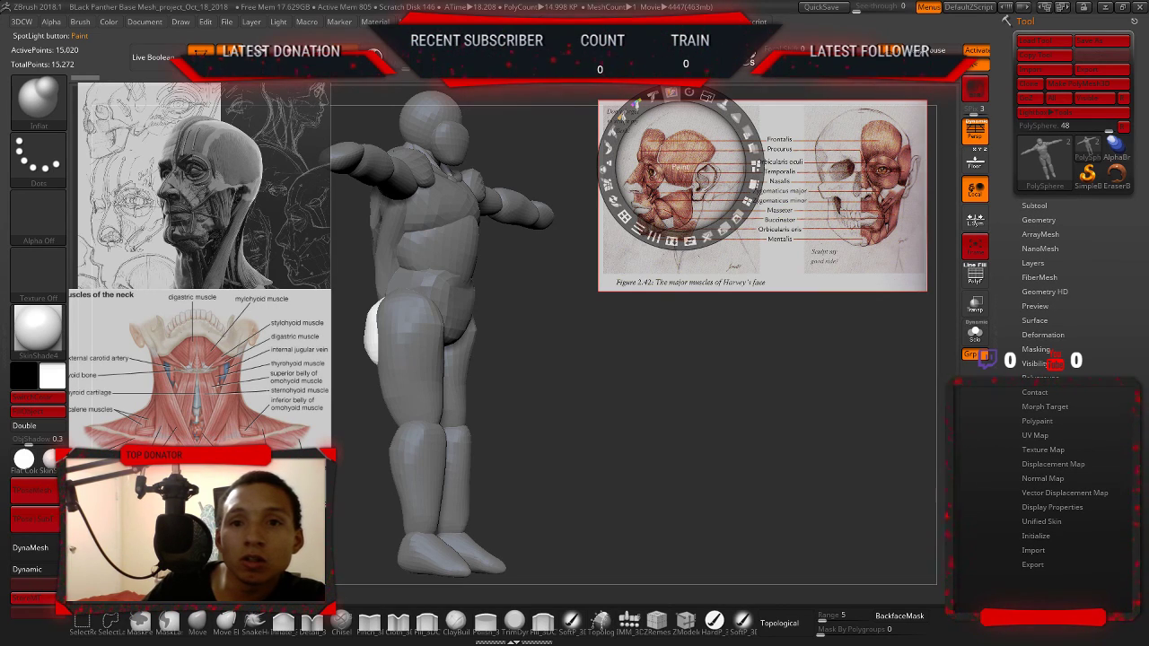
left_click(679, 167)
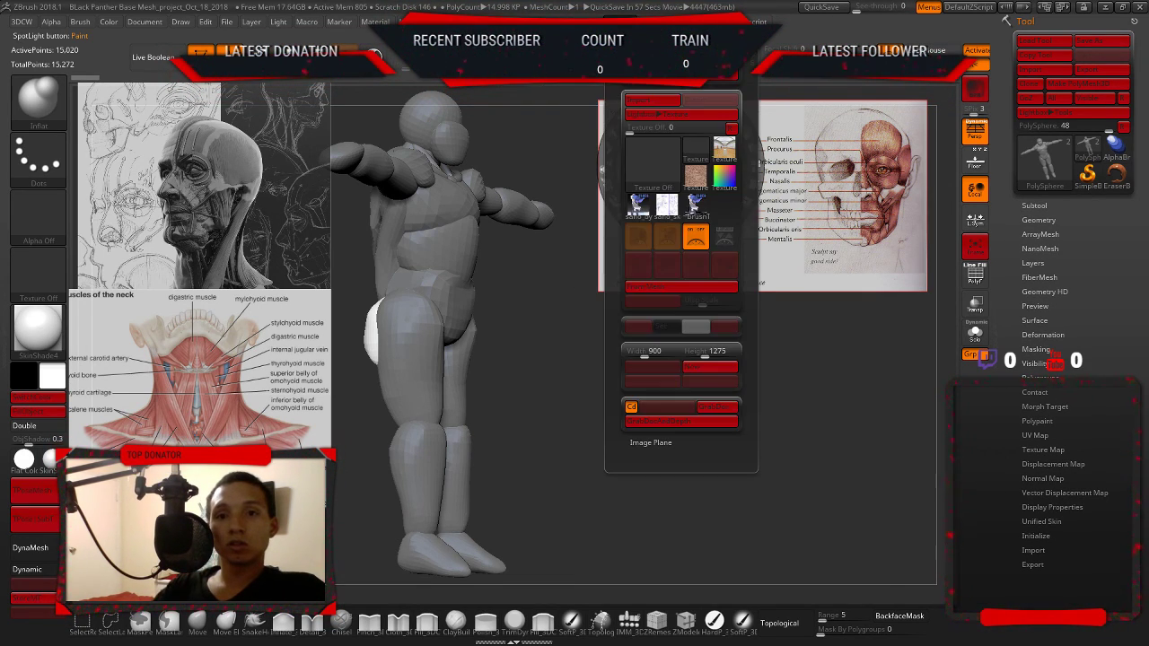
left_click(619, 22)
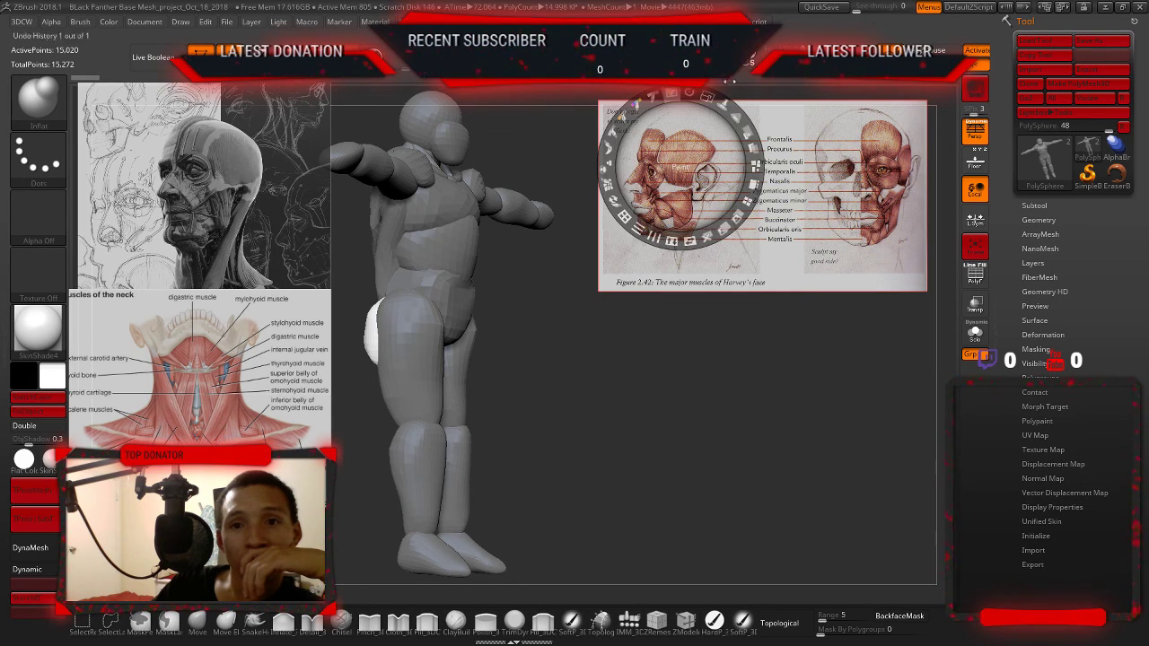
left_click(619, 19)
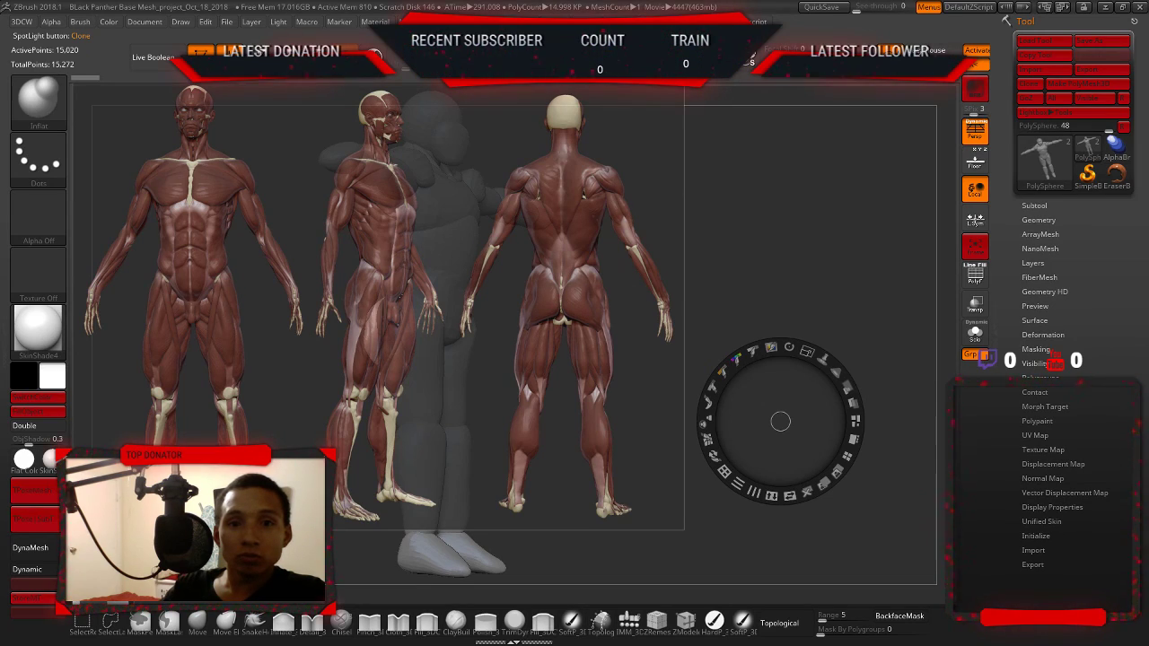
- Enlarge the muscle anatomy reference and position it right of the base mesh
mouse_move(780, 421)
left_mouse_down()
mouse_move(731, 192)
mouse_move(637, 194)
mouse_move(635, 144)
mouse_move(395, 318)
mouse_move(780, 309)
left_mouse_up()
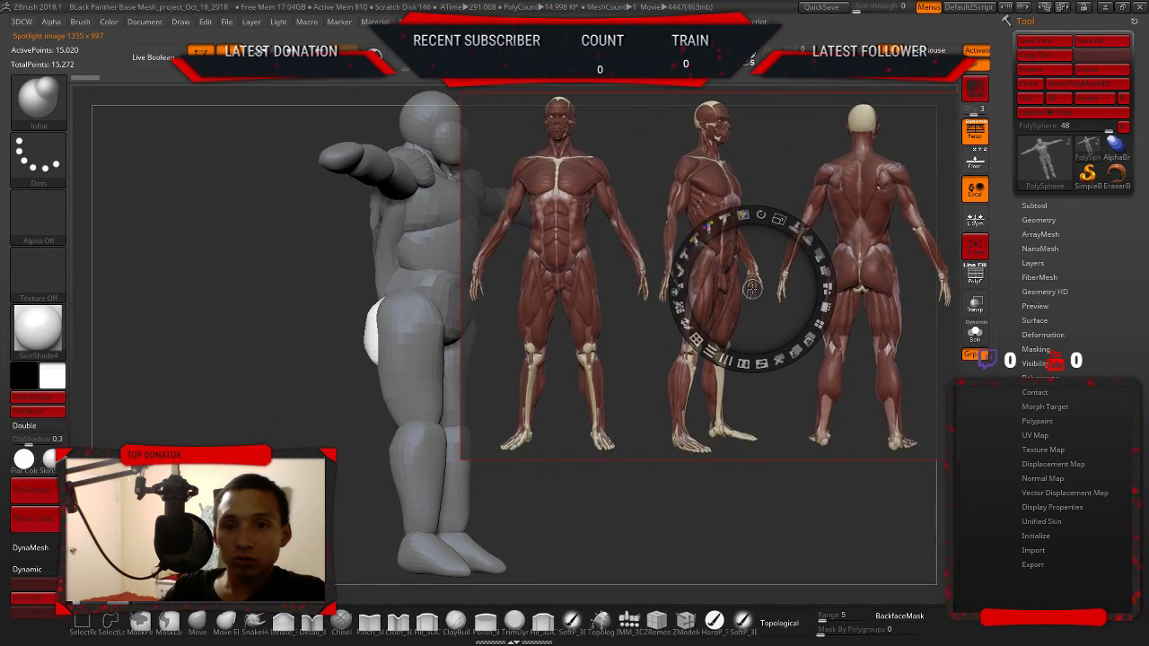
left_click_drag(780, 310, 758, 320)
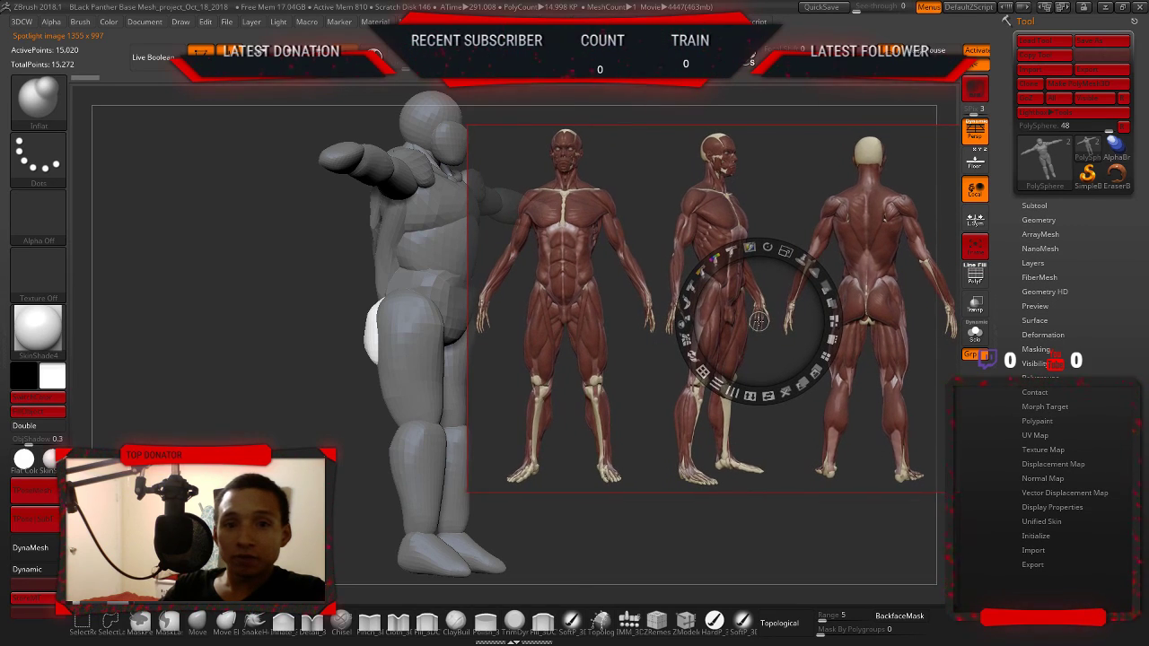
left_click_drag(285, 287, 336, 271)
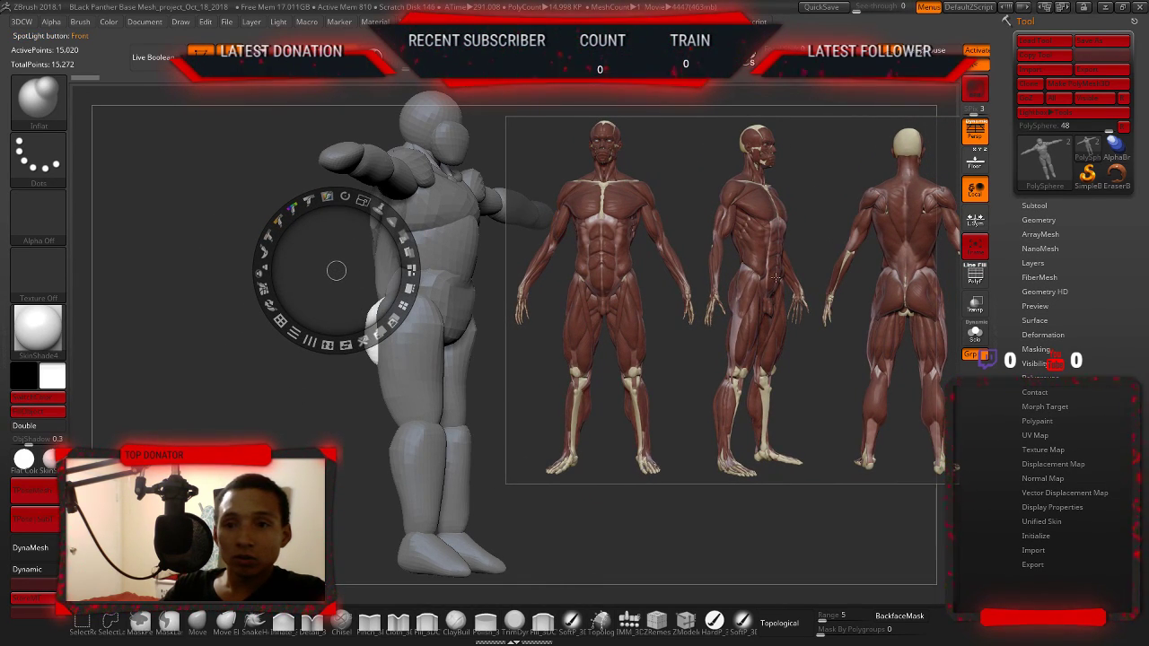
left_click_drag(775, 278, 699, 304)
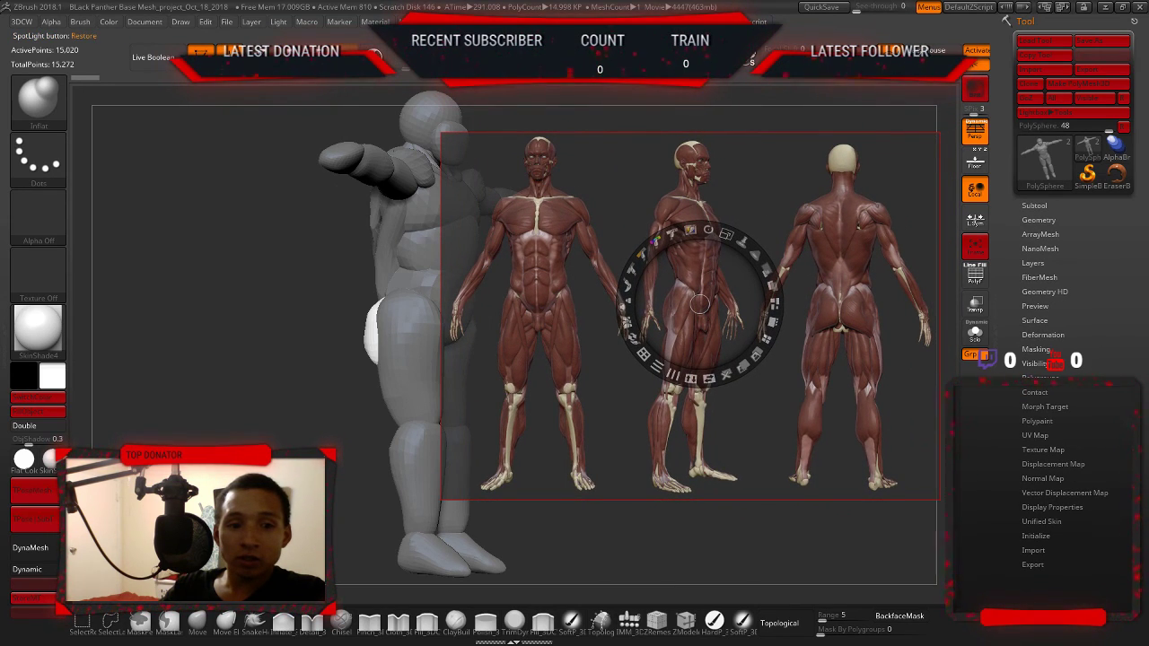
key("z")
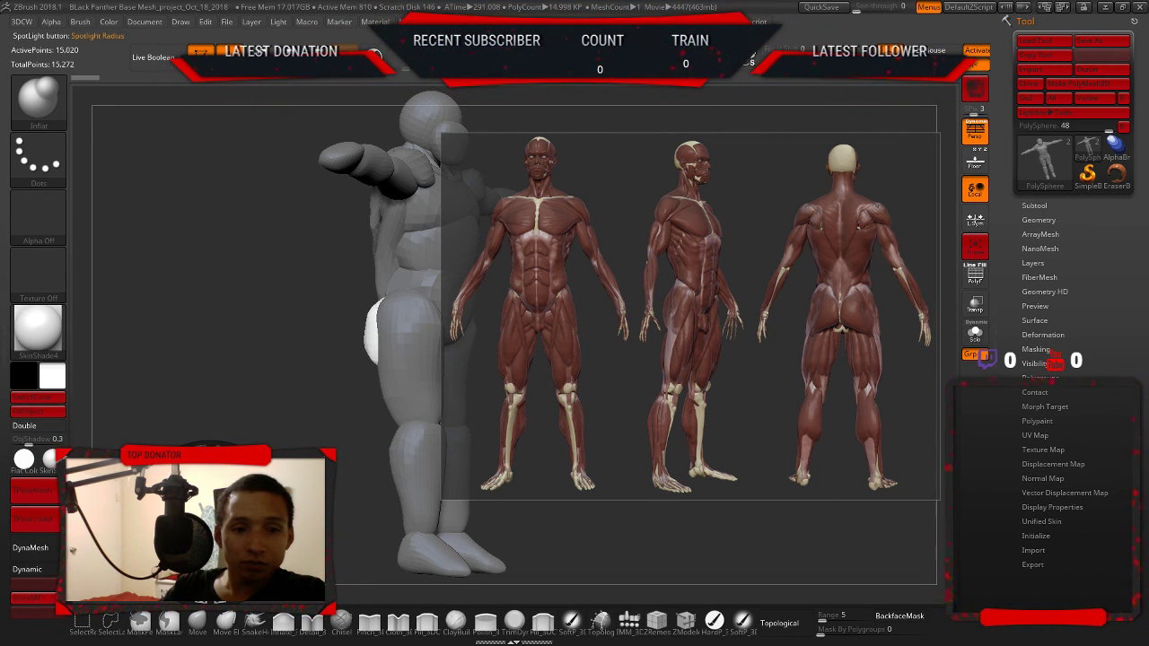
- Park the reference thumbnails at the lower right and hide the anatomy reference
mouse_move(215, 521)
left_mouse_down()
mouse_move(192, 307)
mouse_move(744, 538)
mouse_move(924, 550)
left_mouse_up()
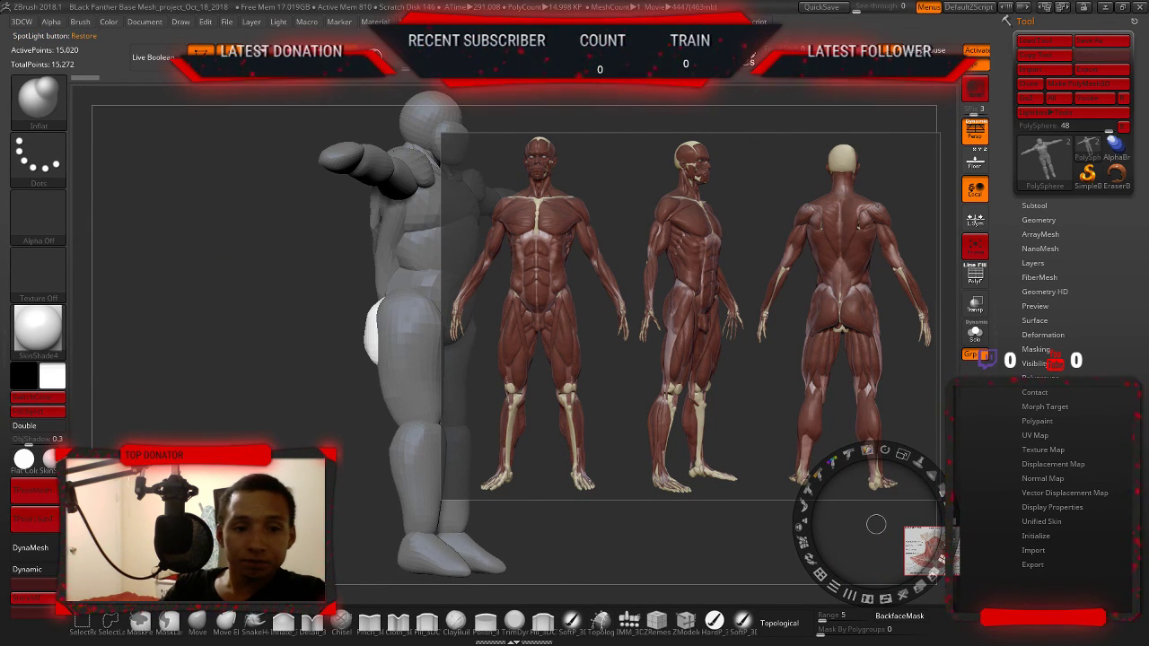
left_click(476, 522)
mouse_move(477, 522)
left_mouse_down()
mouse_move(875, 523)
mouse_move(477, 522)
mouse_move(827, 523)
left_mouse_up()
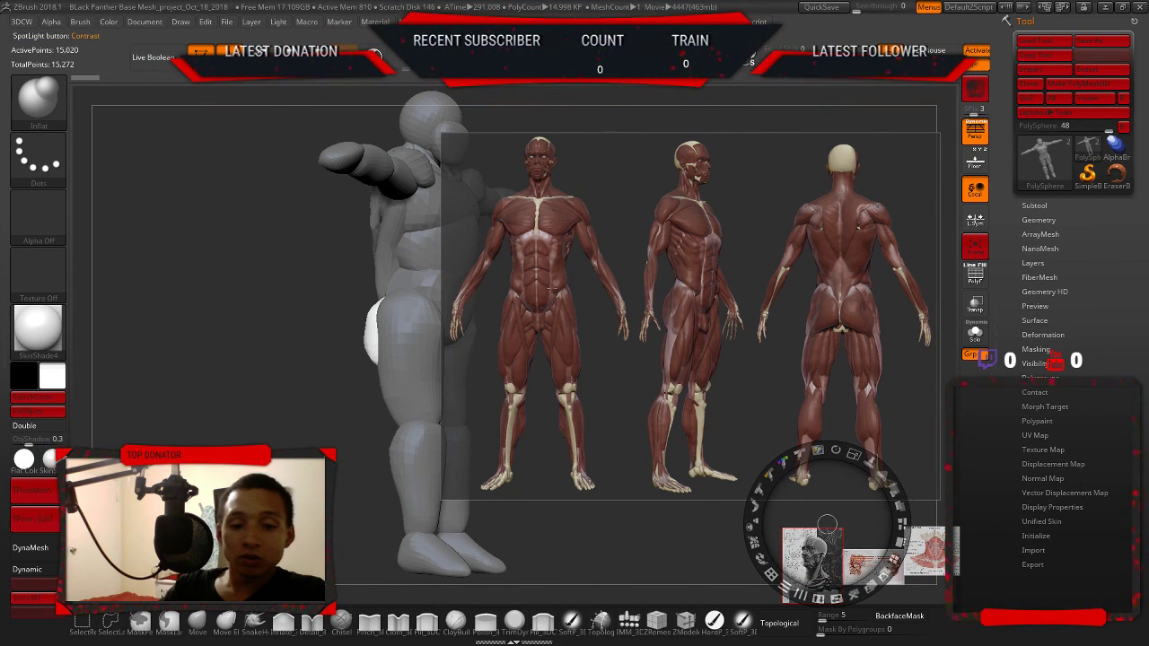
key("z")
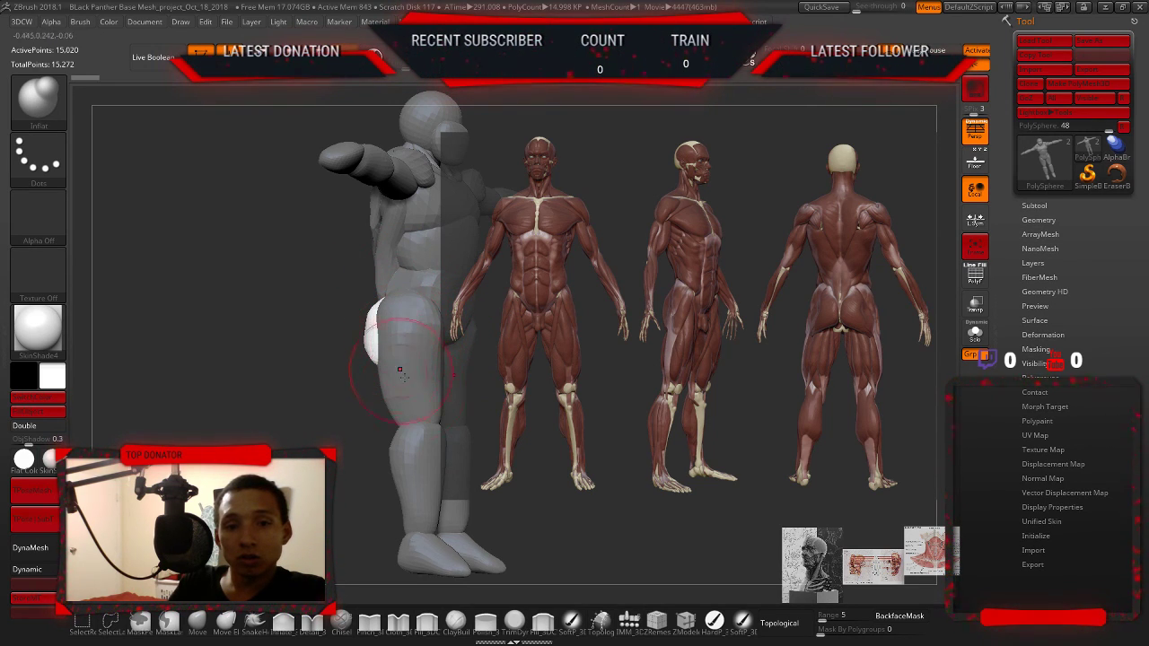
key("shift")
key("shift")
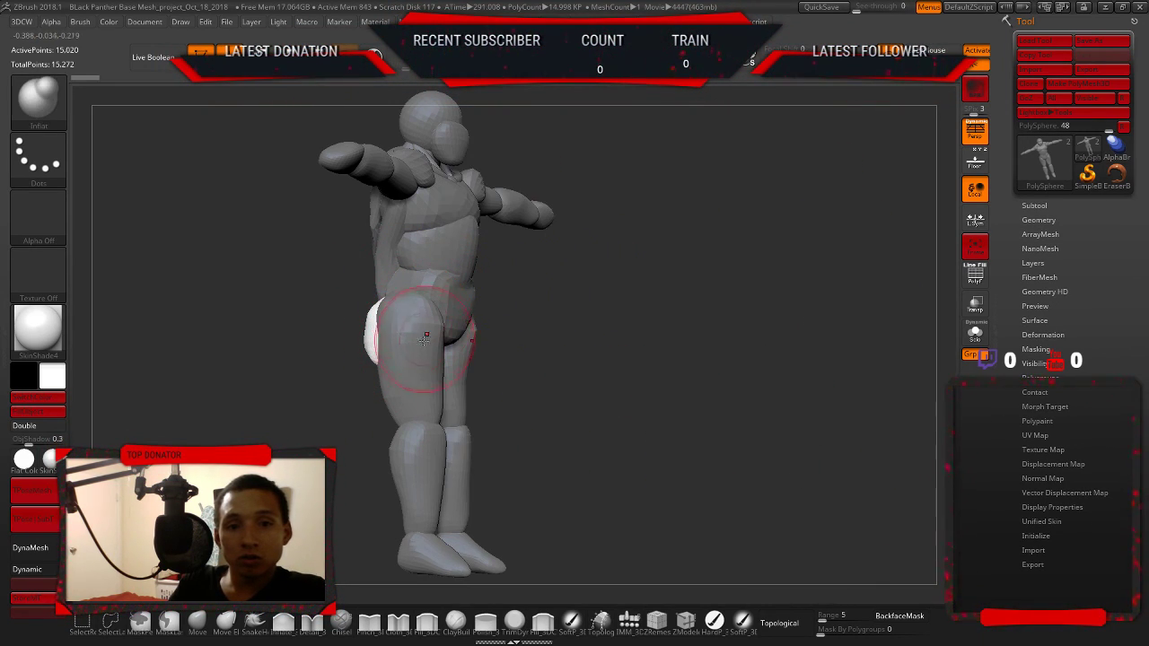
- Rotate the figure to its back, show the anatomy reference again, and zoom onto the buttocks
left_click_drag(634, 314, 382, 328)
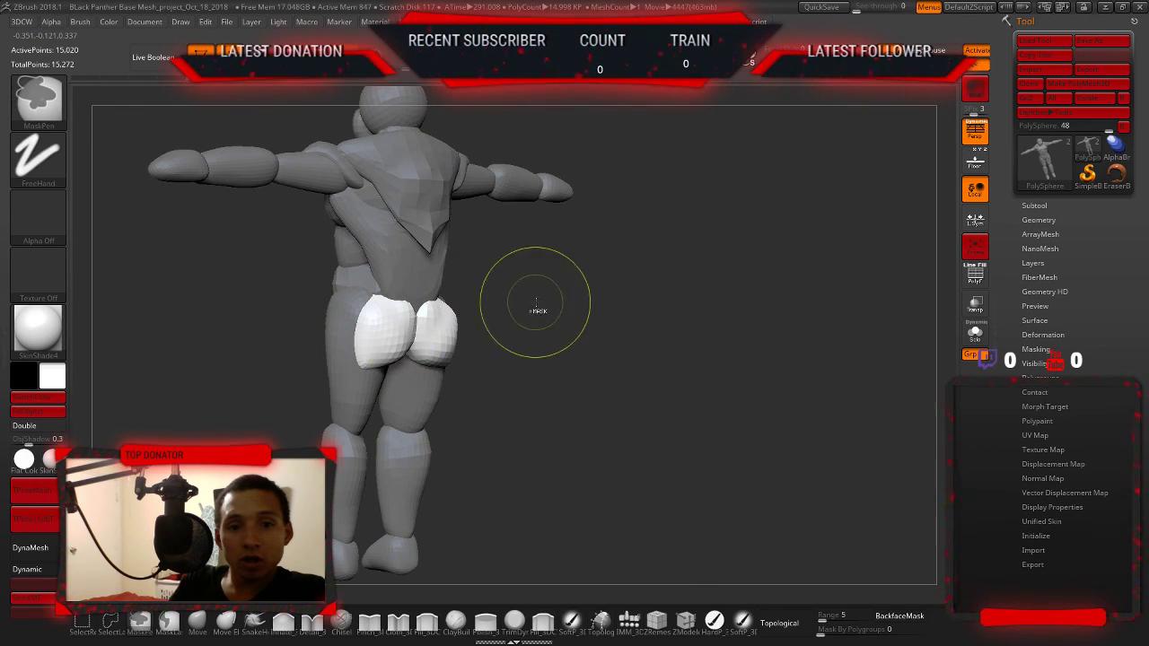
left_click_drag(666, 277, 646, 275)
key("shift")
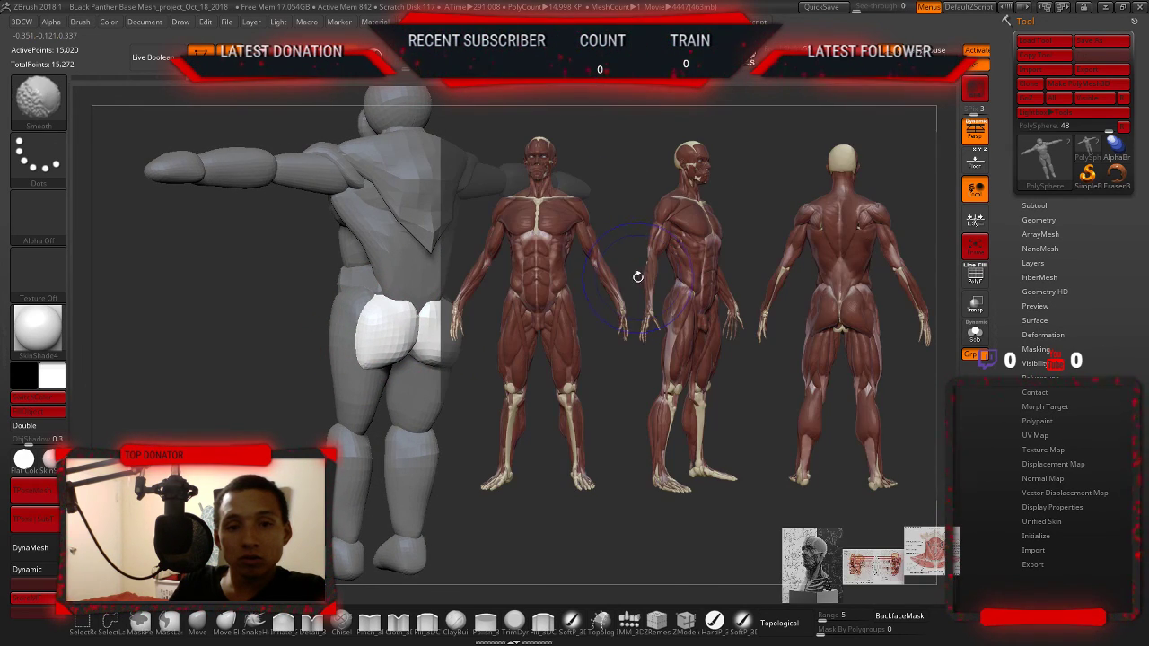
key("shift")
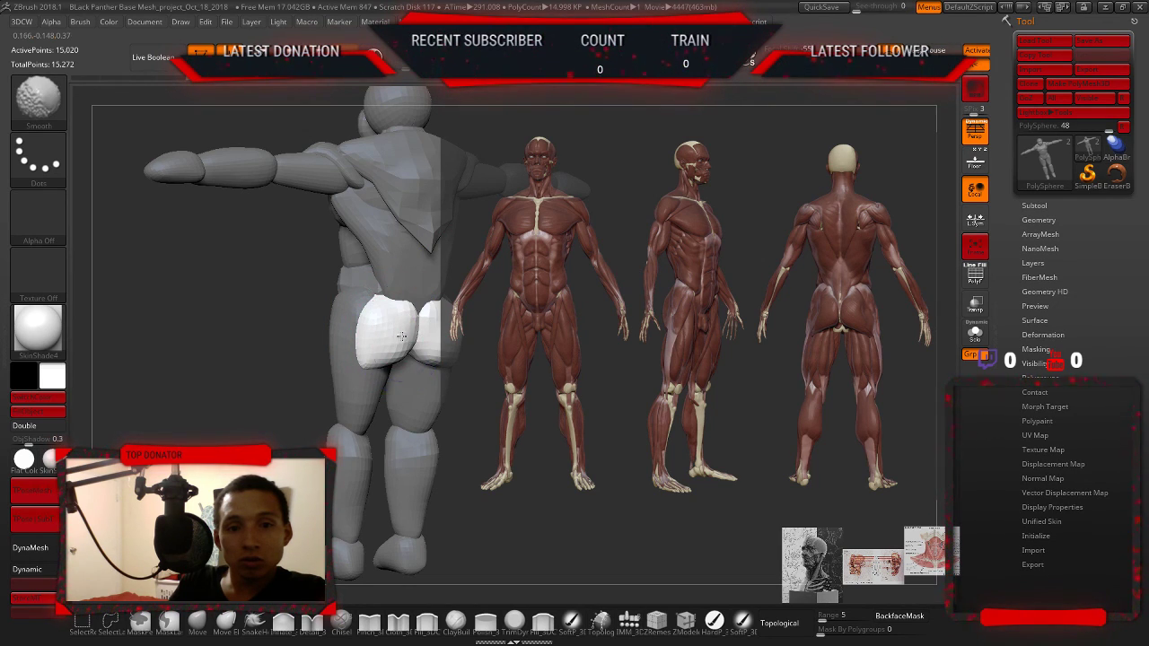
scroll(370, 325, "up", 5)
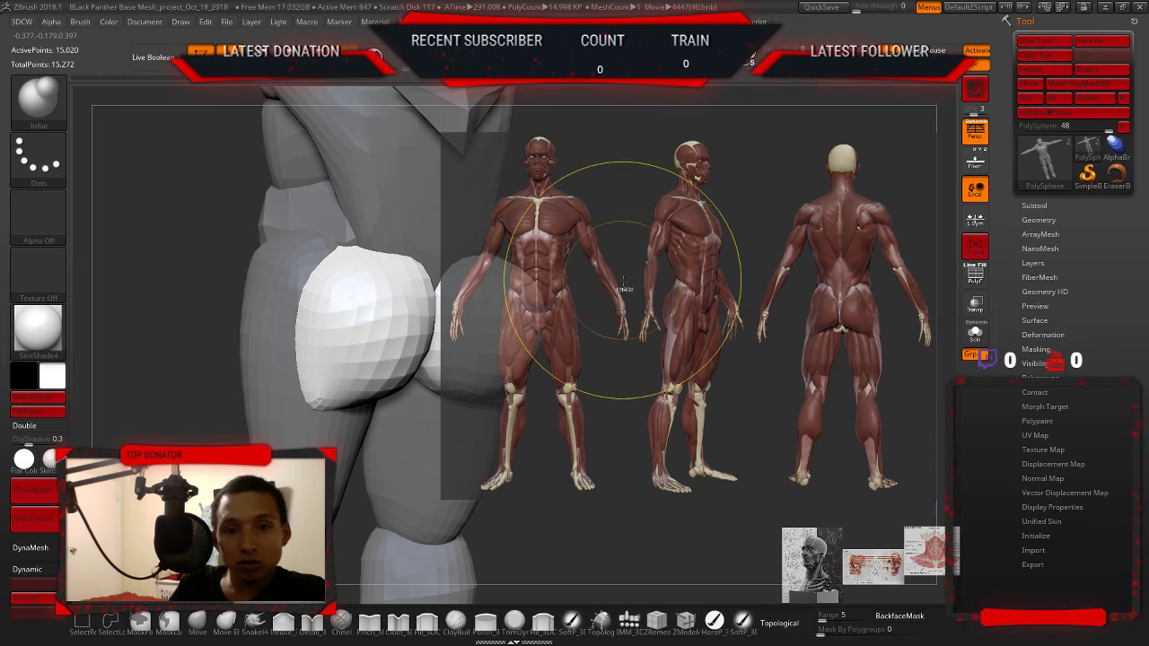
left_click_drag(617, 250, 541, 305)
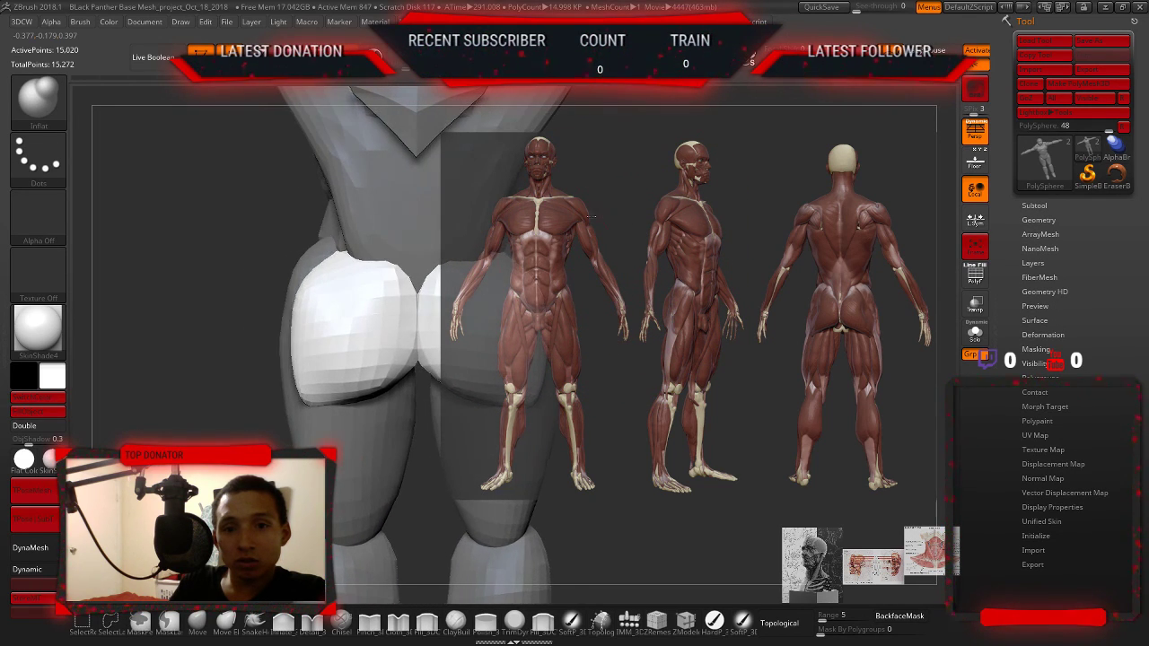
- Inflate the left buttock cheek outward with the Inflat brush
left_click_drag(309, 265, 310, 368)
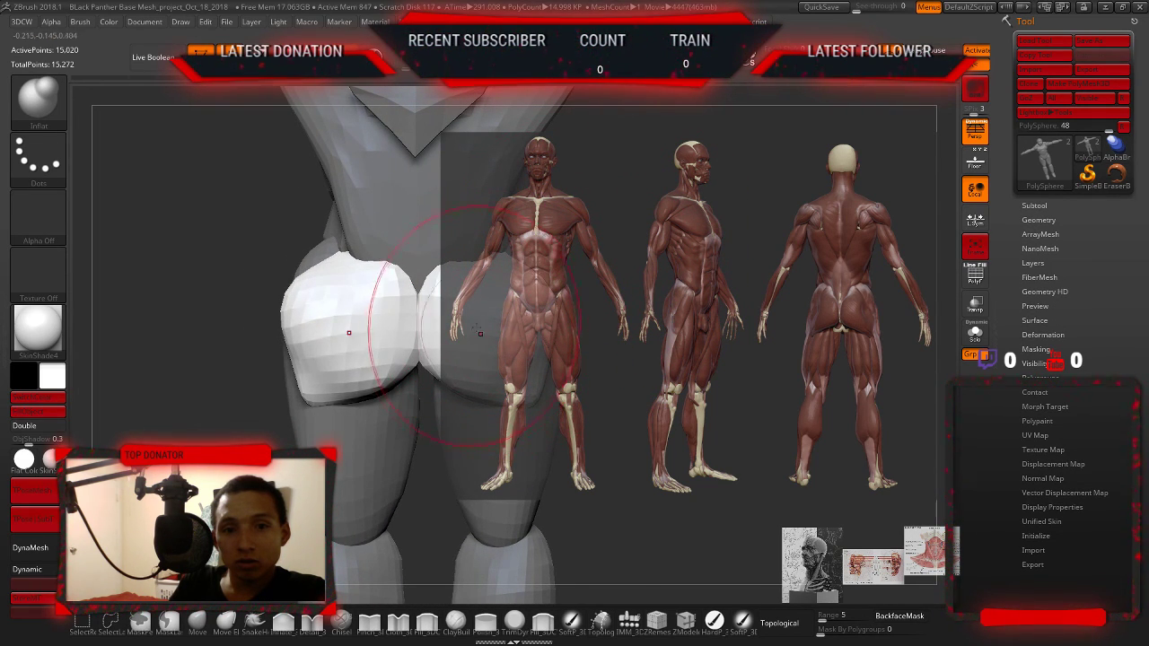
left_click_drag(384, 273, 305, 399)
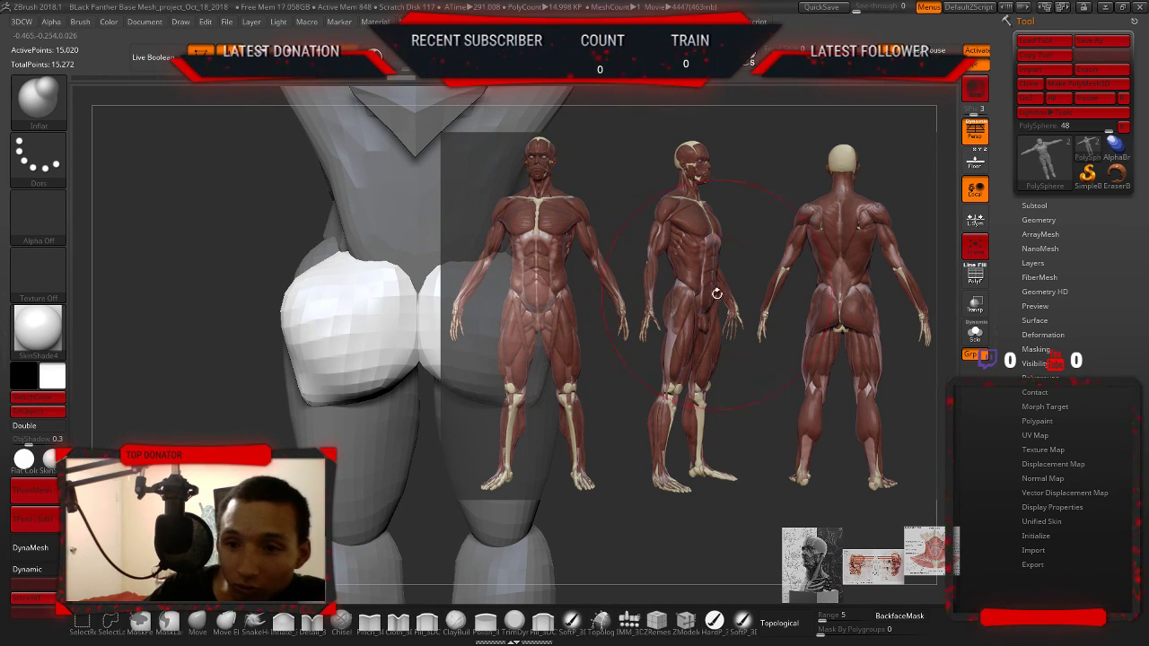
left_click_drag(642, 252, 610, 235)
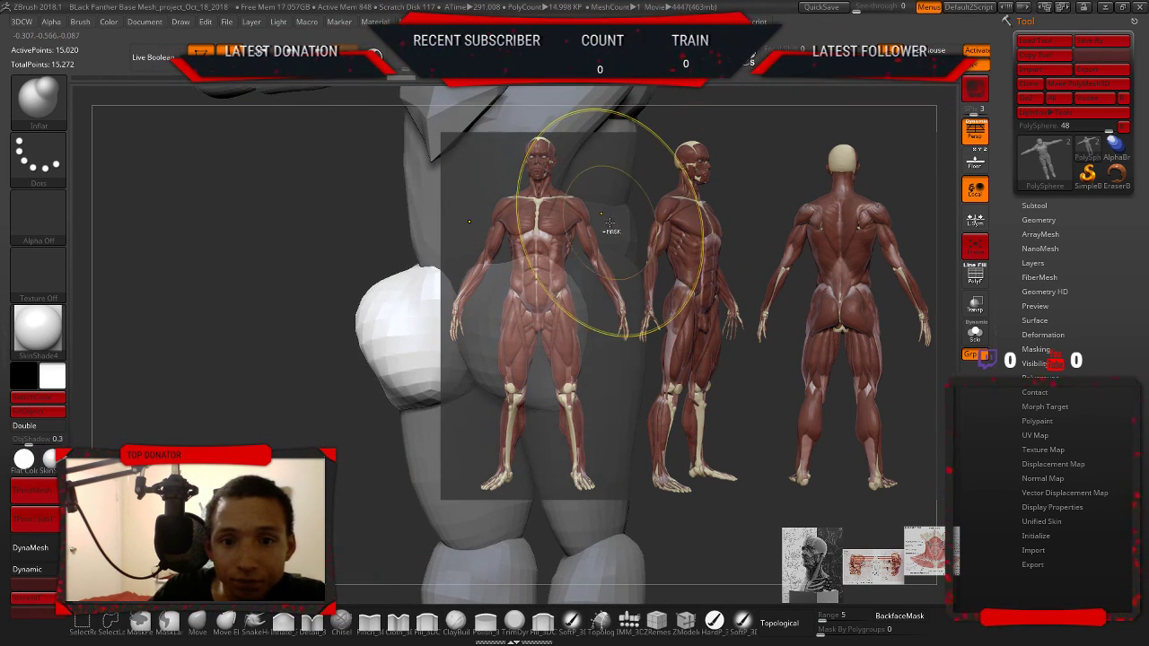
key("ctrl")
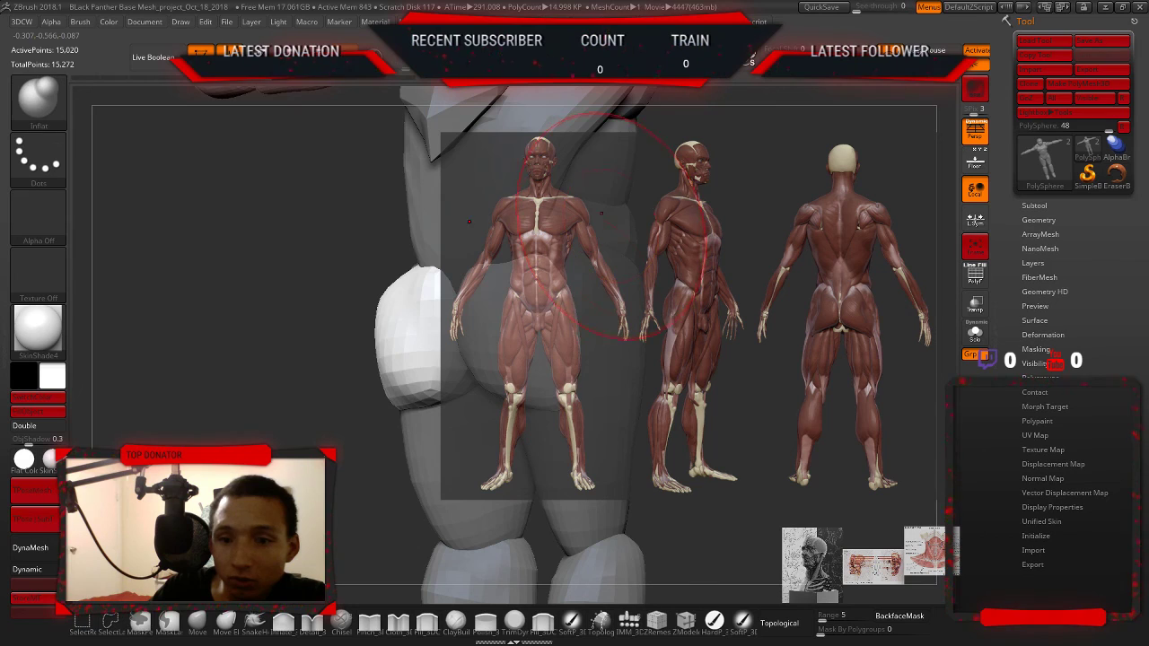
mouse_move(351, 308)
left_mouse_down()
mouse_move(203, 218)
mouse_move(359, 233)
left_mouse_up()
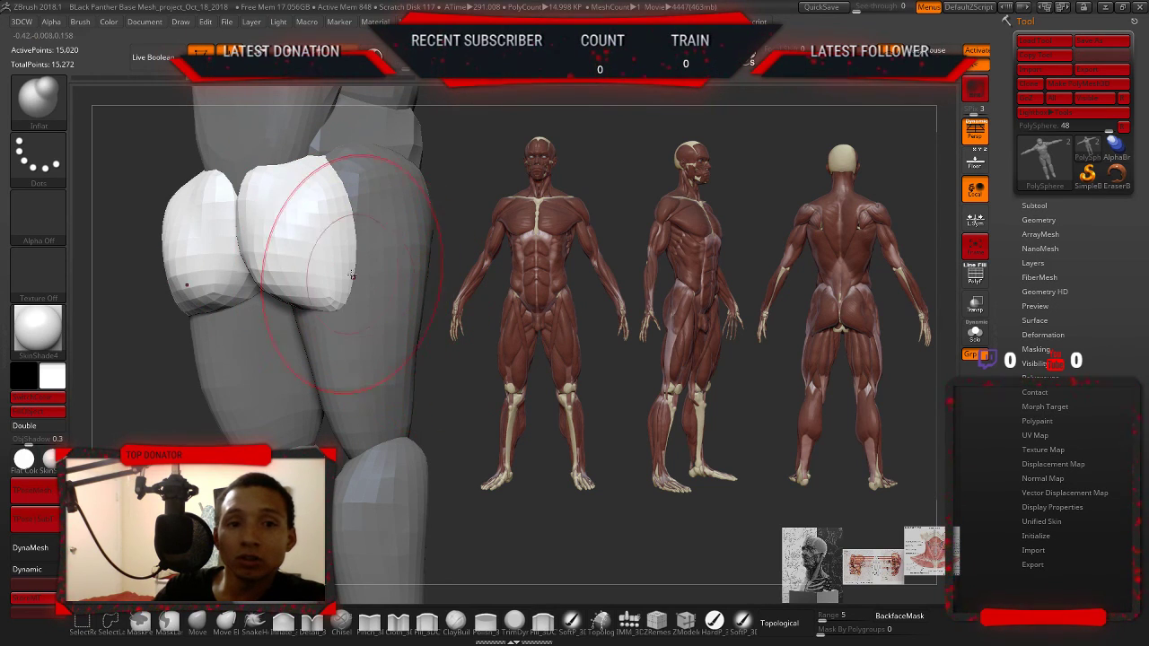
- Pull the glute surfaces into rounder, fuller forms with the SnakeHook brush
key("b")
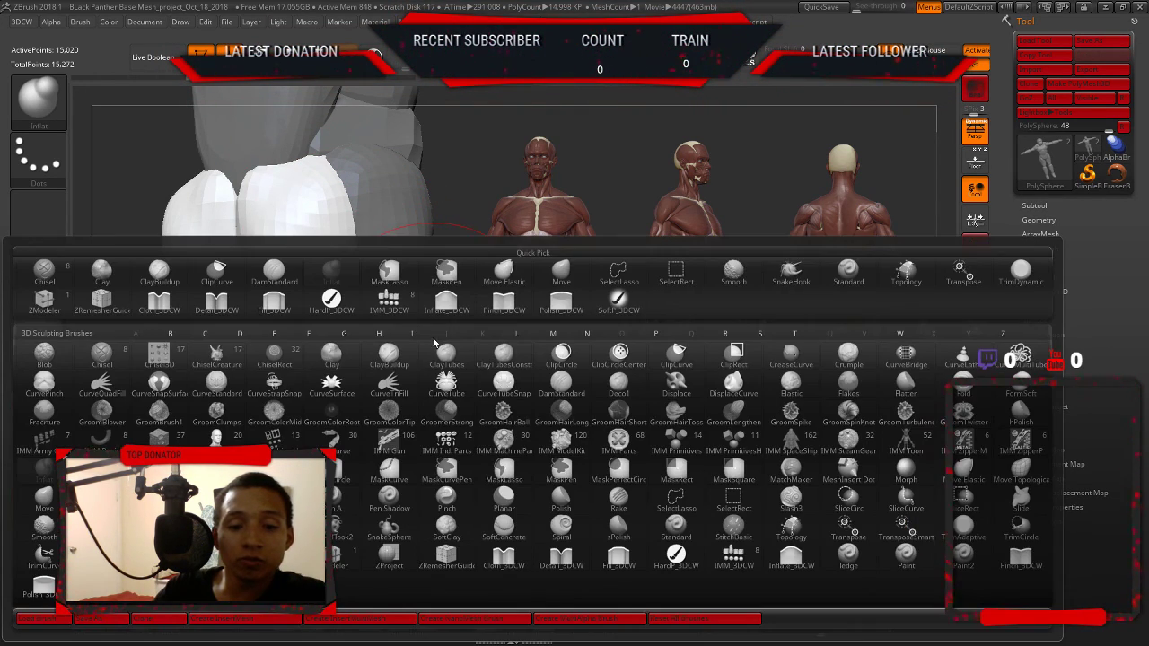
key("s")
key("h")
left_click_drag(311, 283, 350, 260)
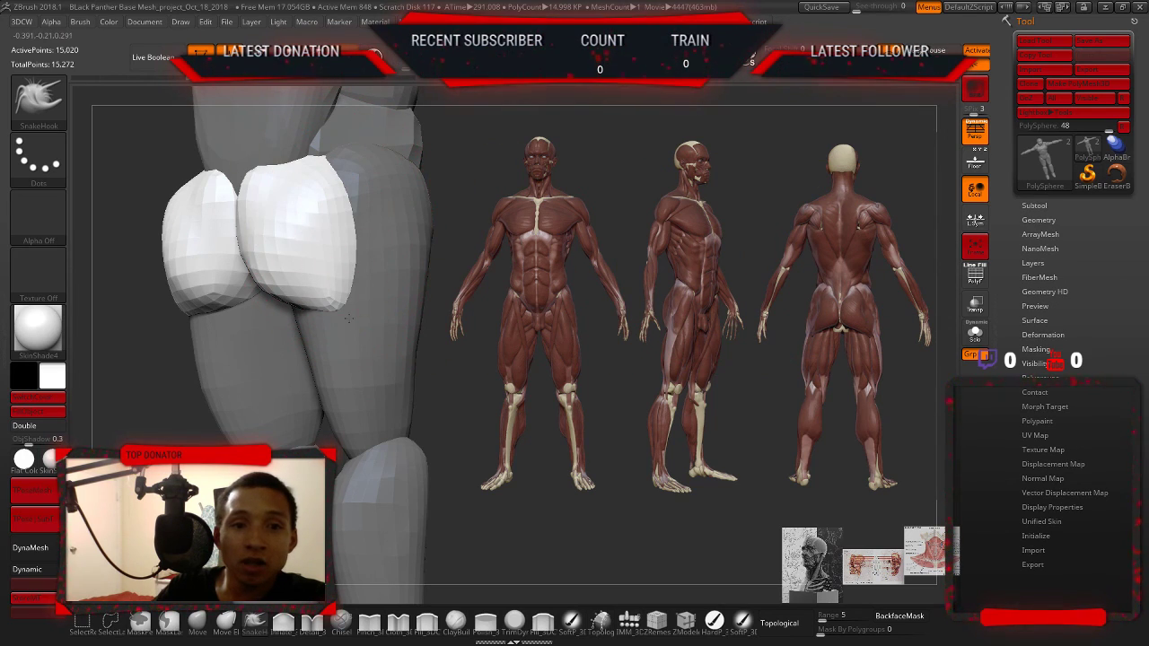
left_click_drag(341, 251, 302, 282)
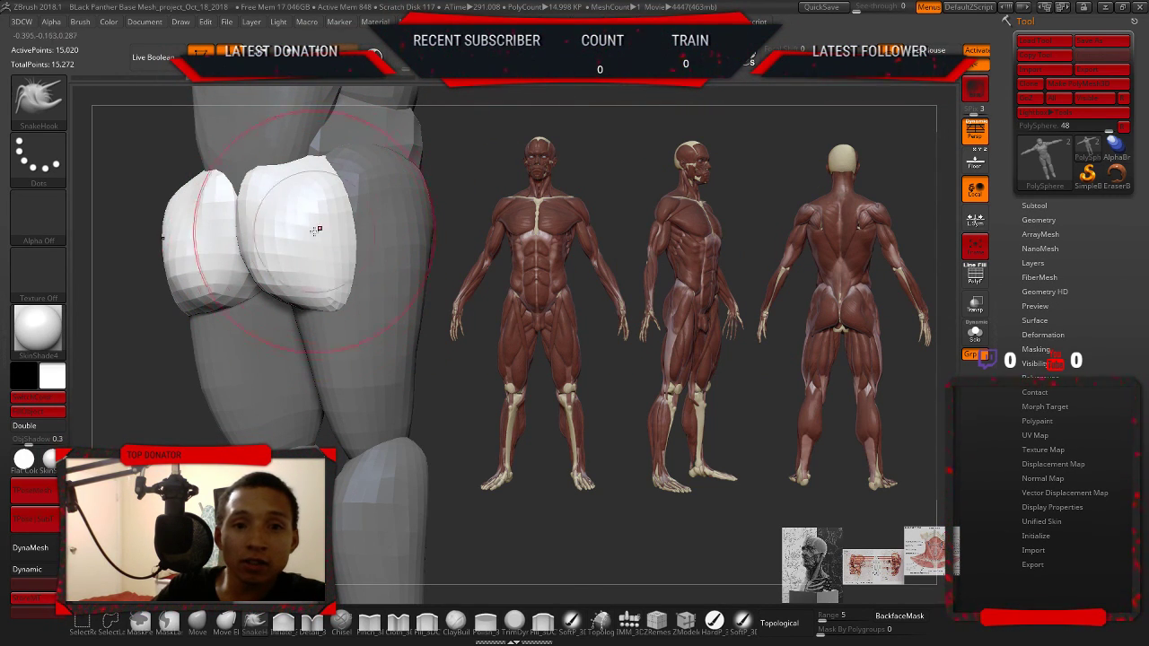
left_click_drag(315, 243, 336, 260)
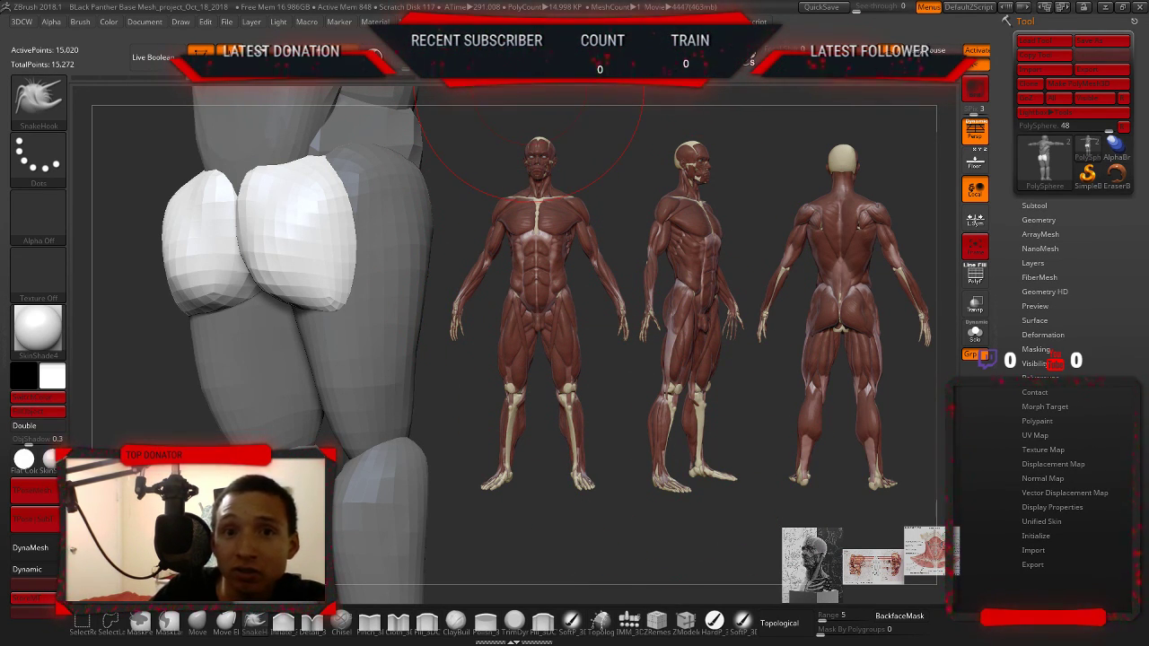
- Switch the current texture to Texture Off and save the project with Ctrl+S
left_click(476, 21)
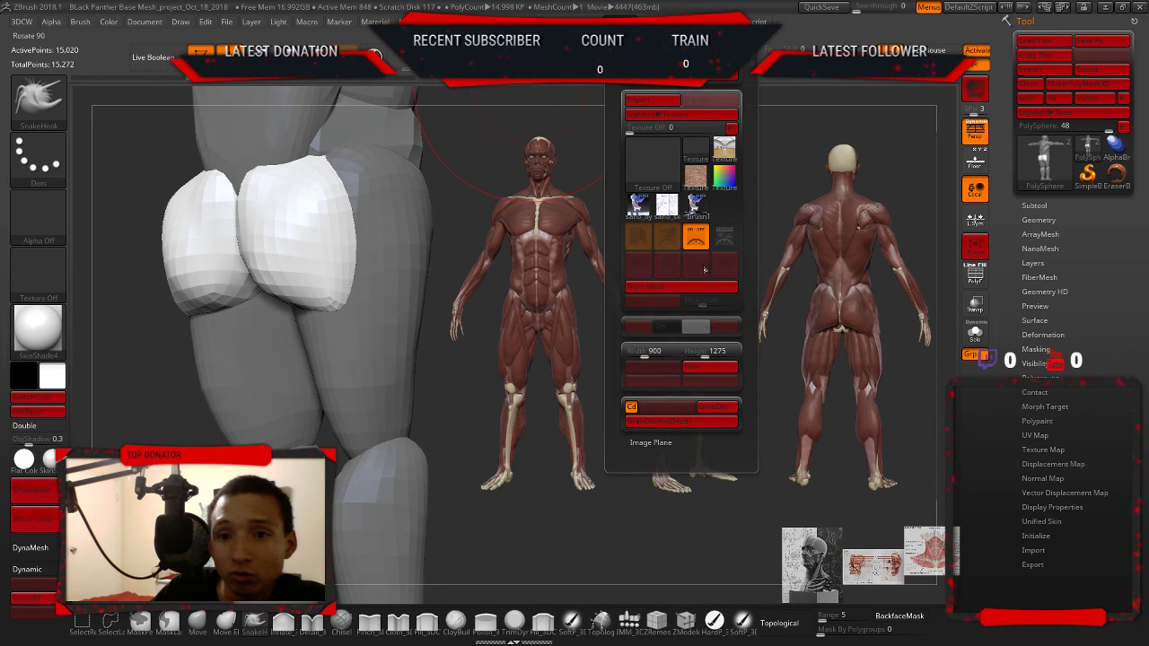
left_click(695, 149)
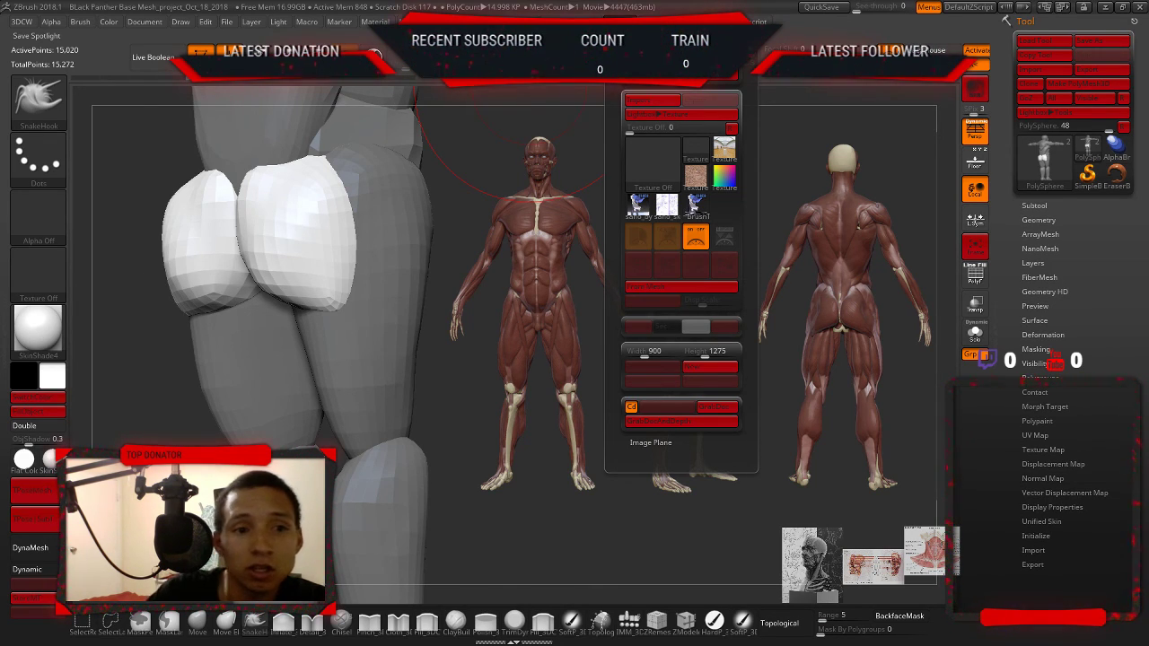
key("ctrl+s")
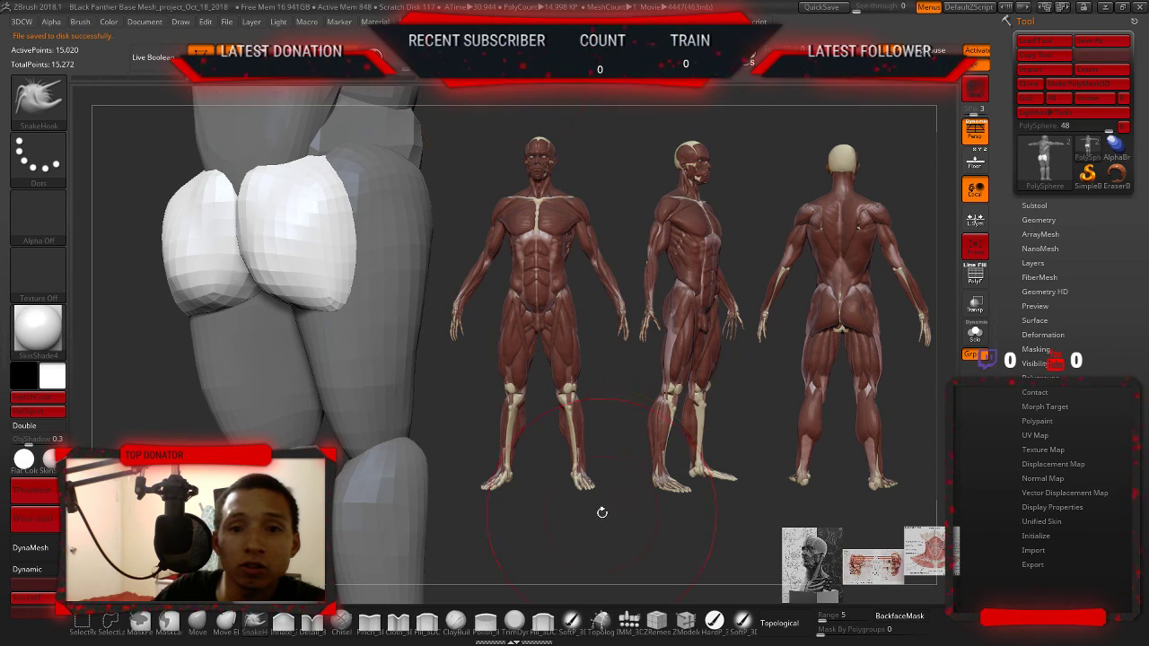